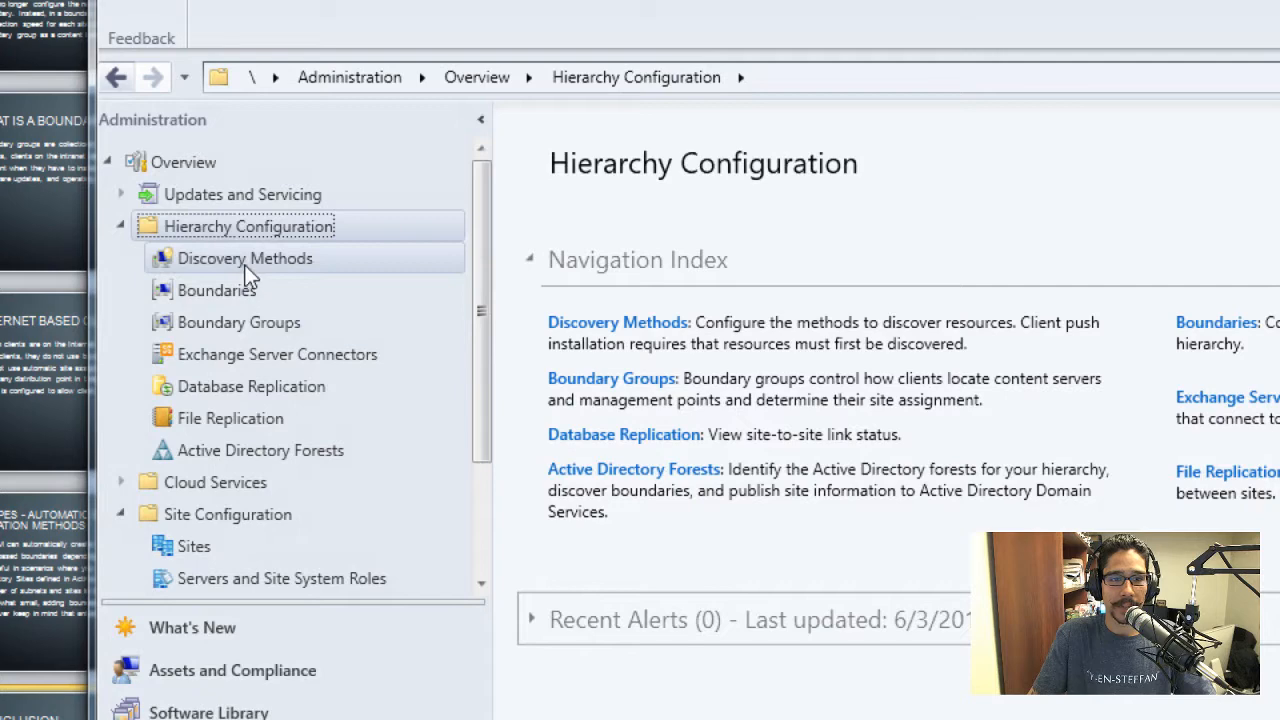
# Open the Discovery Methods list under Hierarchy Configuration.
pyautogui.click(249, 272)
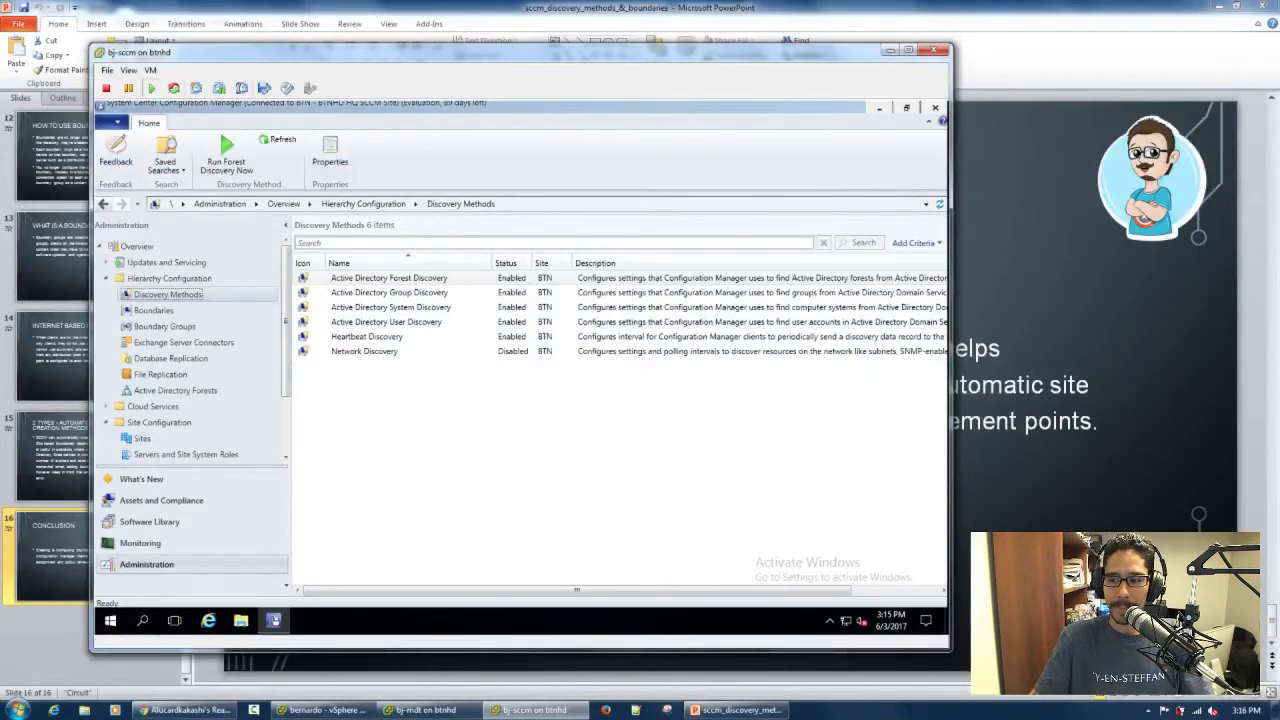
# View the AD Forest Discovery image in the TSR 010 desktop folder, and close the folder.
pyautogui.click(1276, 712)
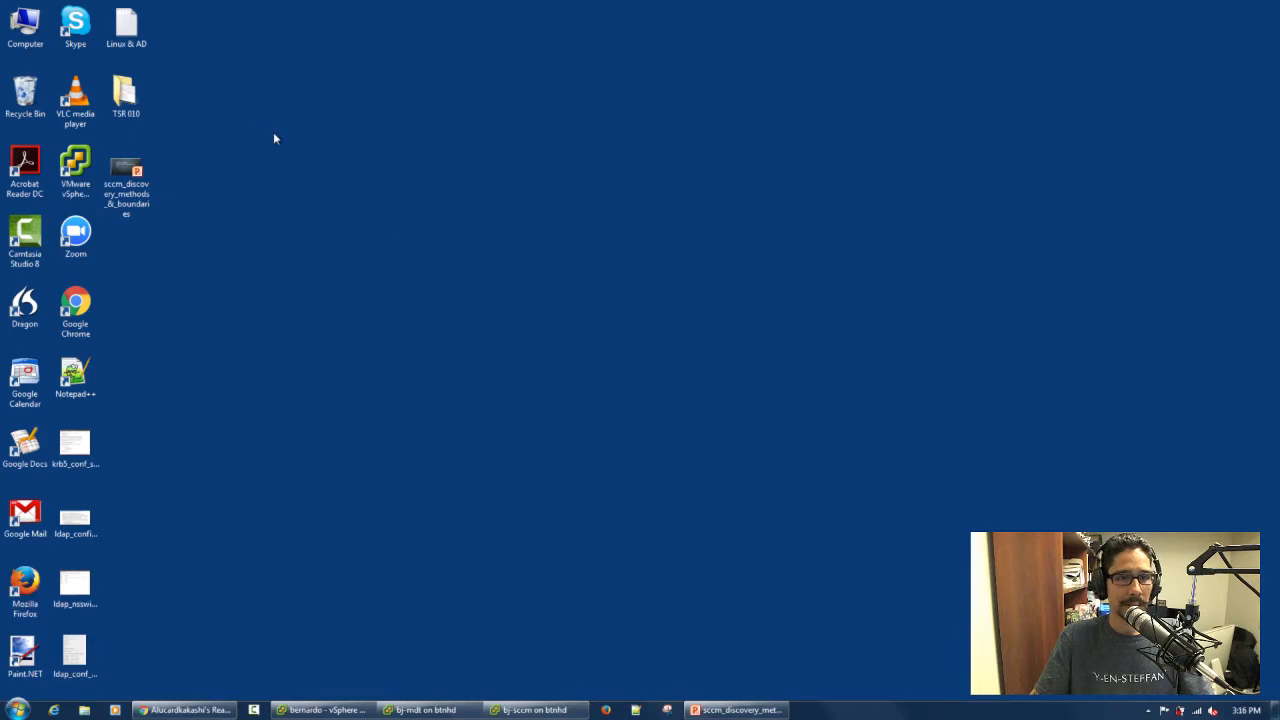
pyautogui.doubleClick(126, 92)
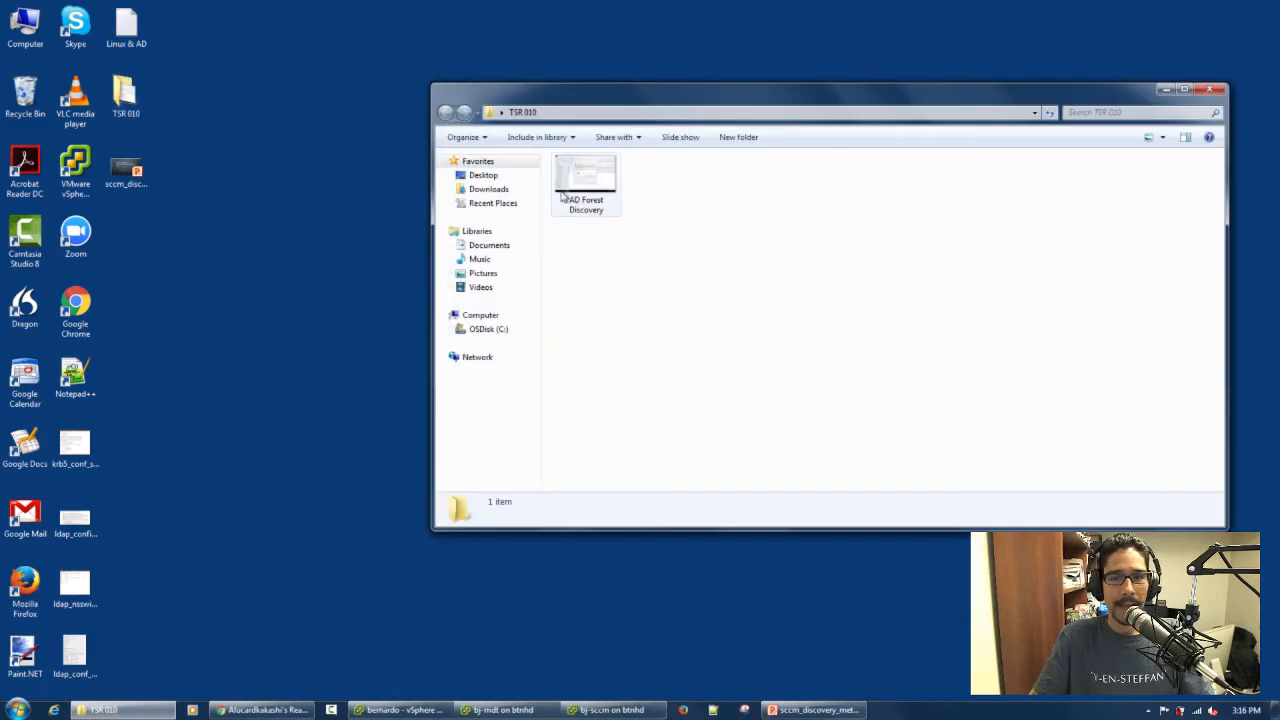
pyautogui.click(578, 189)
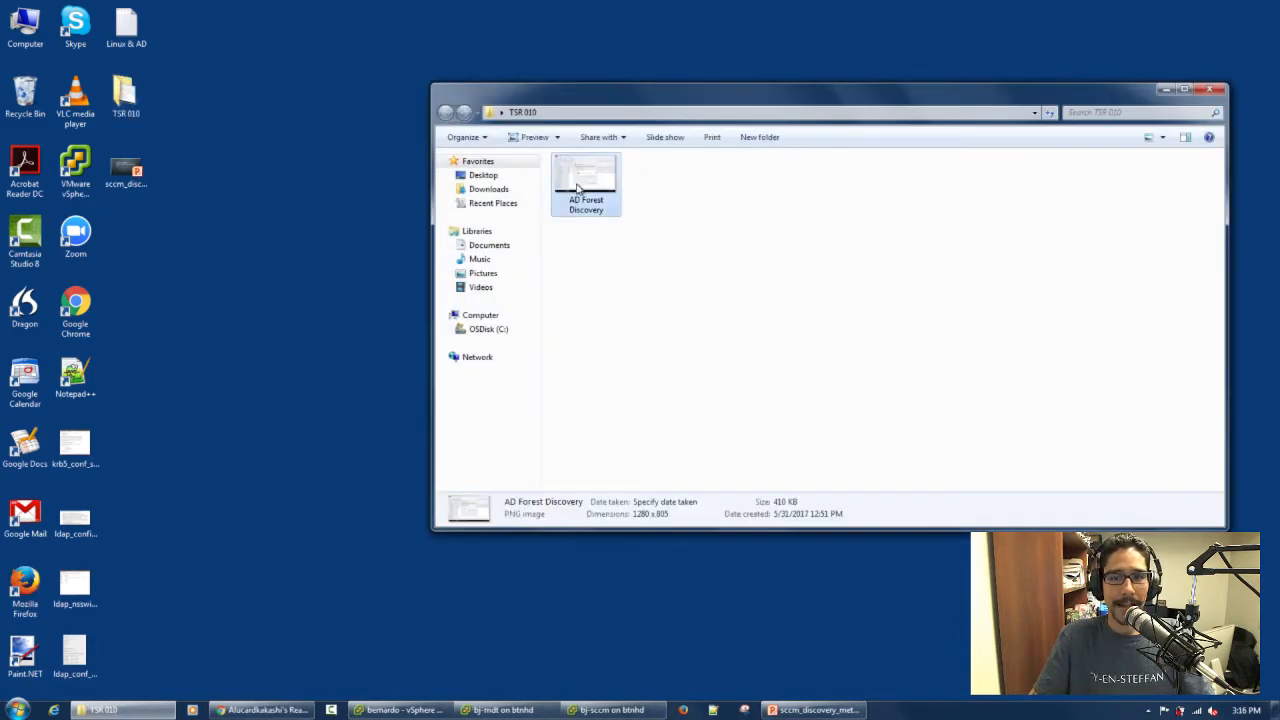
pyautogui.doubleClick(578, 189)
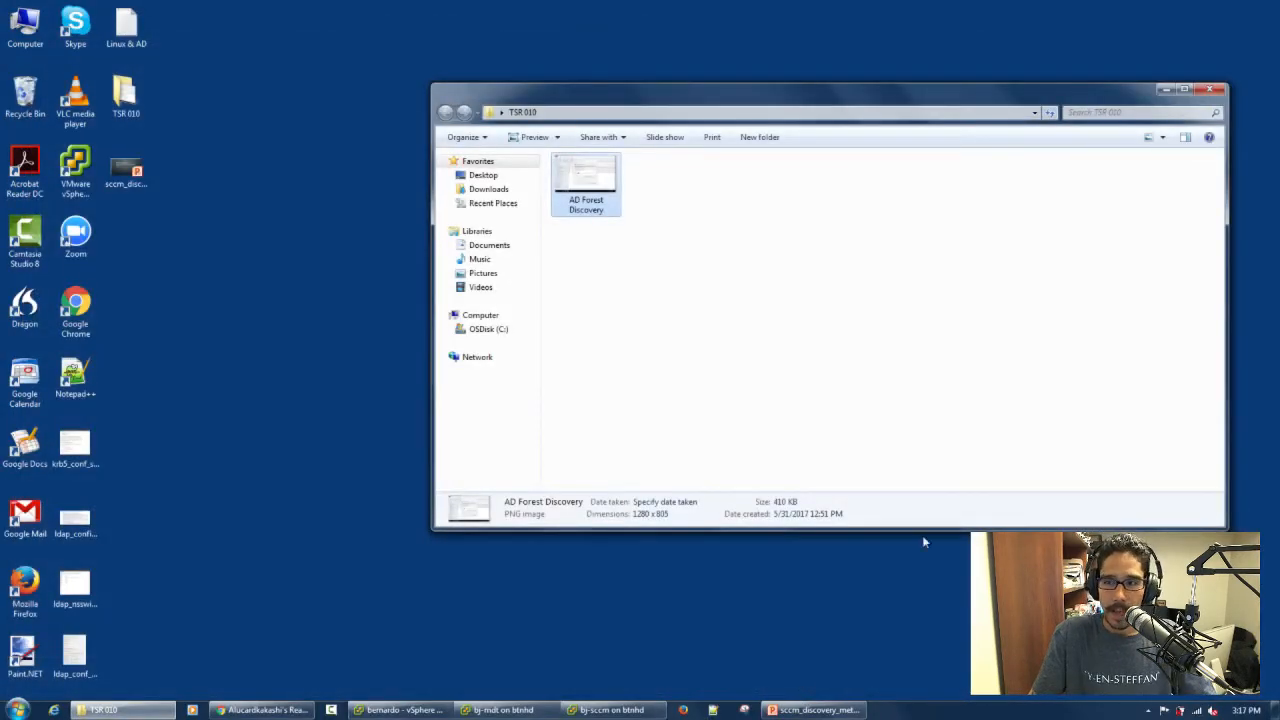
pyautogui.click(1208, 92)
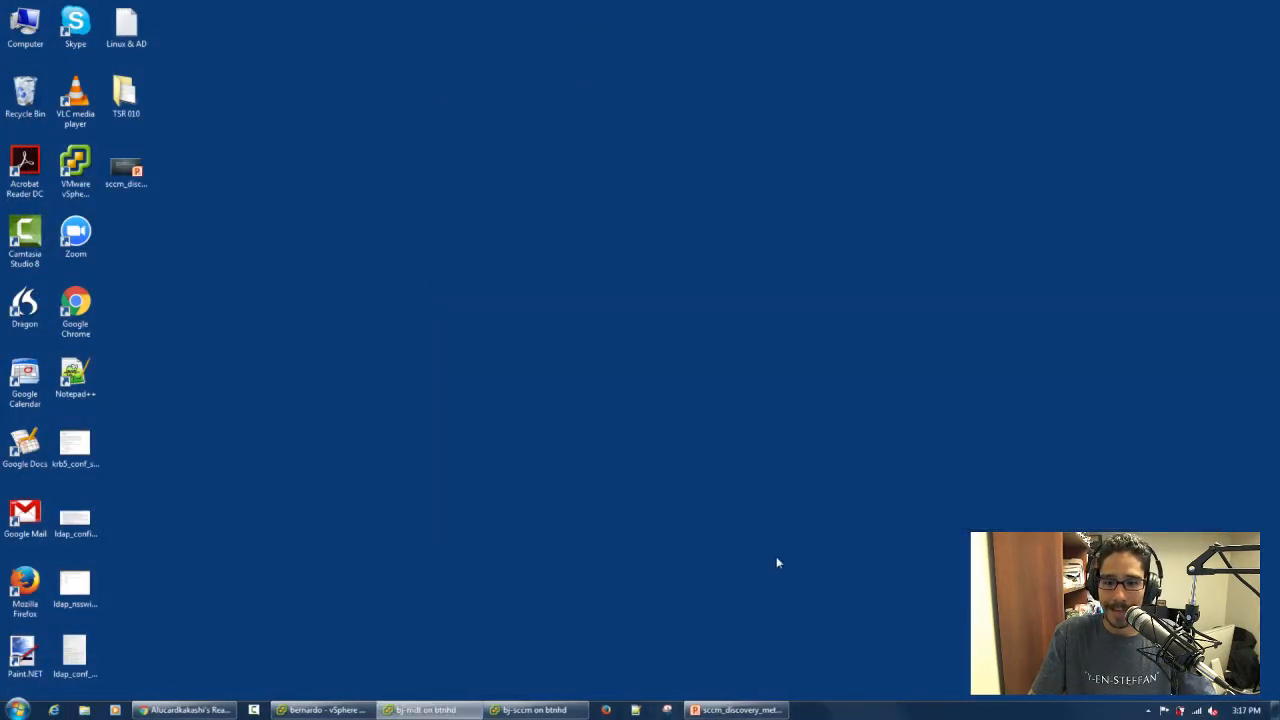
# Switch back to the bj-sccm virtual machine console and decline resetting the virtual machine.
pyautogui.click(737, 710)
pyautogui.click(537, 710)
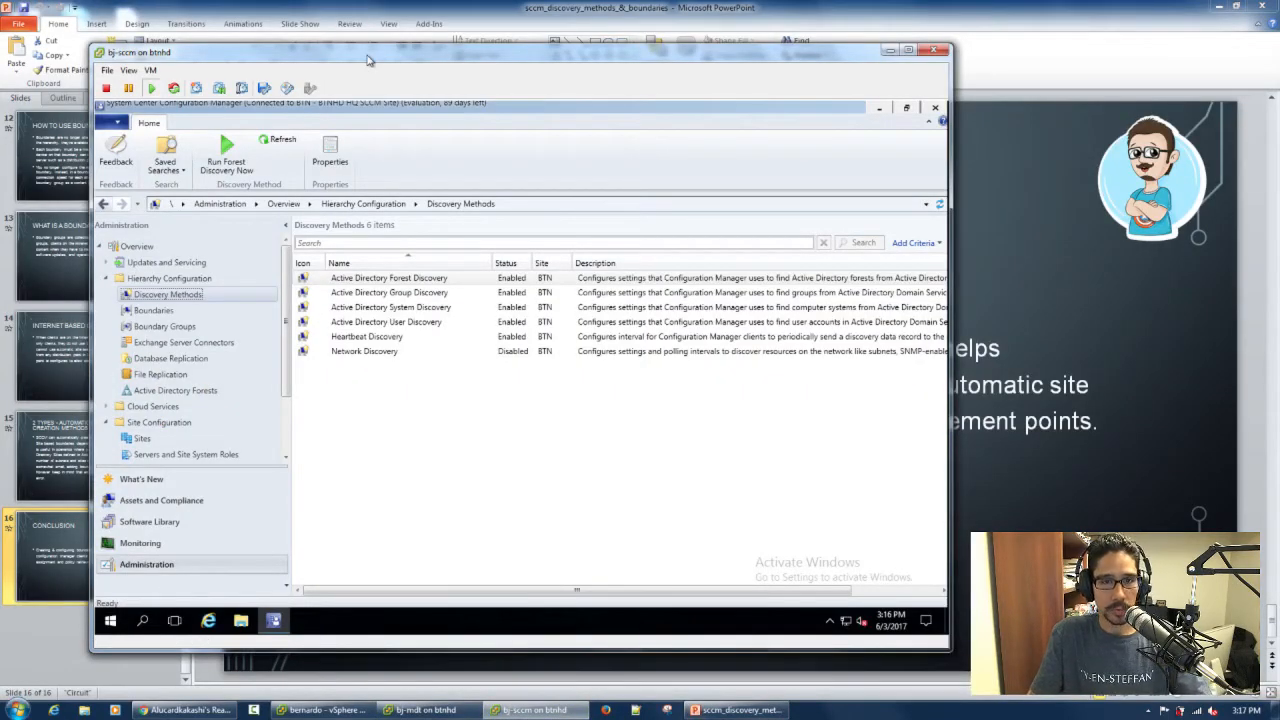
pyautogui.hotkey('ctrl', 't')
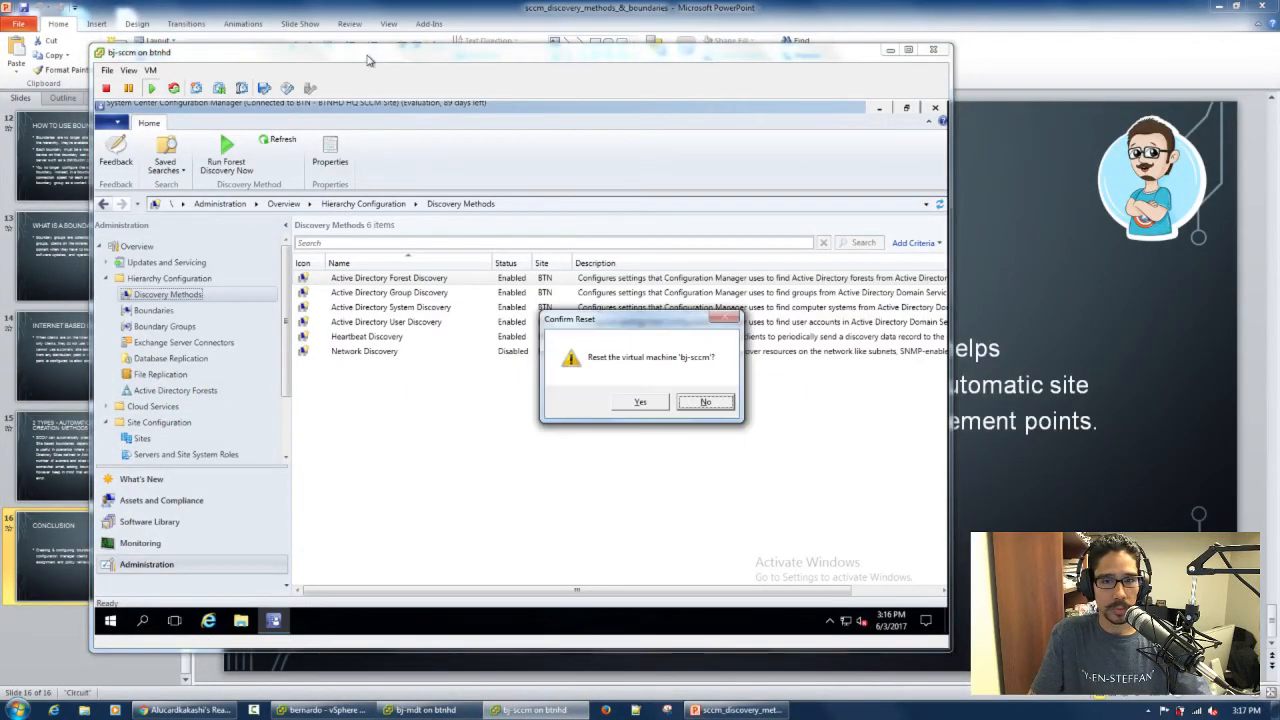
pyautogui.click(706, 402)
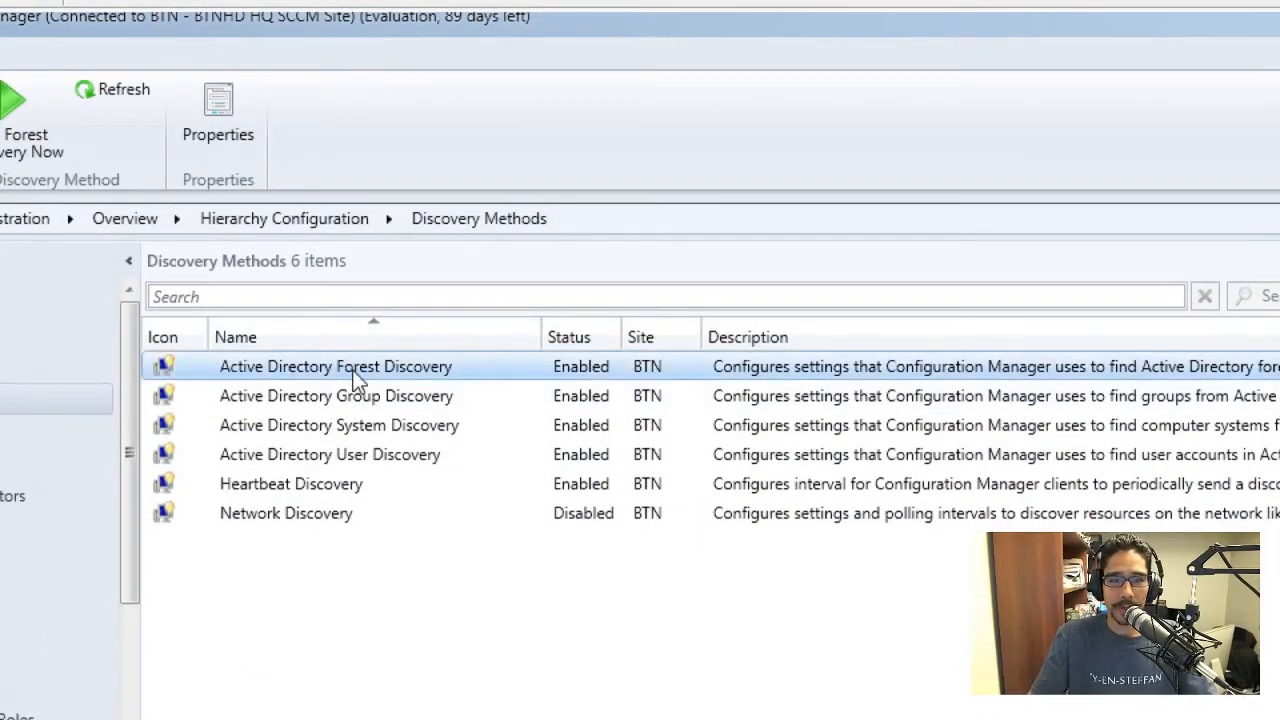
# Set the Active Directory Forest Discovery schedule to run every 1 hour, and apply the change.
pyautogui.rightClick(350, 367)
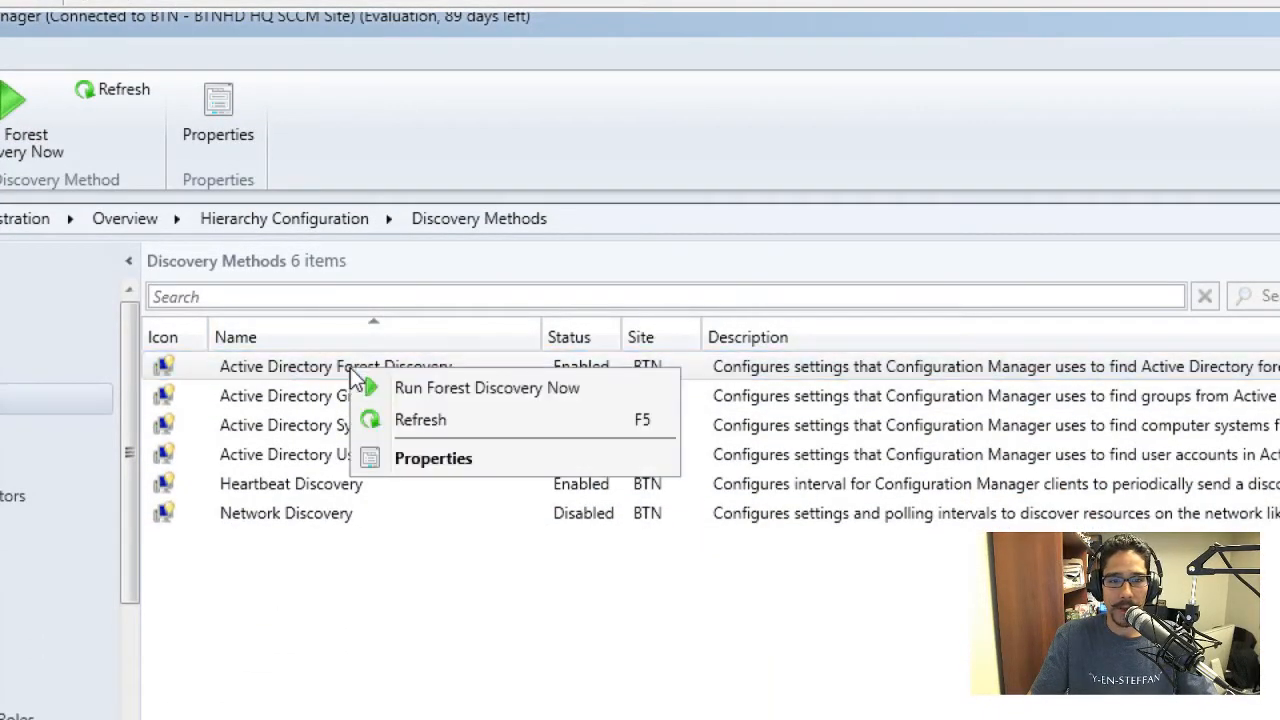
pyautogui.click(421, 460)
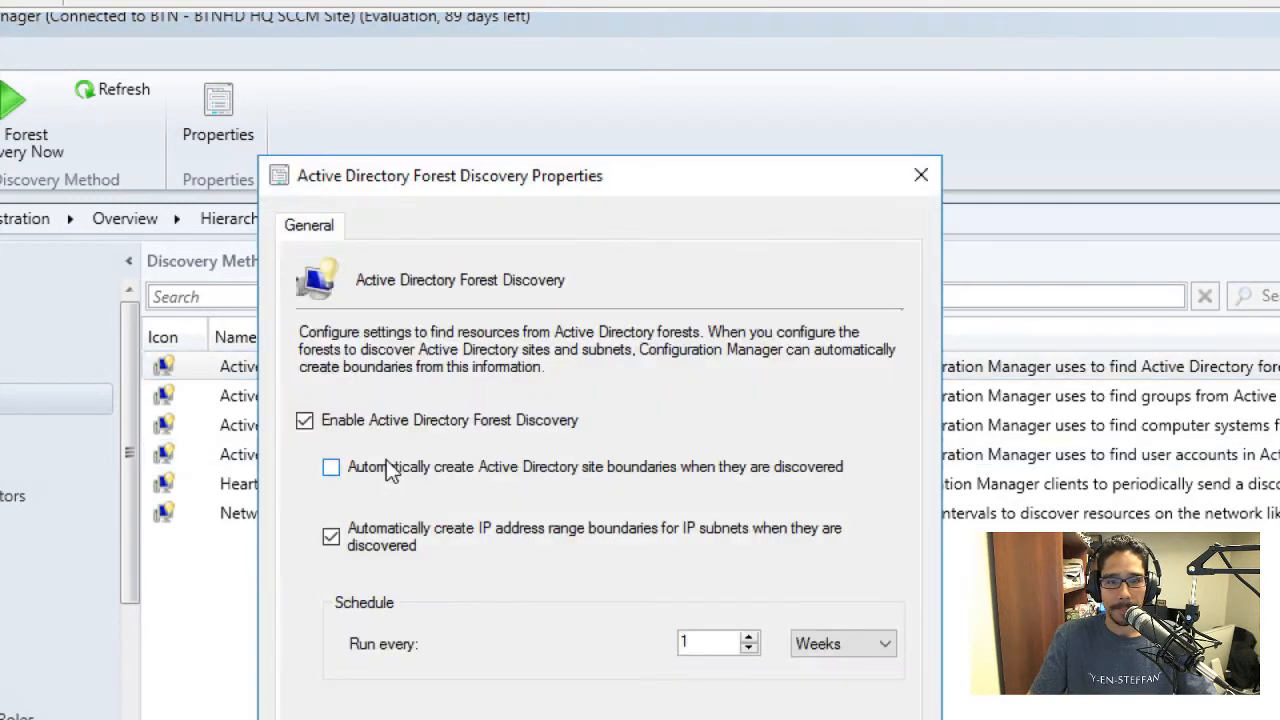
pyautogui.moveTo(514, 180); pyautogui.dragTo(713, 146)
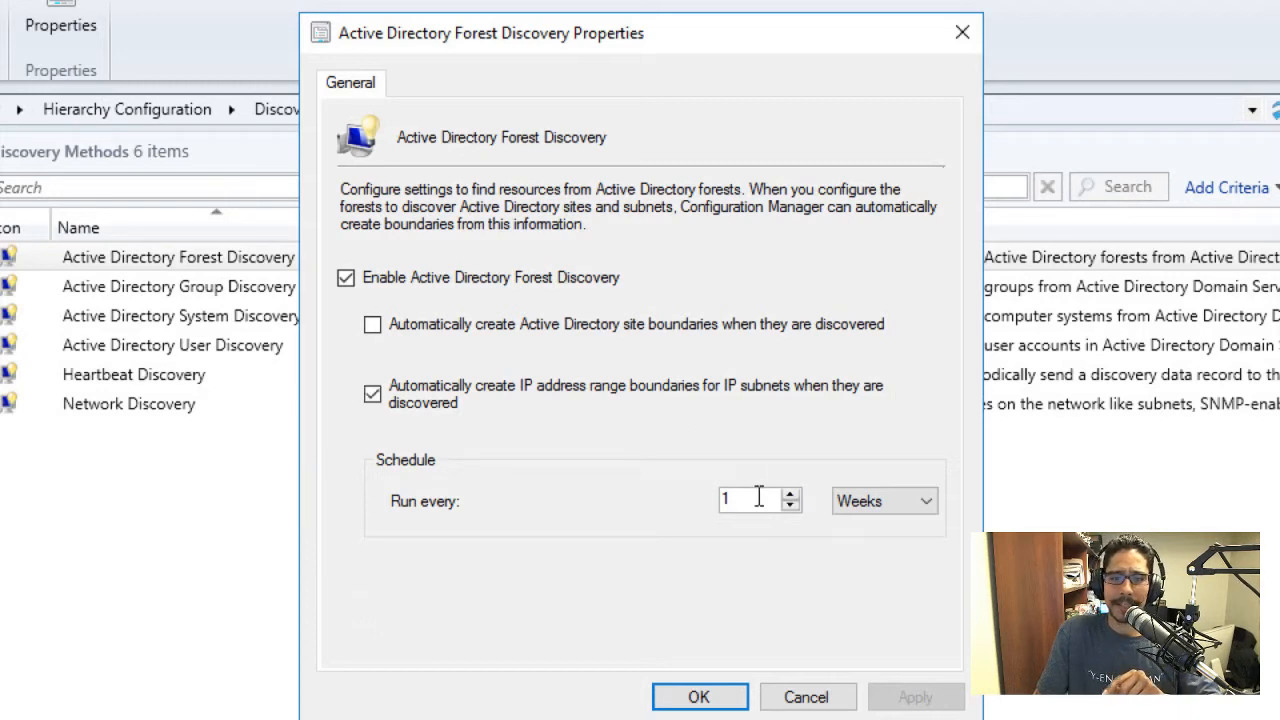
pyautogui.click(870, 500)
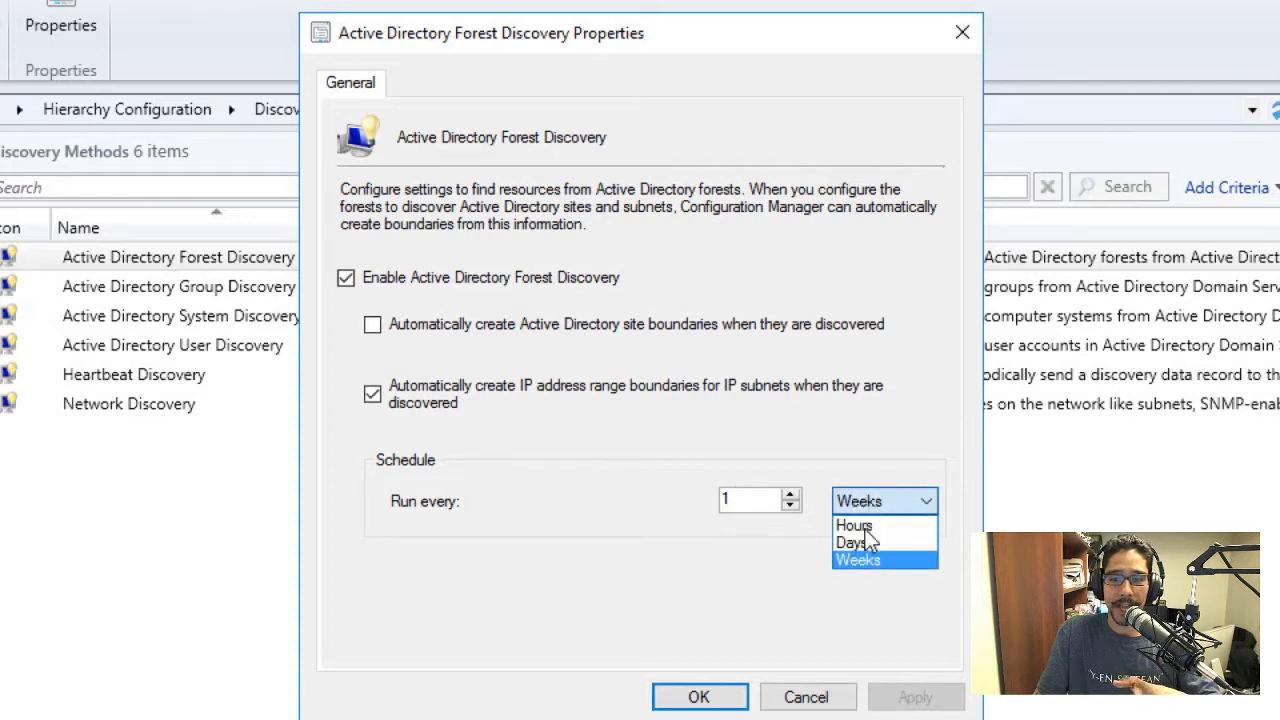
pyautogui.click(621, 512)
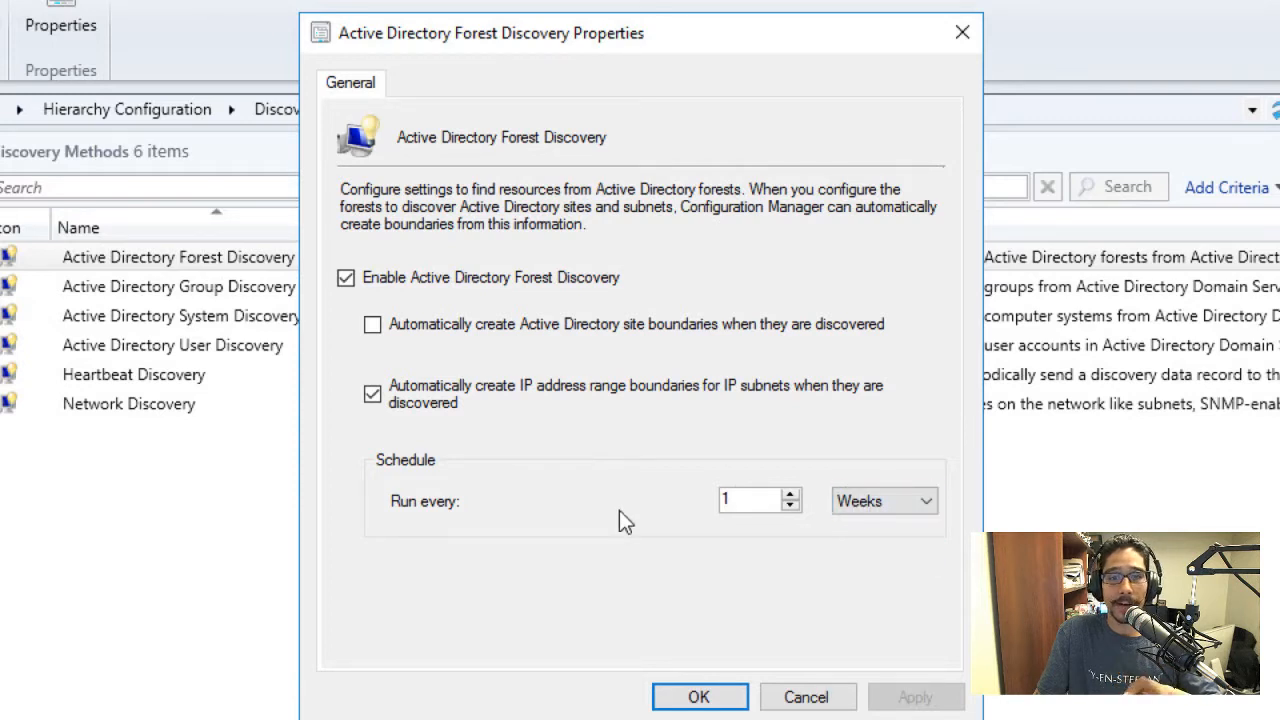
pyautogui.click(882, 506)
pyautogui.click(852, 526)
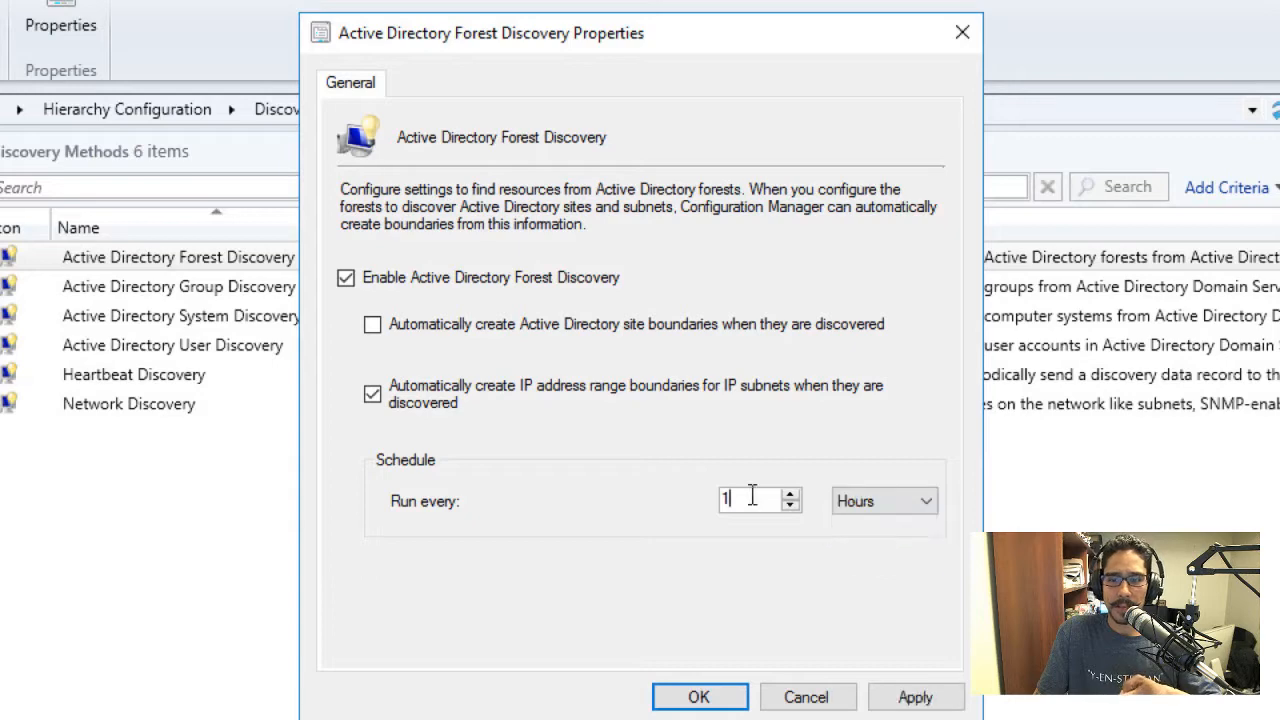
pyautogui.click(920, 695)
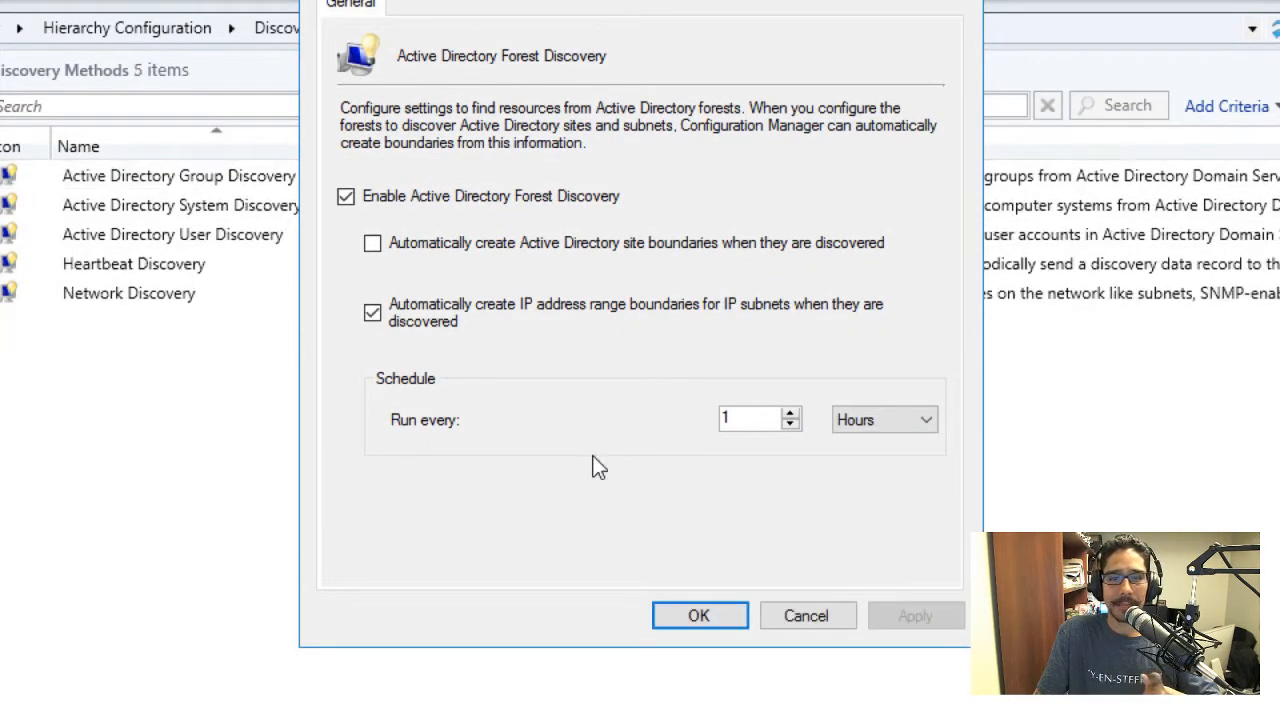
pyautogui.click(698, 617)
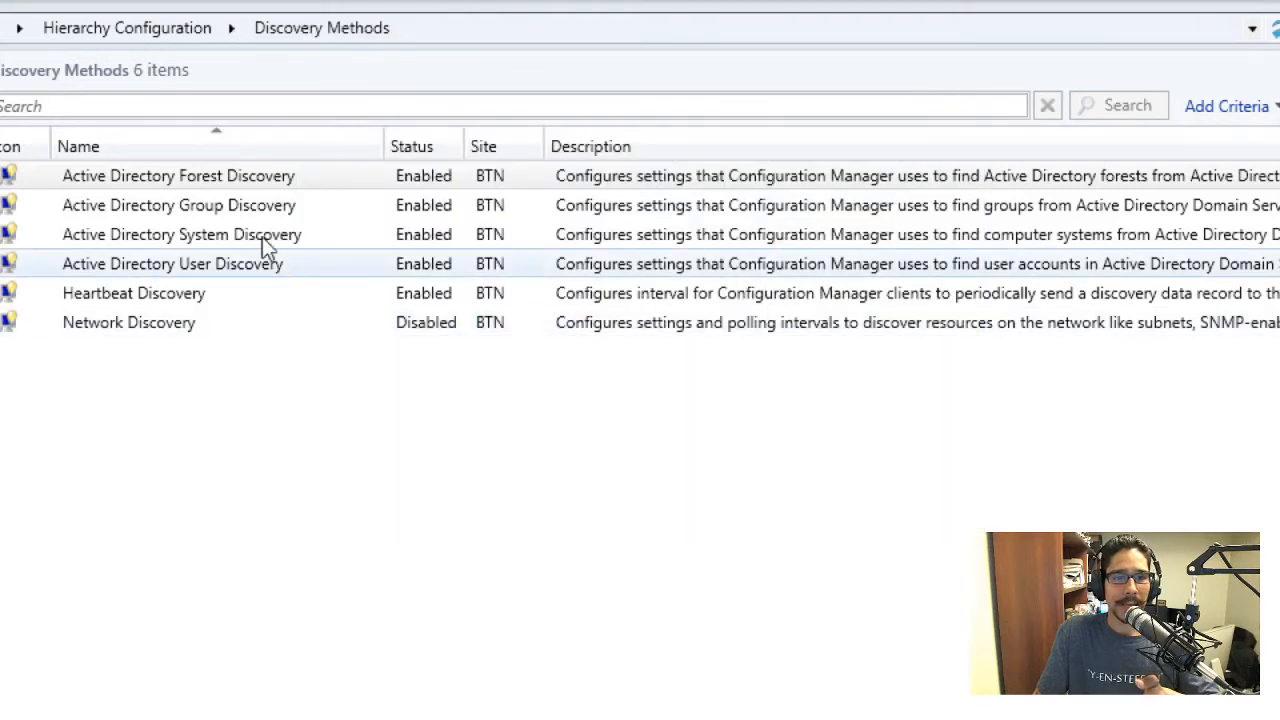
# Open the properties of Active Directory Group Discovery and bring its general settings into clear view.
pyautogui.rightClick(230, 208)
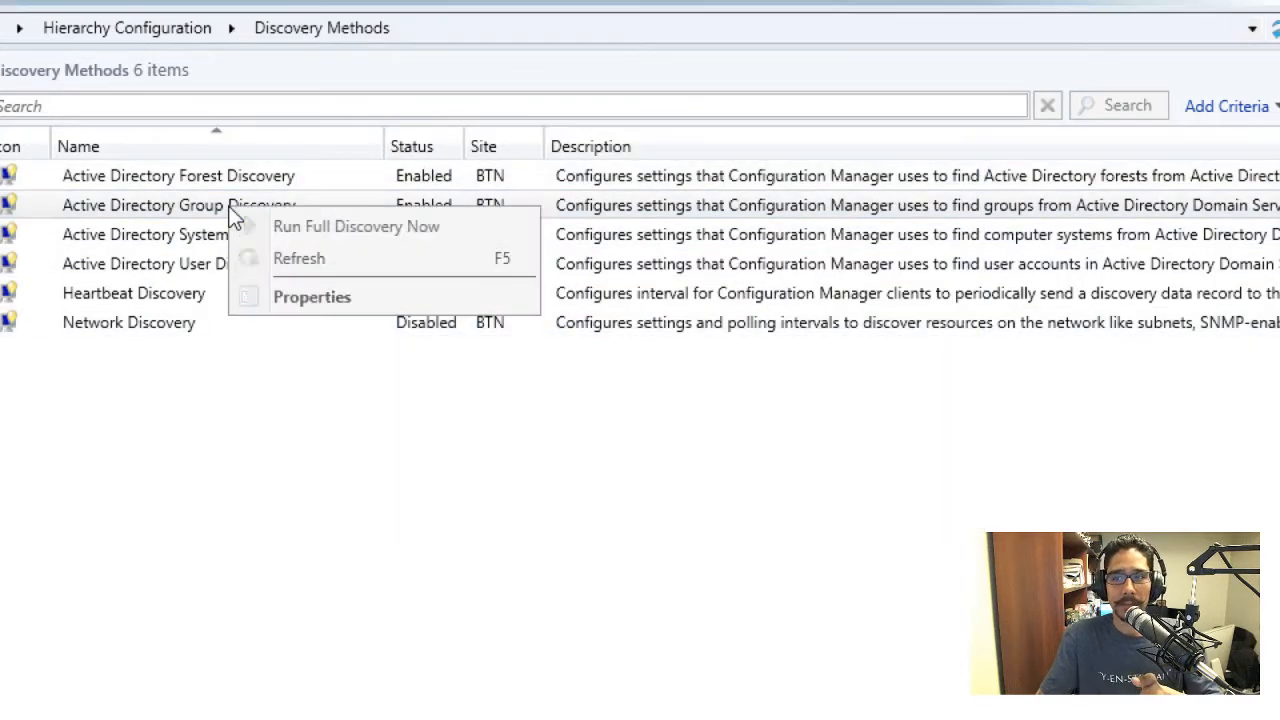
pyautogui.click(335, 304)
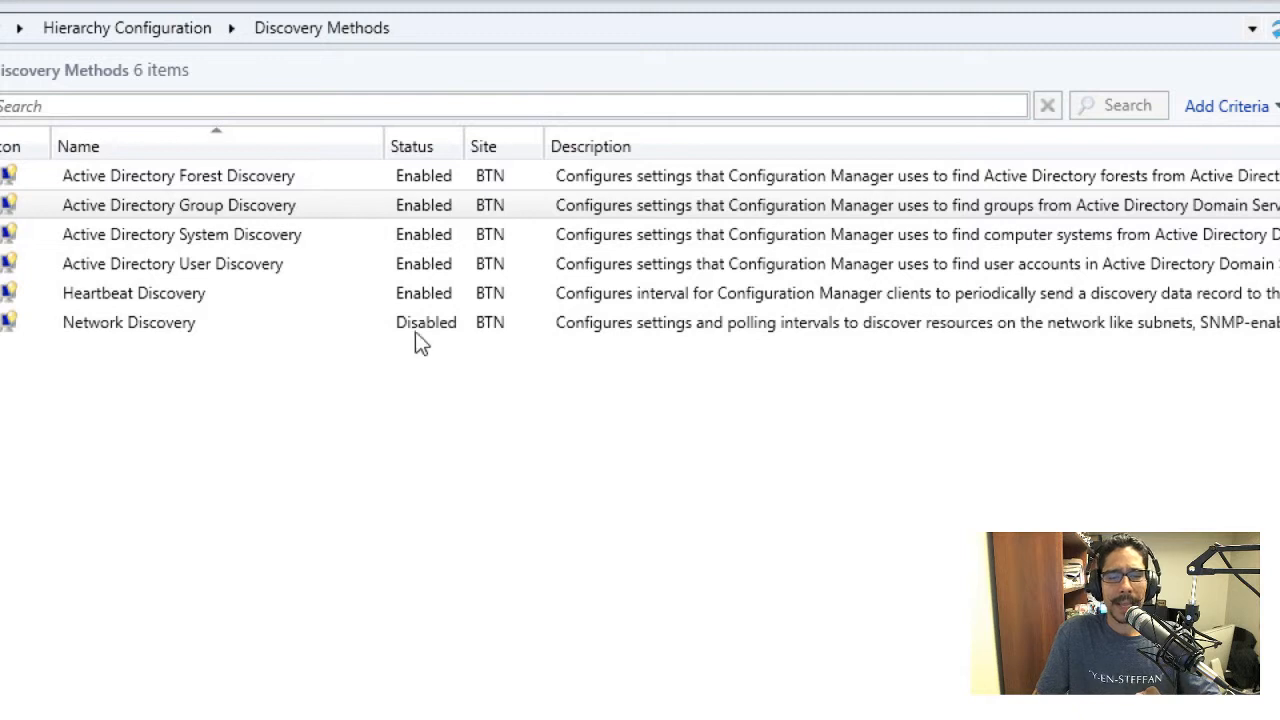
pyautogui.doubleClick(249, 208)
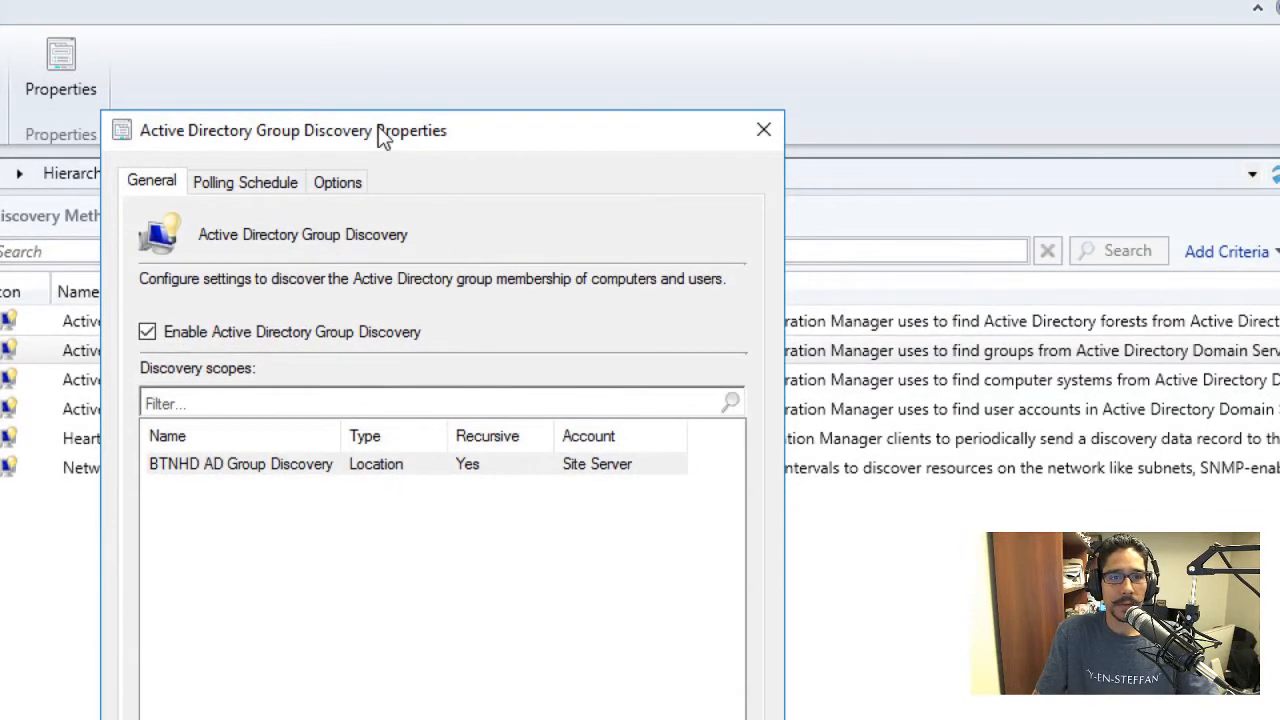
pyautogui.moveTo(378, 126); pyautogui.dragTo(510, 92)
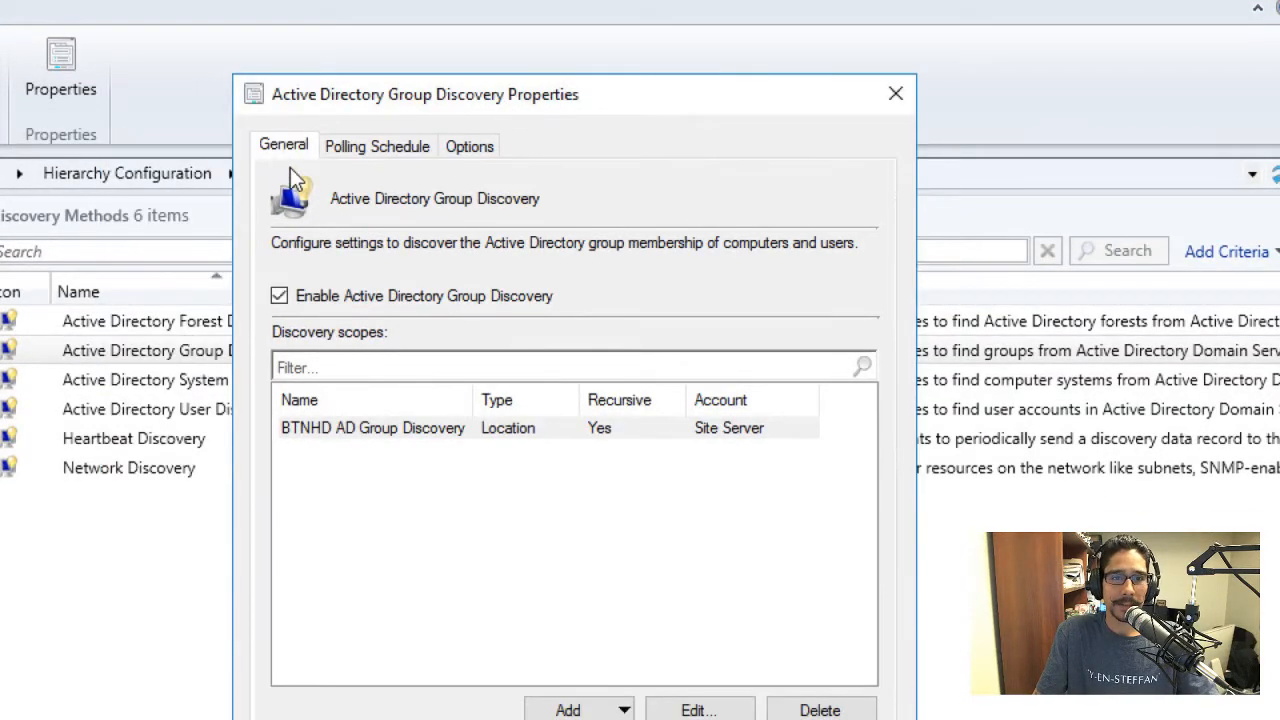
pyautogui.moveTo(347, 92); pyautogui.dragTo(424, 100)
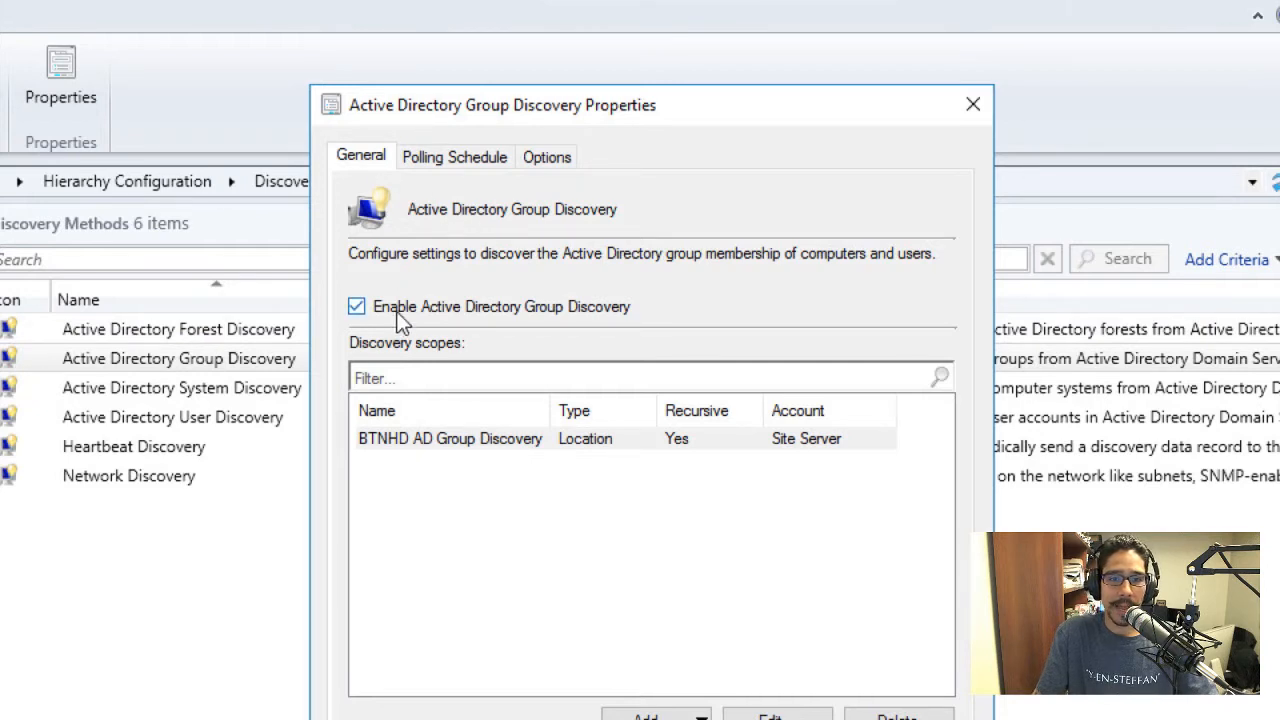
pyautogui.moveTo(500, 118); pyautogui.dragTo(488, 105)
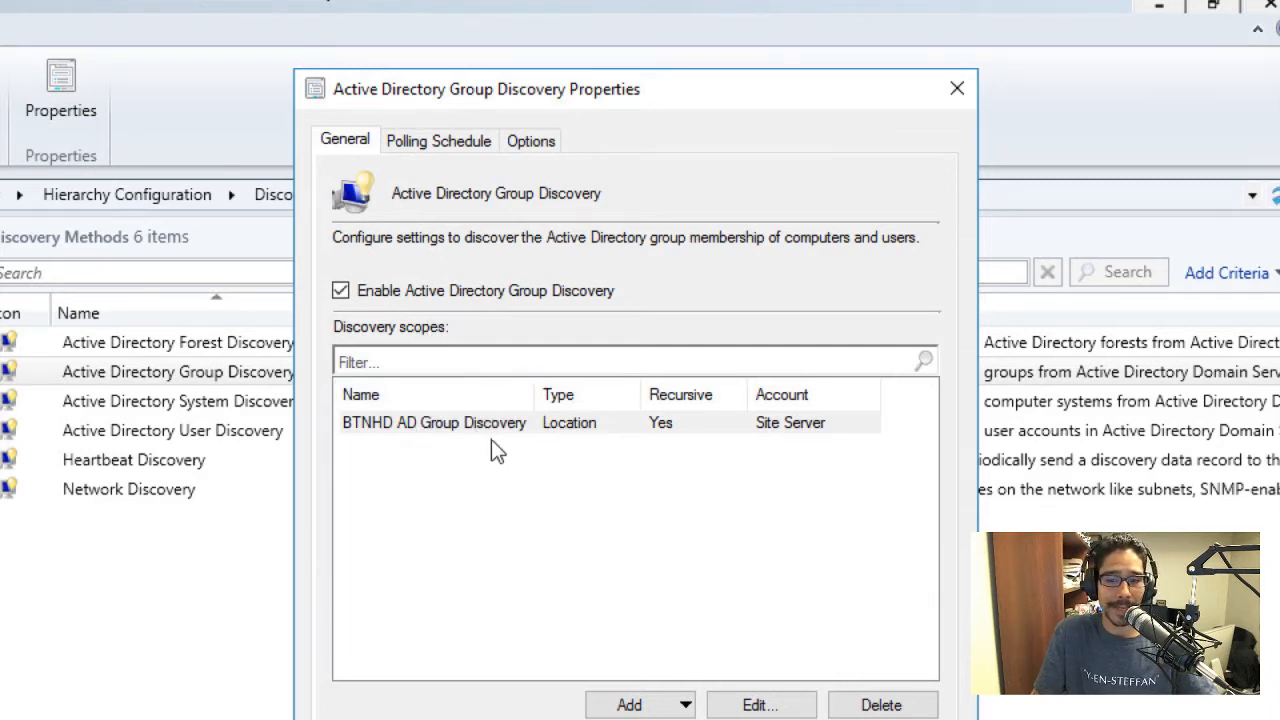
# Examine the location settings of the BTNHD AD Group Discovery scope and the Active Directory containers offered for the btnhd domain.
pyautogui.click(463, 419)
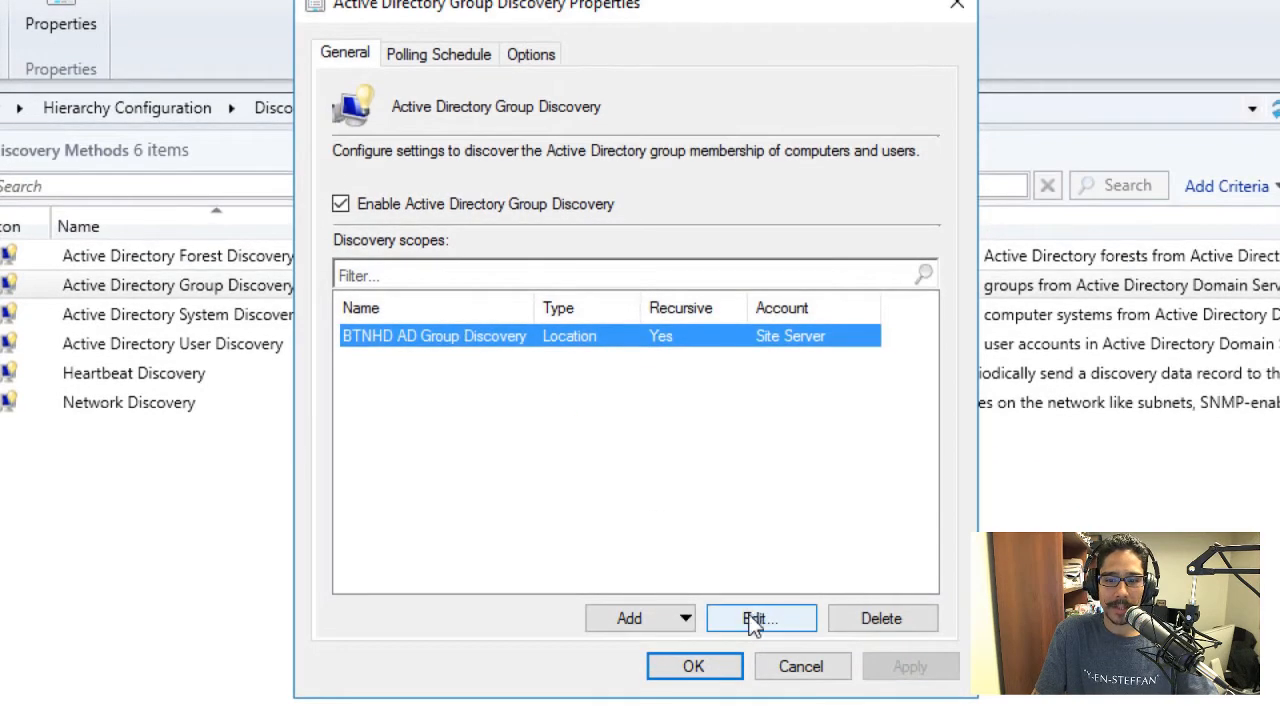
pyautogui.click(758, 618)
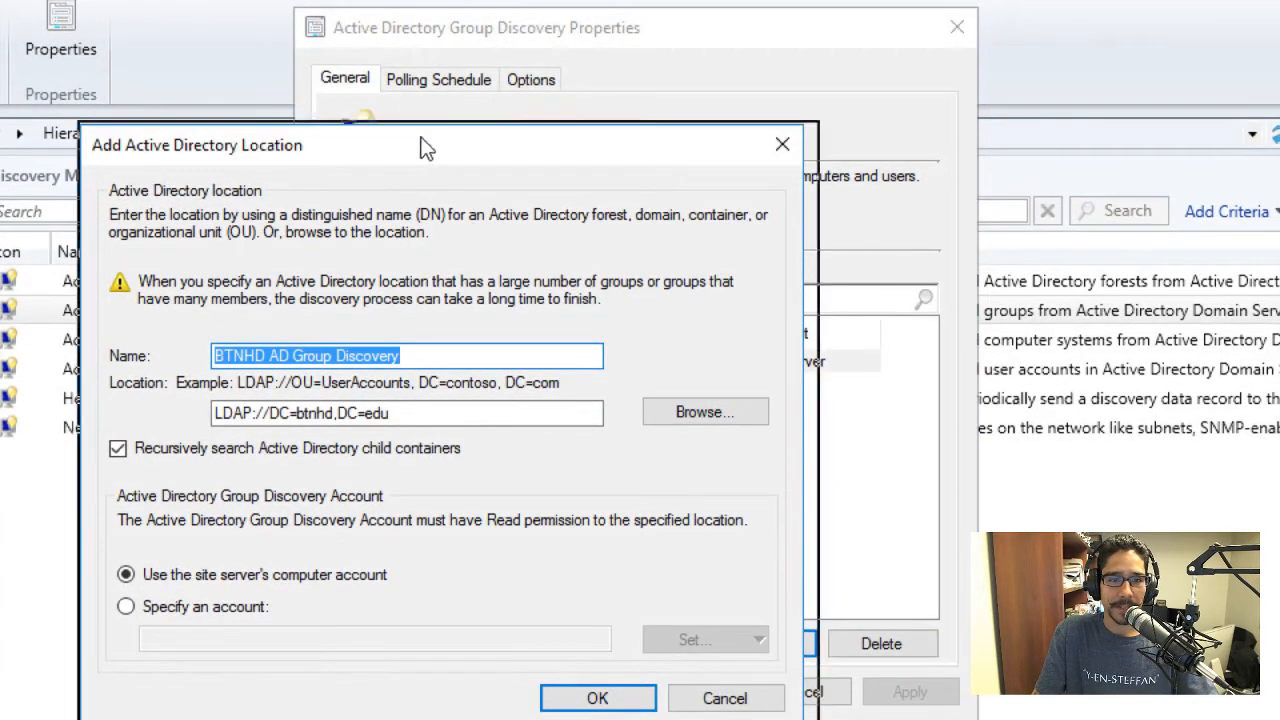
pyautogui.moveTo(420, 143); pyautogui.dragTo(505, 77)
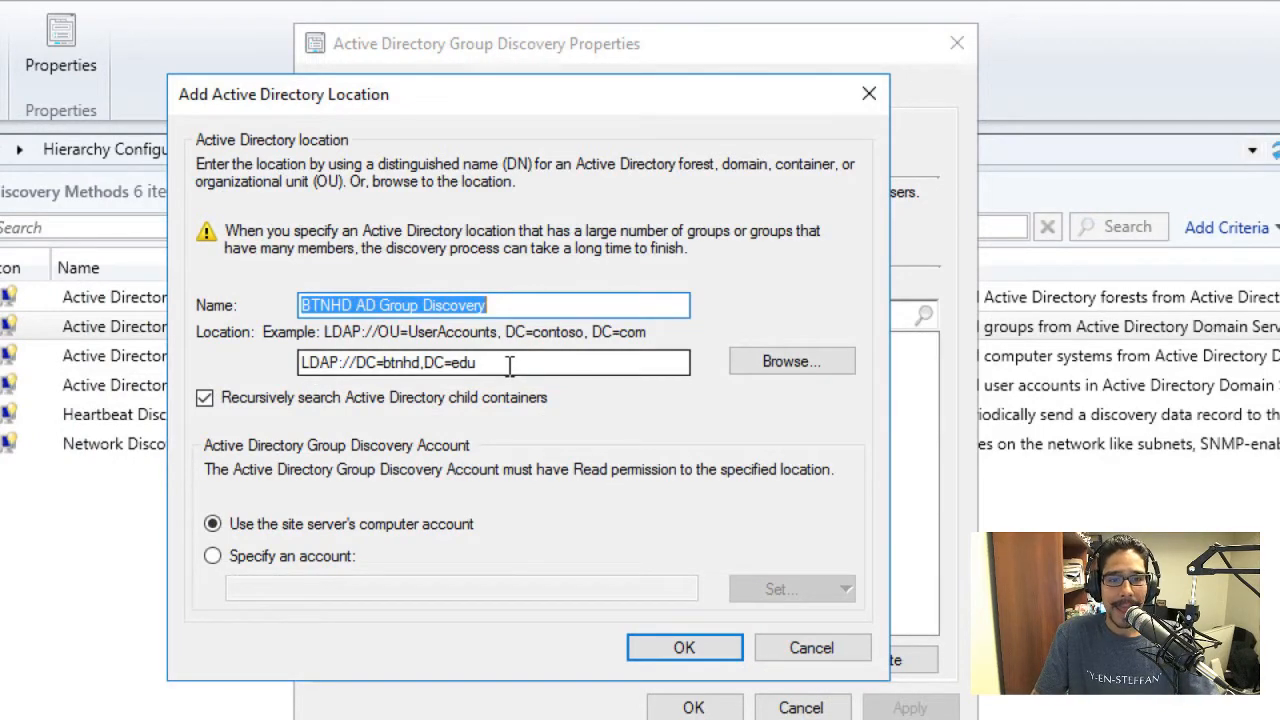
pyautogui.moveTo(508, 363); pyautogui.dragTo(271, 365)
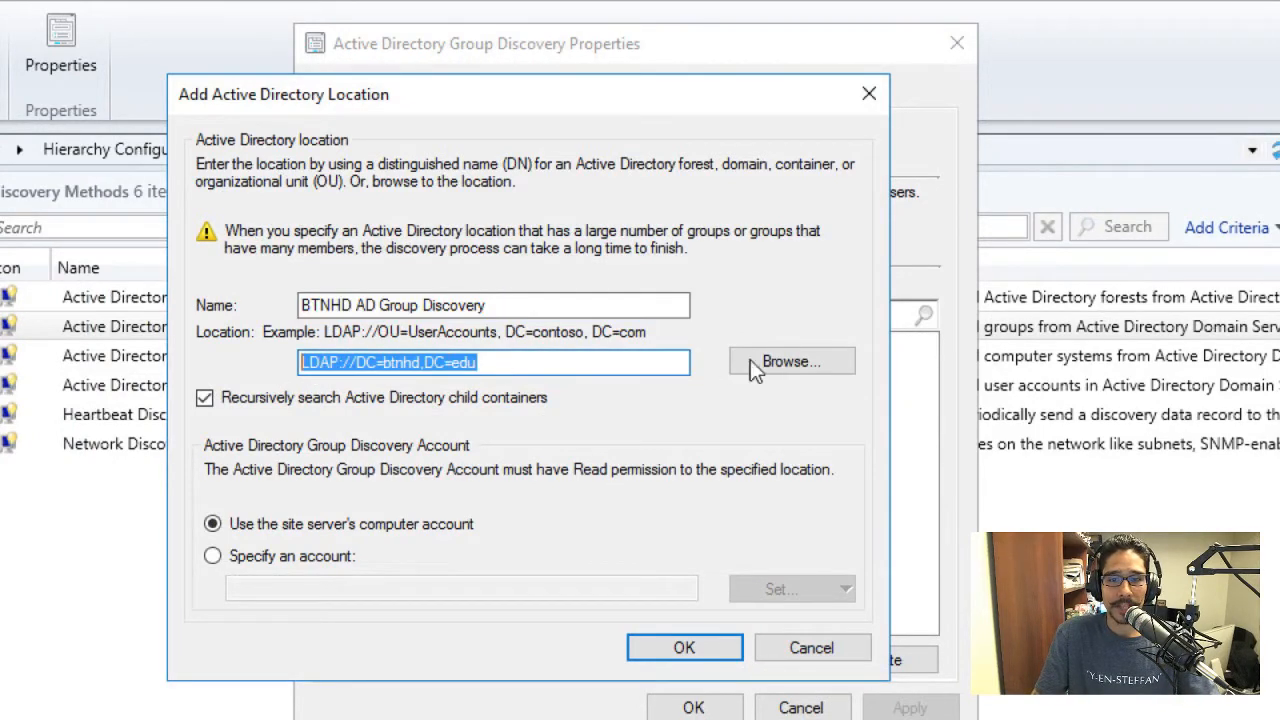
pyautogui.click(794, 358)
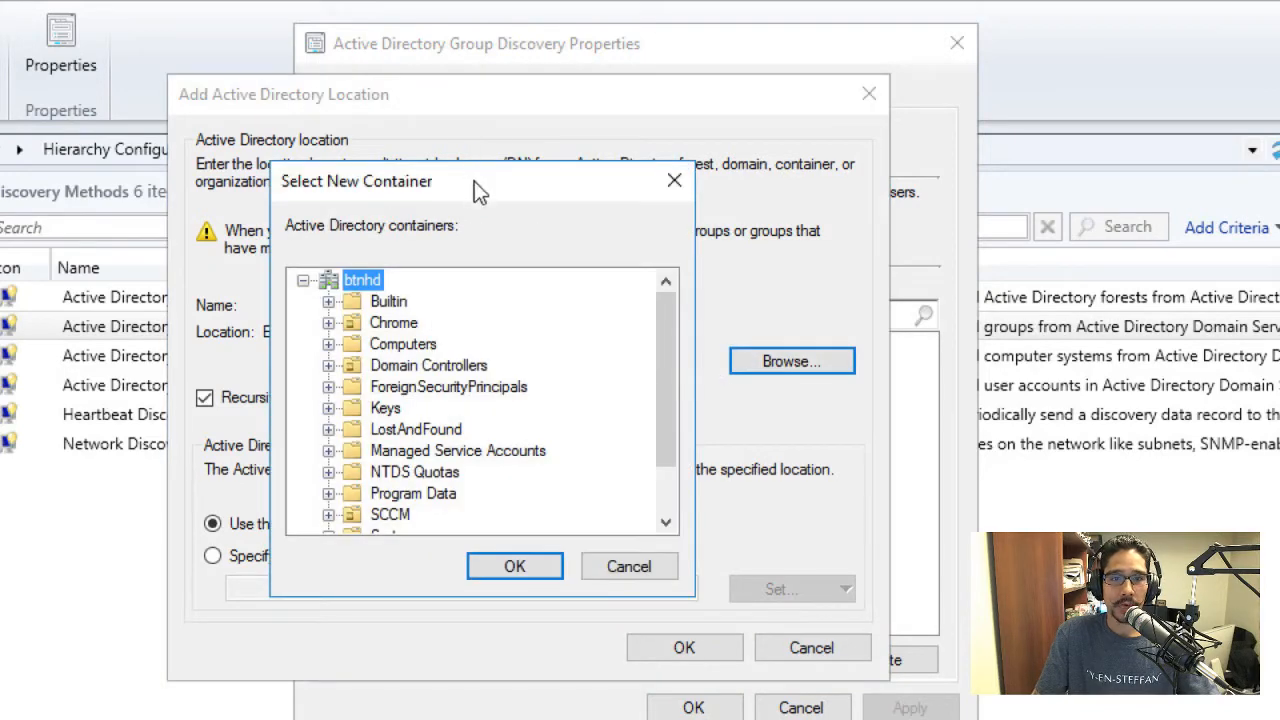
pyautogui.moveTo(474, 181); pyautogui.dragTo(627, 175)
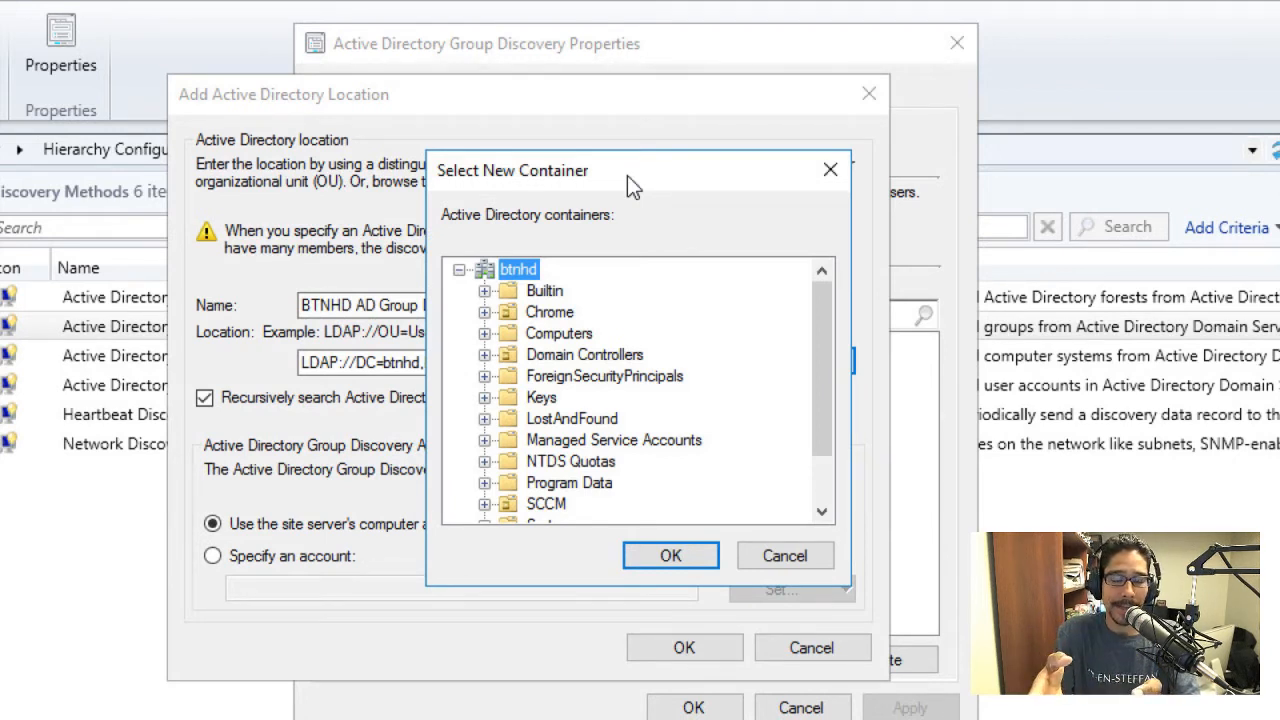
pyautogui.click(800, 558)
pyautogui.click(828, 357)
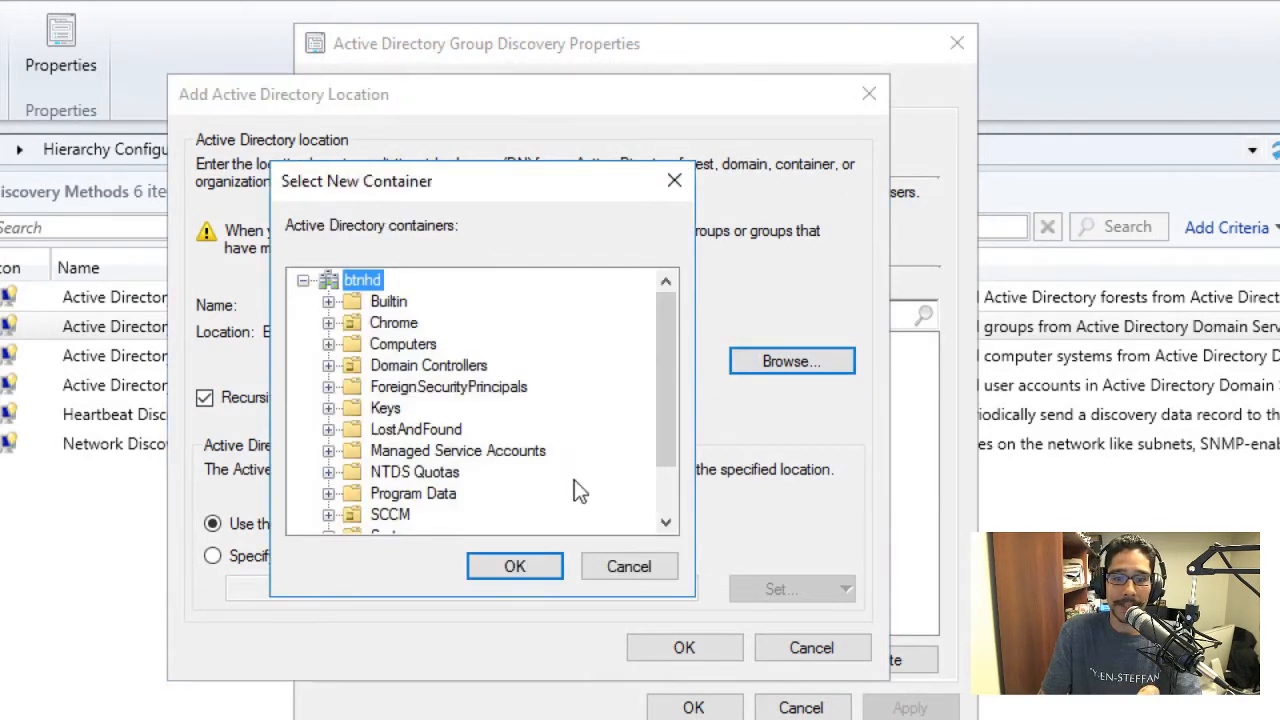
pyautogui.click(643, 569)
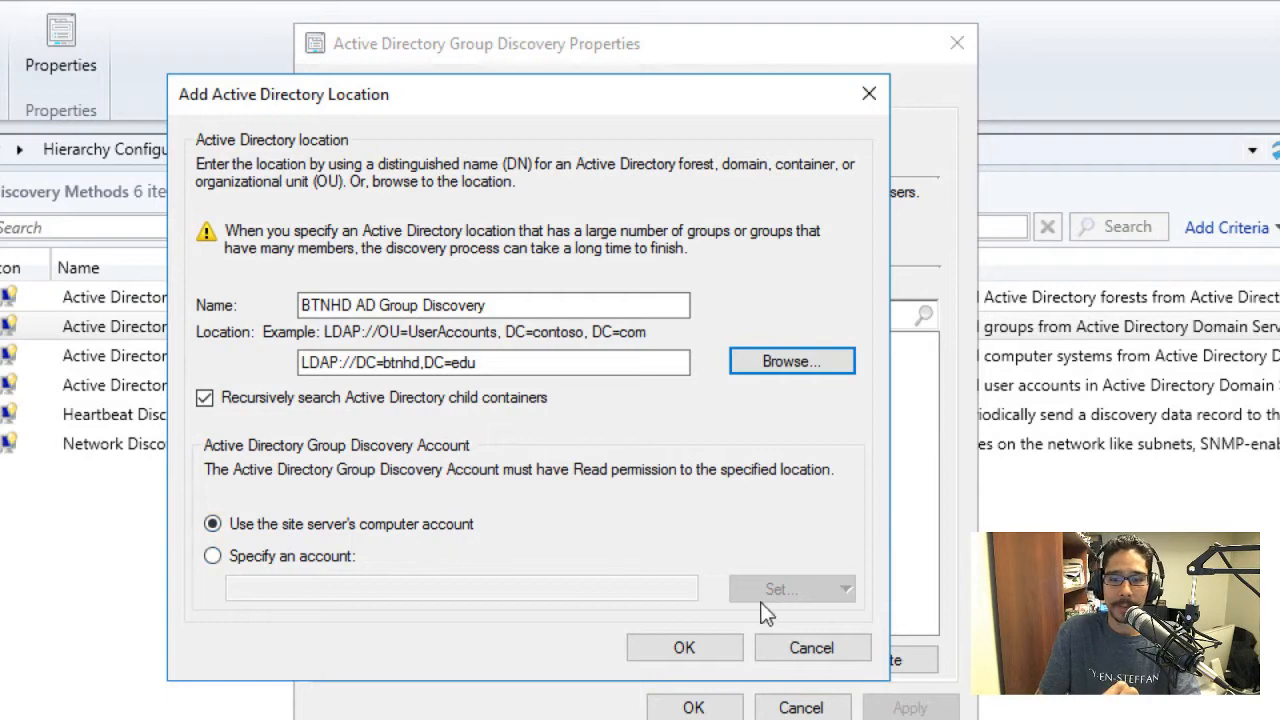
pyautogui.click(815, 648)
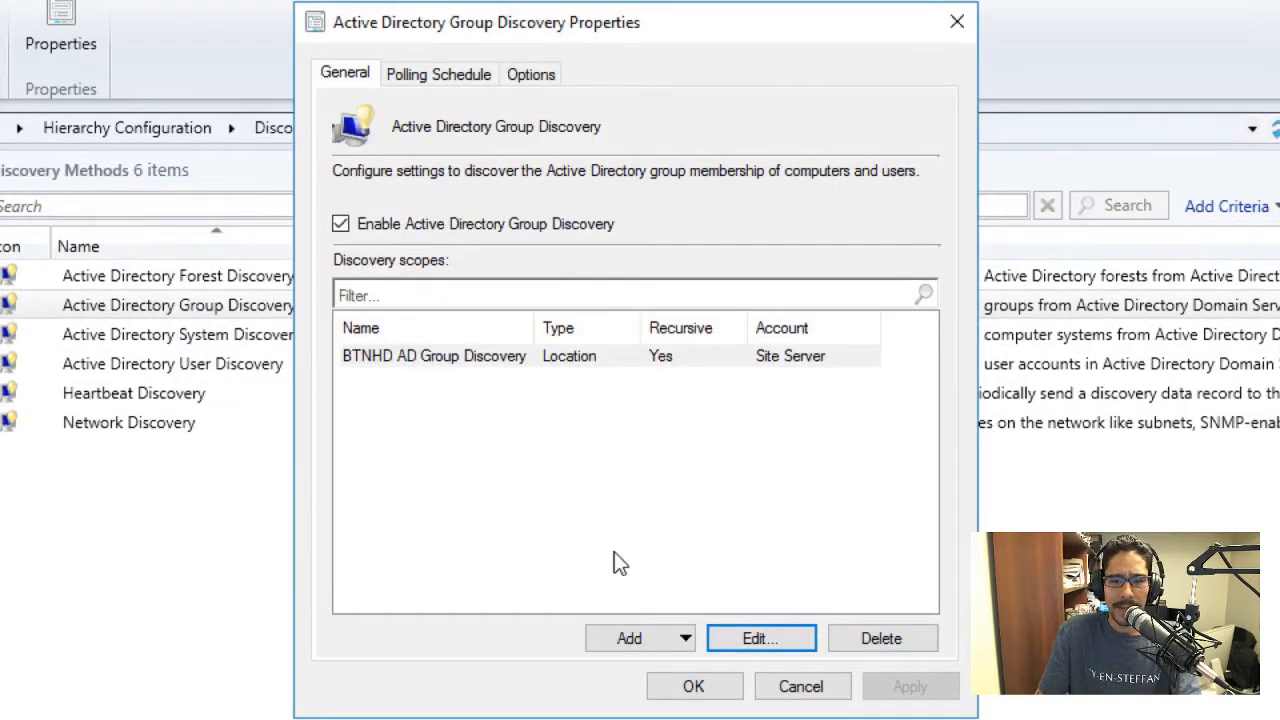
# Examine the settings for adding an Active Directory groups scope, including the entry of group distinguished names, without adding any group.
pyautogui.click(685, 621)
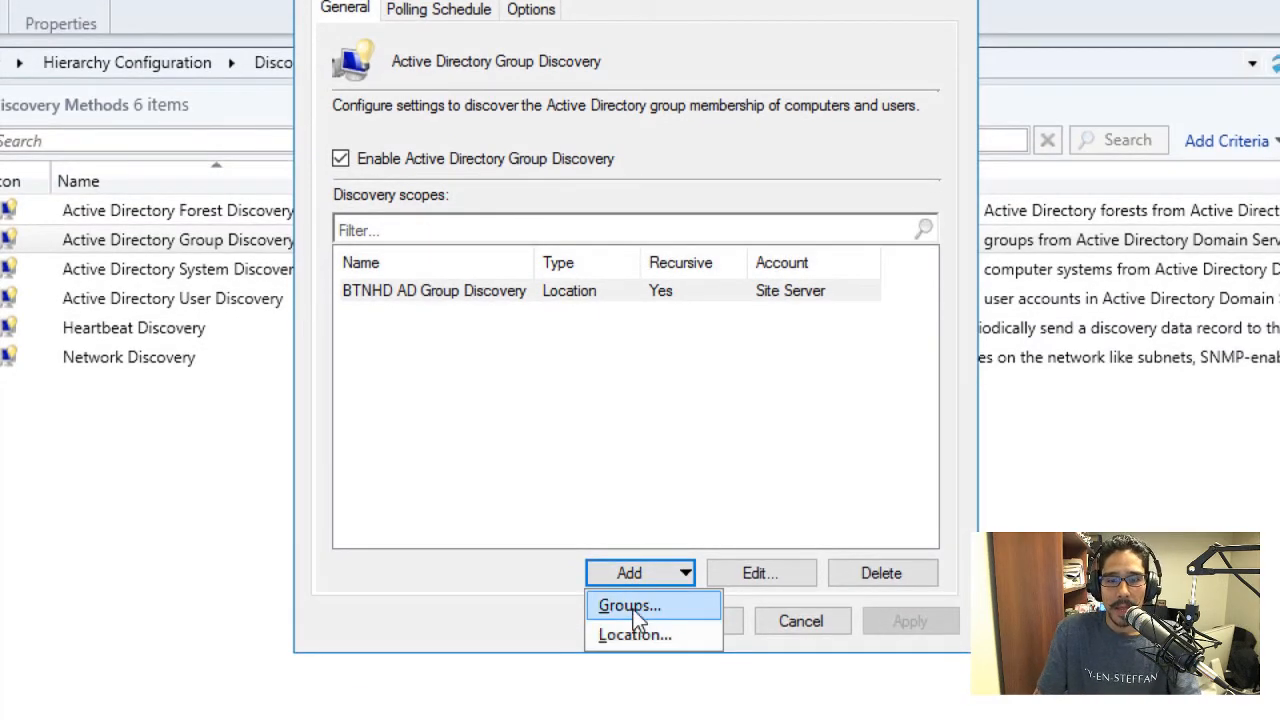
pyautogui.click(632, 607)
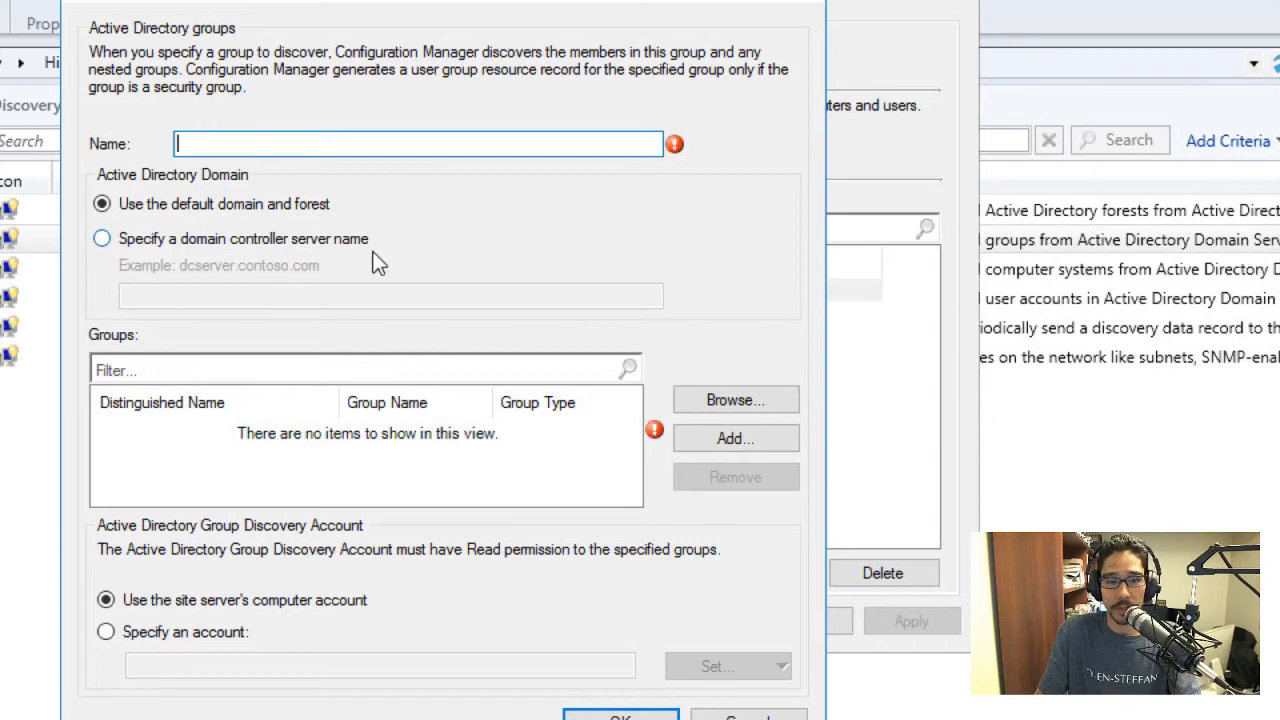
pyautogui.click(739, 440)
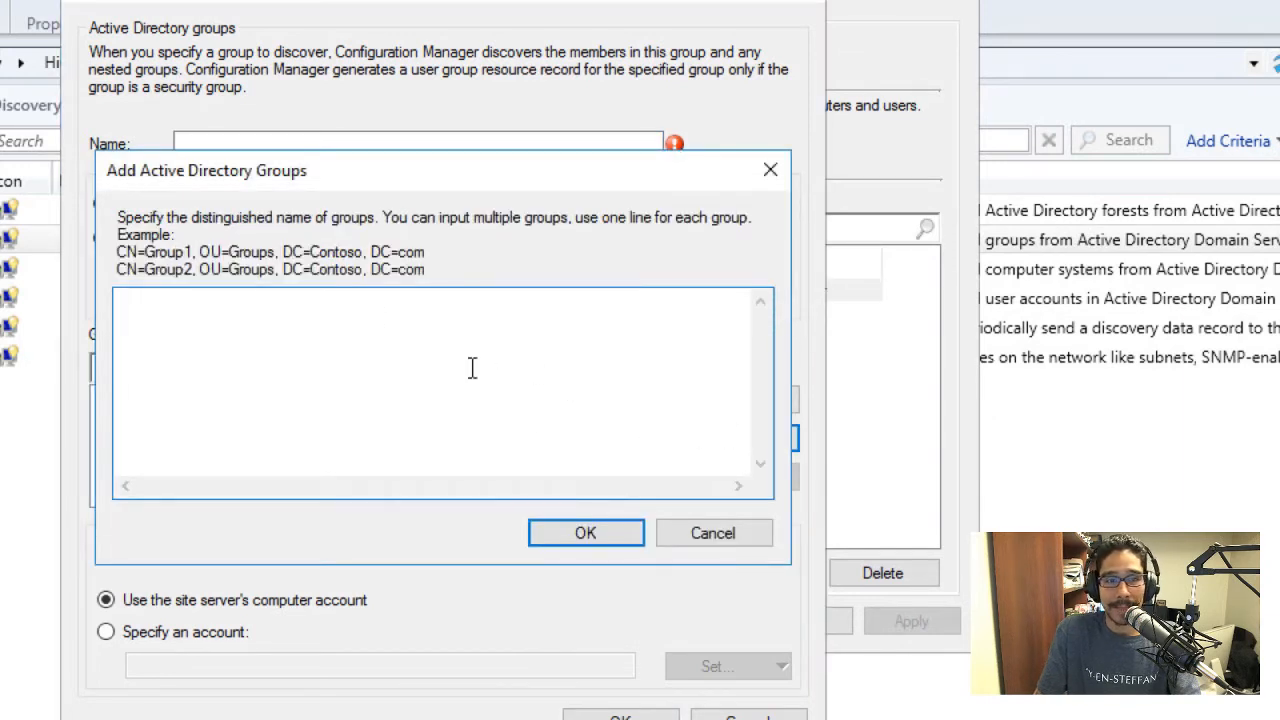
pyautogui.click(766, 541)
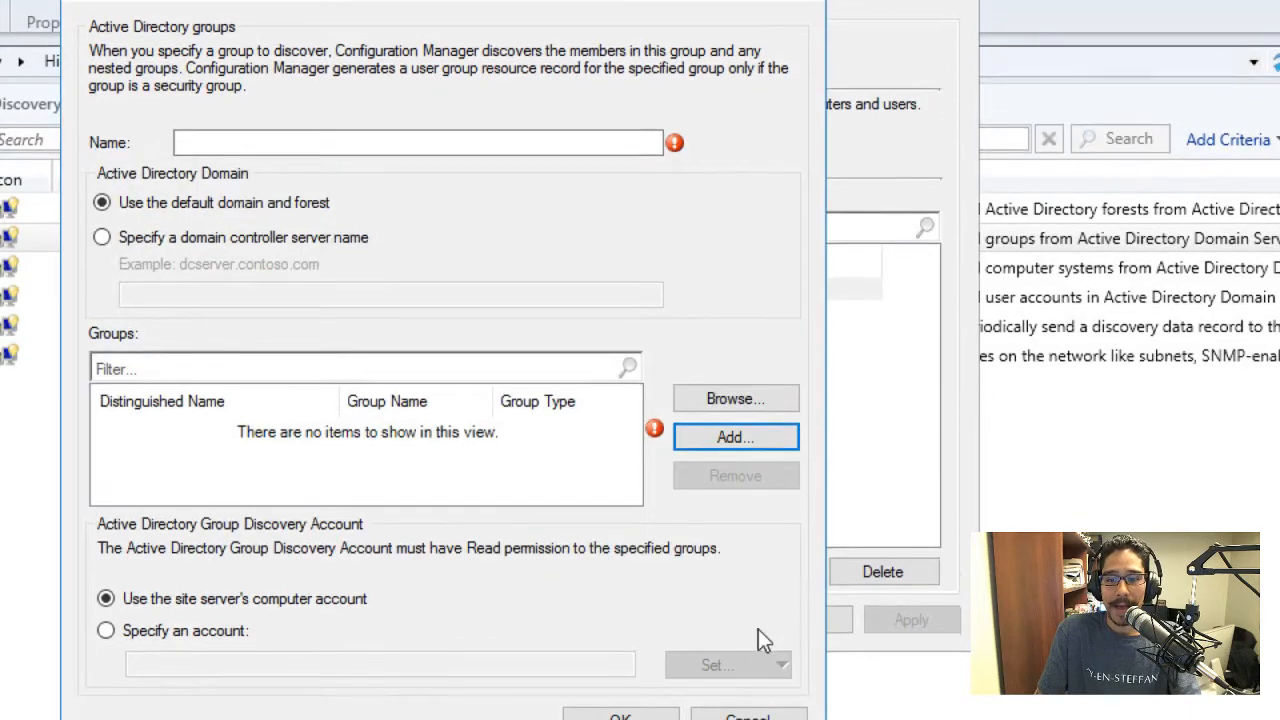
pyautogui.click(757, 645)
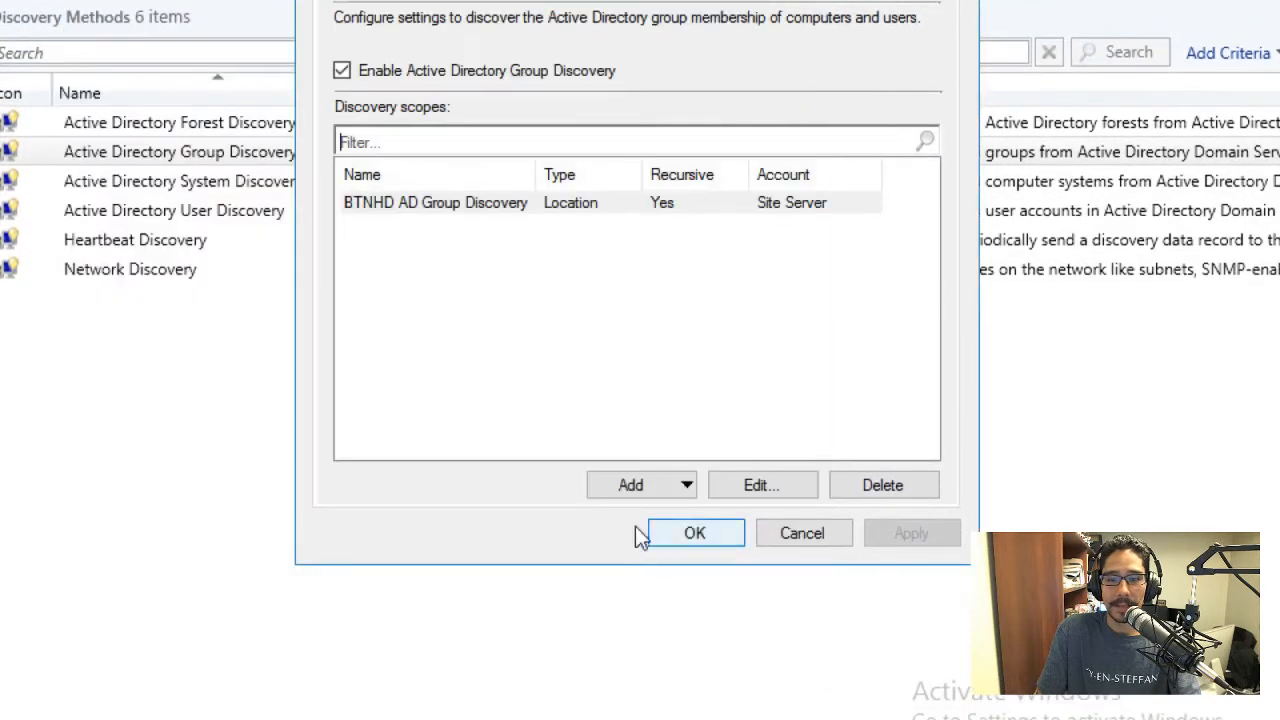
# Examine the settings for adding a location scope to Group Discovery and the containers offered for it, without adding a location.
pyautogui.click(658, 488)
pyautogui.click(654, 547)
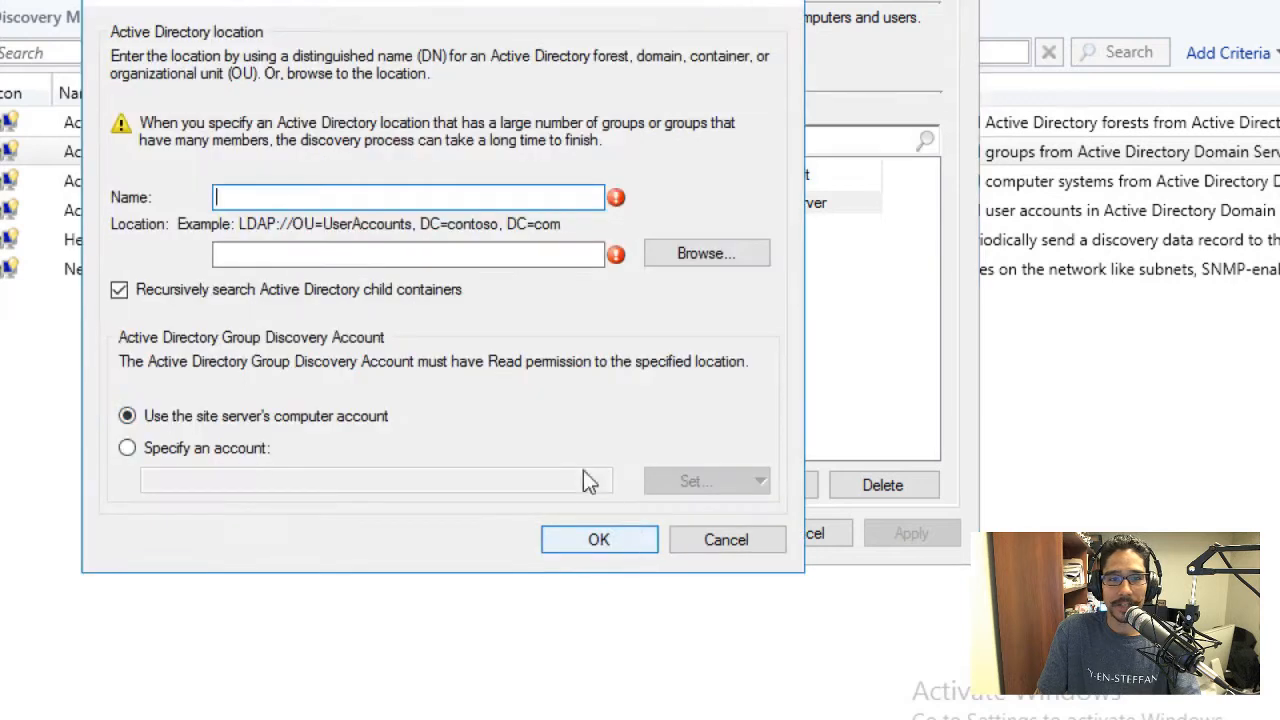
pyautogui.click(678, 262)
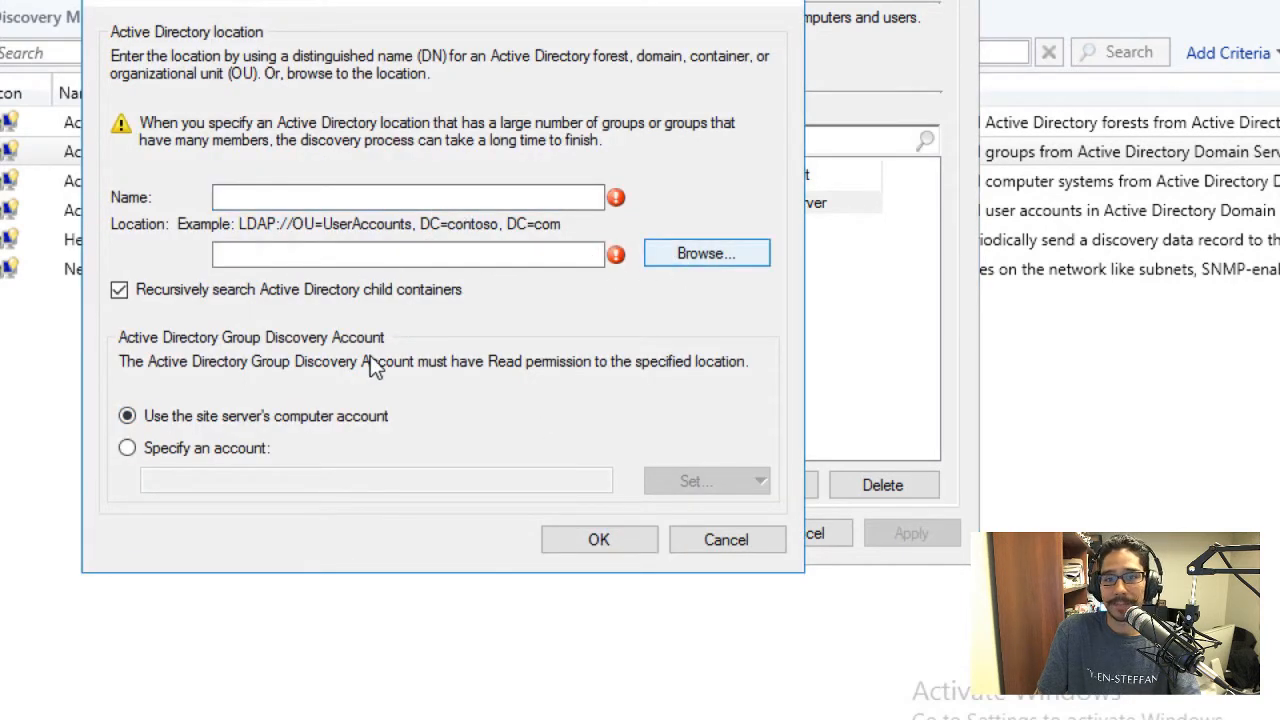
pyautogui.click(687, 254)
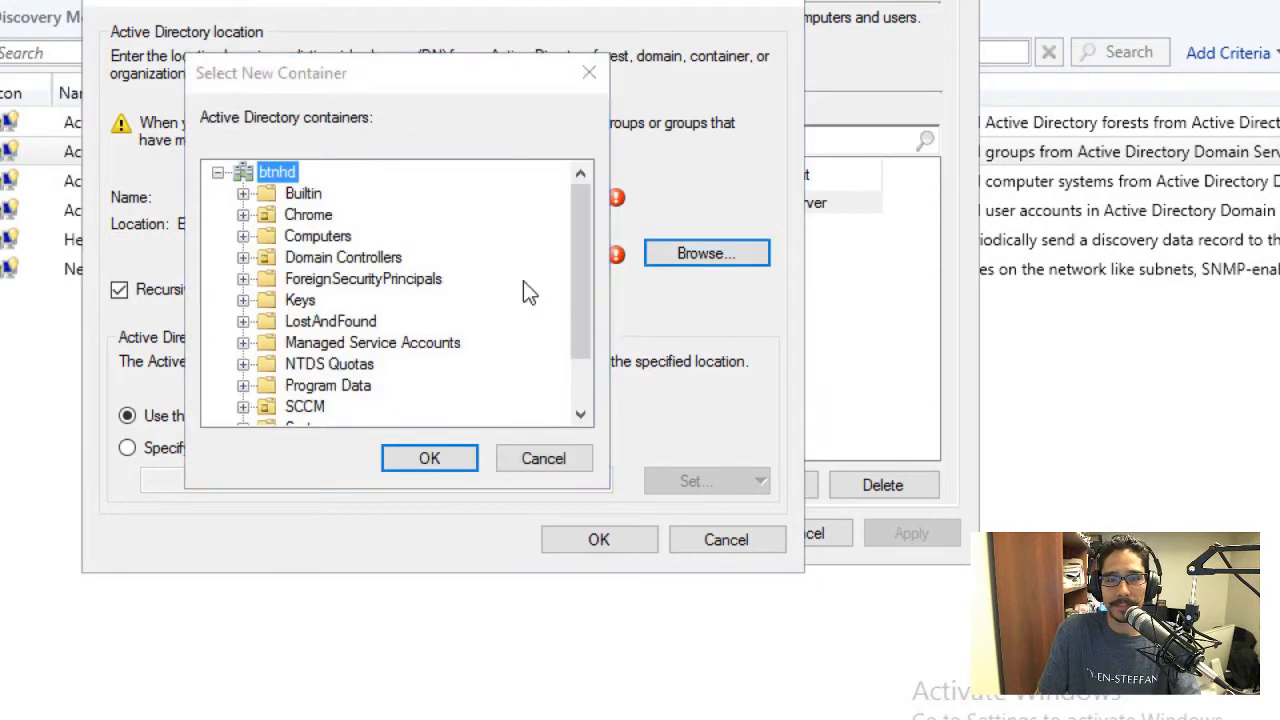
pyautogui.click(527, 460)
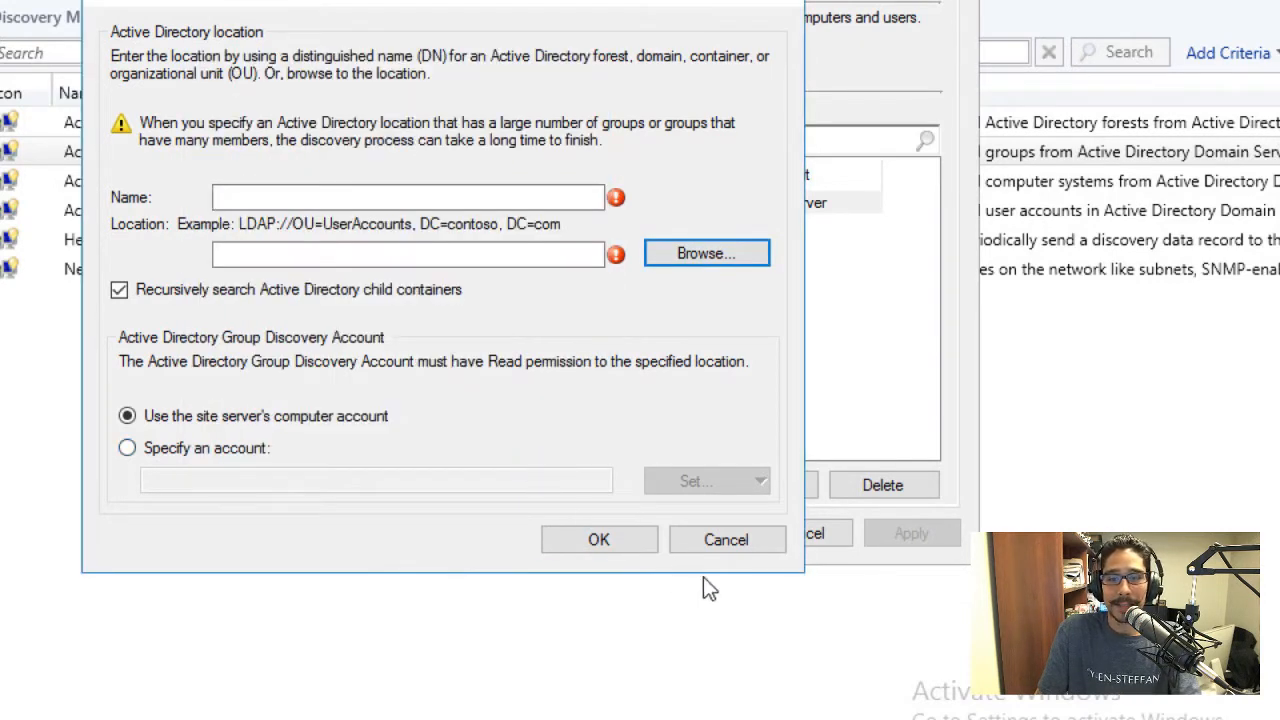
pyautogui.click(722, 546)
pyautogui.click(686, 487)
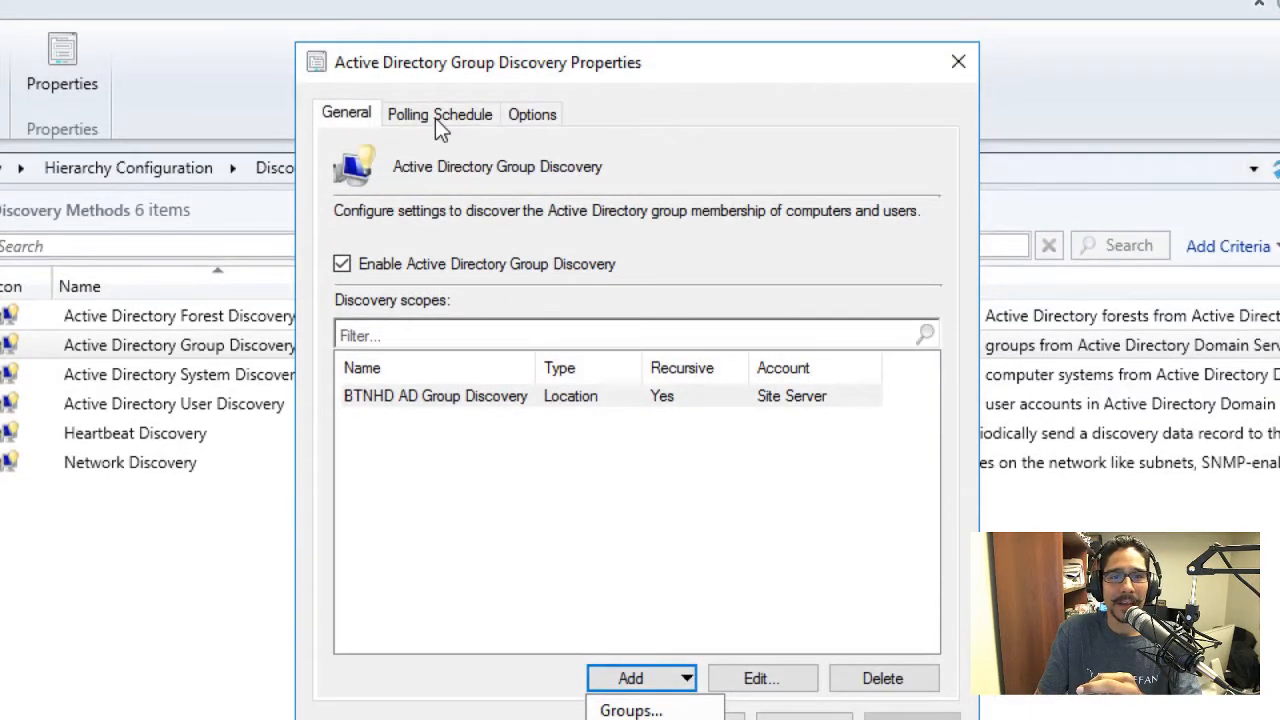
# Set the full discovery polling schedule of Active Directory Group Discovery to a custom interval of every 1 hour.
pyautogui.click(435, 118)
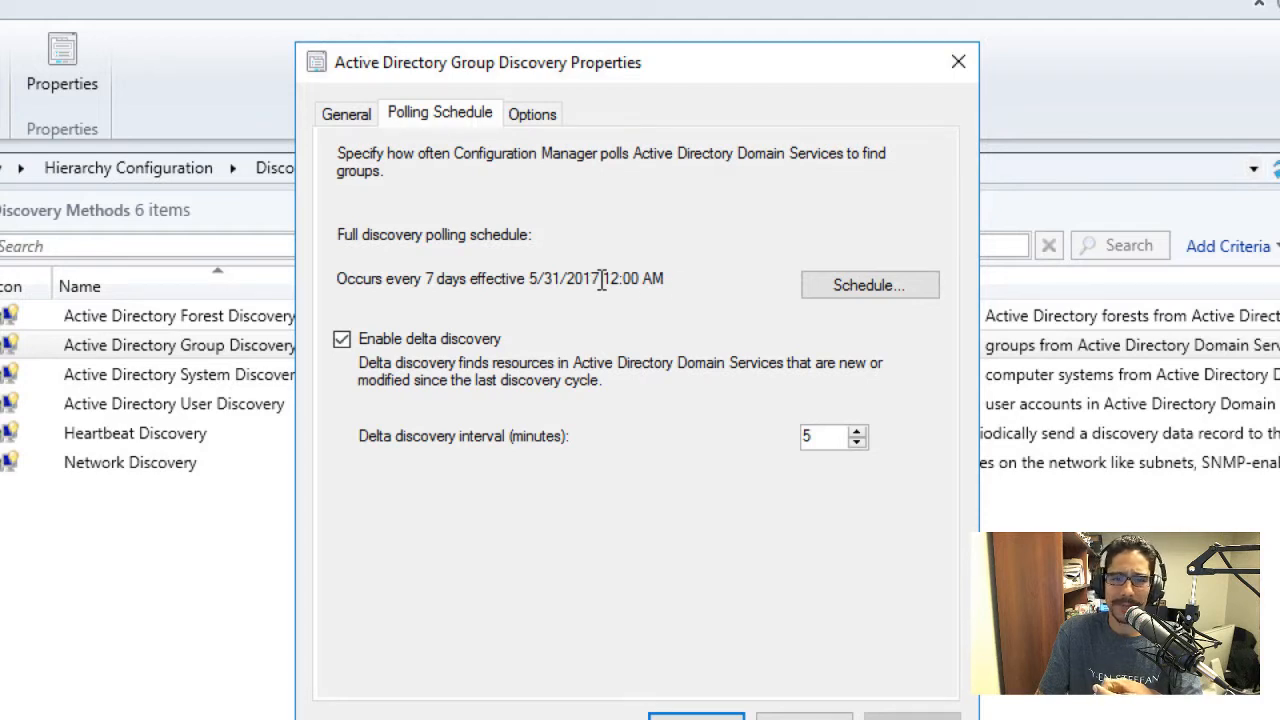
pyautogui.click(862, 286)
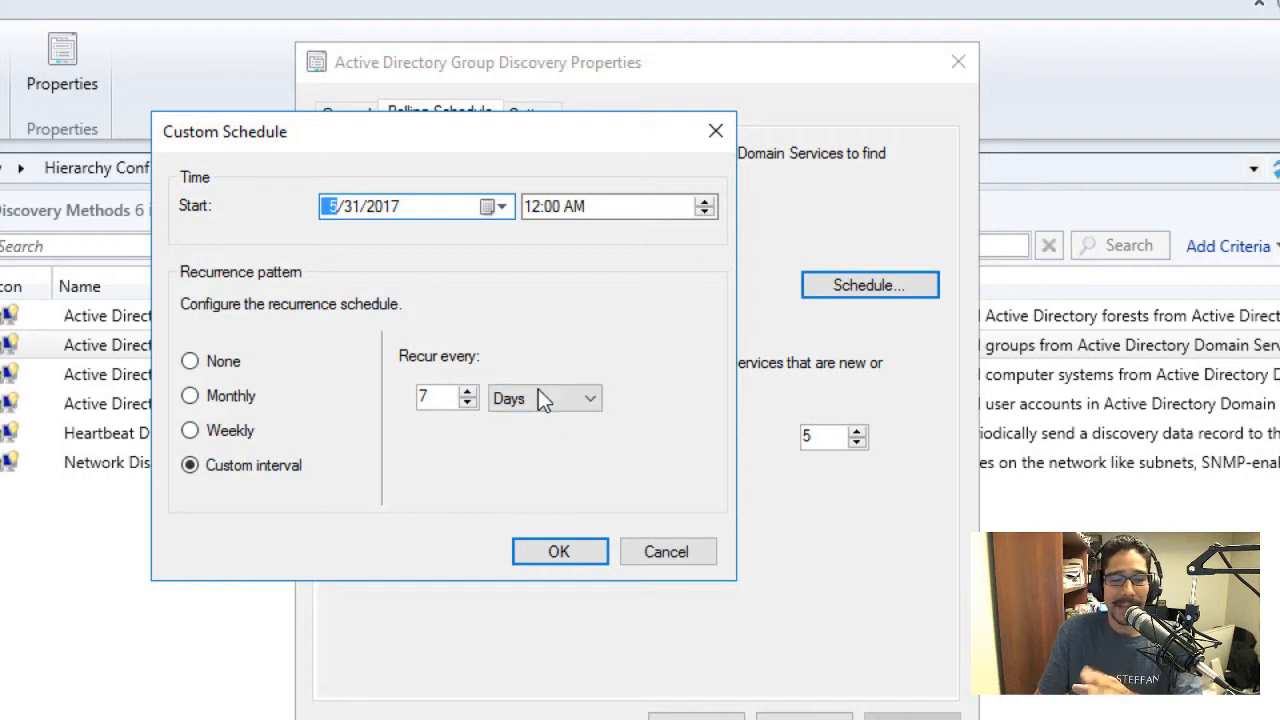
pyautogui.click(577, 404)
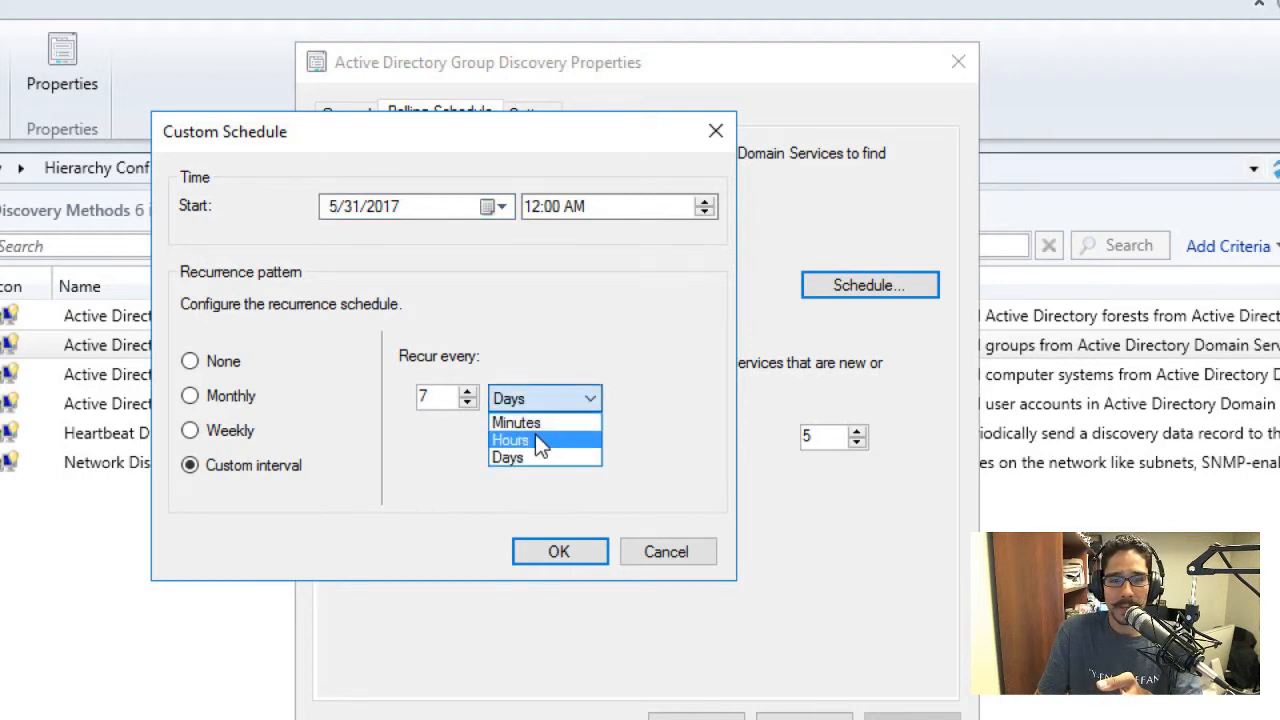
pyautogui.click(535, 439)
pyautogui.moveTo(442, 397); pyautogui.dragTo(394, 406)
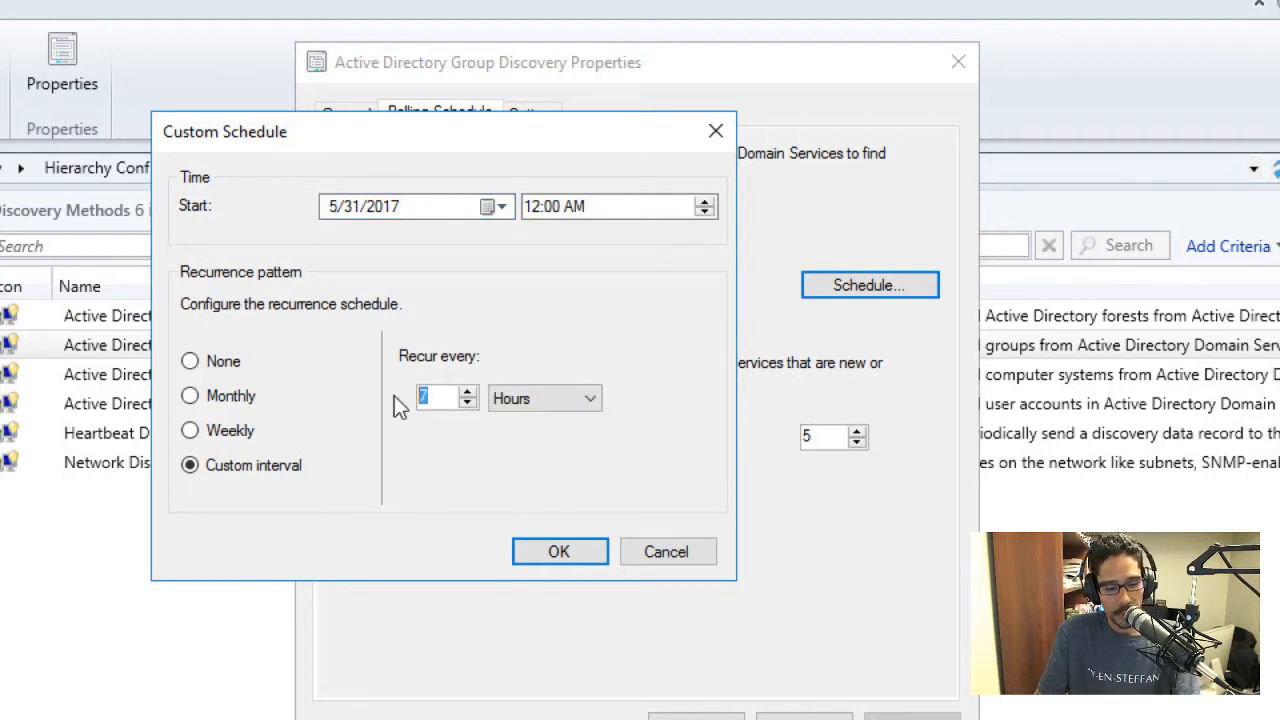
pyautogui.write('1')
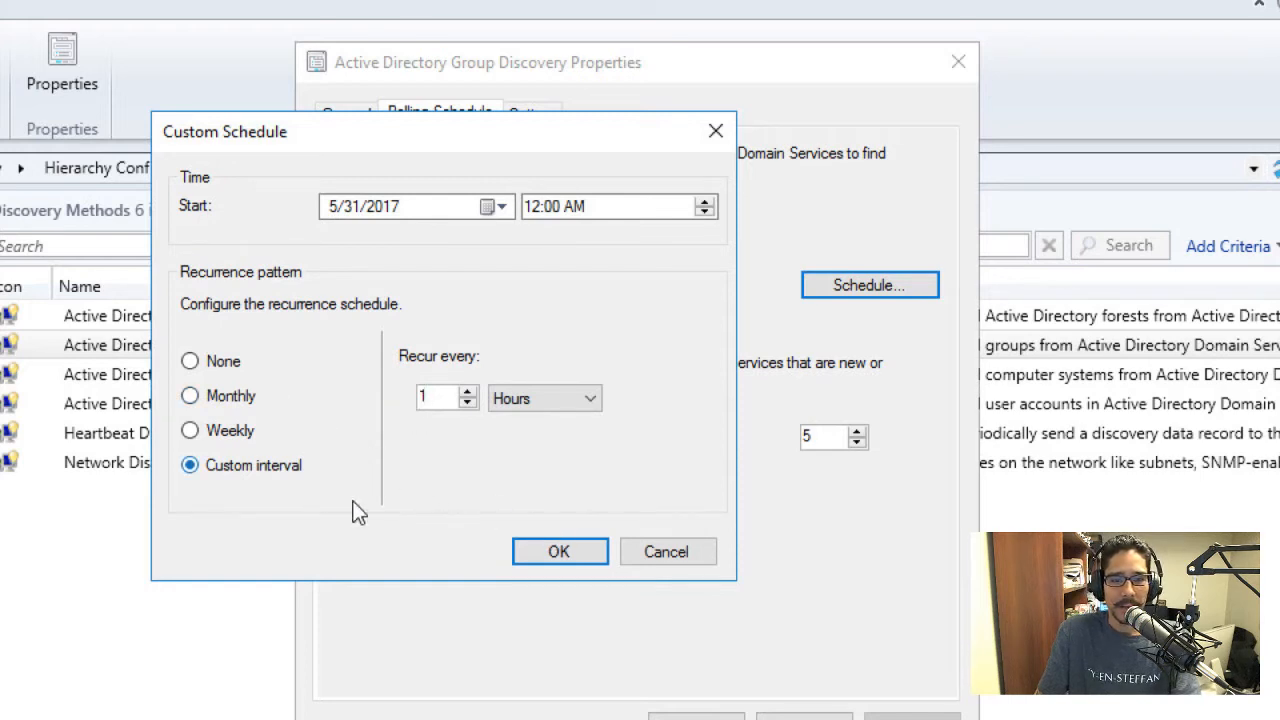
pyautogui.click(563, 548)
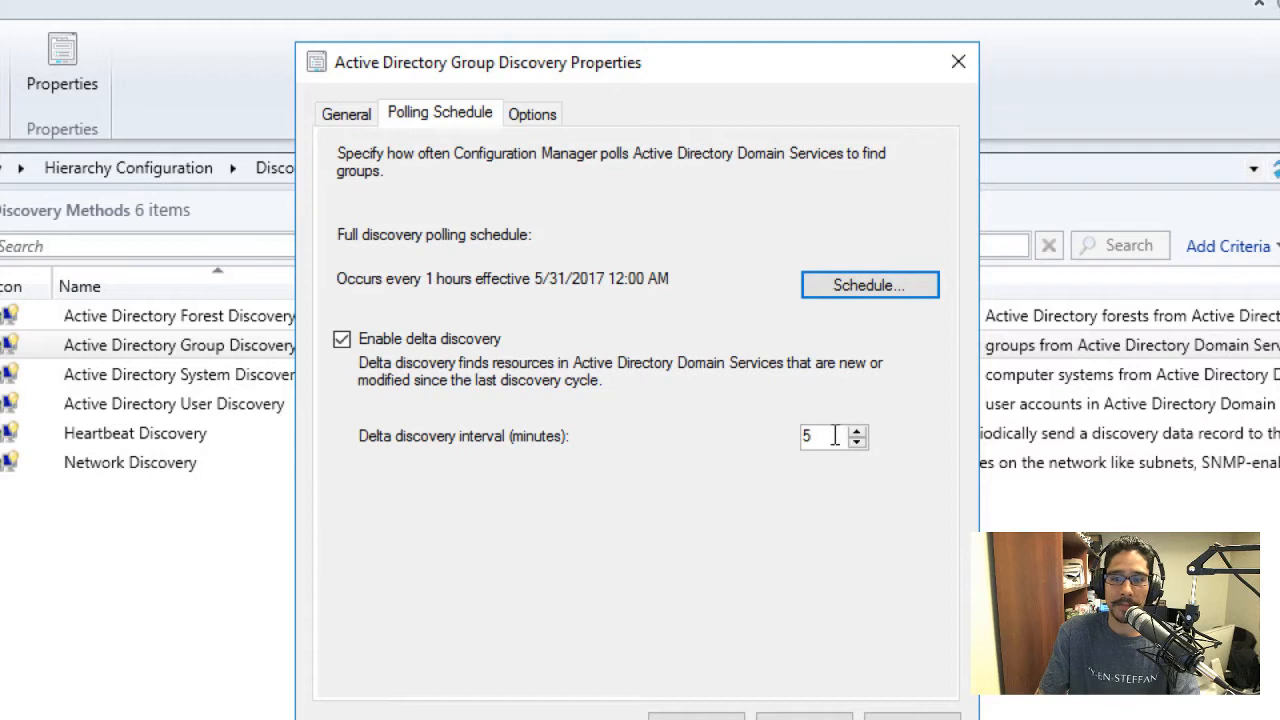
pyautogui.moveTo(838, 436); pyautogui.dragTo(803, 436)
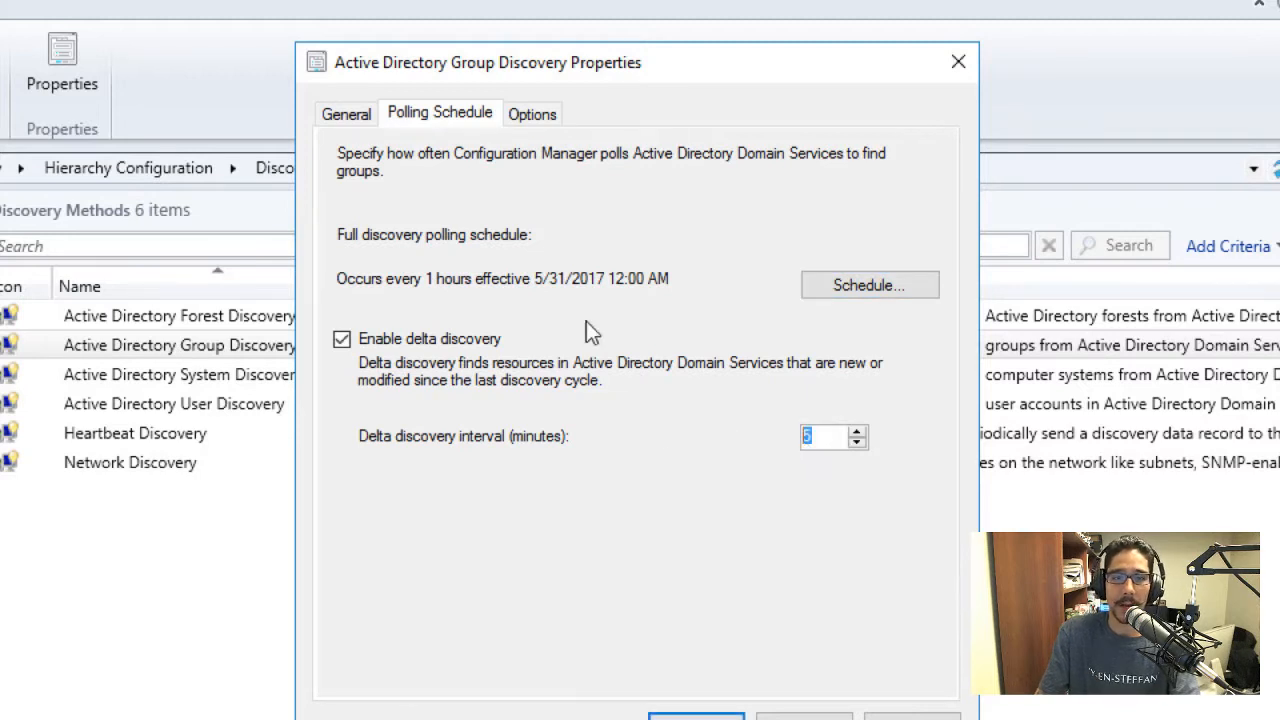
# Review the time since last logon option of Group Discovery, apply the changed settings and close the properties.
pyautogui.click(528, 114)
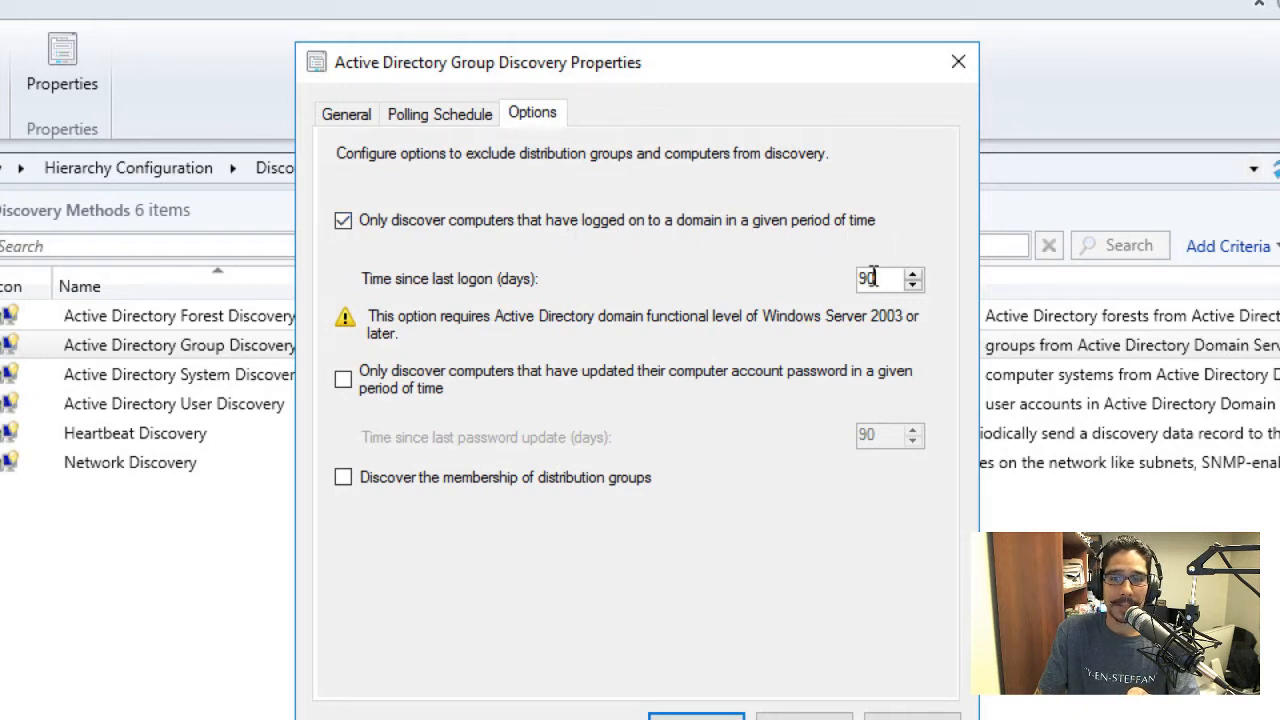
pyautogui.moveTo(876, 278); pyautogui.dragTo(848, 278)
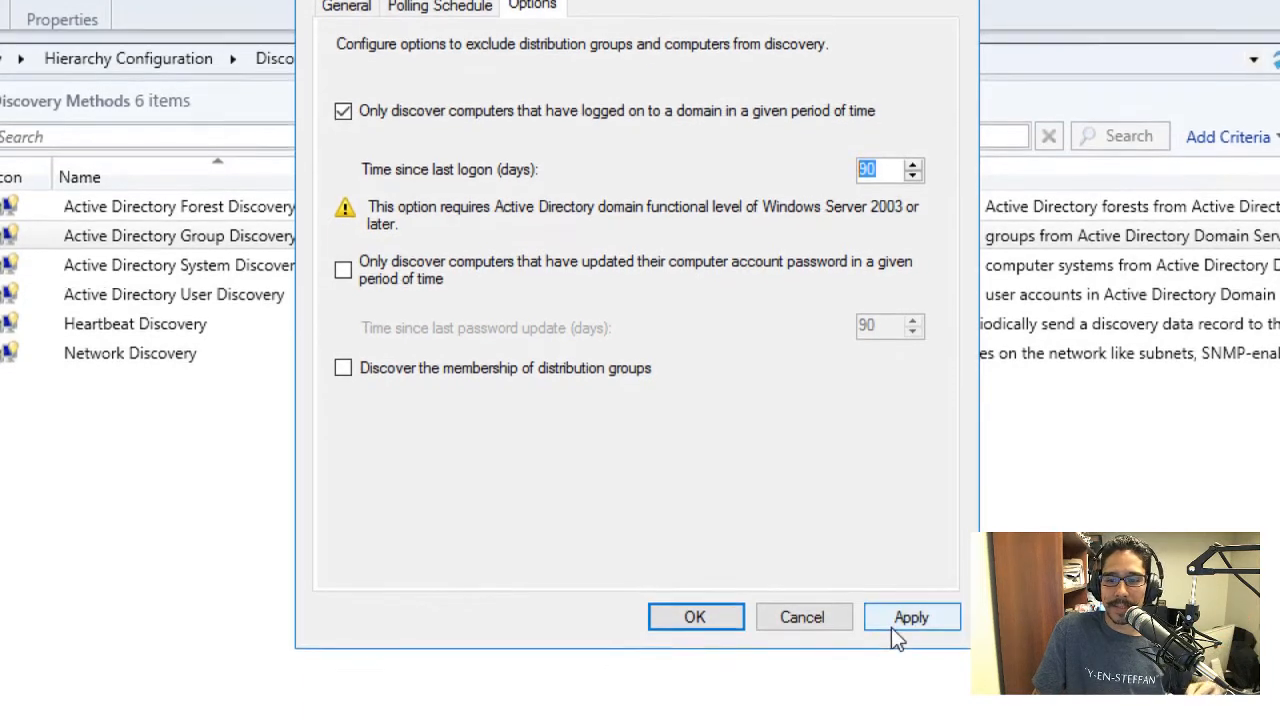
pyautogui.click(906, 620)
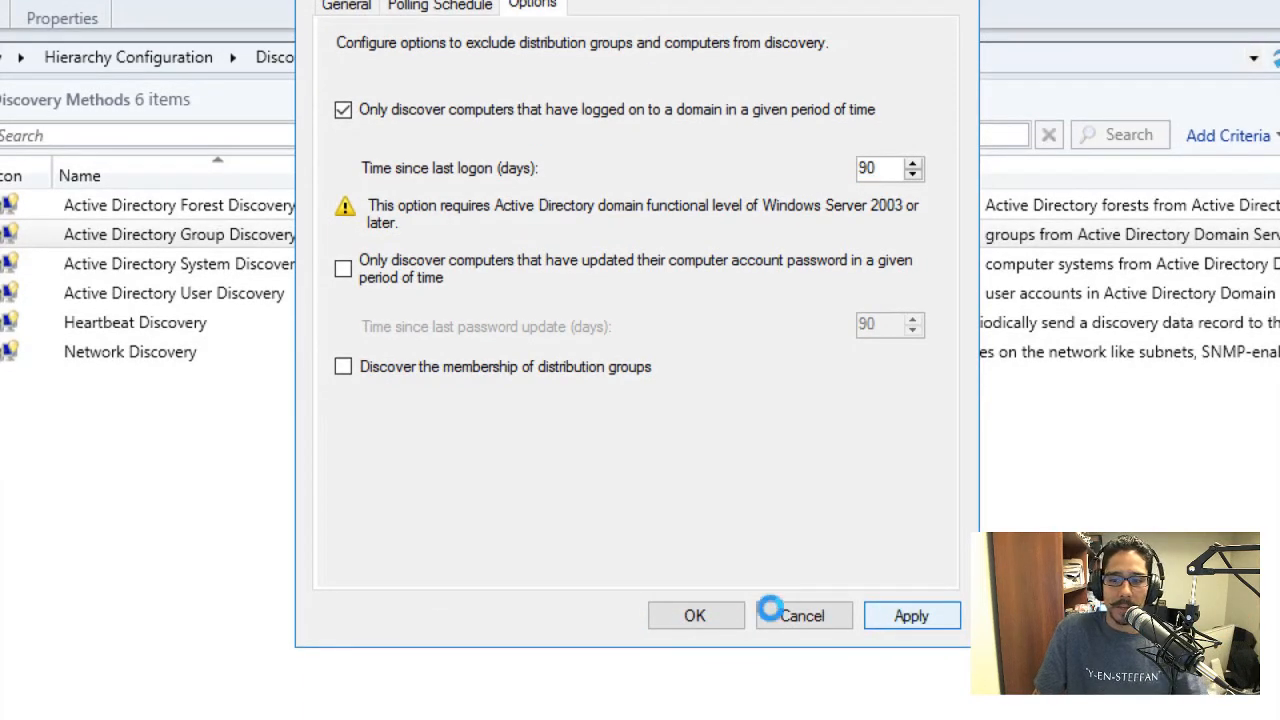
pyautogui.click(696, 617)
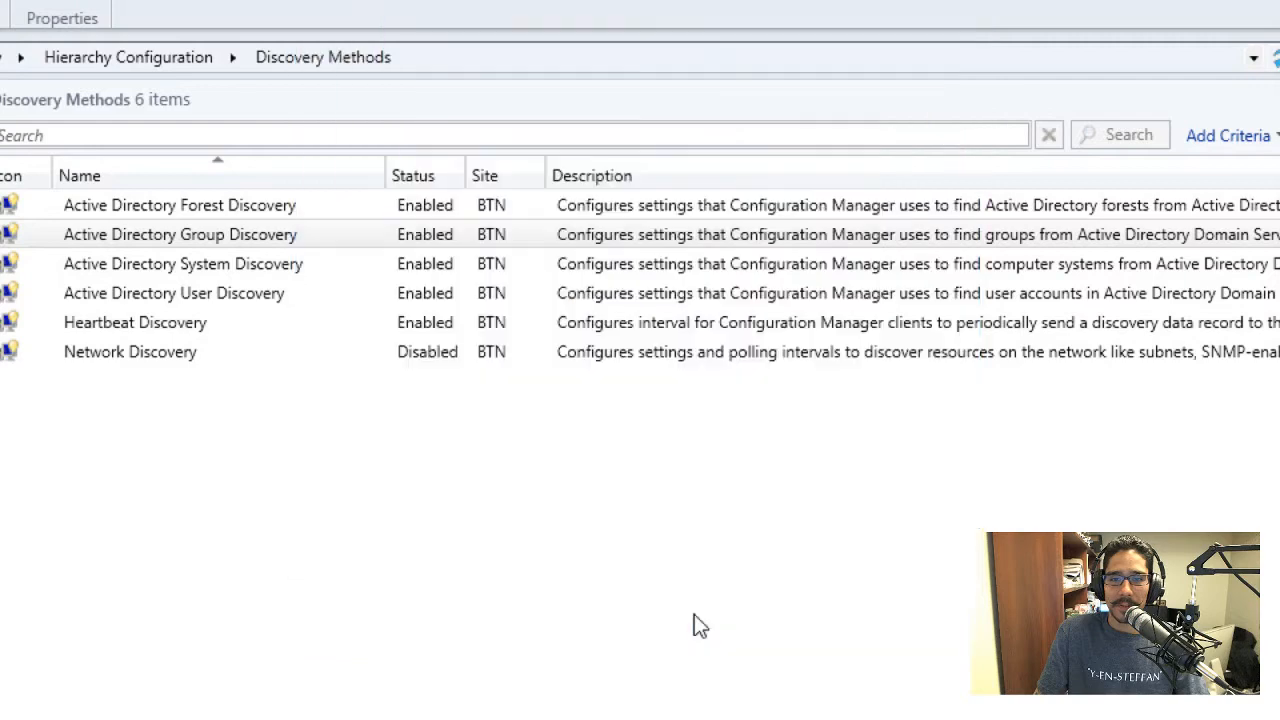
# Open the Active Directory System Discovery properties and examine its container and the settings for adding another, without adding one.
pyautogui.rightClick(254, 266)
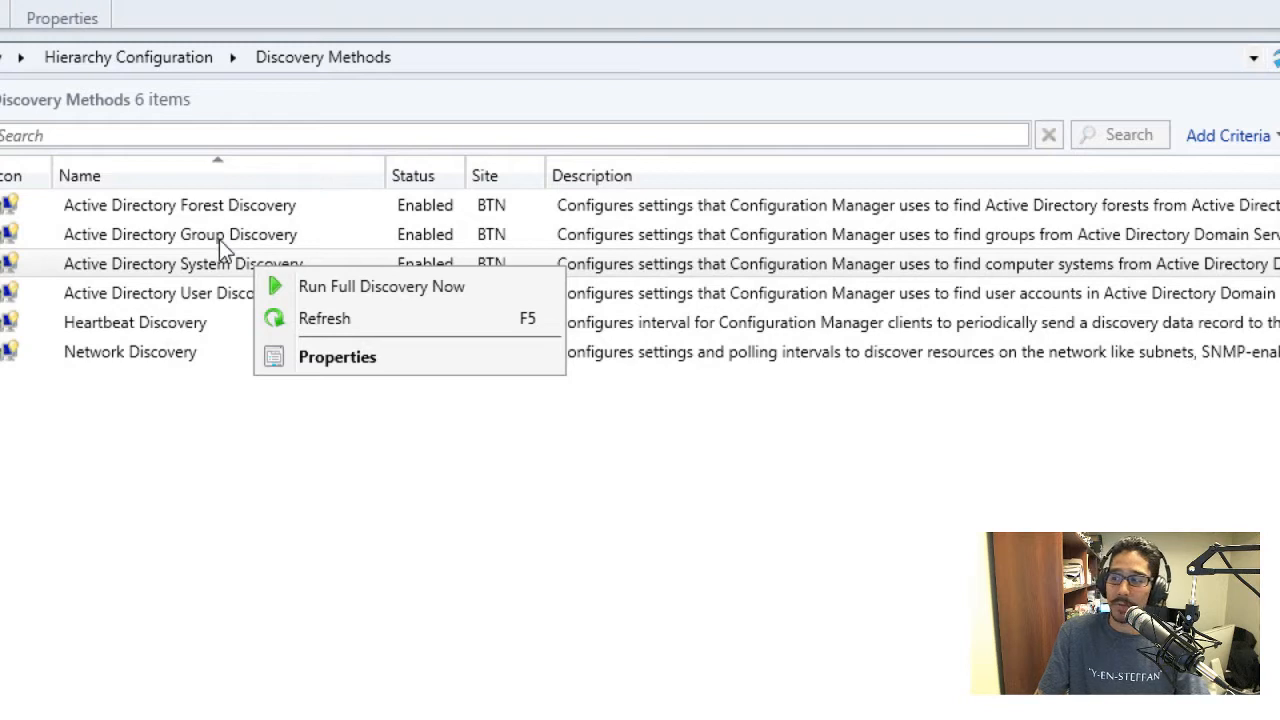
pyautogui.click(327, 356)
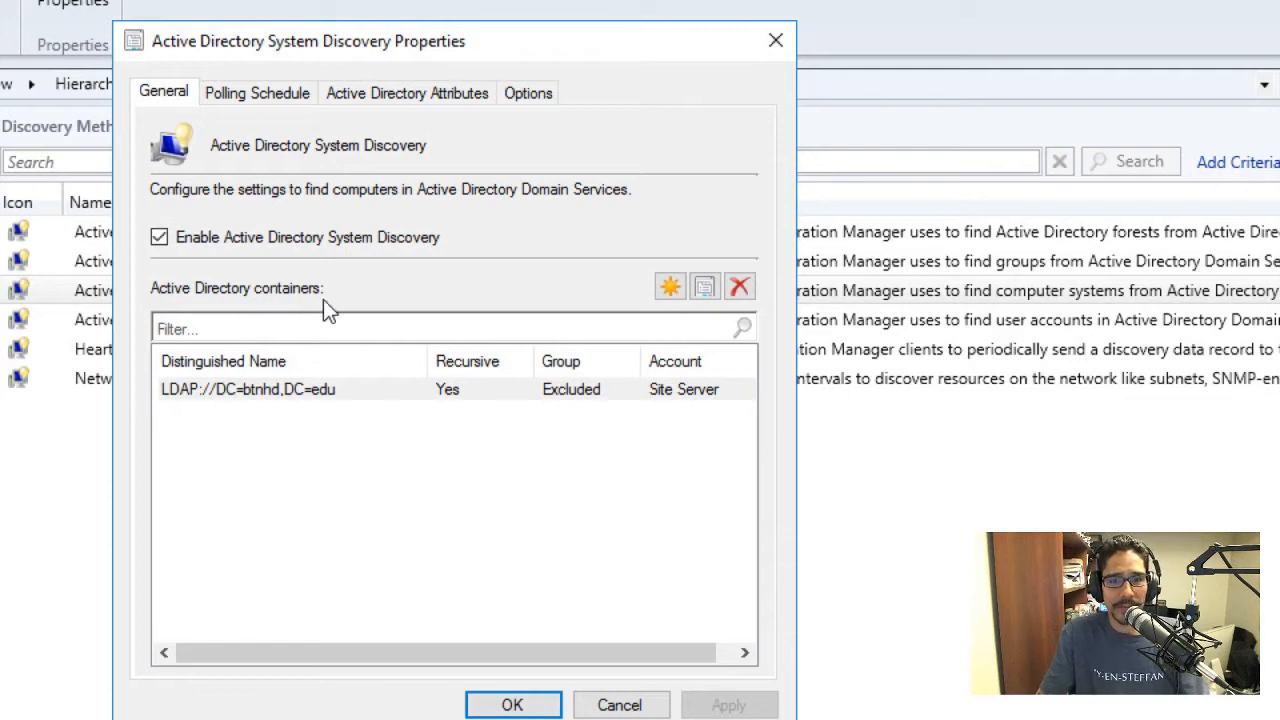
pyautogui.click(287, 392)
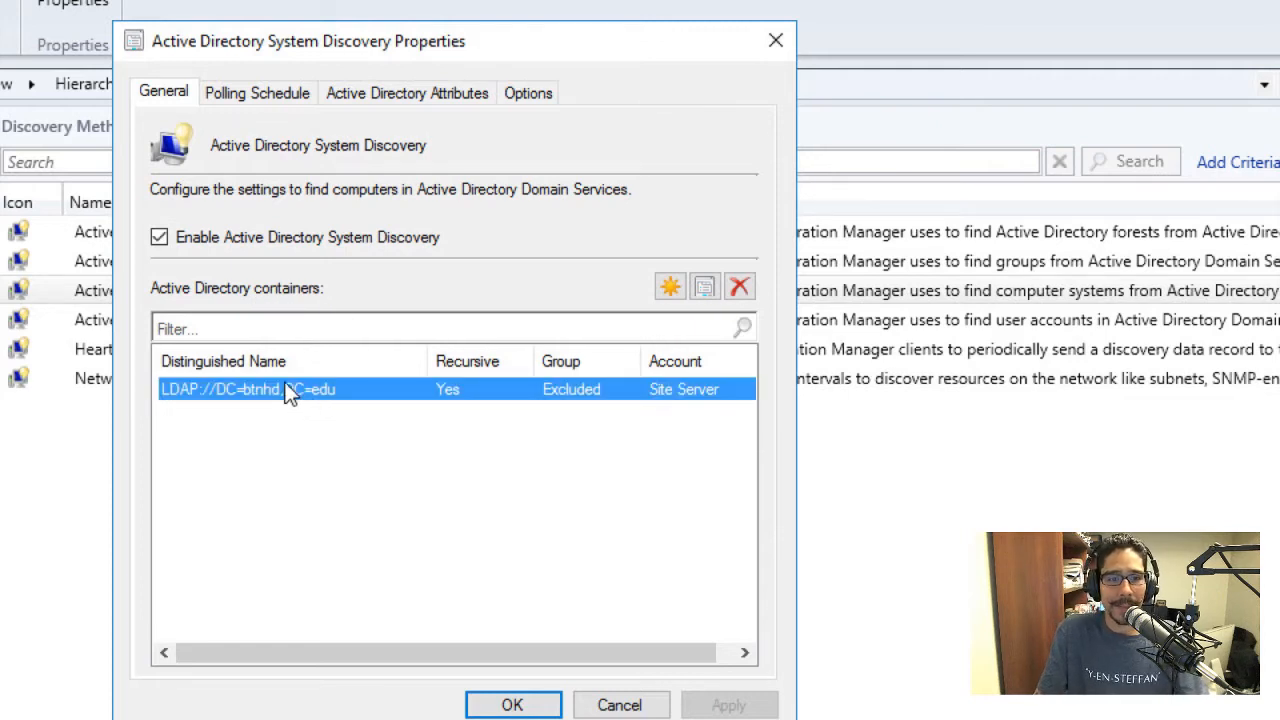
pyautogui.click(671, 287)
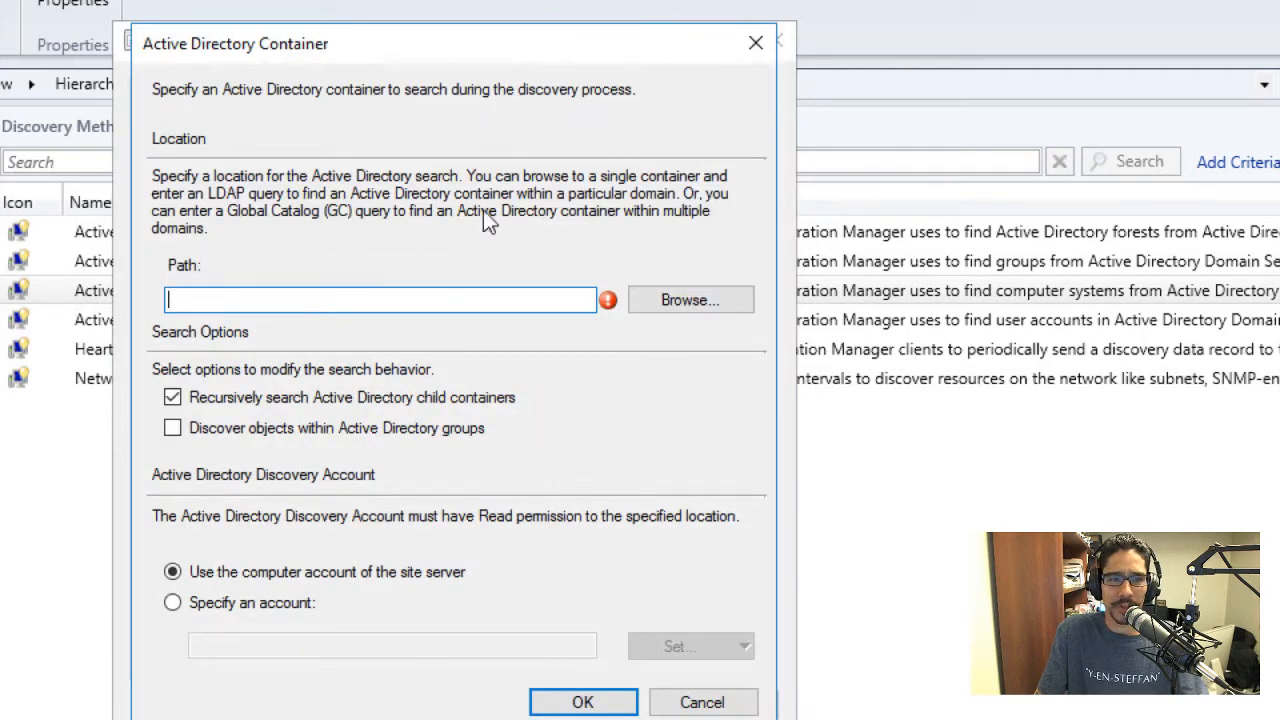
pyautogui.click(703, 309)
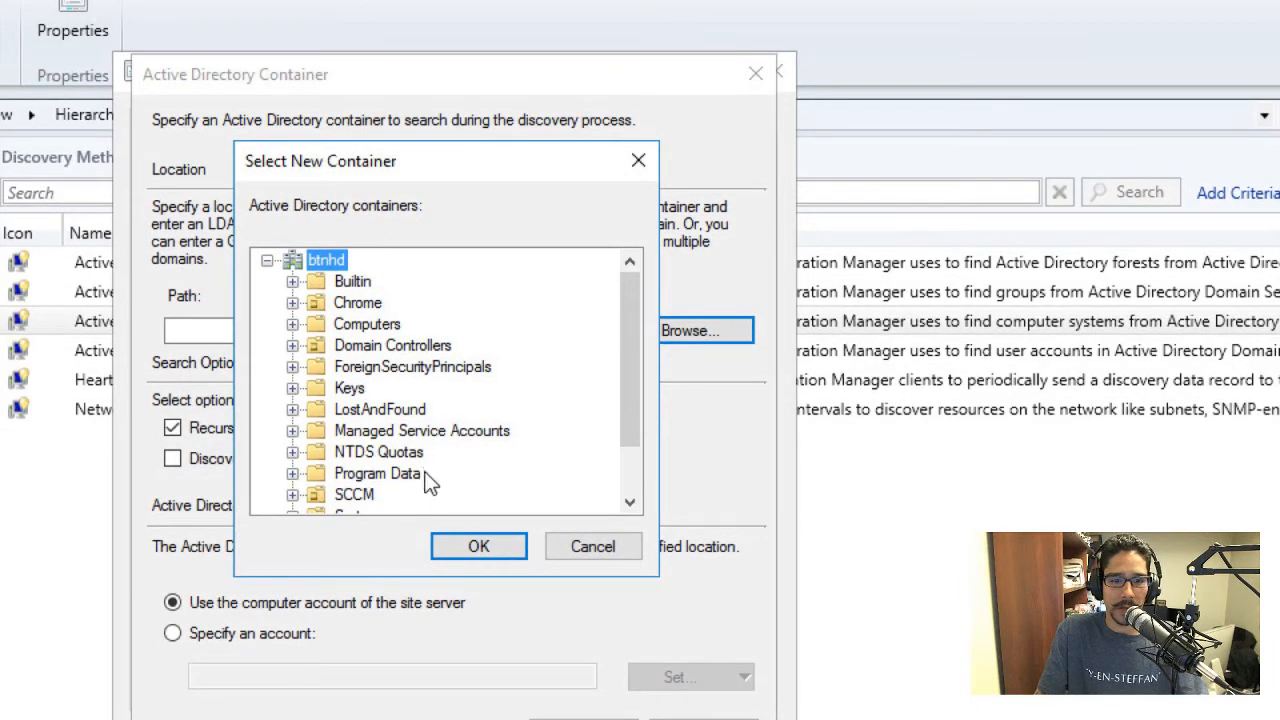
pyautogui.click(582, 549)
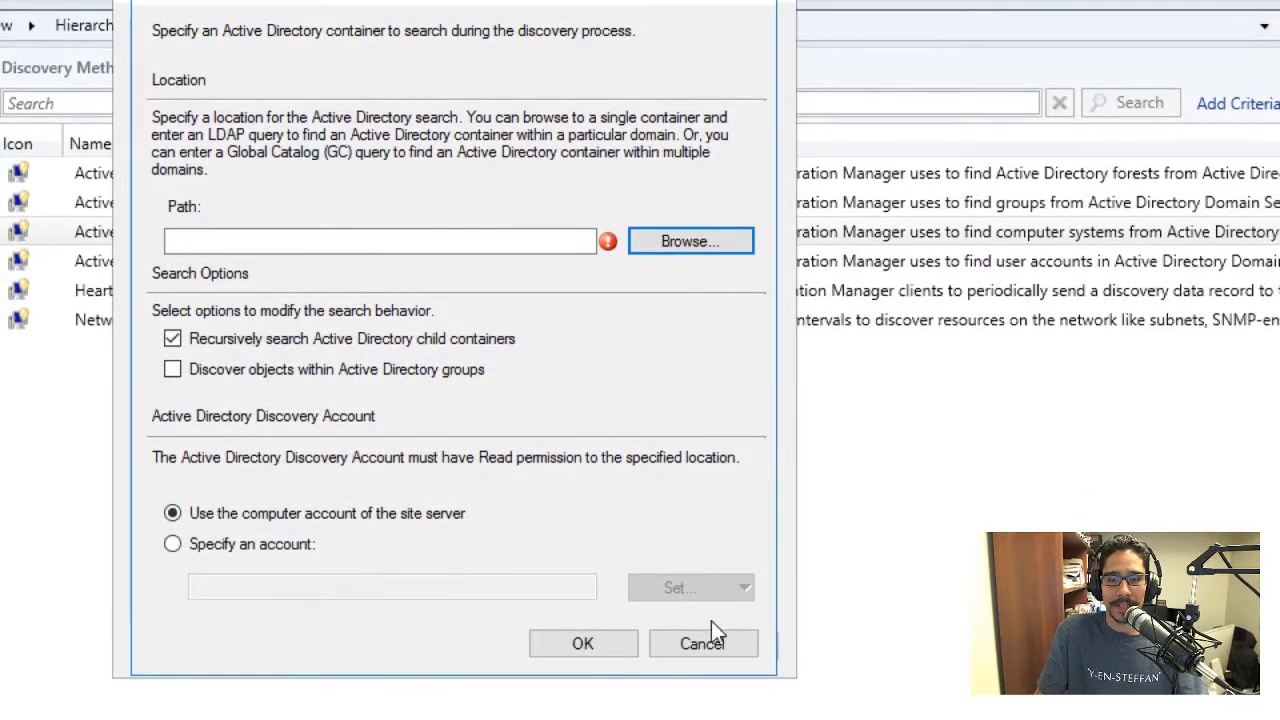
pyautogui.click(706, 638)
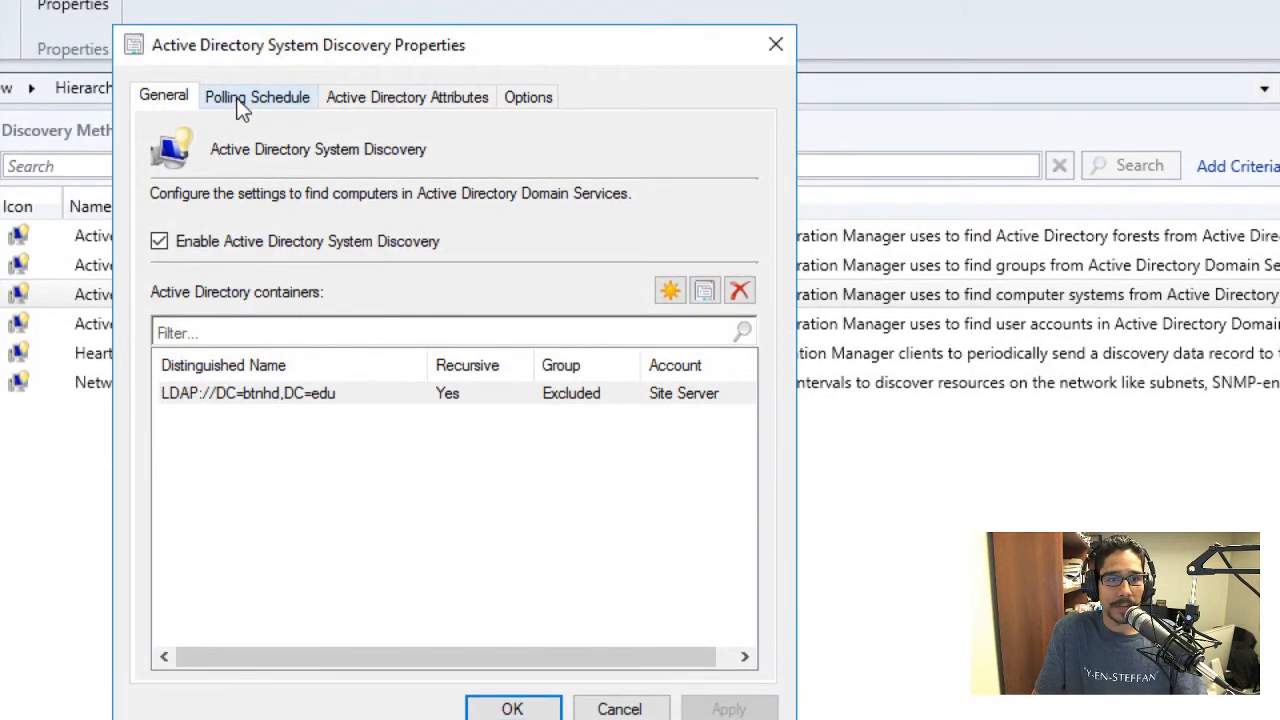
# Review the polling schedule of Active Directory System Discovery, then its default and additionally selected Active Directory attributes.
pyautogui.click(240, 100)
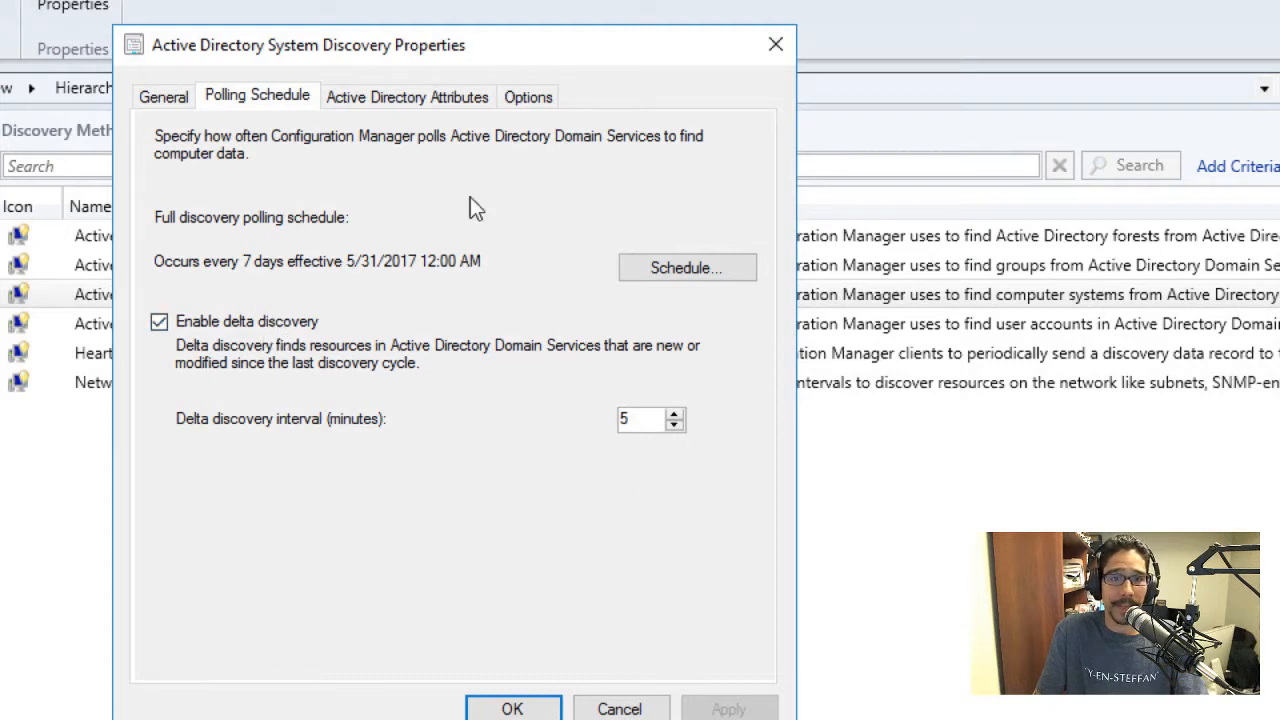
pyautogui.click(413, 97)
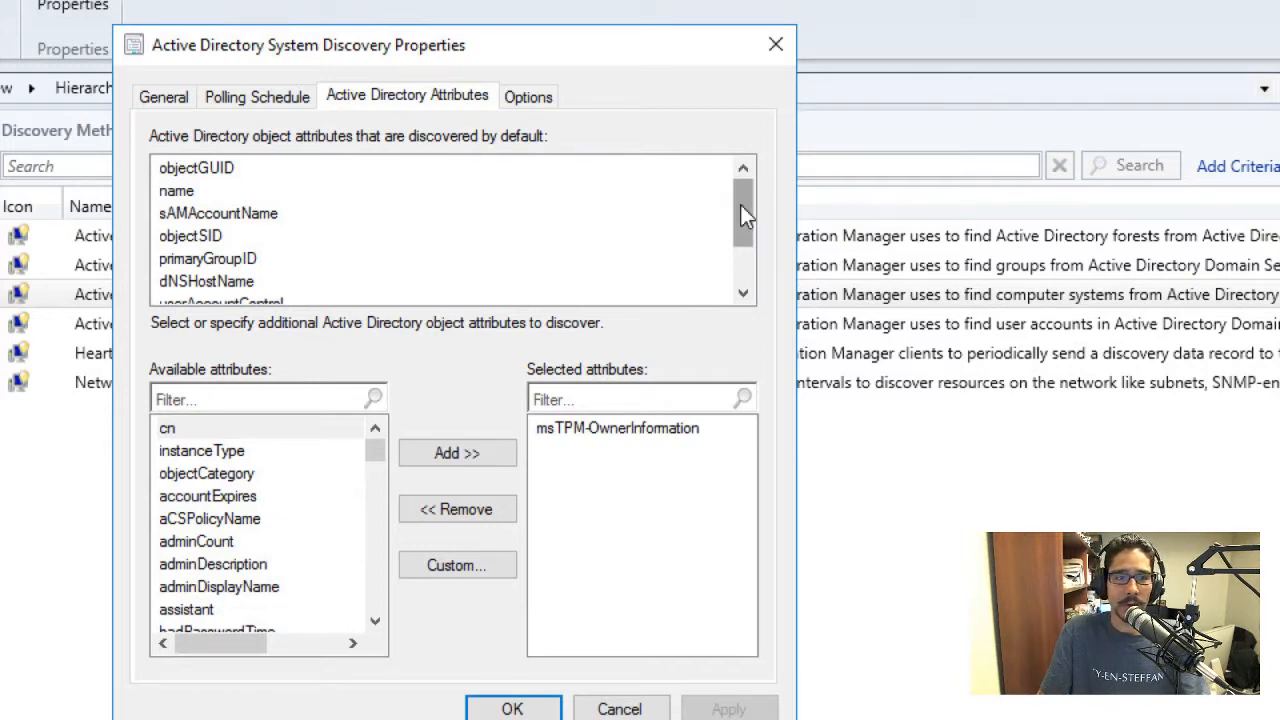
pyautogui.moveTo(743, 214); pyautogui.dragTo(742, 248)
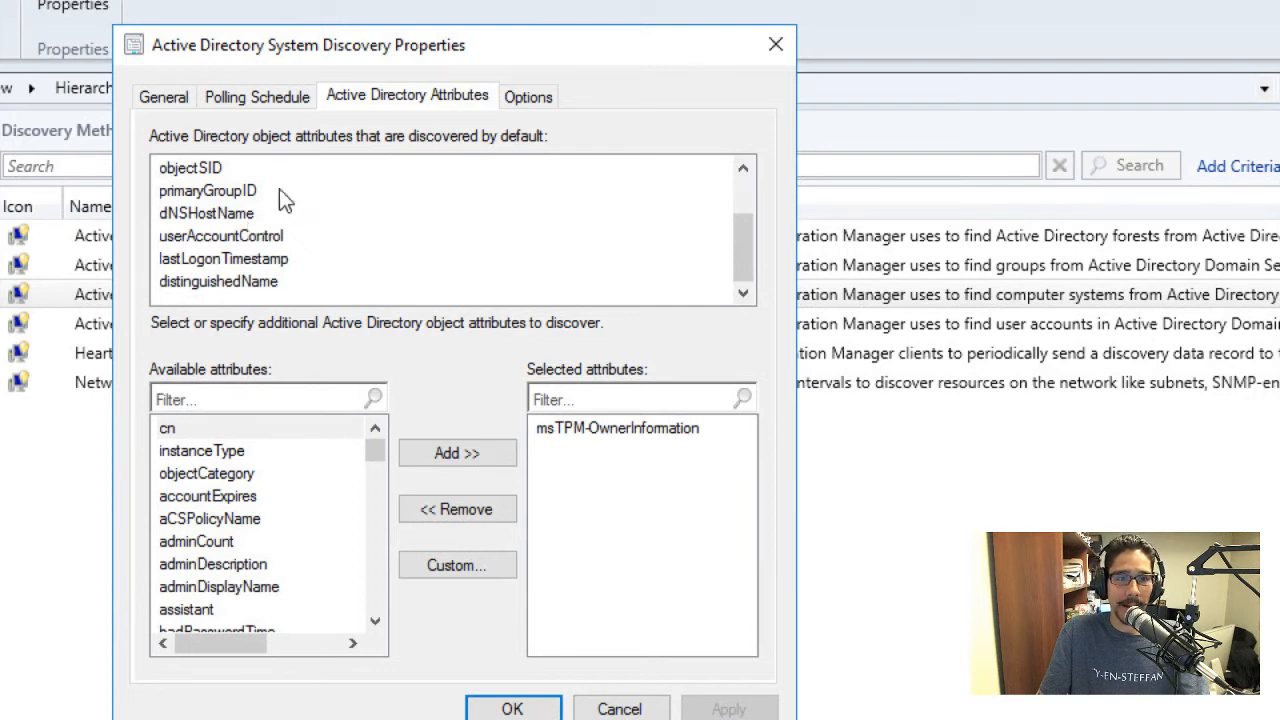
pyautogui.moveTo(746, 226); pyautogui.dragTo(746, 194)
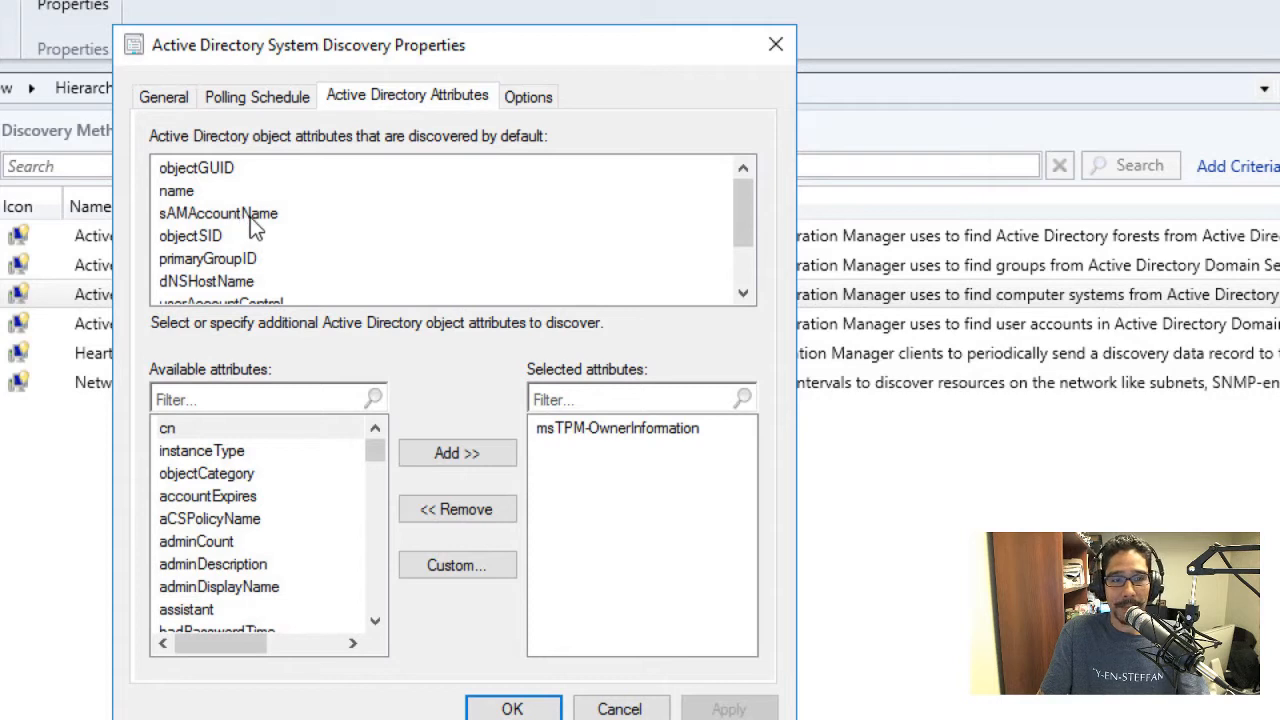
pyautogui.click(201, 194)
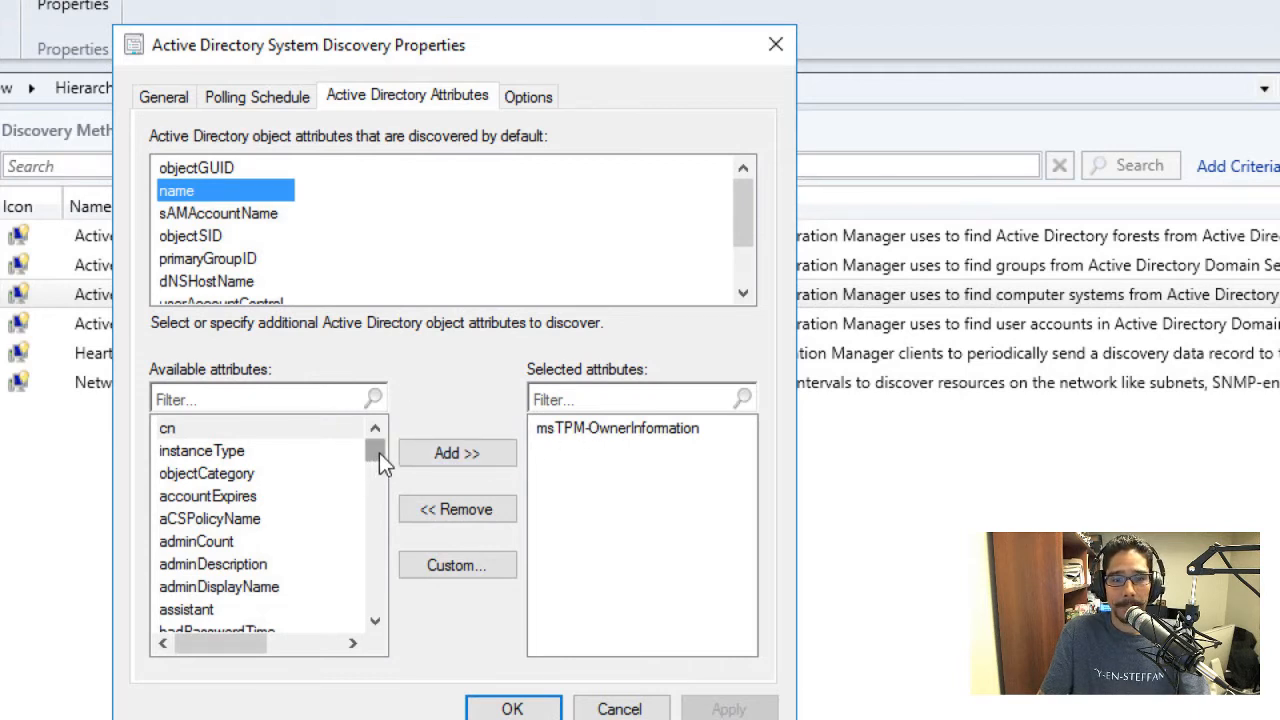
pyautogui.click(597, 433)
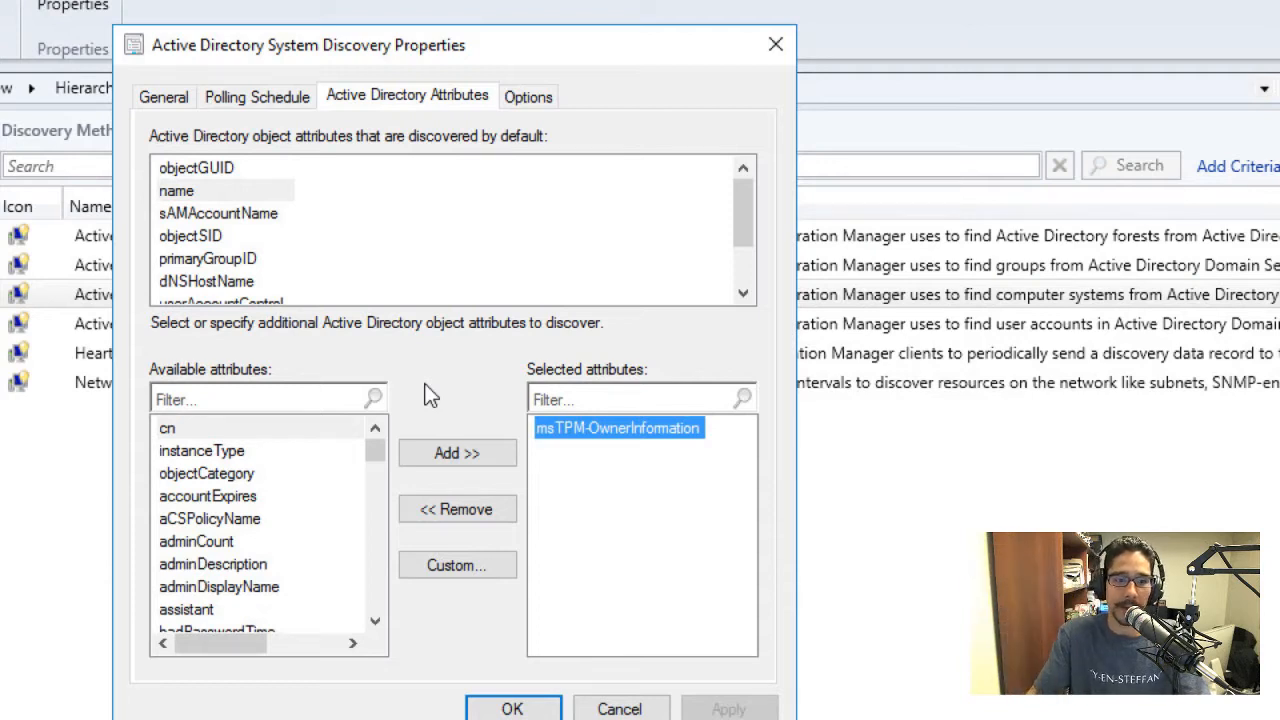
# Filter the available attributes by "tpm", add msTPM-TpmInformationForComputer to the selected attributes of System Discovery and apply the change.
pyautogui.click(241, 400)
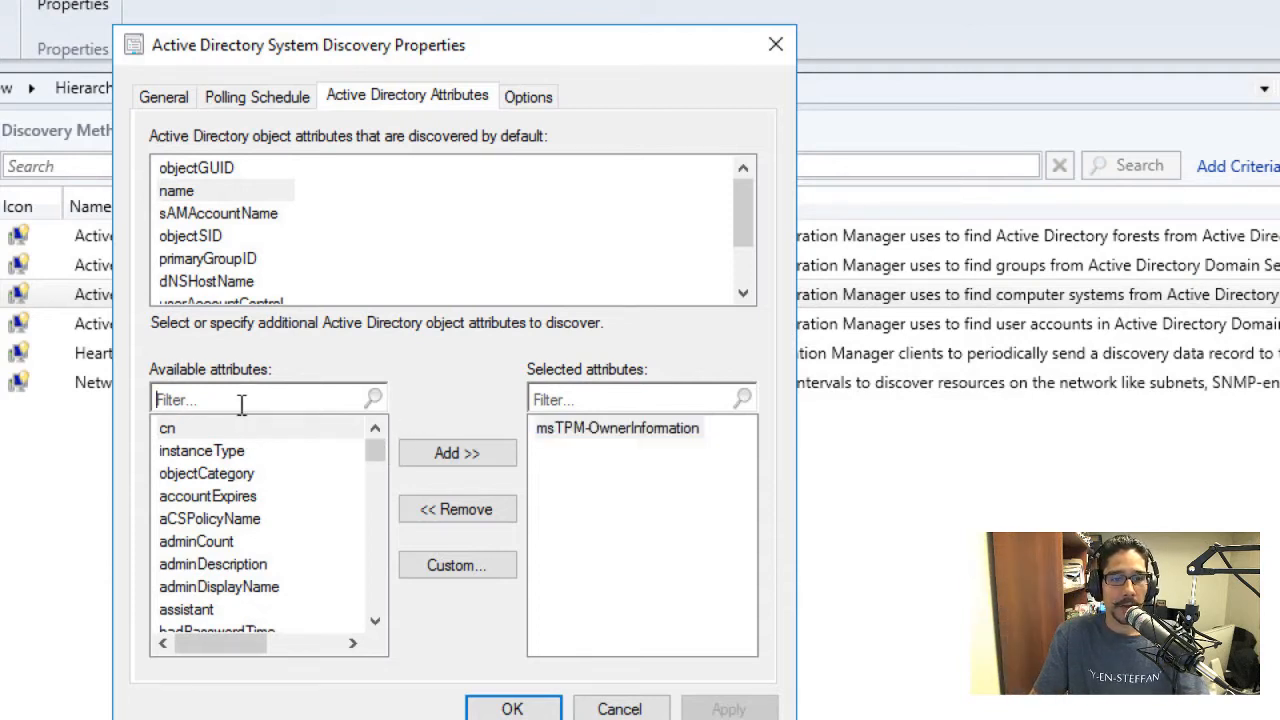
pyautogui.write('tpm')
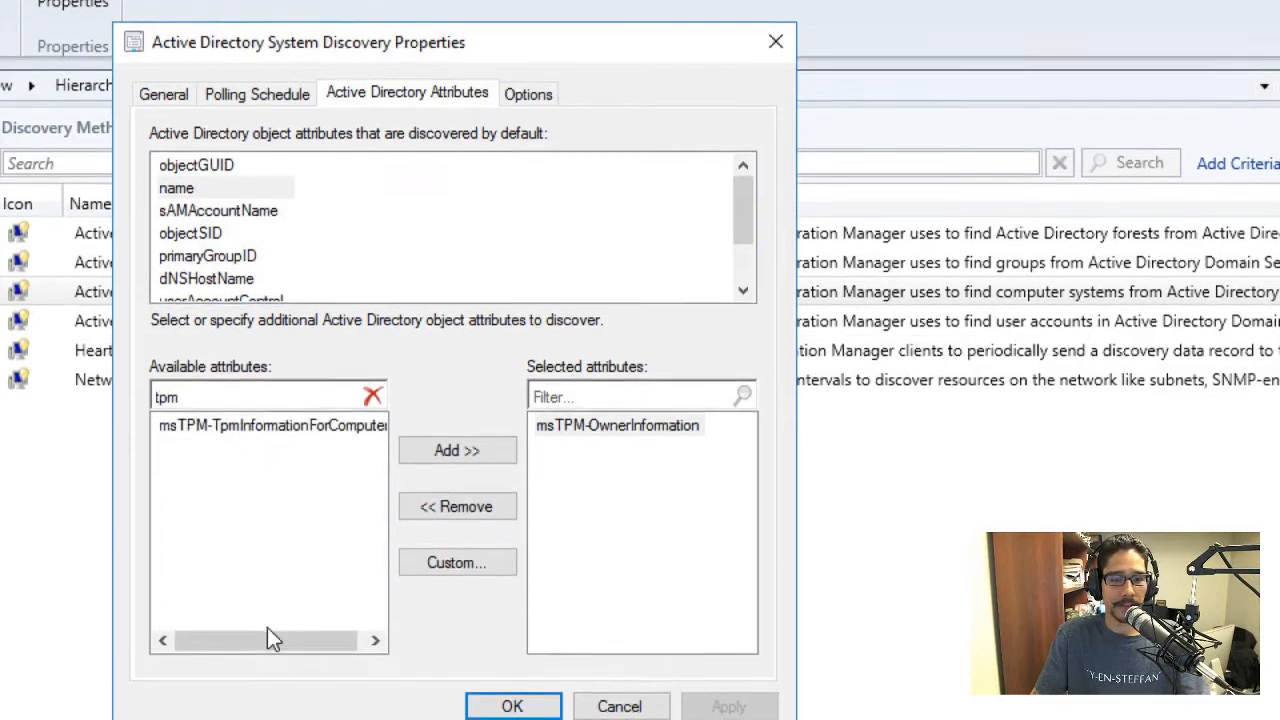
pyautogui.moveTo(282, 638); pyautogui.dragTo(223, 523)
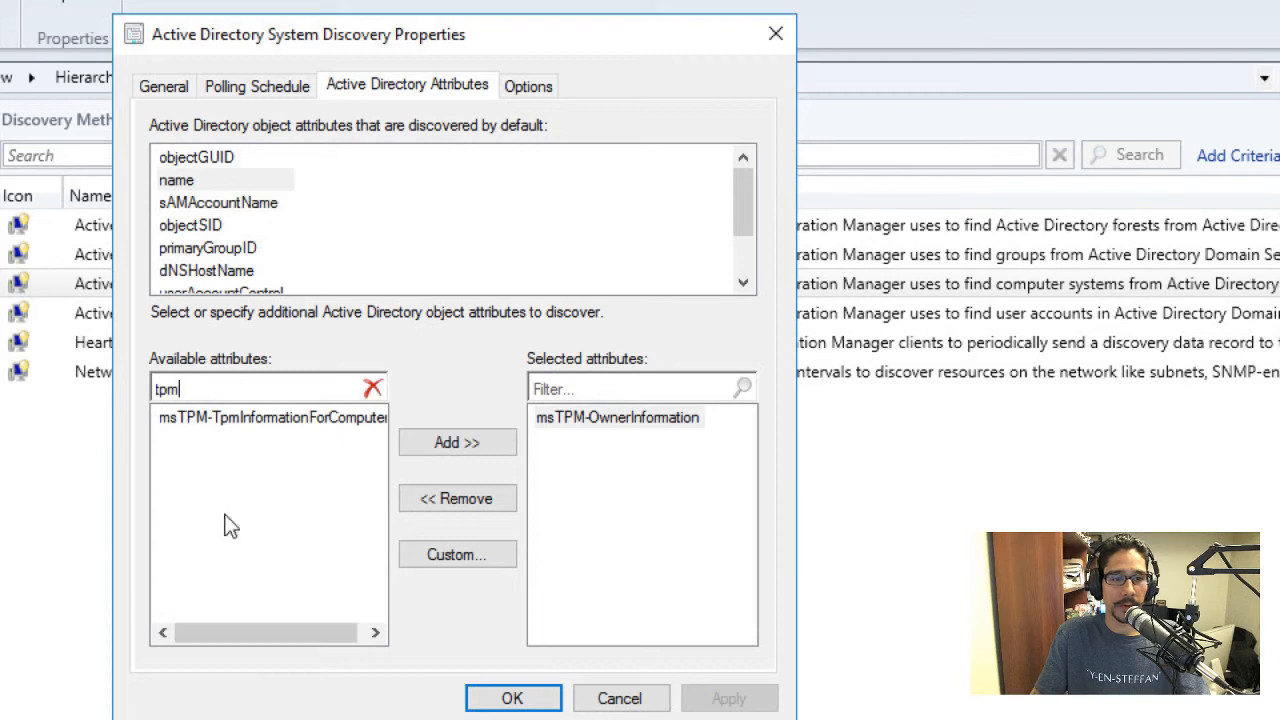
pyautogui.click(240, 417)
pyautogui.click(458, 447)
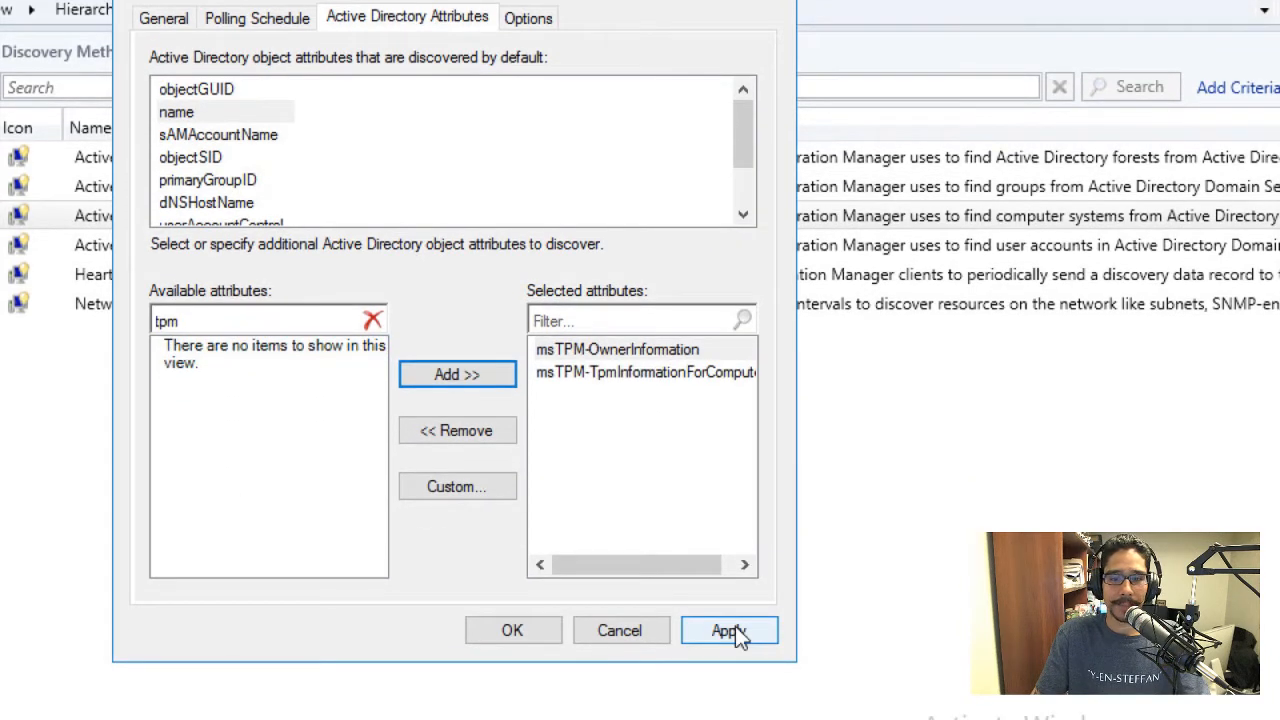
pyautogui.click(733, 630)
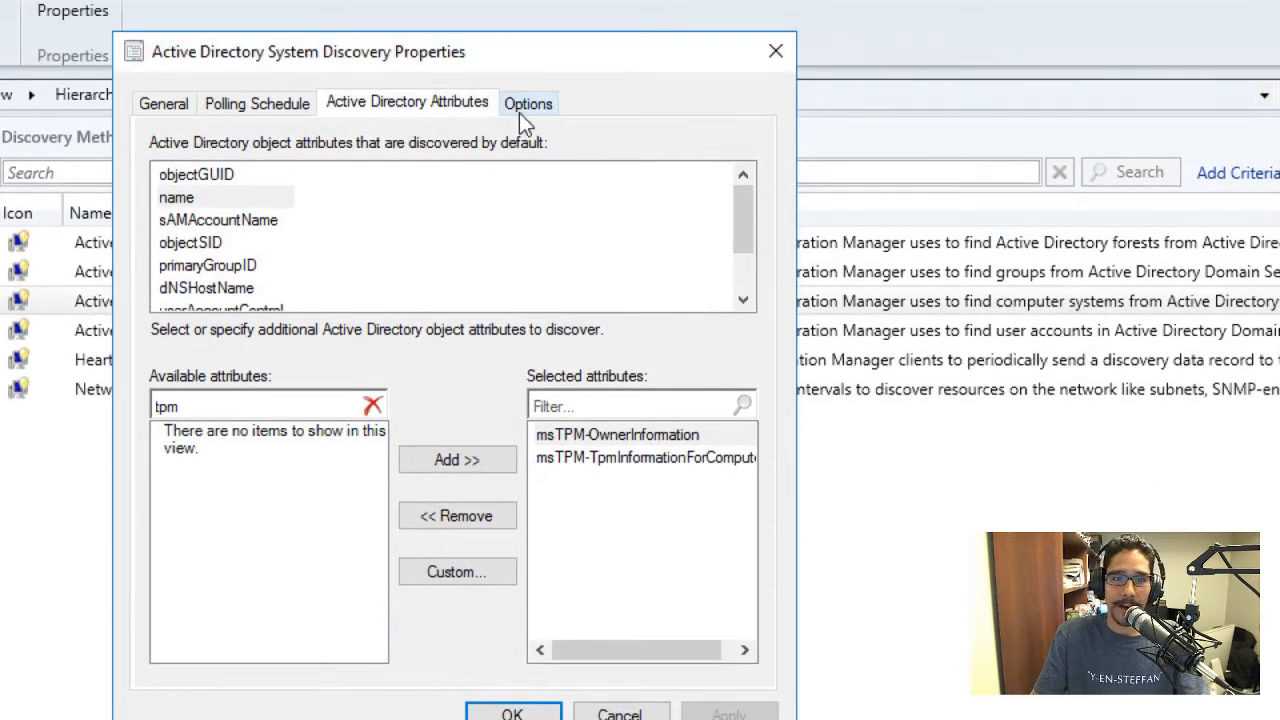
# Review the System Discovery options for excluding computers by last logon and password update, and close the properties.
pyautogui.click(522, 22)
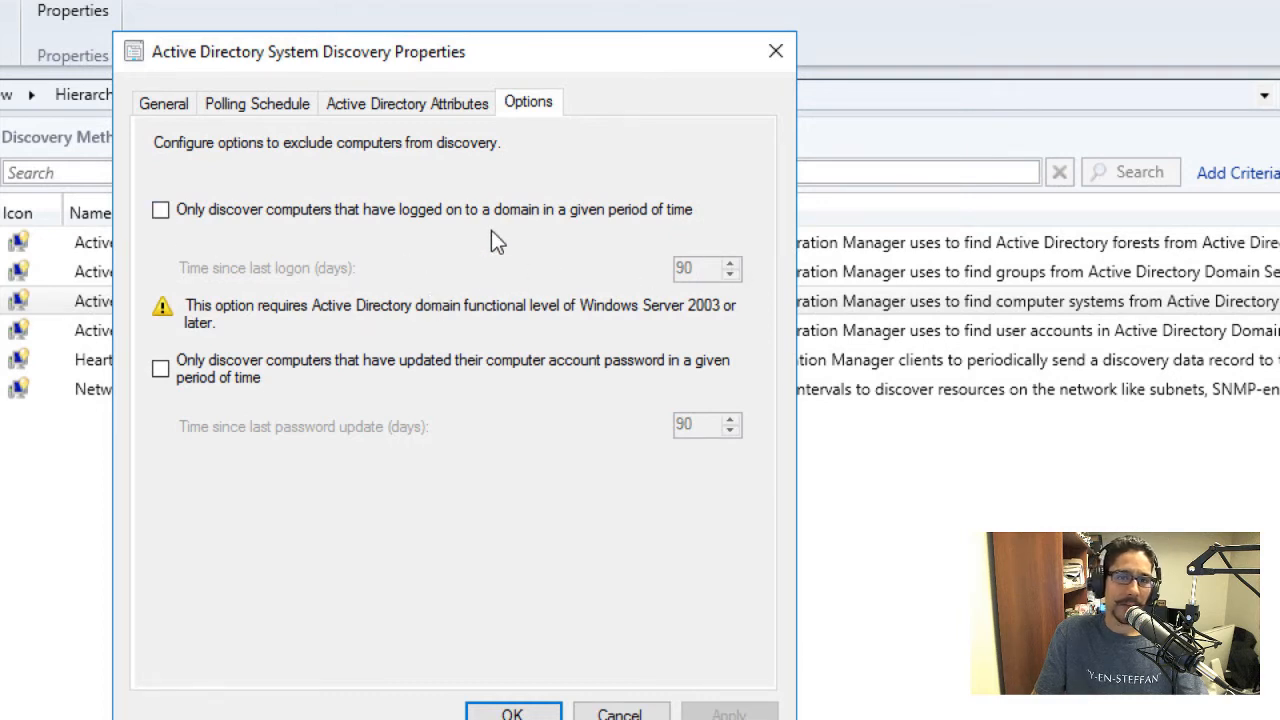
pyautogui.moveTo(371, 49); pyautogui.dragTo(644, 46)
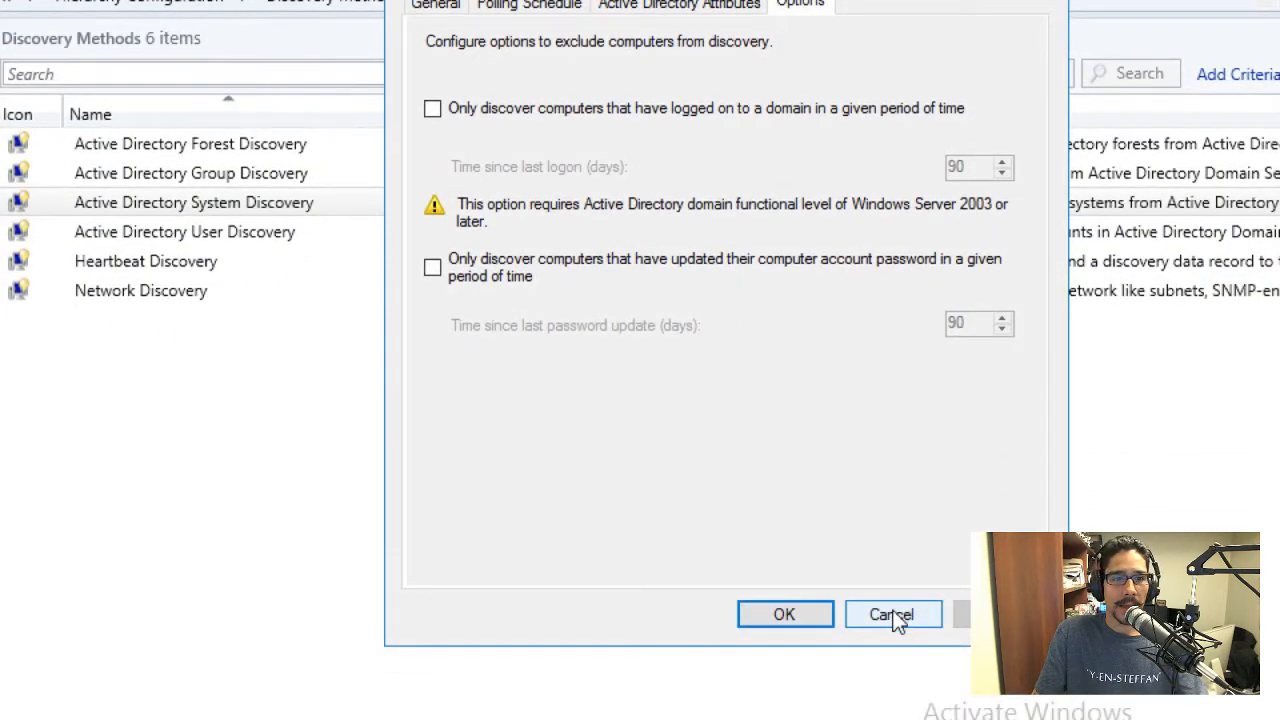
pyautogui.click(894, 633)
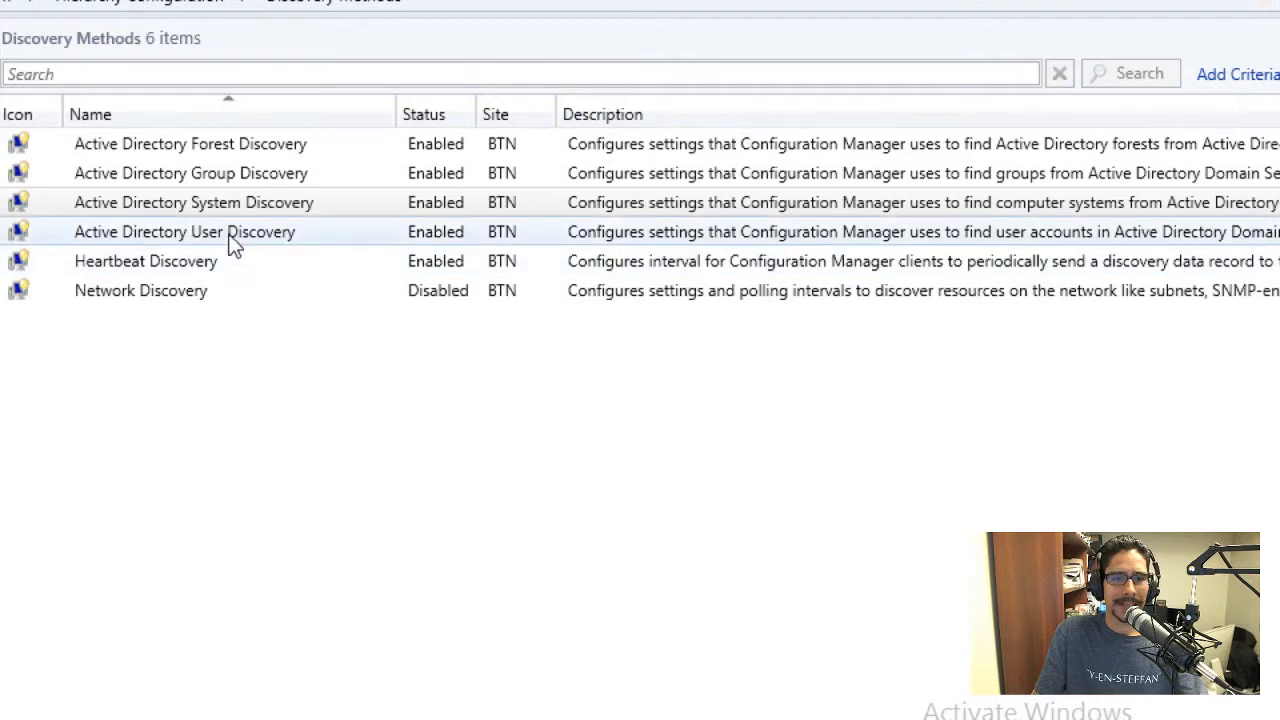
# Open the Heartbeat Discovery properties, examine the heartbeat schedule and its available time units, and close them without changes.
pyautogui.click(188, 268)
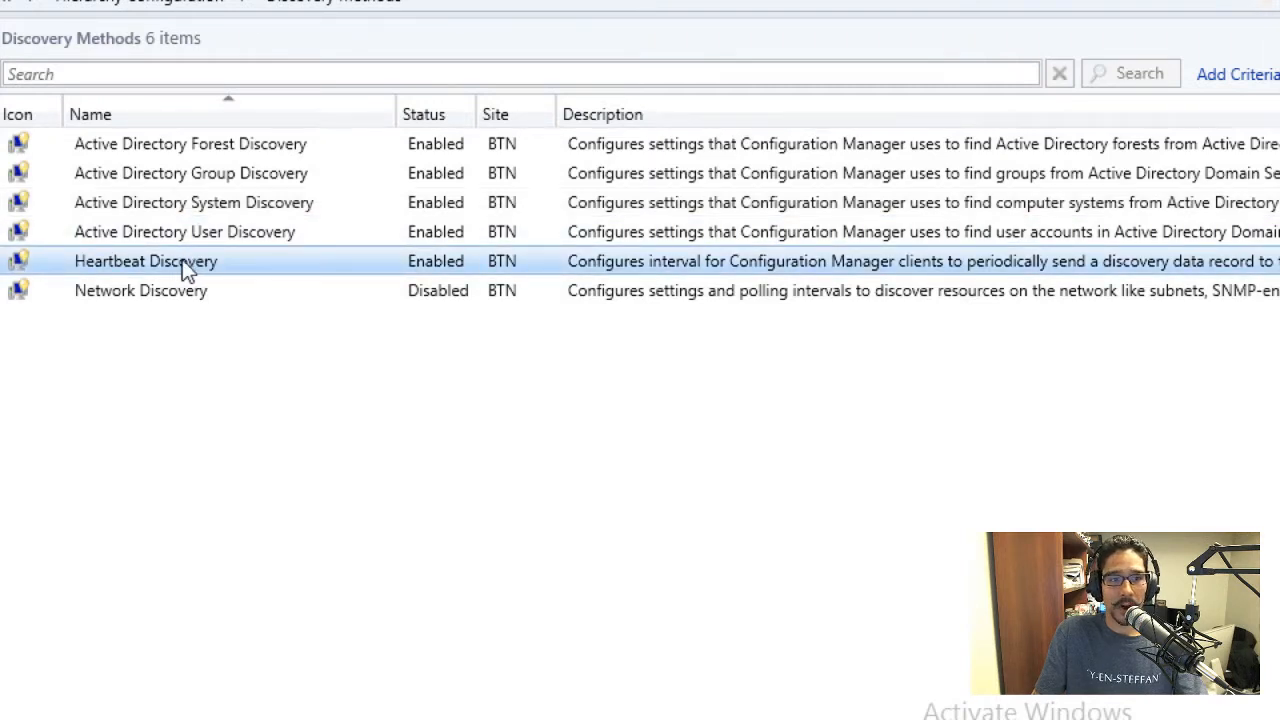
pyautogui.rightClick(182, 259)
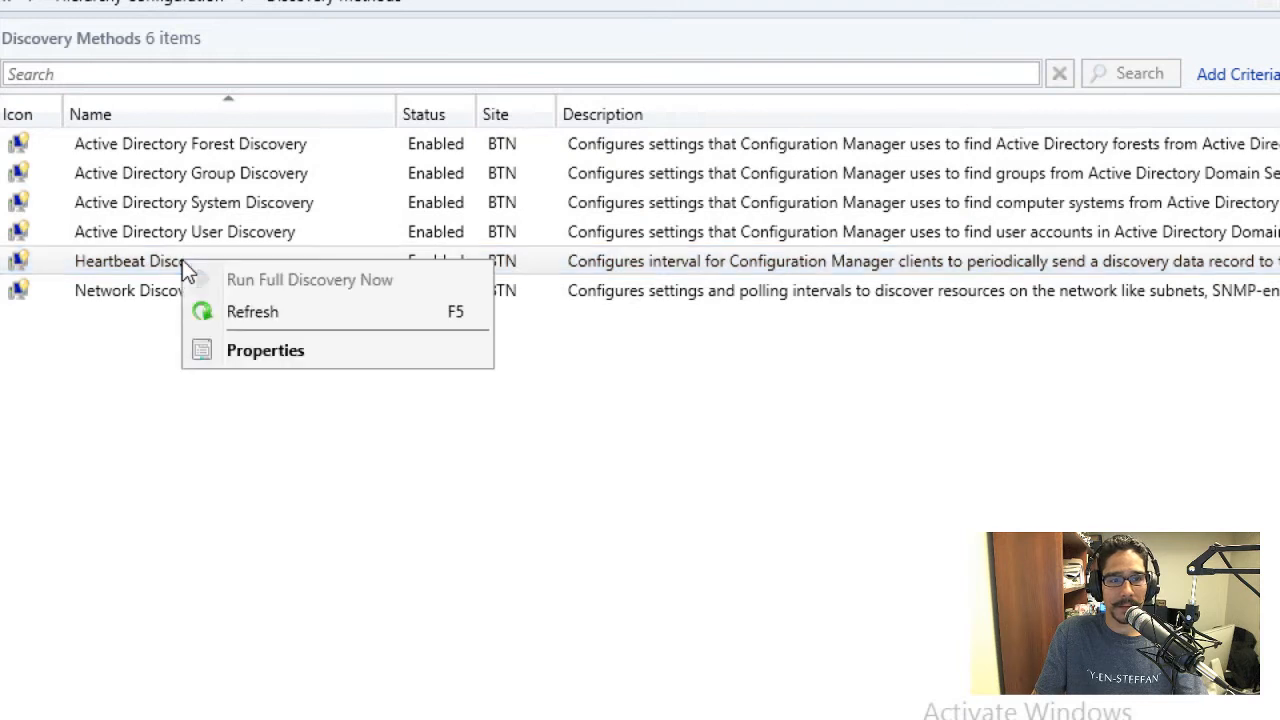
pyautogui.click(258, 358)
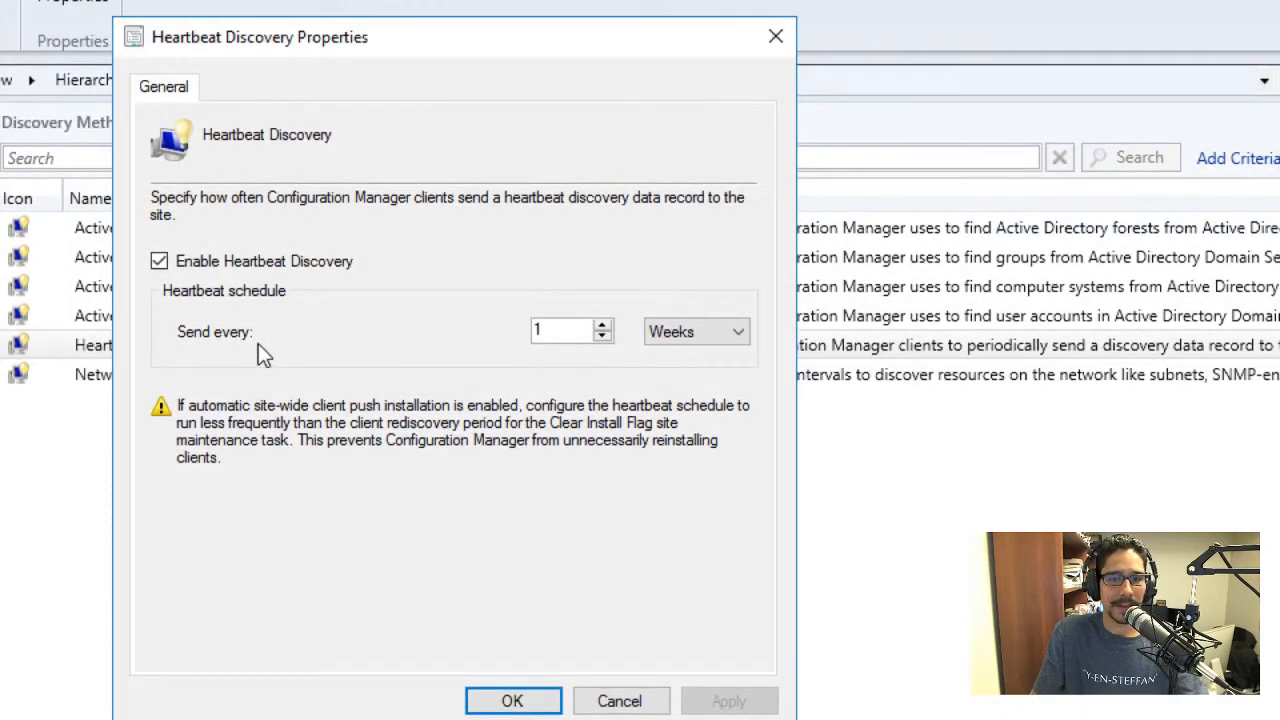
pyautogui.click(707, 332)
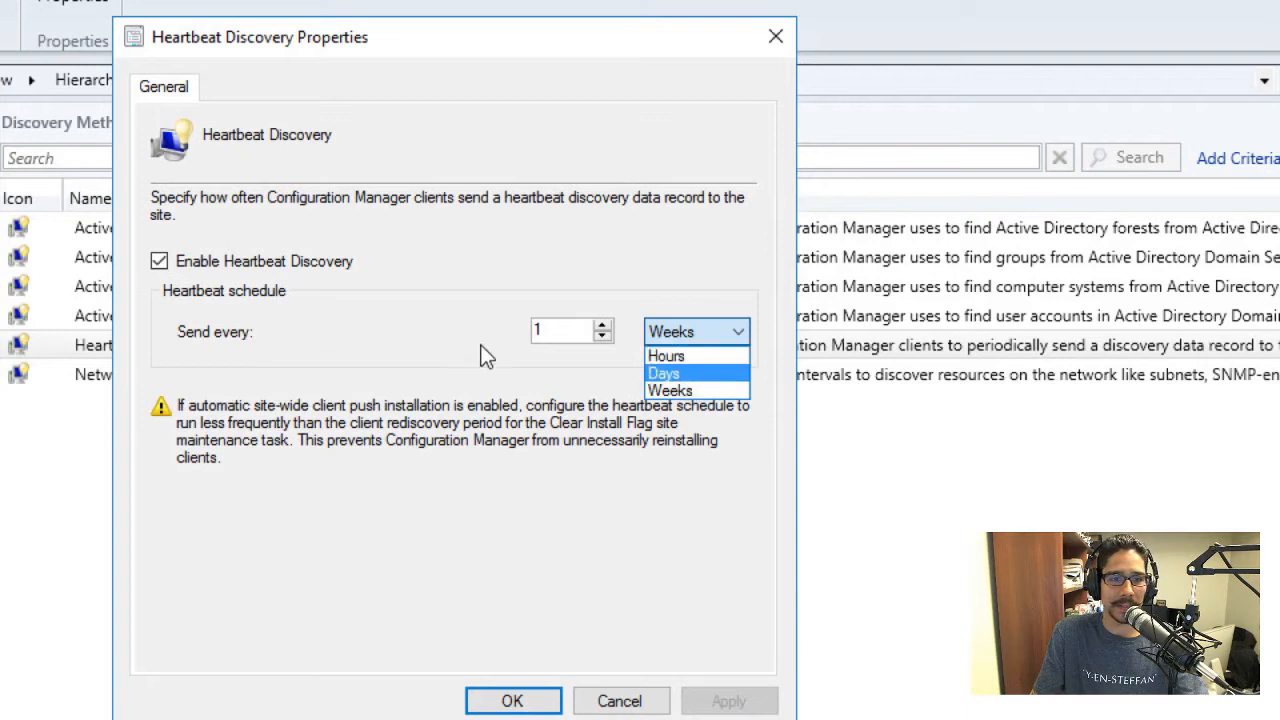
pyautogui.click(448, 347)
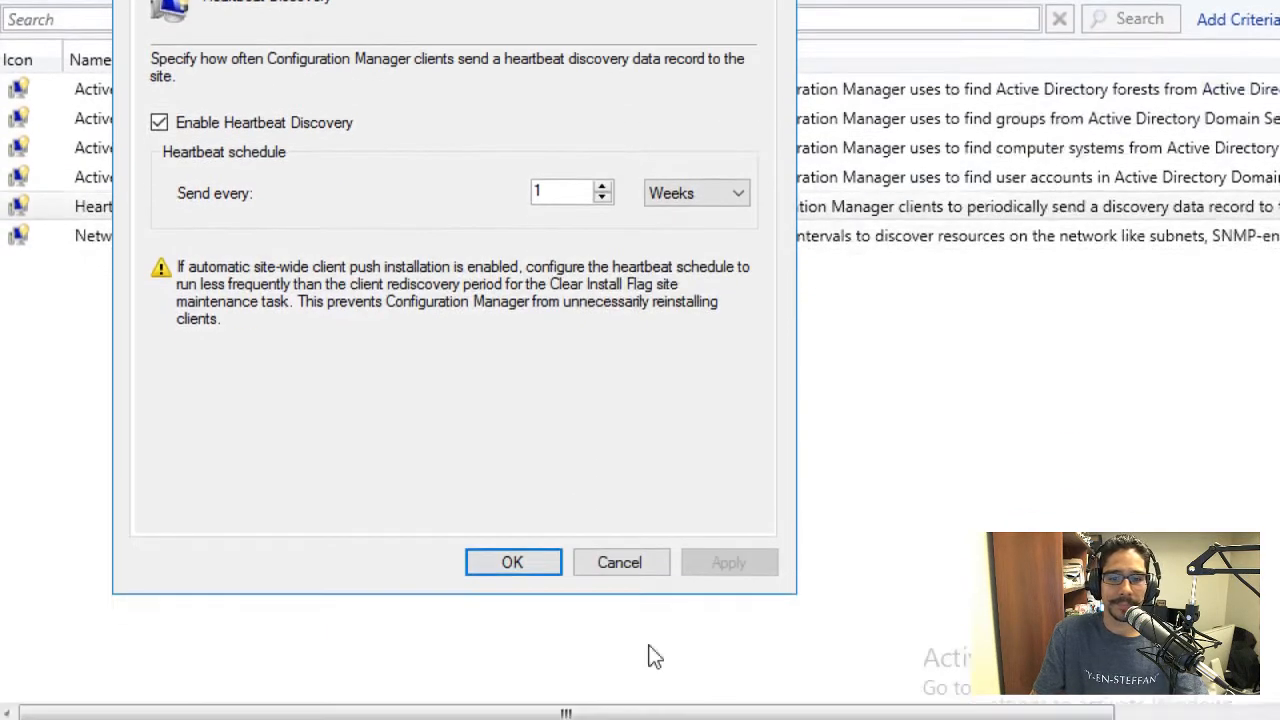
pyautogui.click(620, 527)
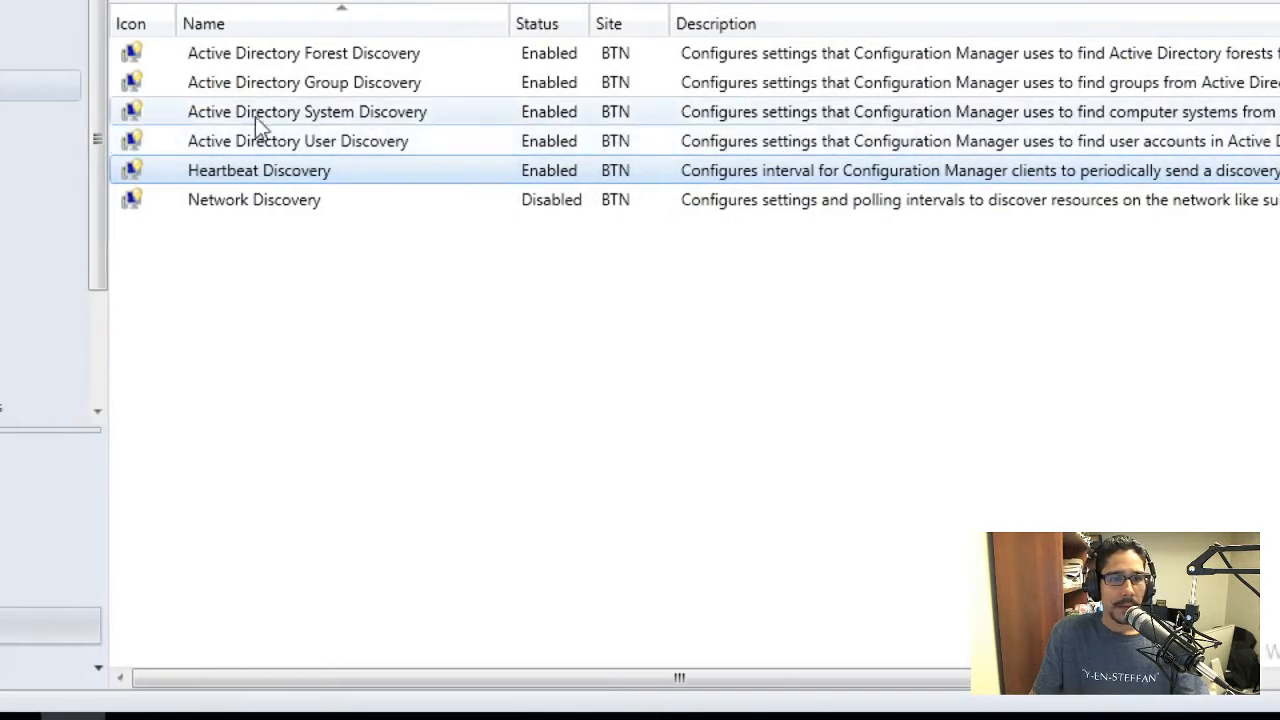
# Open the Active Directory User Discovery properties and examine the settings and containers offered for adding a search location, without adding one.
pyautogui.rightClick(177, 143)
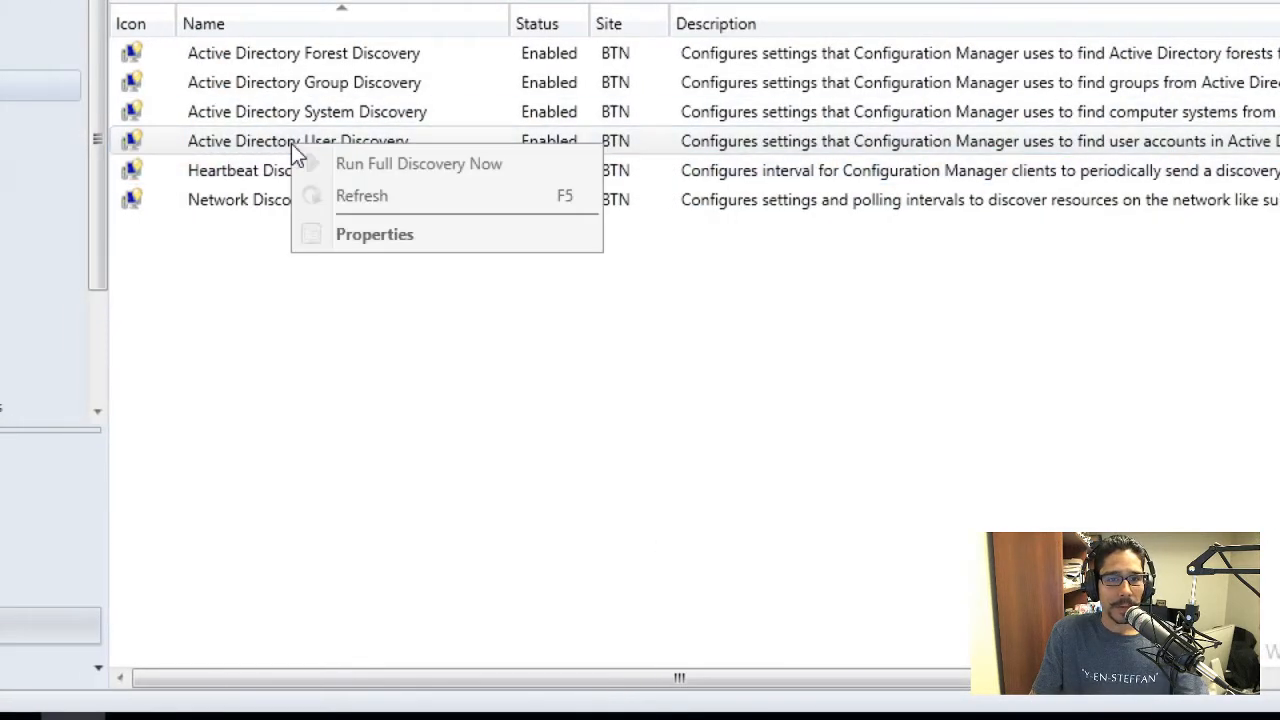
pyautogui.click(378, 237)
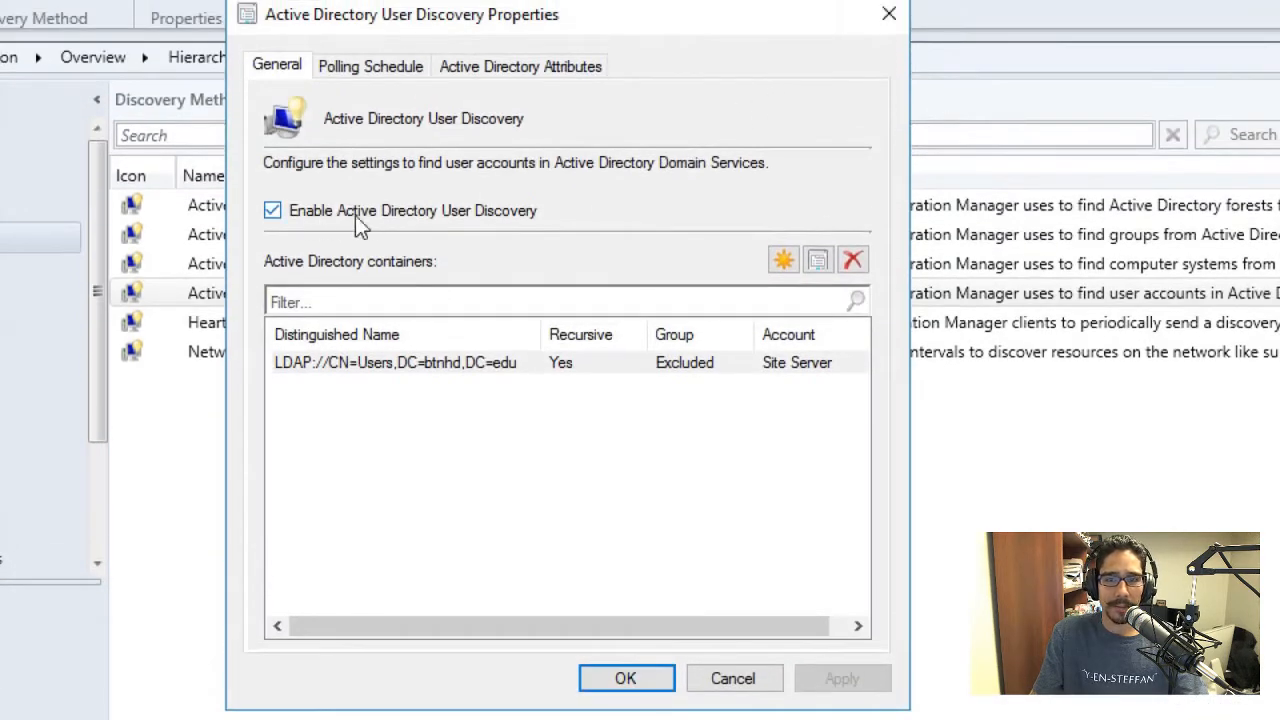
pyautogui.click(783, 260)
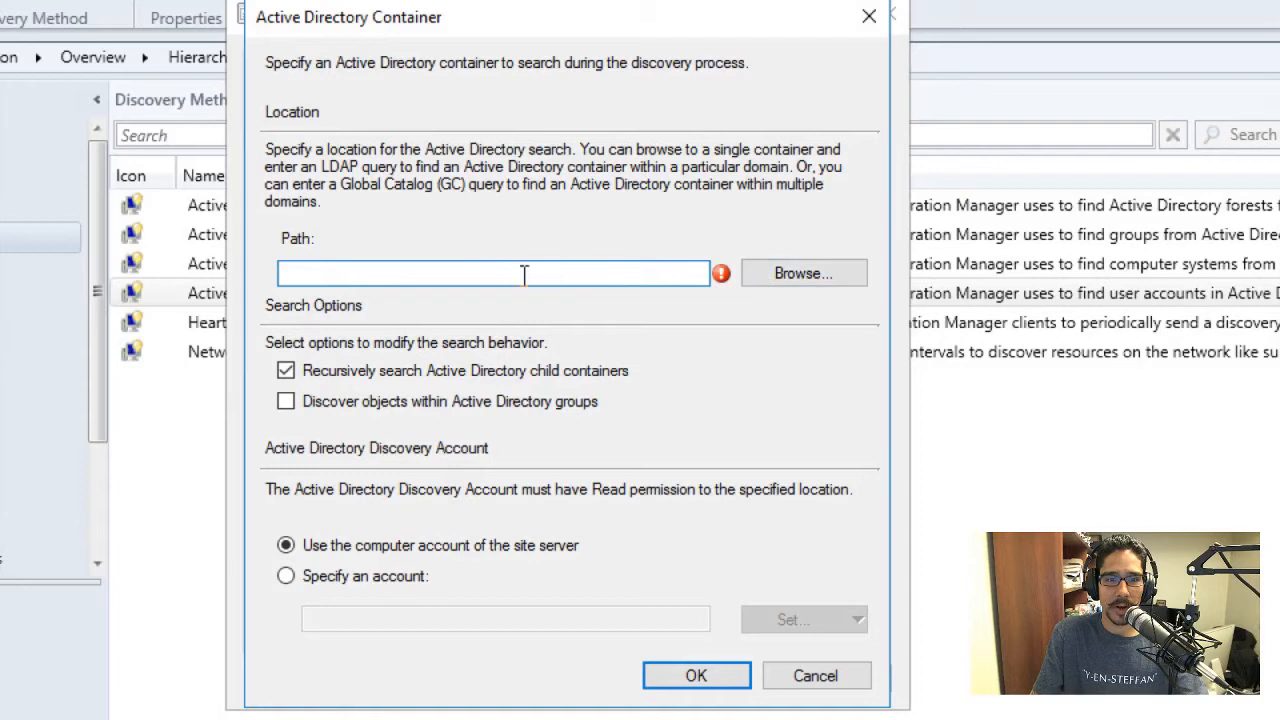
pyautogui.click(806, 272)
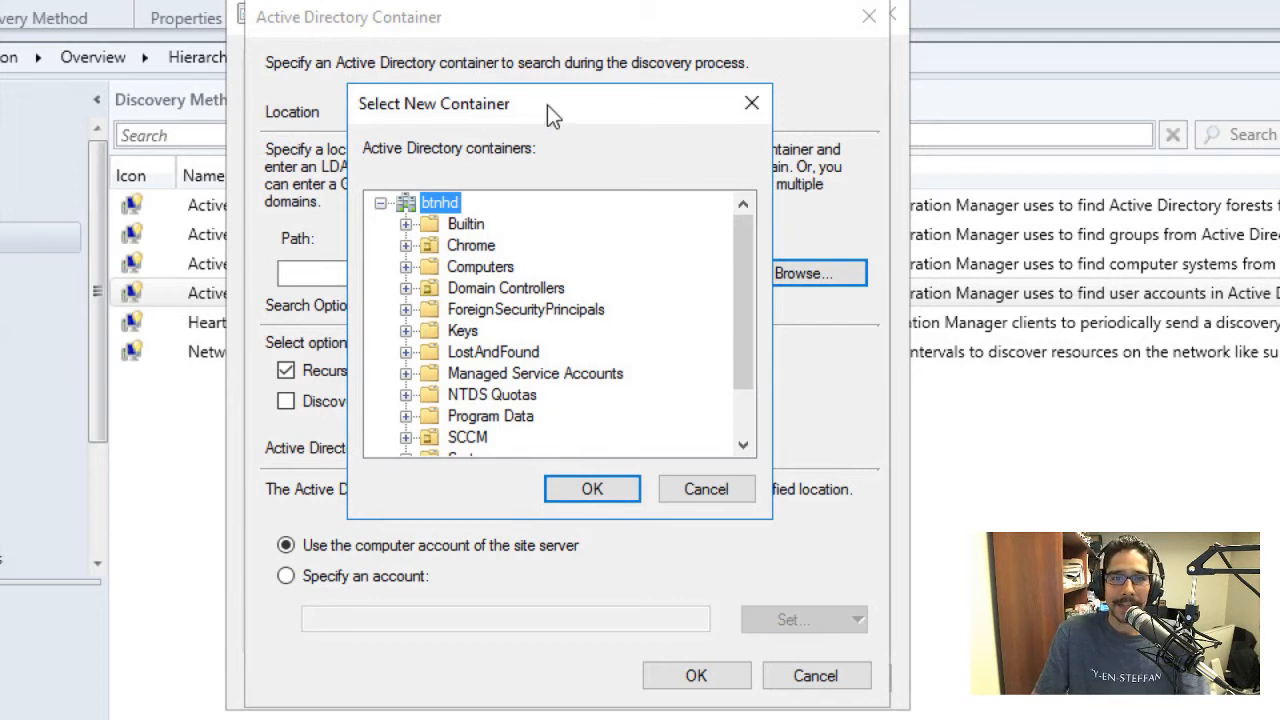
pyautogui.moveTo(547, 105); pyautogui.dragTo(599, 99)
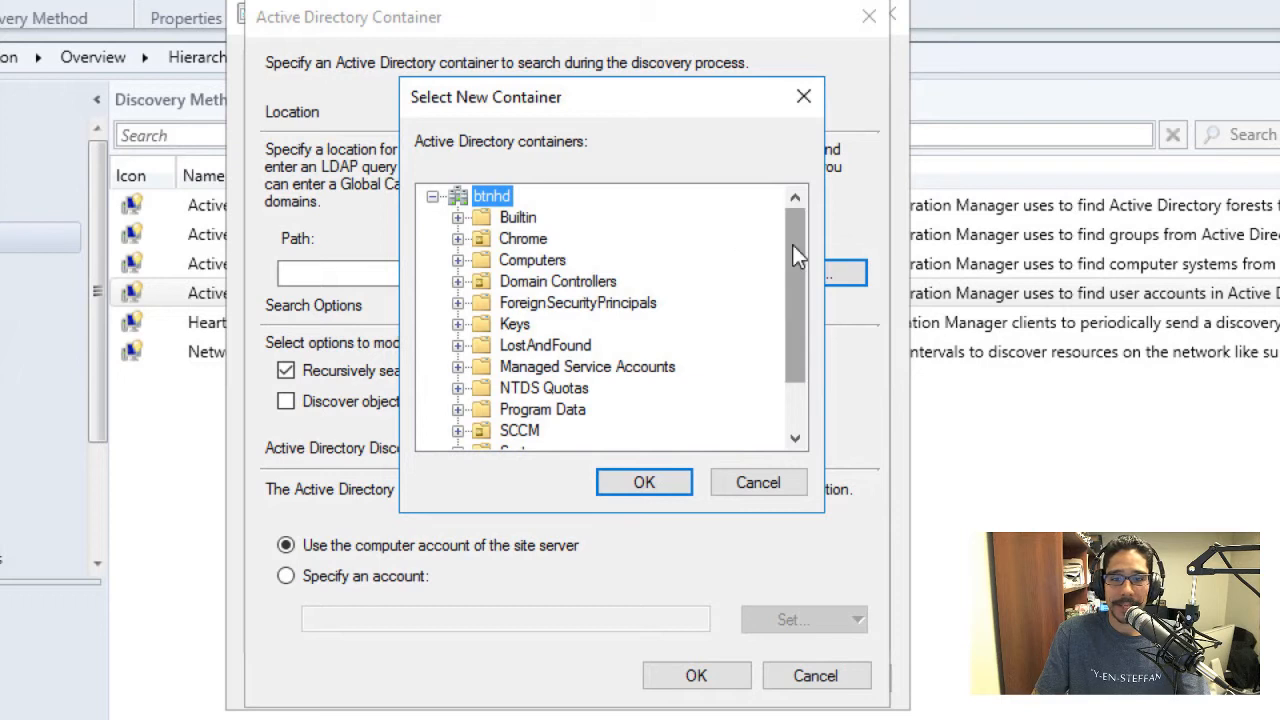
pyautogui.moveTo(795, 255); pyautogui.dragTo(800, 323)
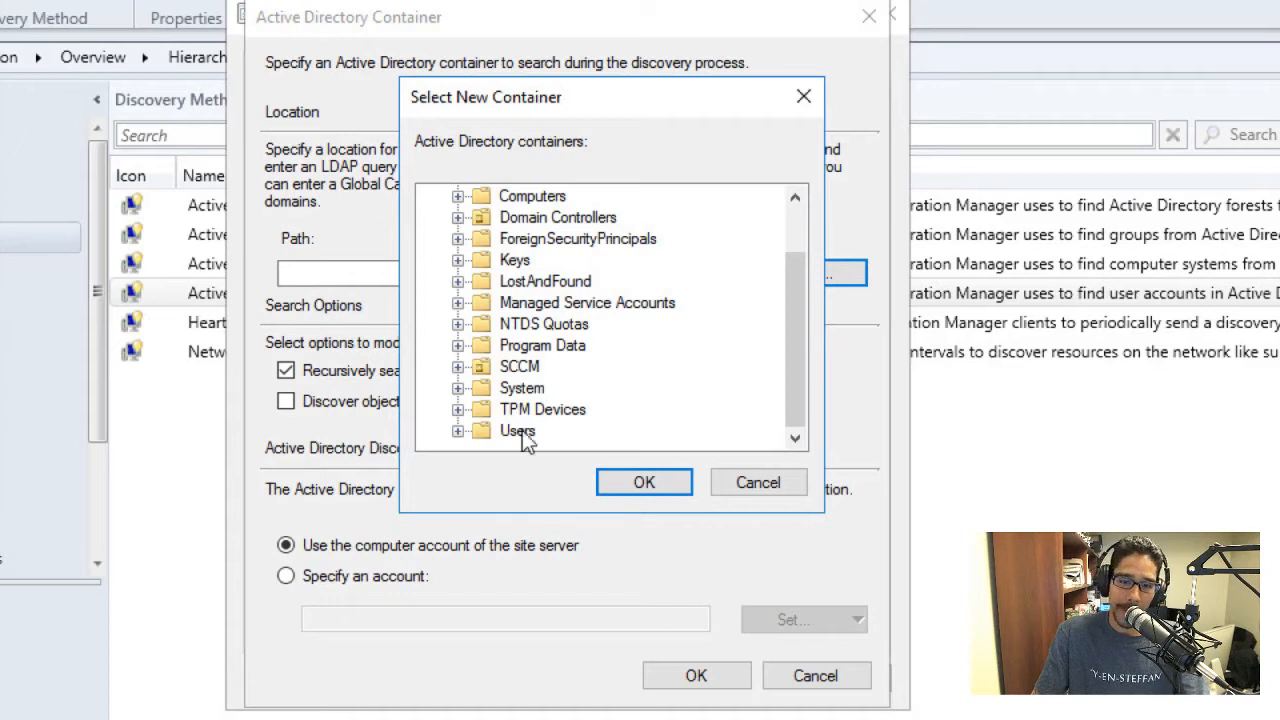
pyautogui.click(750, 483)
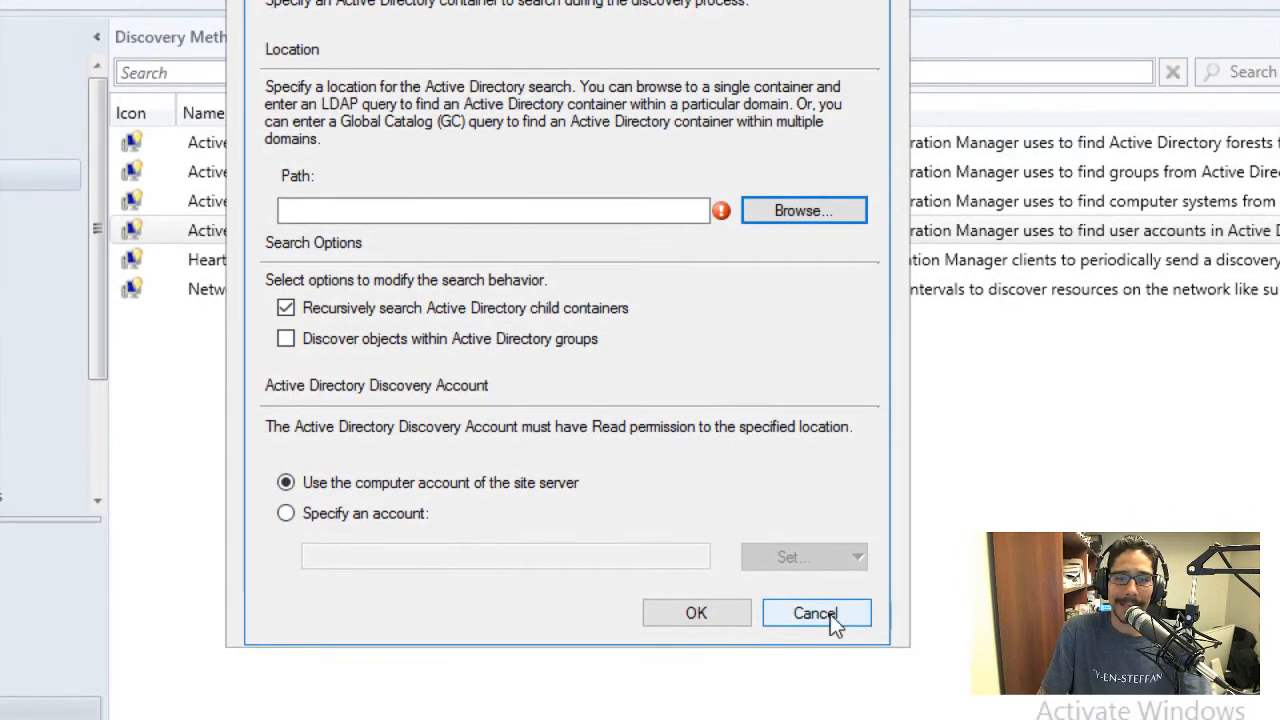
pyautogui.click(833, 622)
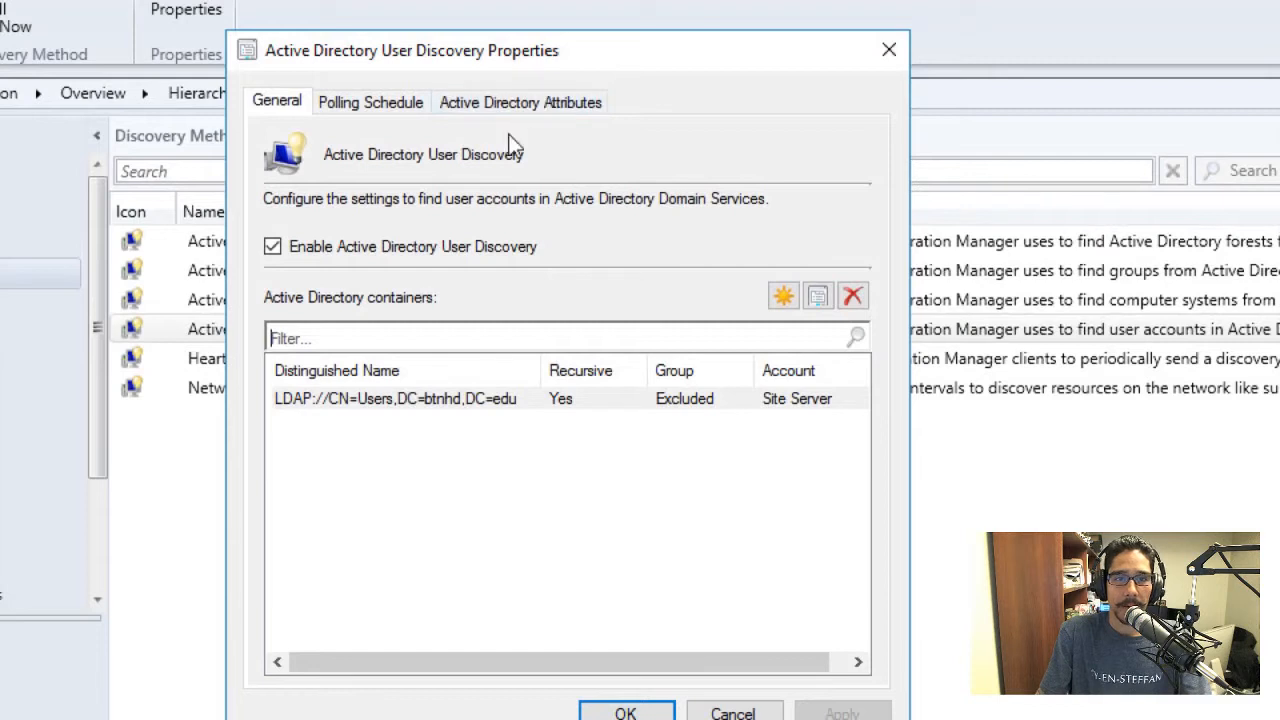
# Examine the polling schedule and the default and available attributes of User Discovery, and close the properties without saving.
pyautogui.click(372, 108)
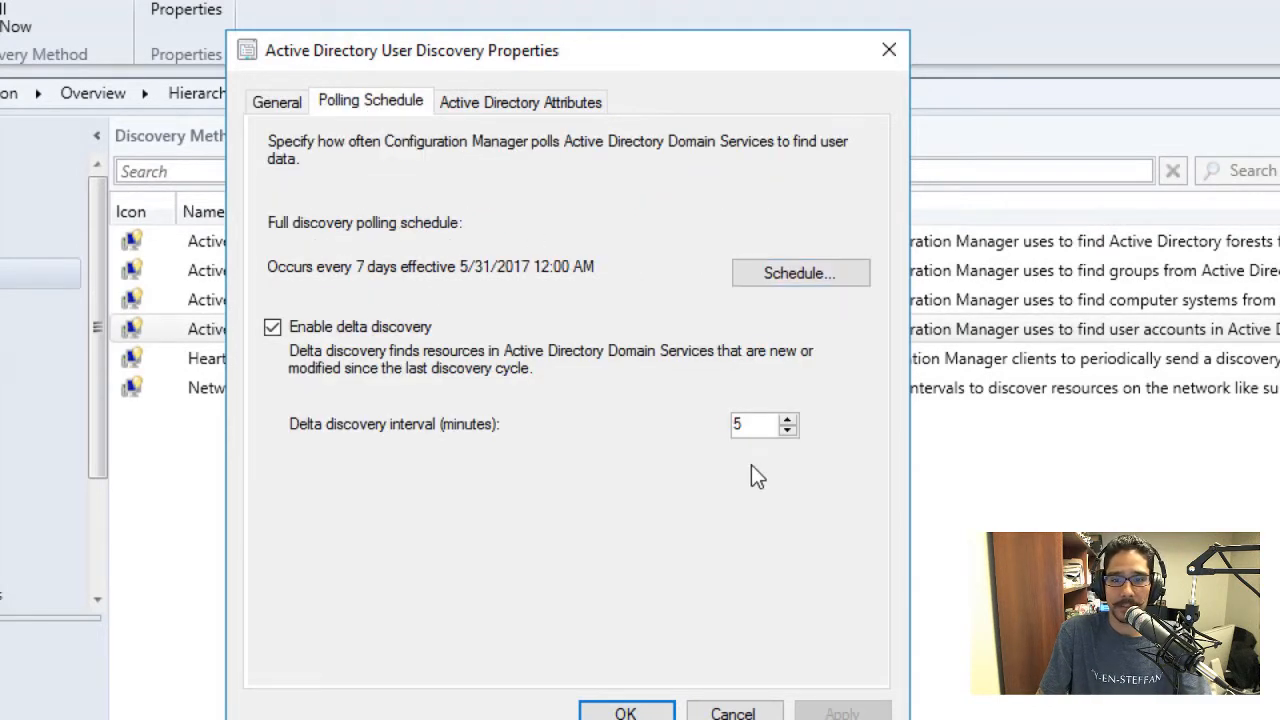
pyautogui.click(782, 273)
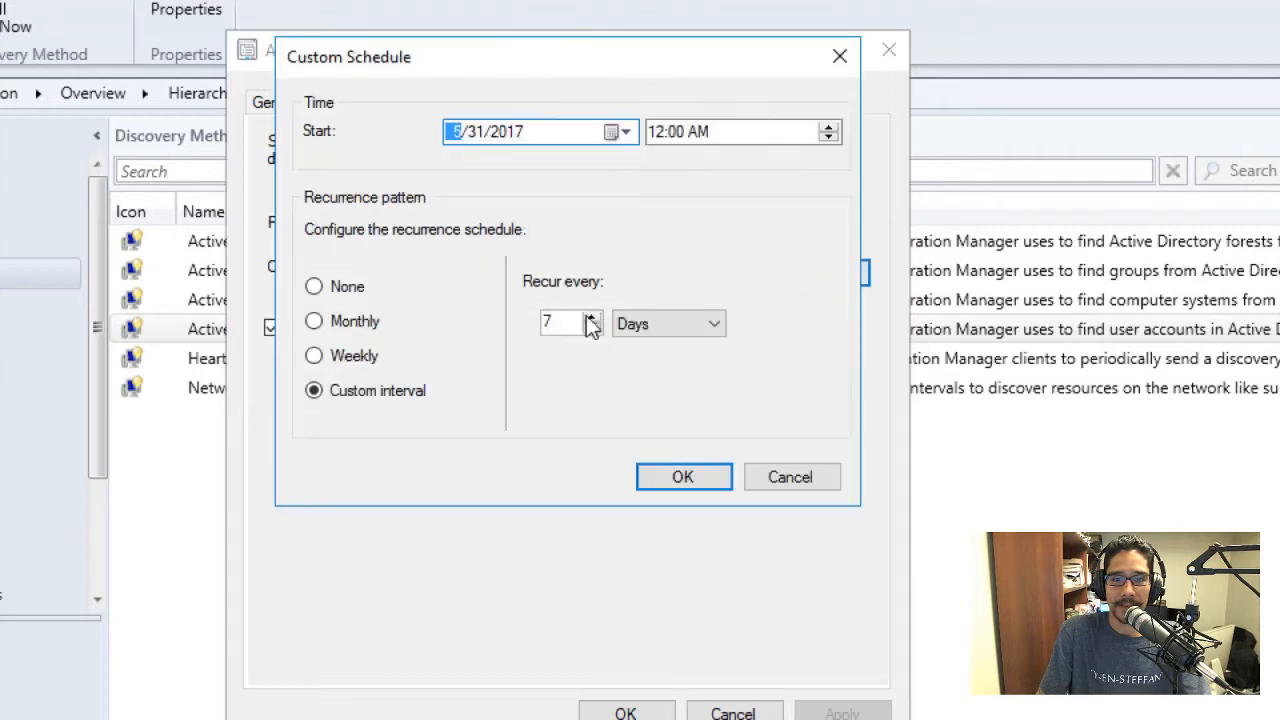
pyautogui.click(703, 479)
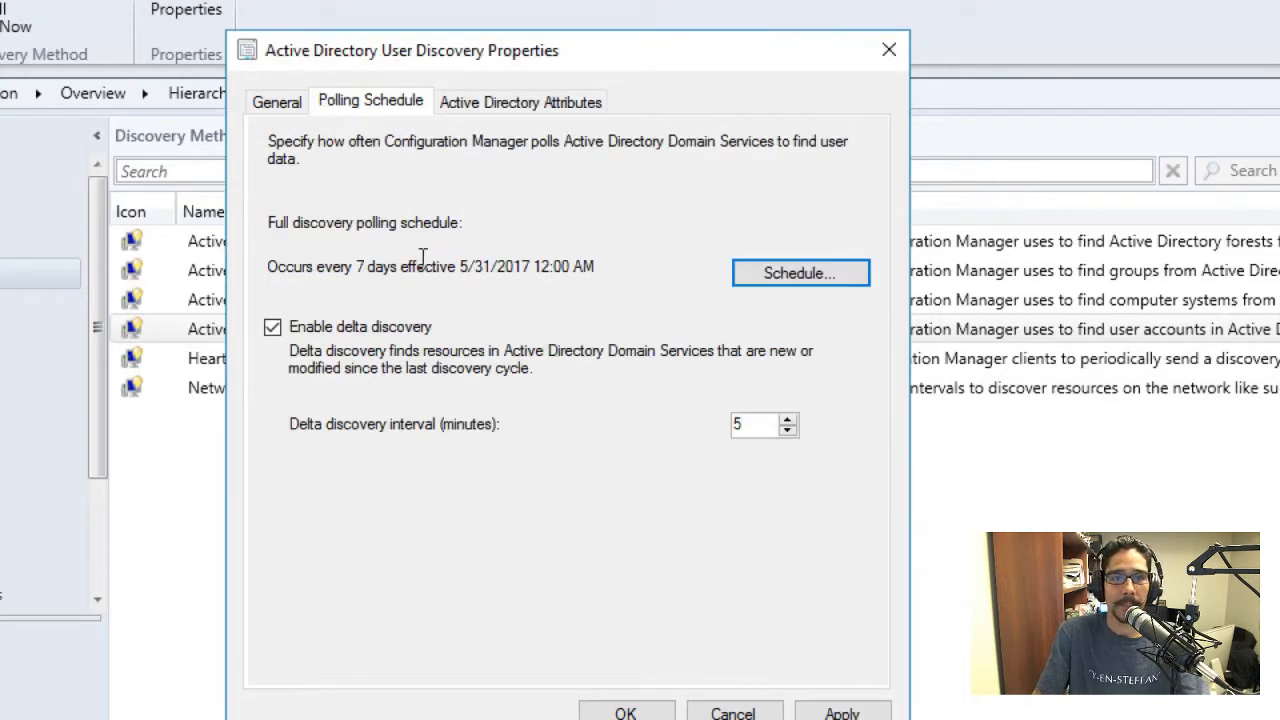
pyautogui.click(505, 105)
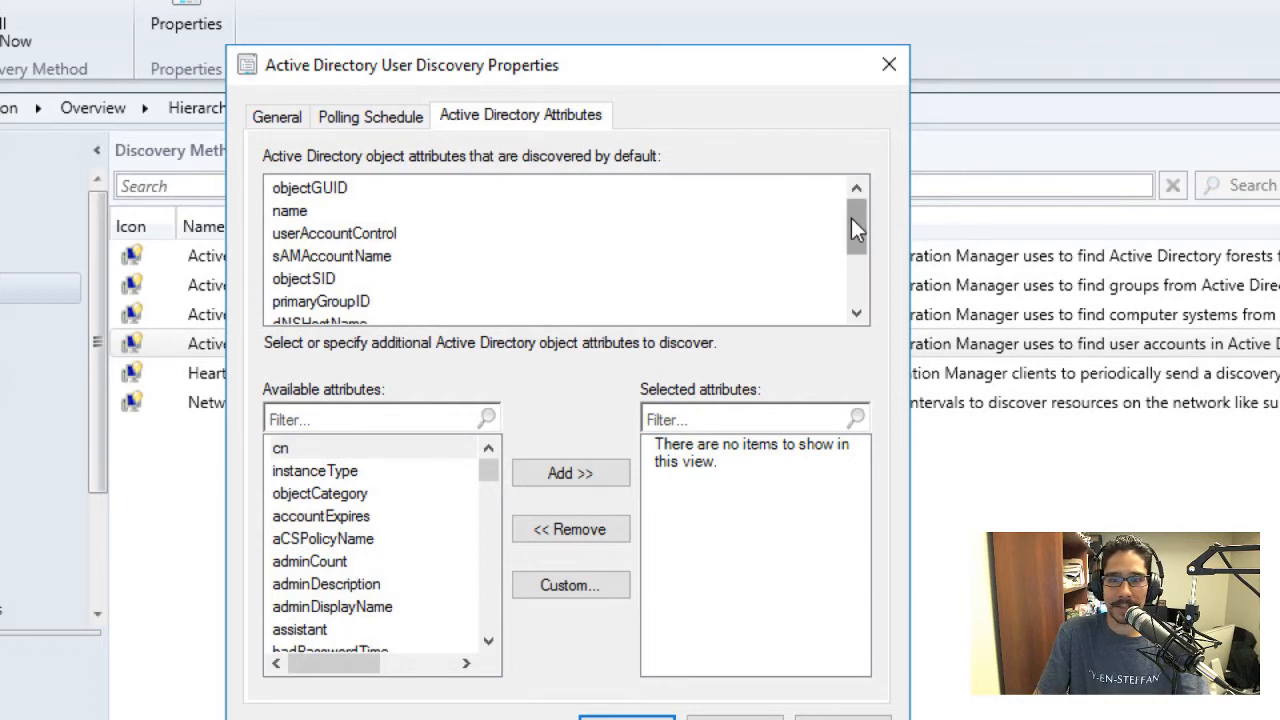
pyautogui.moveTo(856, 228); pyautogui.dragTo(838, 249)
pyautogui.moveTo(482, 471); pyautogui.dragTo(488, 496)
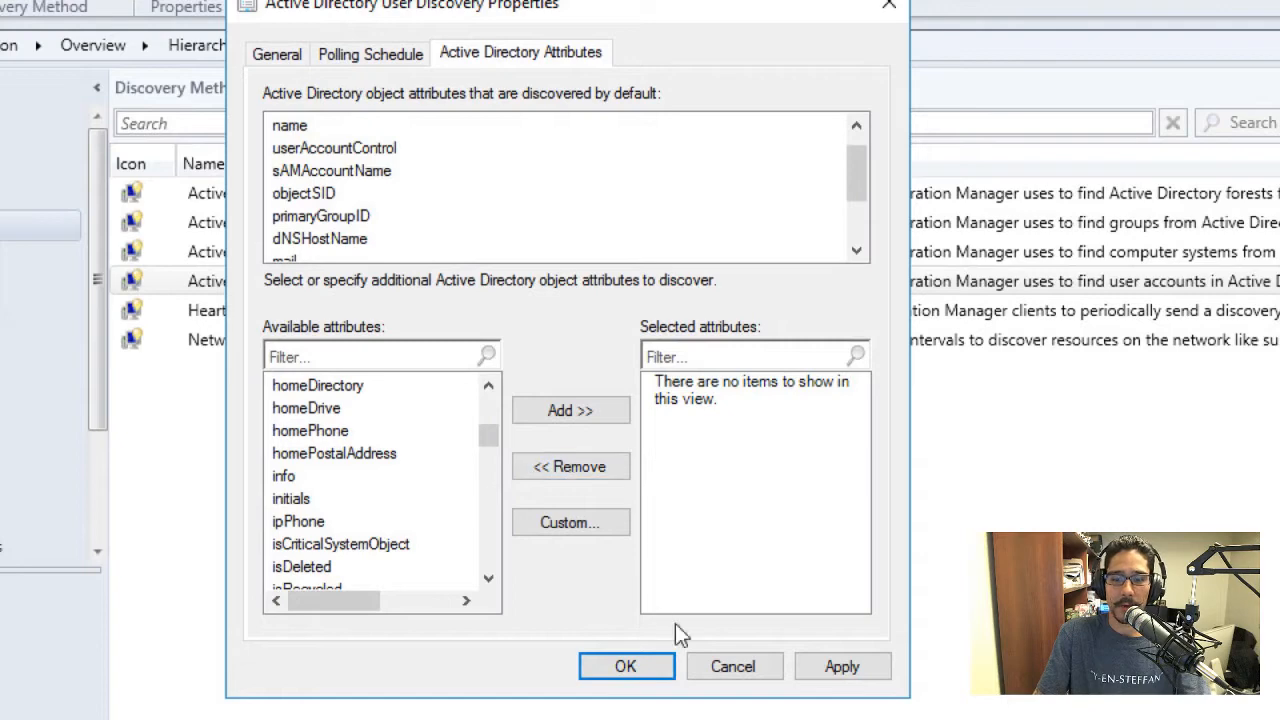
pyautogui.click(733, 668)
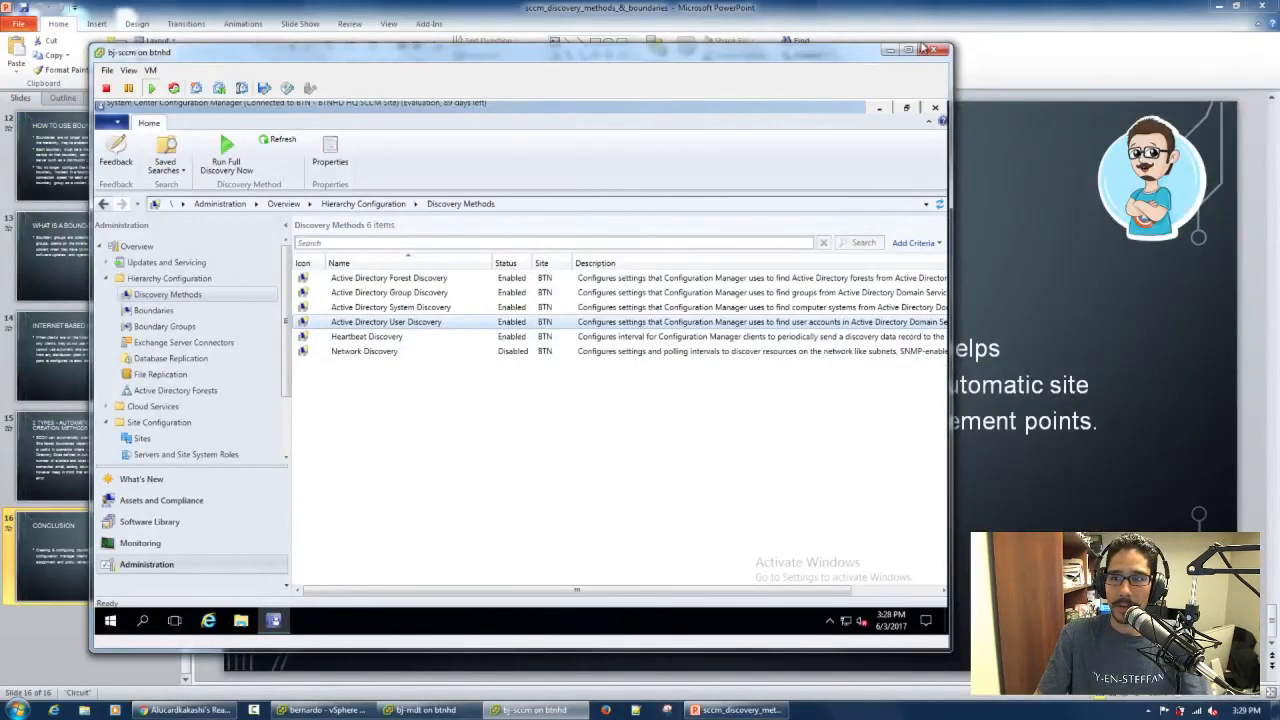
# Minimize the PowerPoint presentation and reposition the bj-sccm virtual machine console window on the desktop.
pyautogui.click(1219, 7)
pyautogui.moveTo(773, 54); pyautogui.dragTo(902, 41)
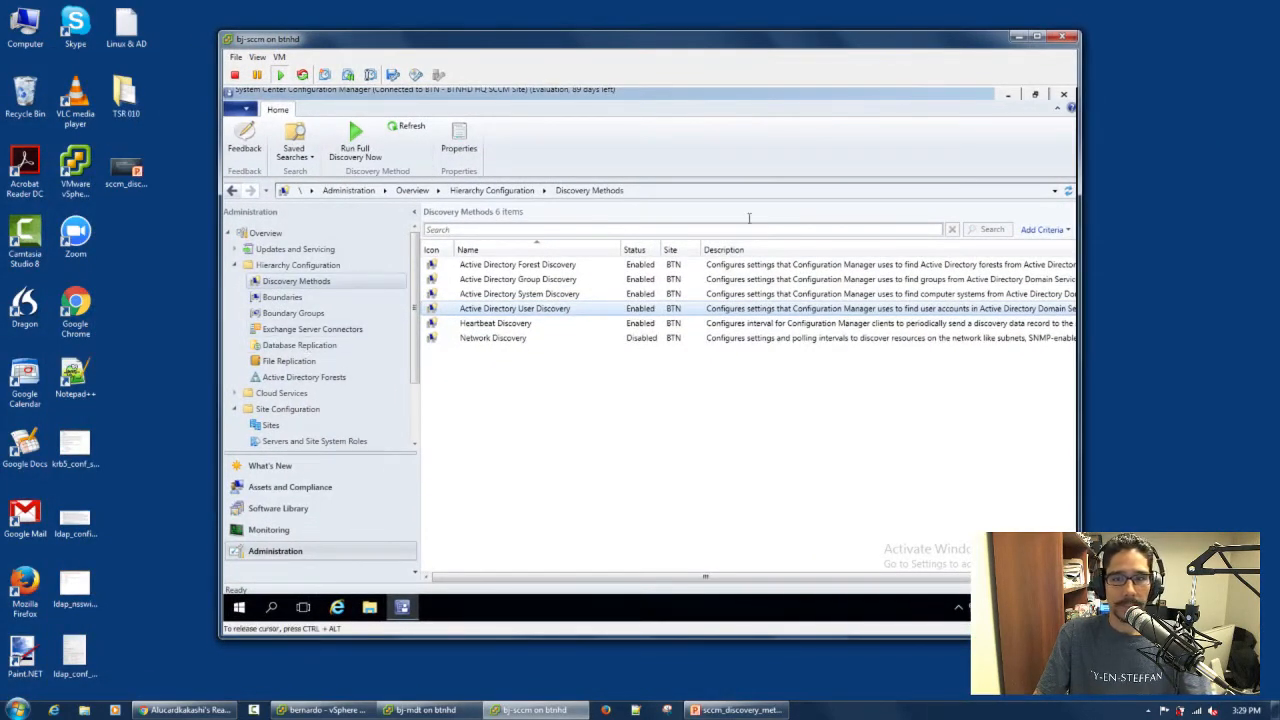
# Return to the bj-sccm virtual machine console and minimize Configuration Manager to show the server's desktop.
pyautogui.click(716, 709)
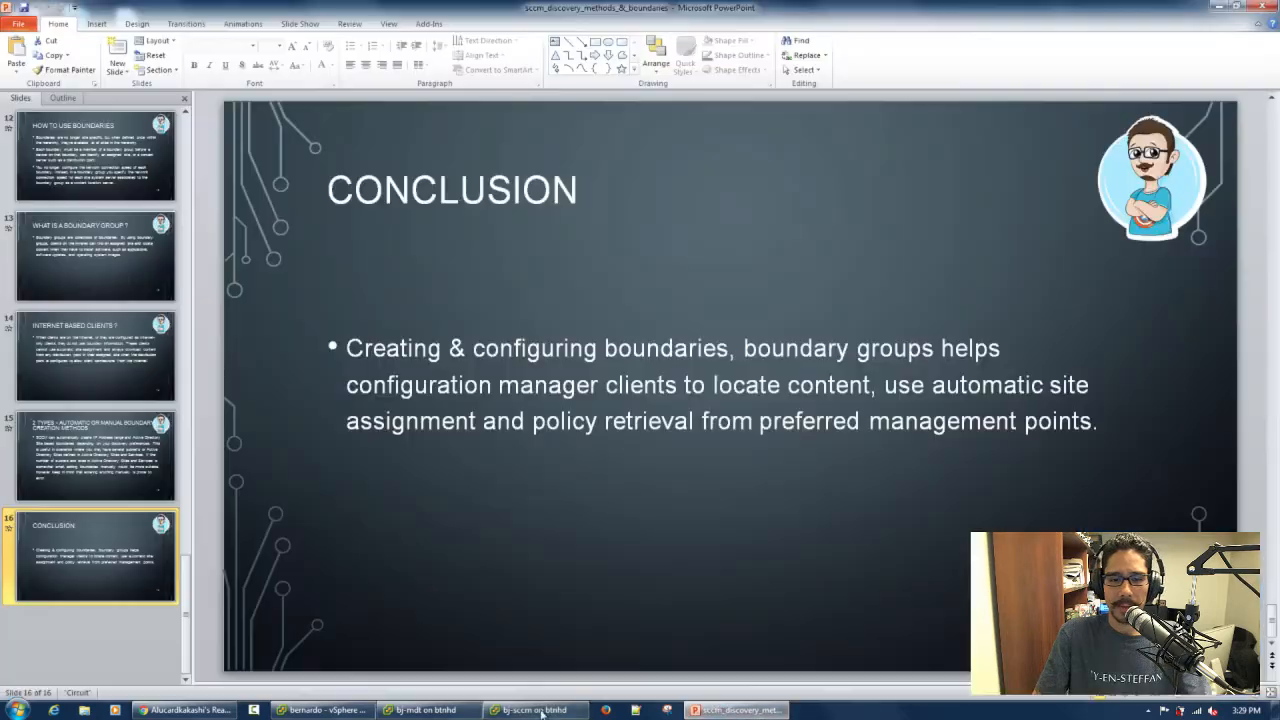
pyautogui.click(535, 709)
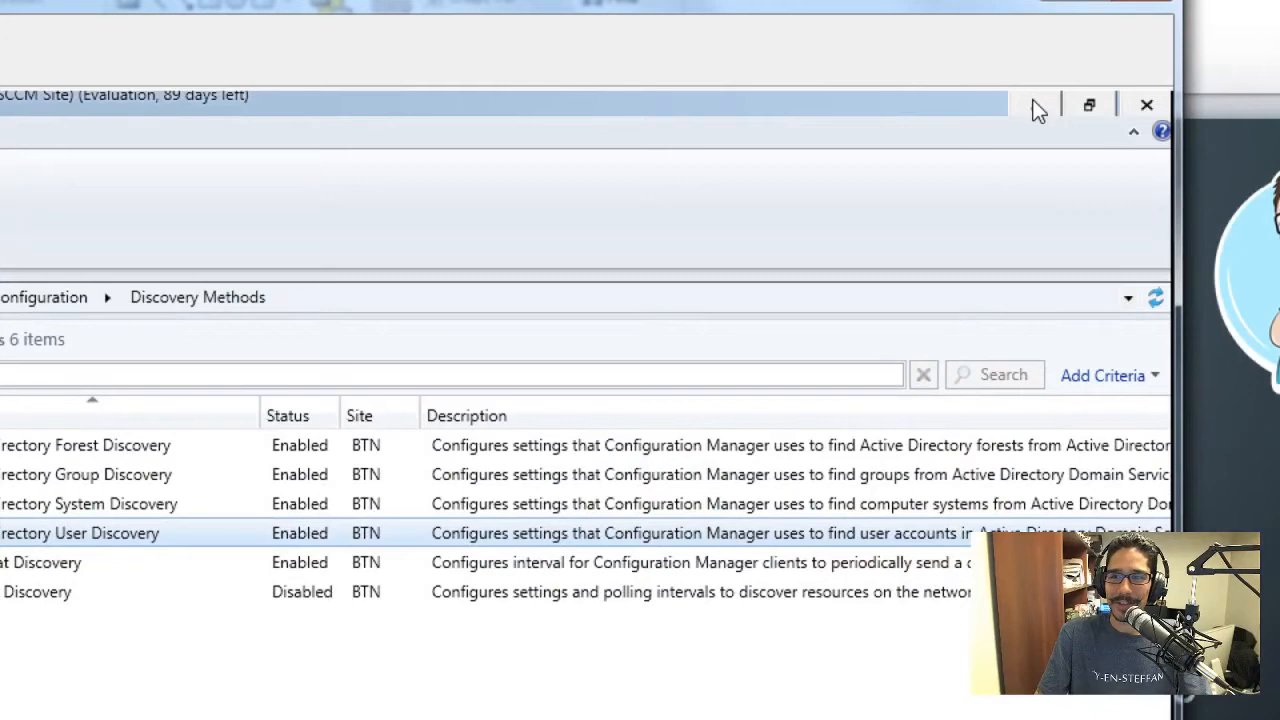
pyautogui.click(1036, 104)
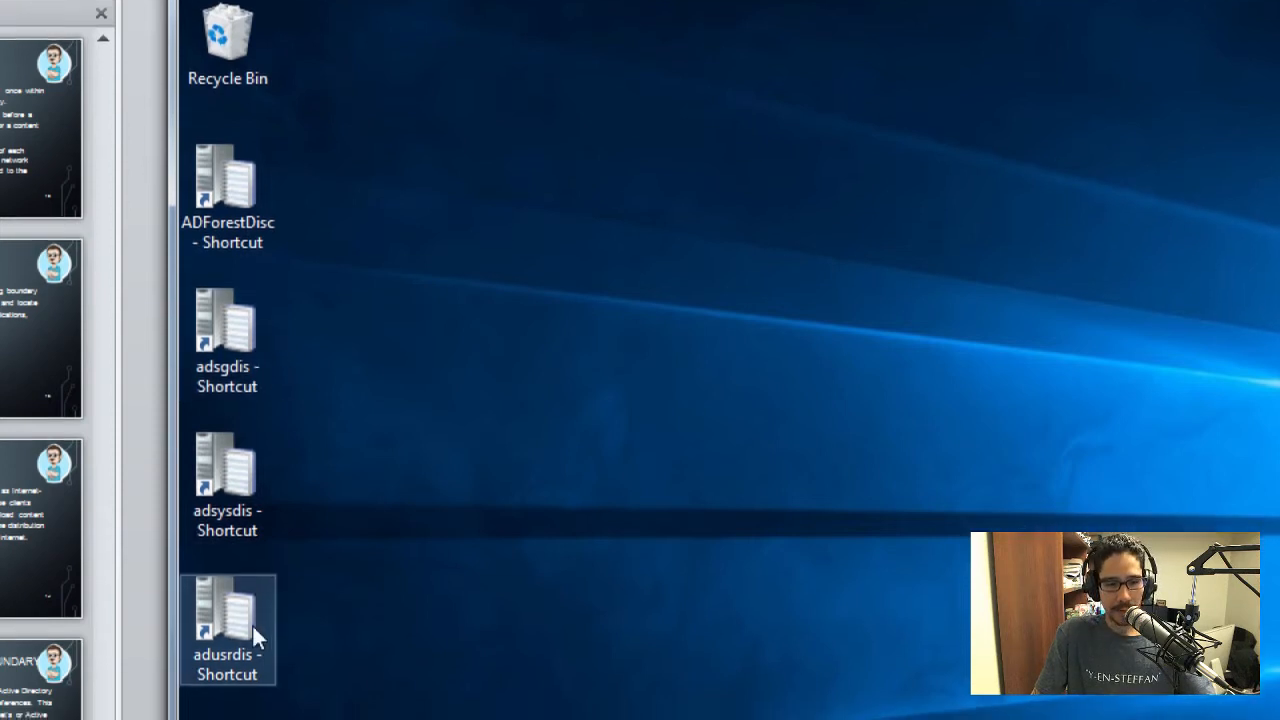
# Open the ADForestDisc log from its desktop shortcut and examine the Active Directory Forest Discovery entries.
pyautogui.doubleClick(240, 182)
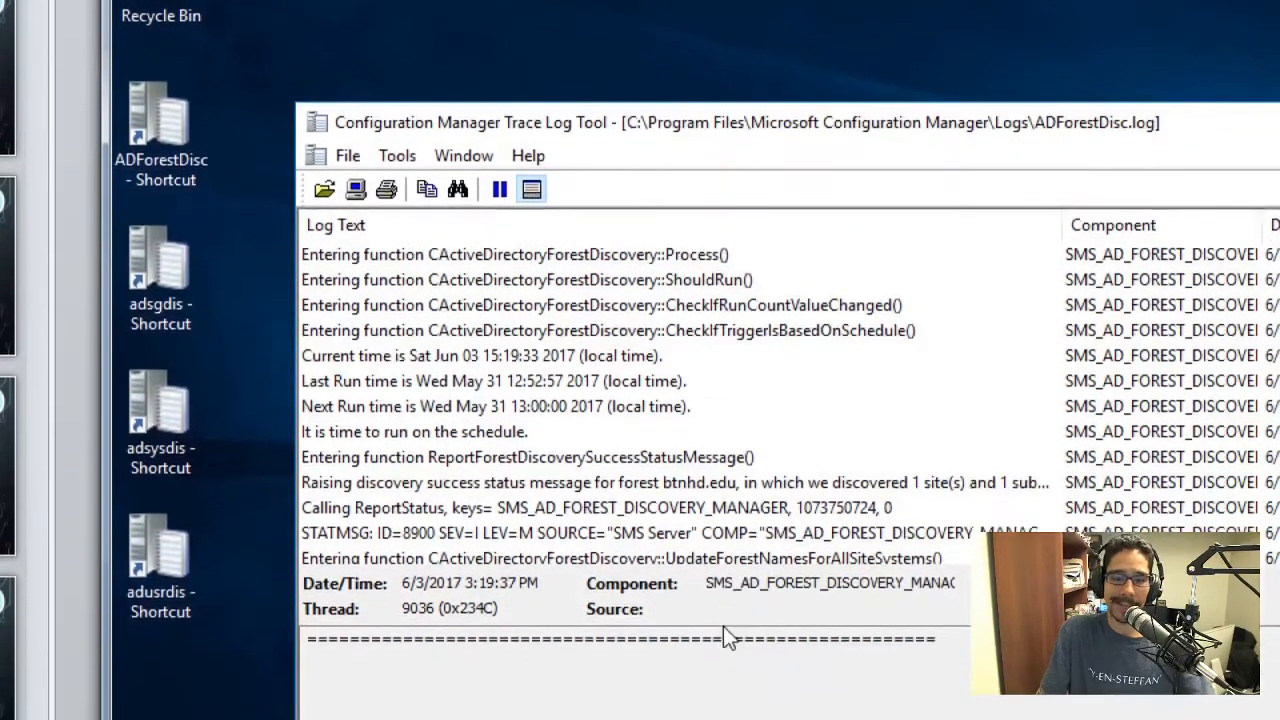
pyautogui.click(655, 506)
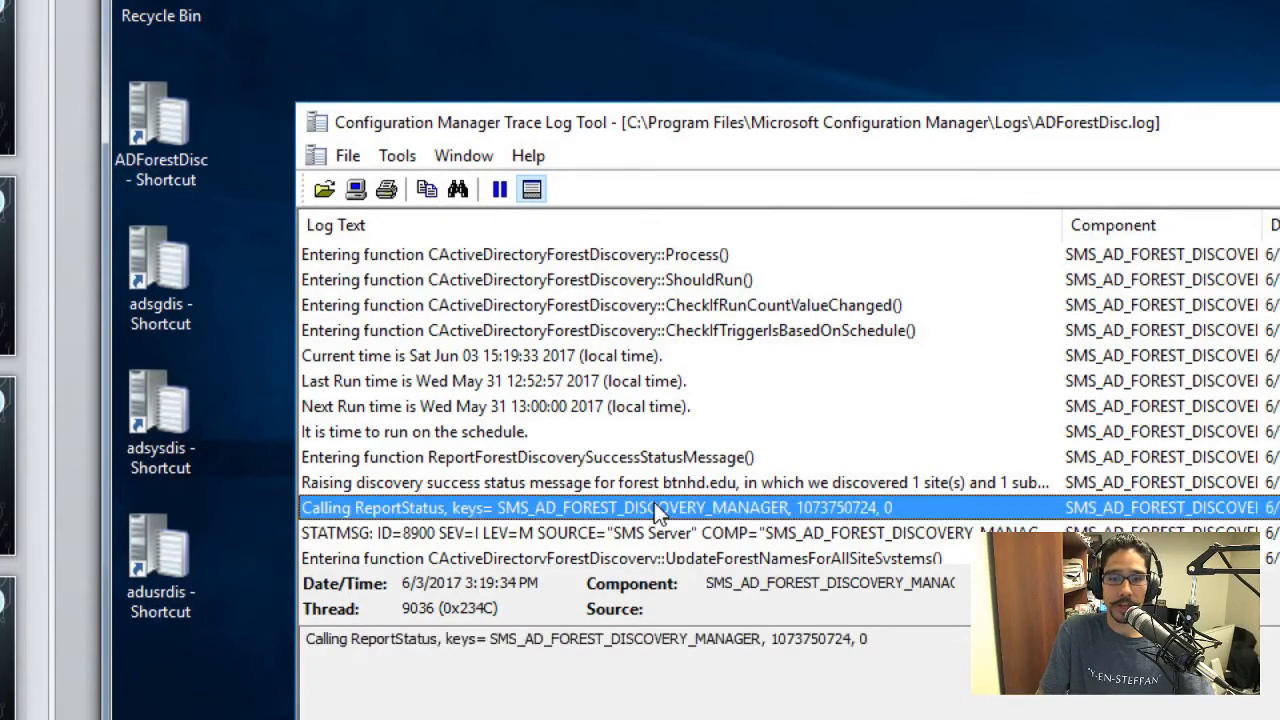
pyautogui.scroll(-3, 654, 506)
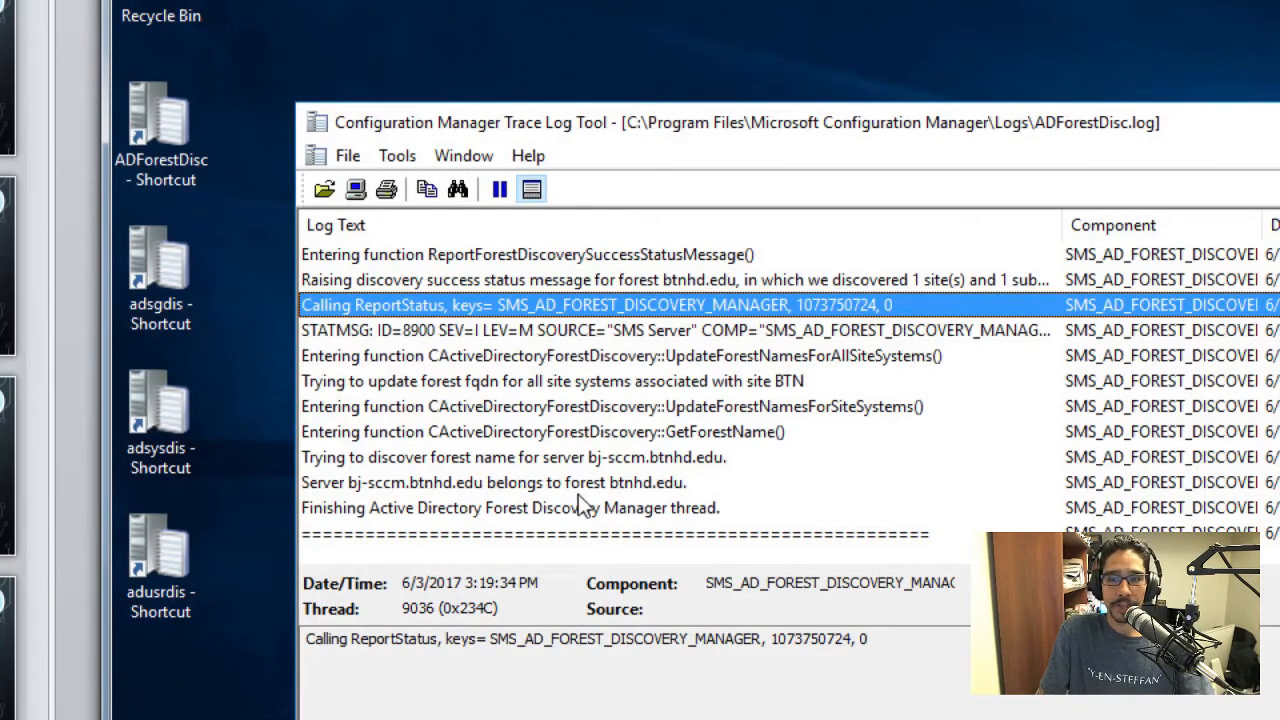
pyautogui.scroll(2, 578, 494)
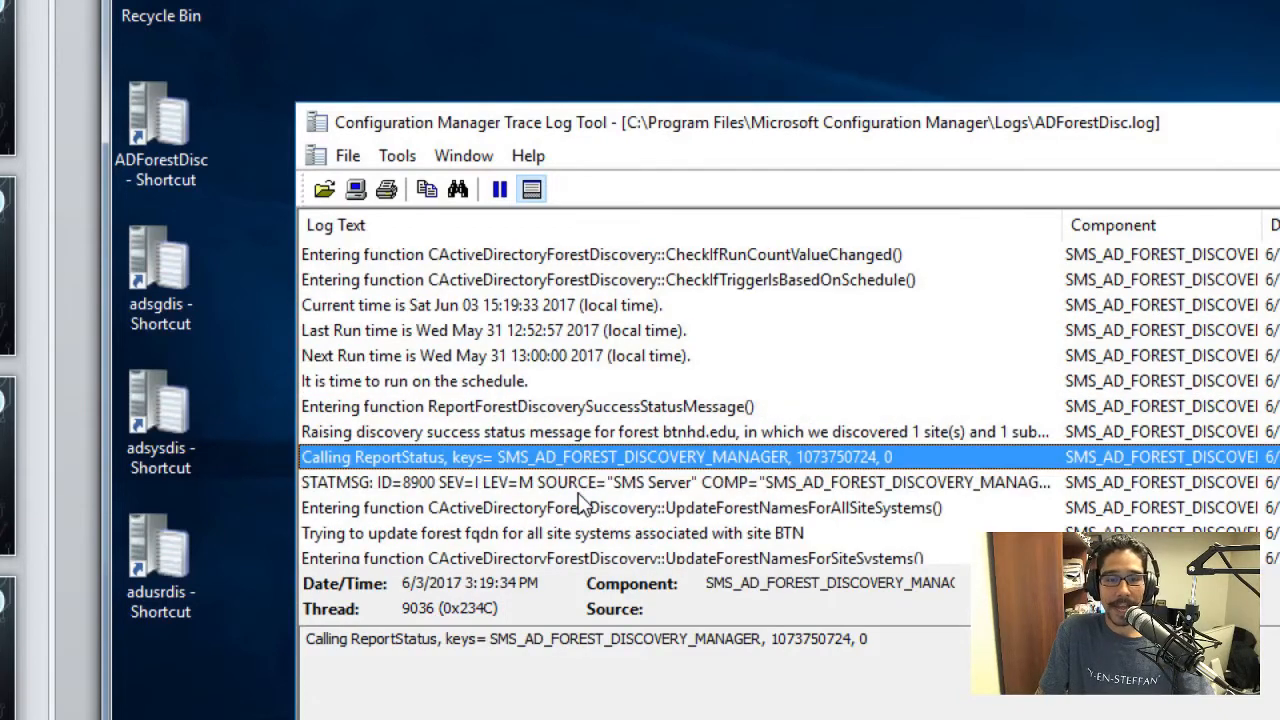
pyautogui.scroll(-2, 578, 493)
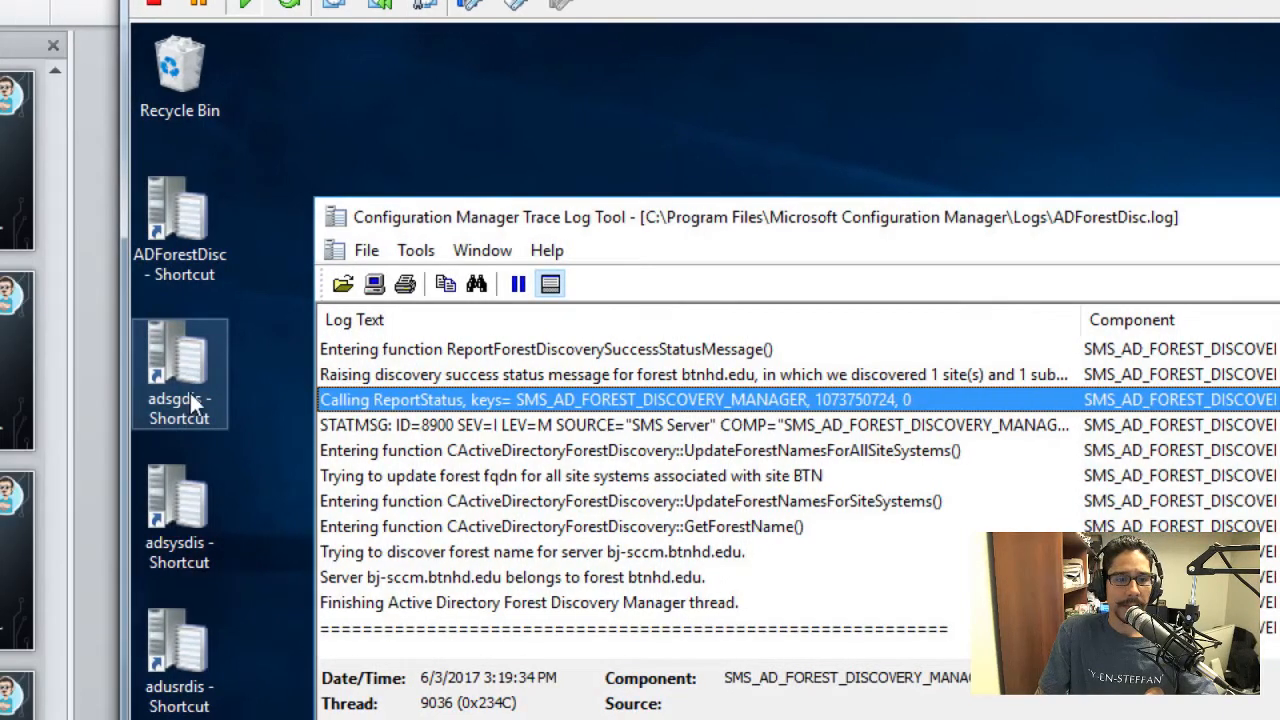
# Open the adsgdis log from its desktop shortcut and examine the Active Directory group discovery entries.
pyautogui.click(117, 373)
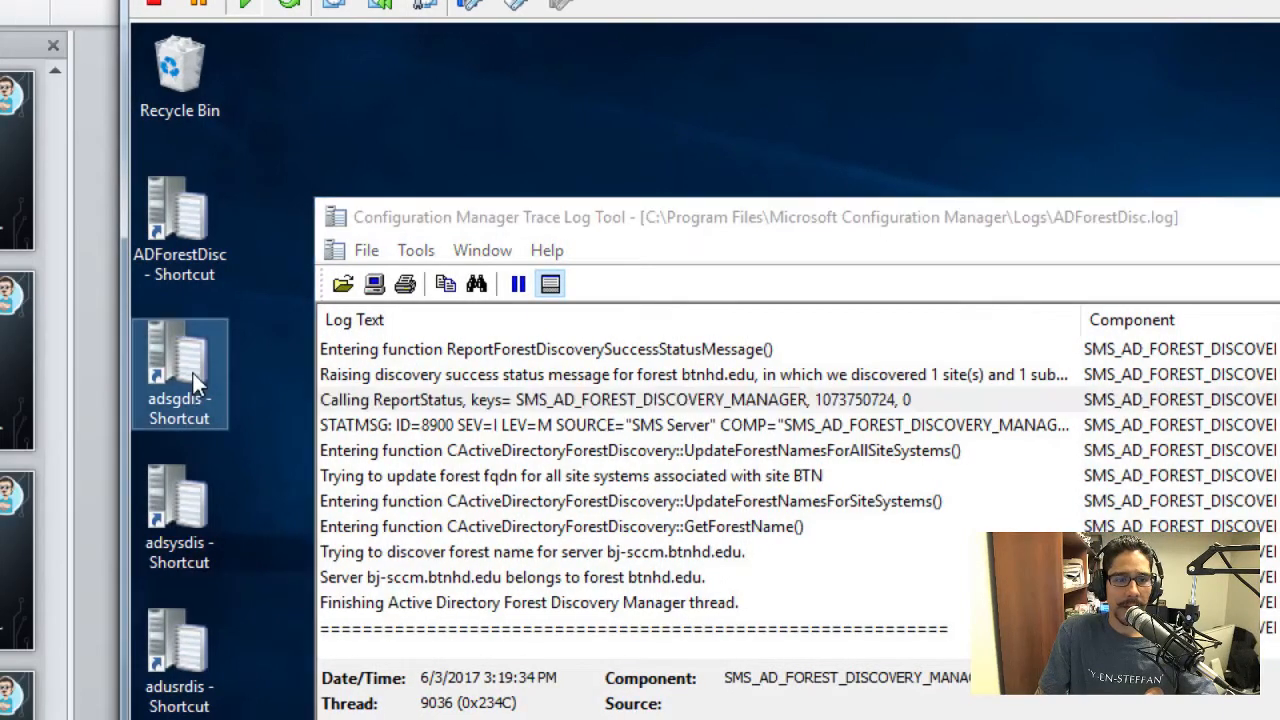
pyautogui.doubleClick(193, 373)
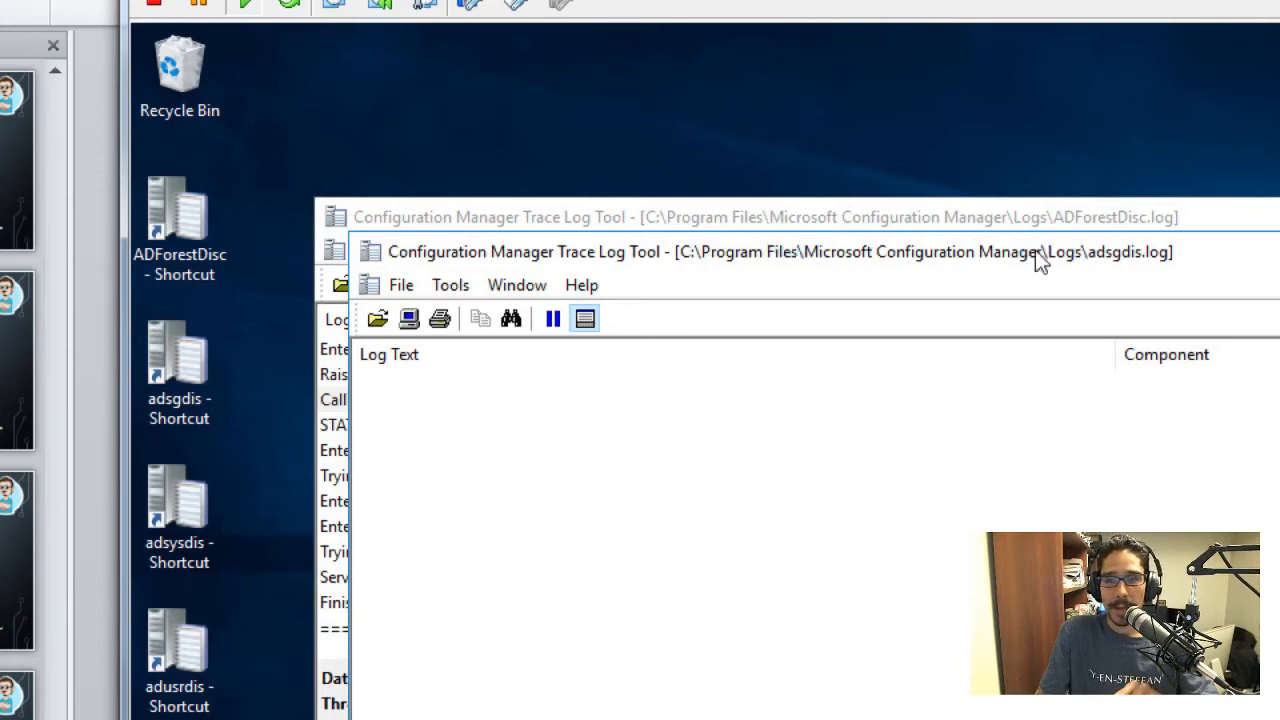
pyautogui.click(645, 510)
pyautogui.scroll(-3, 645, 510)
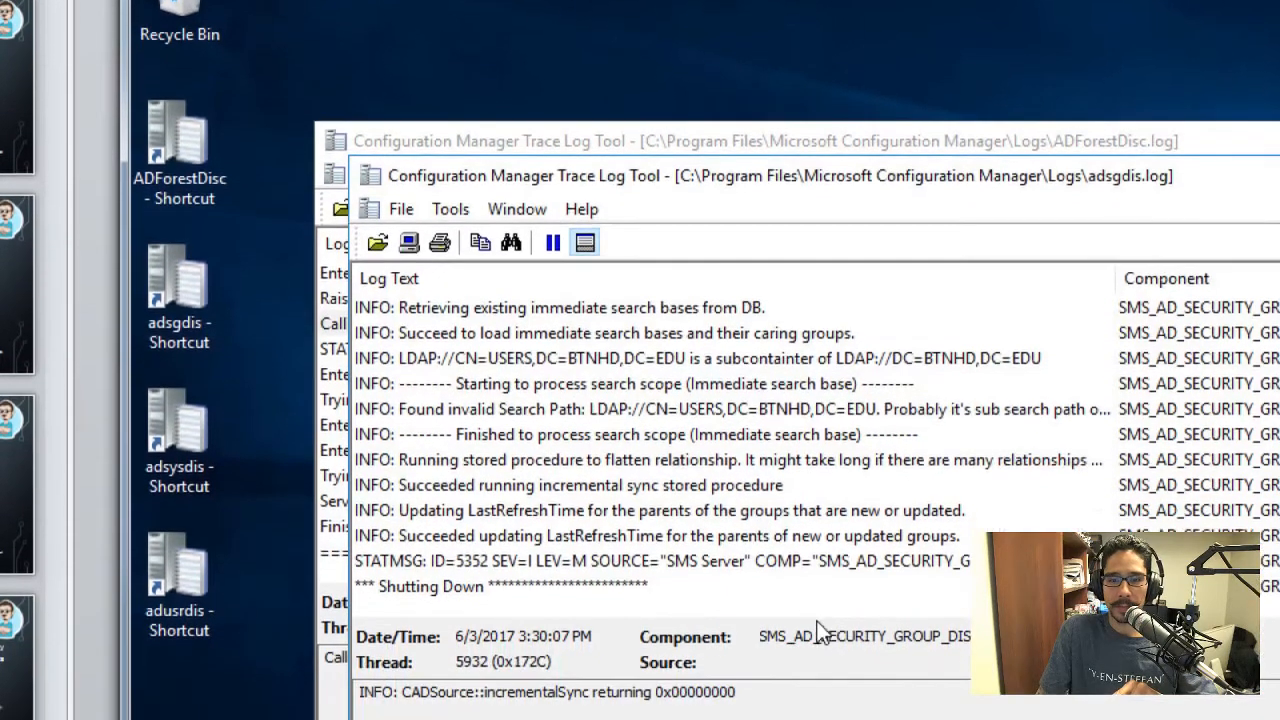
pyautogui.click(743, 485)
pyautogui.scroll(5, 743, 485)
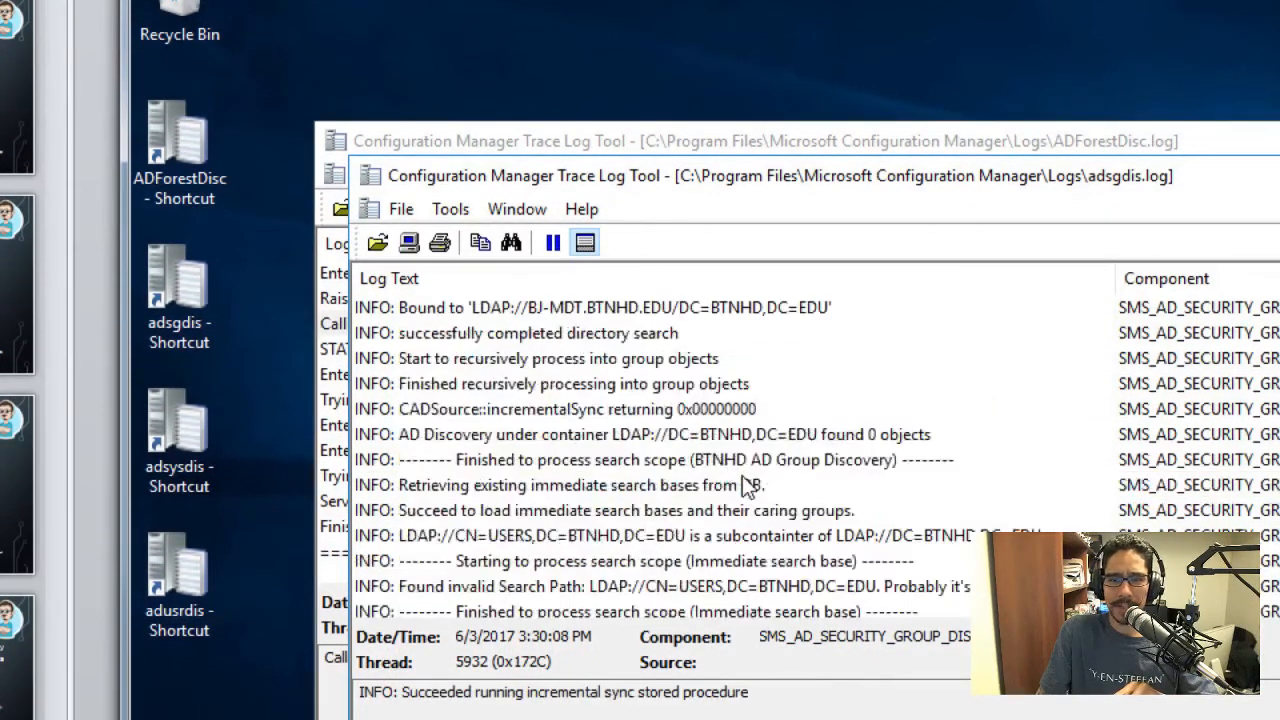
pyautogui.scroll(-15, 743, 485)
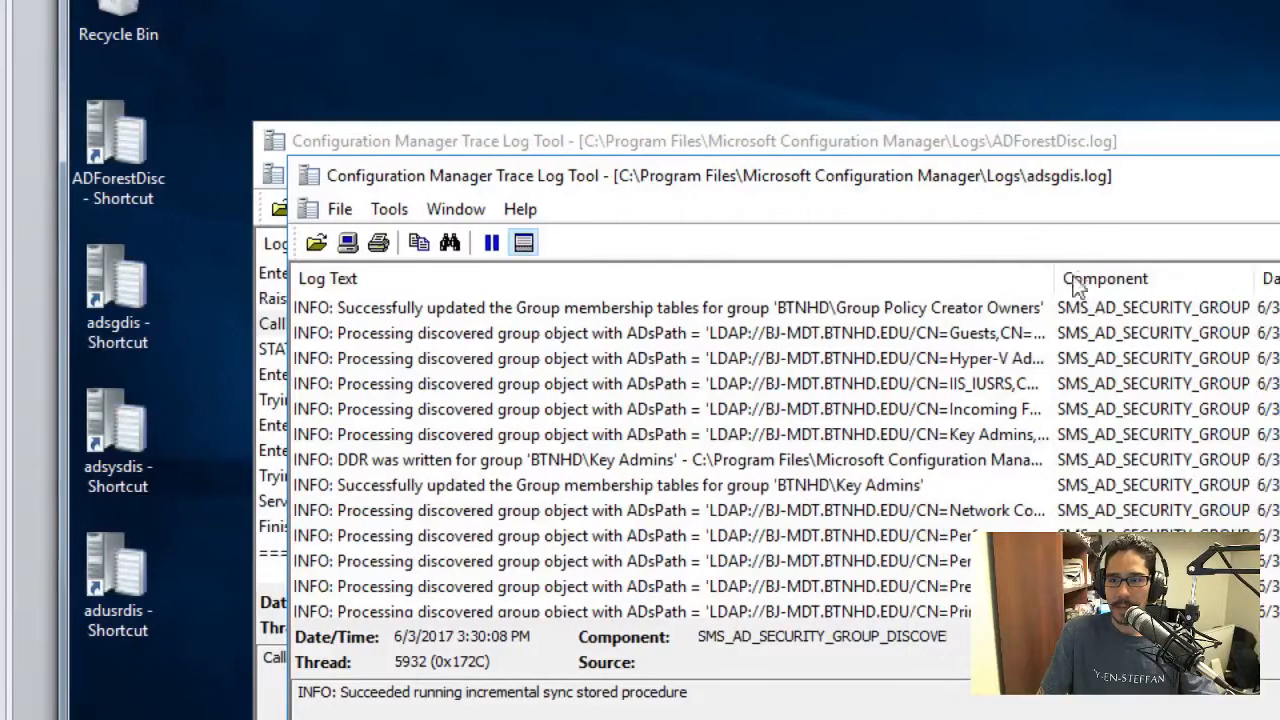
# Widen the Log Text column of adsgdis.log and read on through the processed group objects.
pyautogui.moveTo(1058, 281); pyautogui.dragTo(1185, 280)
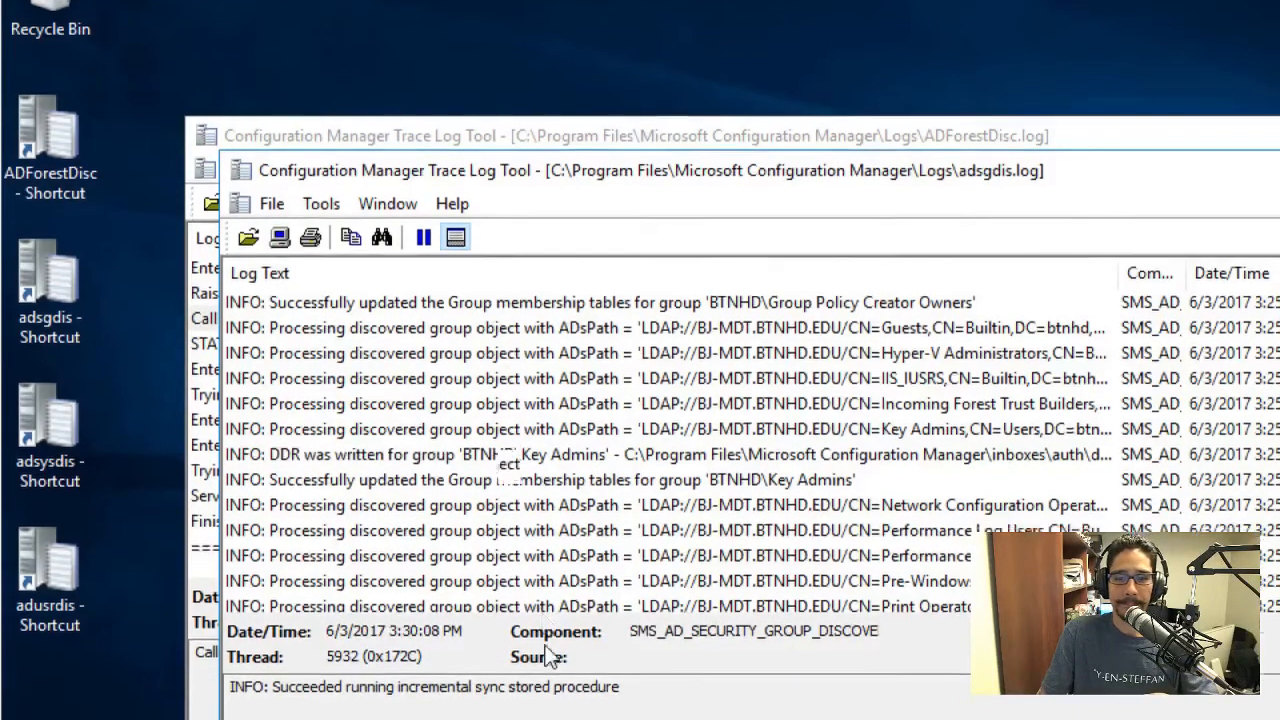
pyautogui.scroll(-3, 540, 470)
pyautogui.scroll(-10, 543, 439)
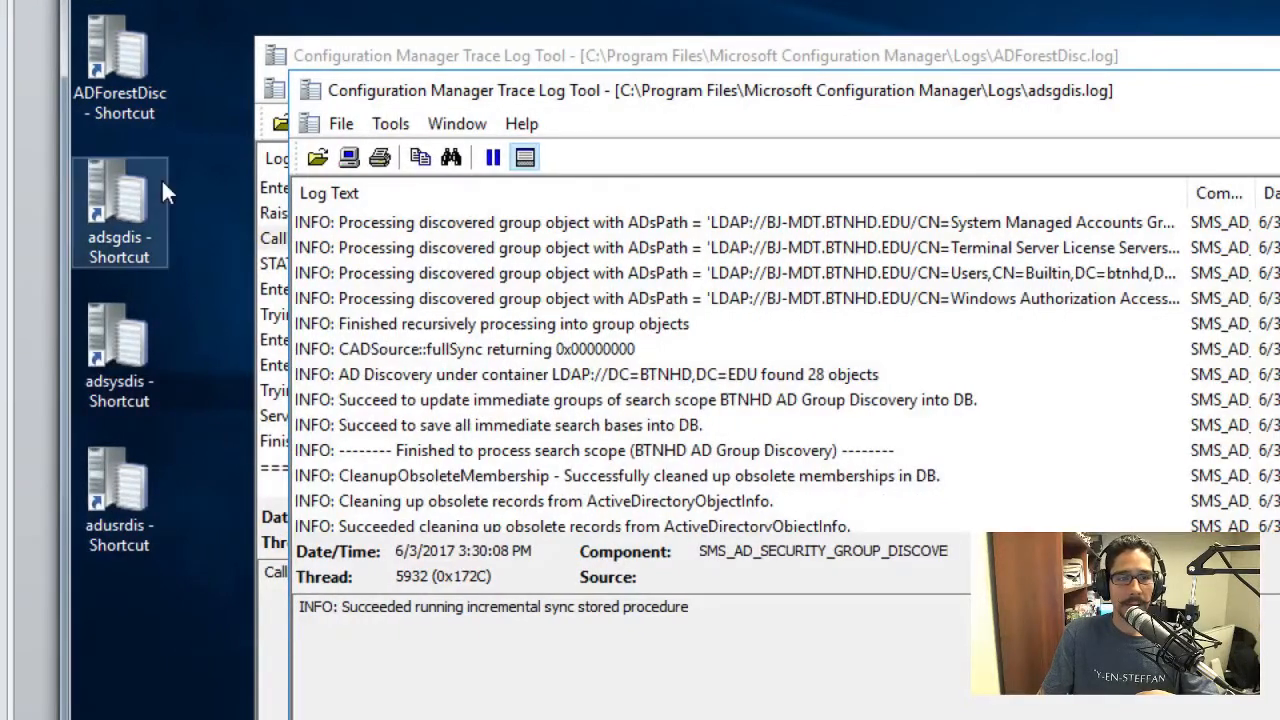
pyautogui.click(161, 340)
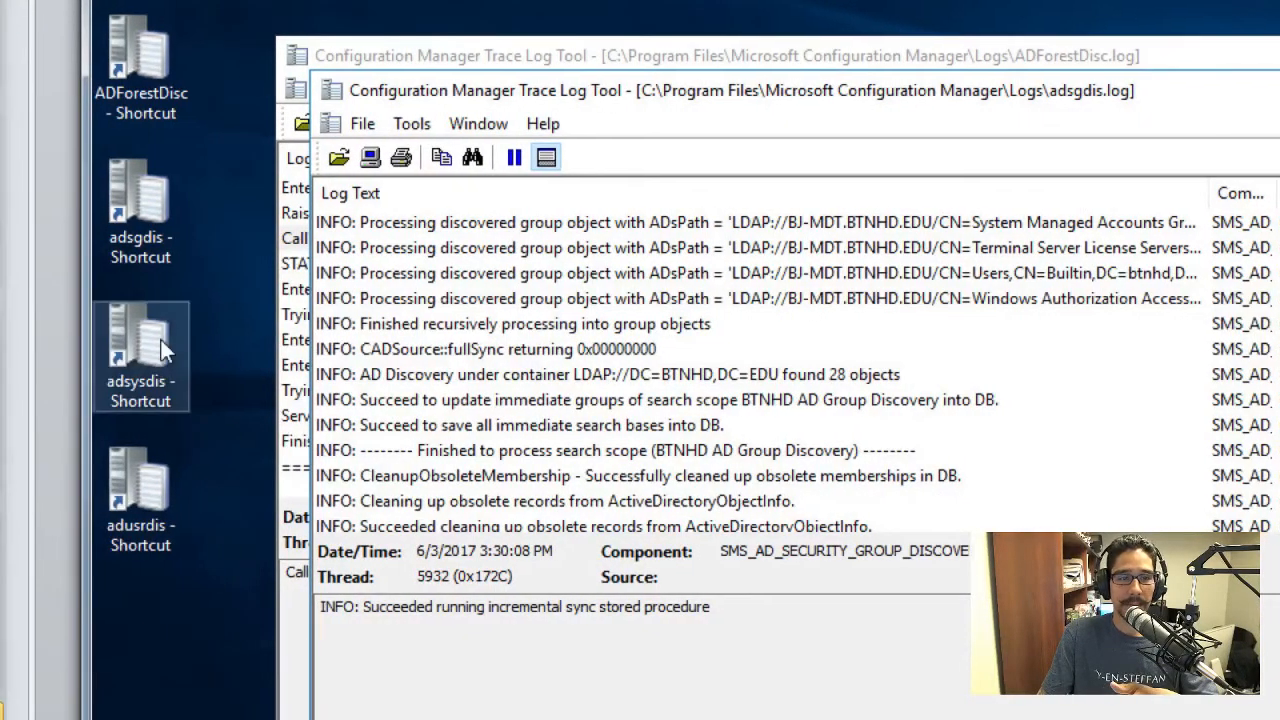
pyautogui.click(172, 251)
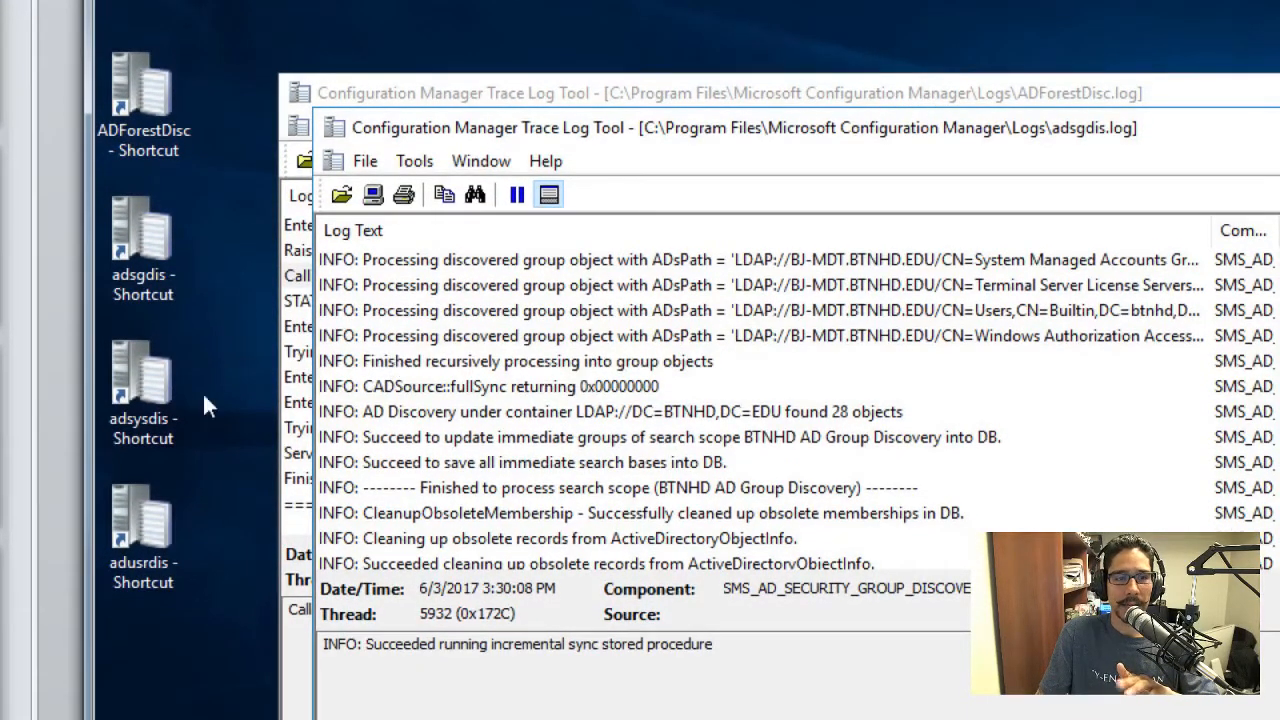
pyautogui.click(160, 394)
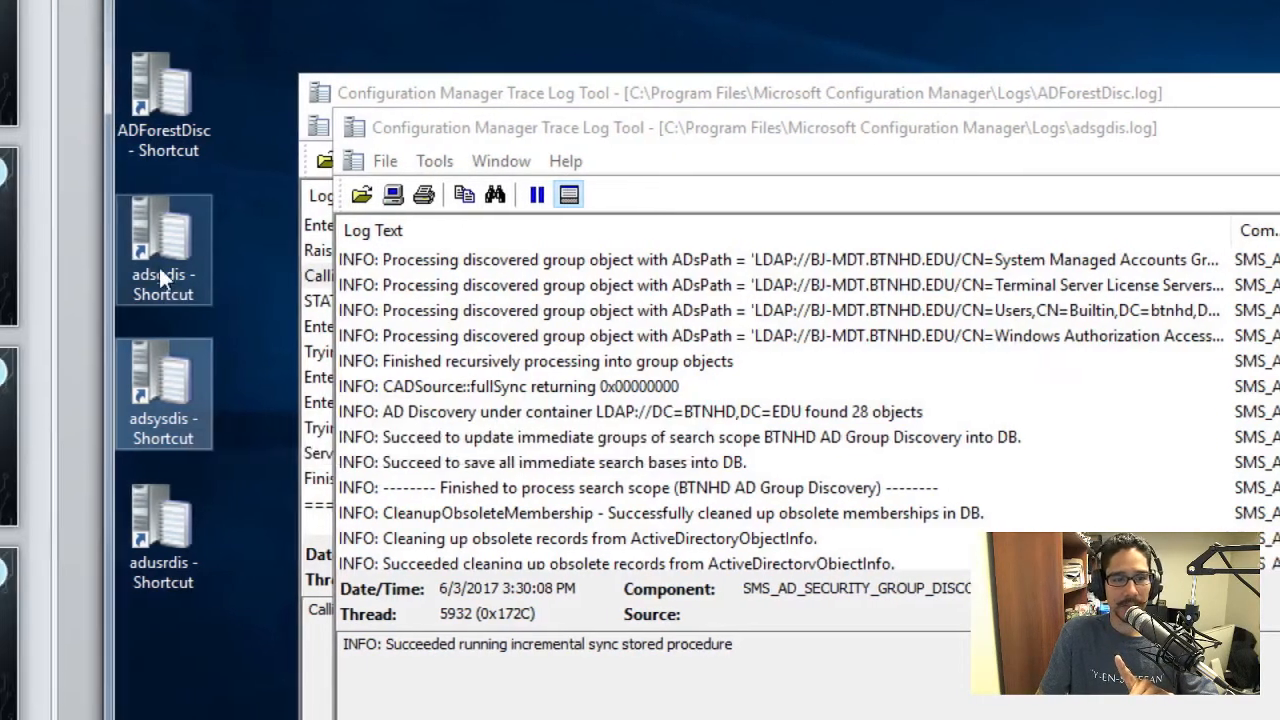
pyautogui.click(155, 241)
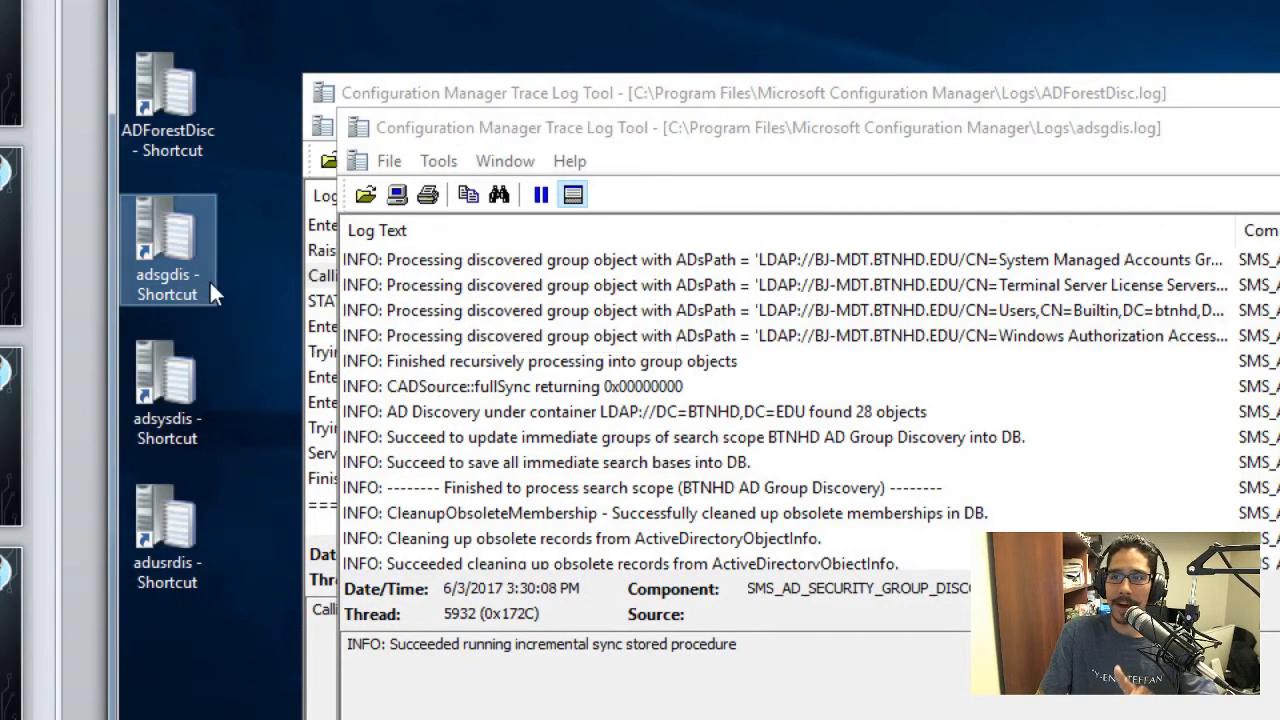
# Open the adsysdis log from its desktop shortcut and examine the system discovery entries from service start to shutdown.
pyautogui.click(181, 411)
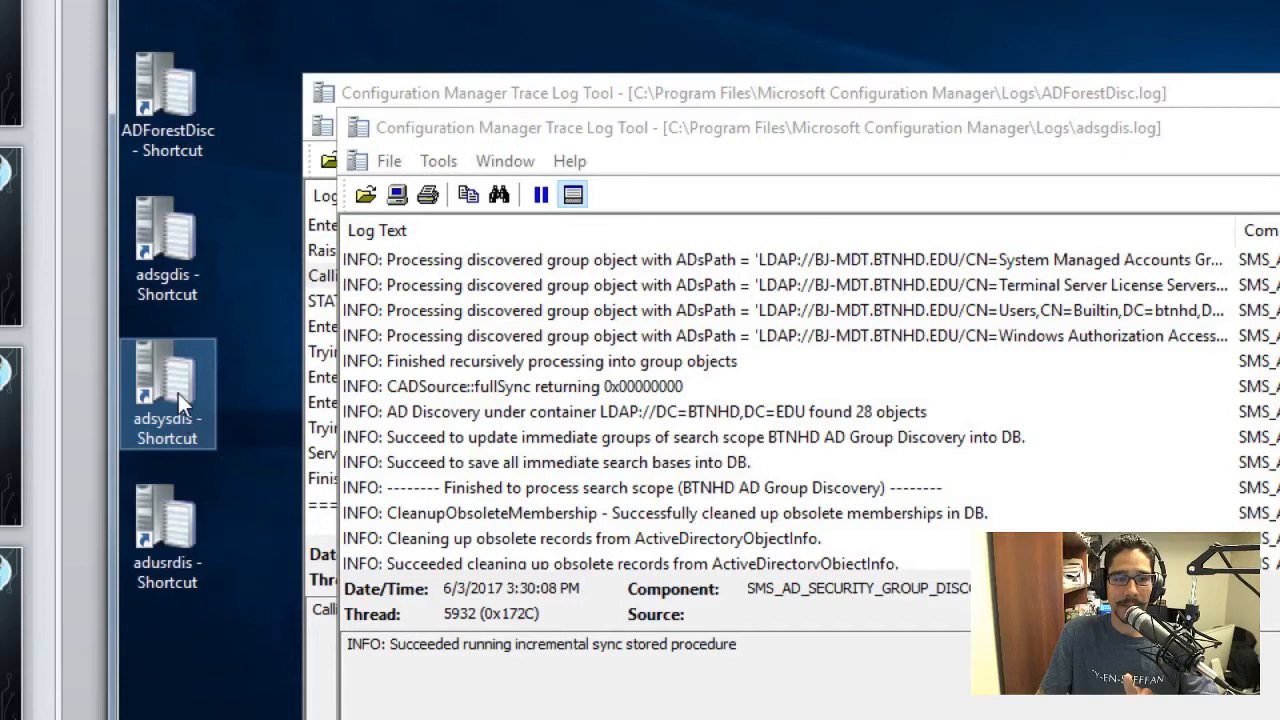
pyautogui.doubleClick(178, 395)
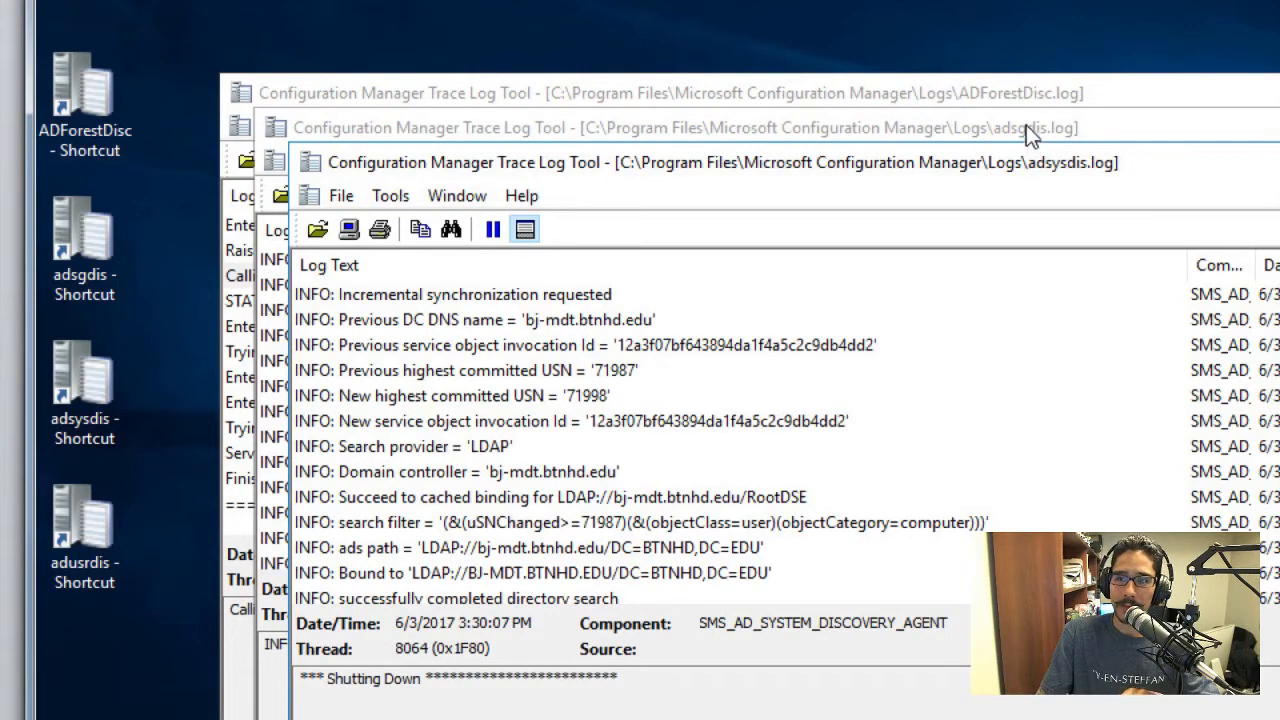
pyautogui.click(600, 425)
pyautogui.scroll(-3, 600, 430)
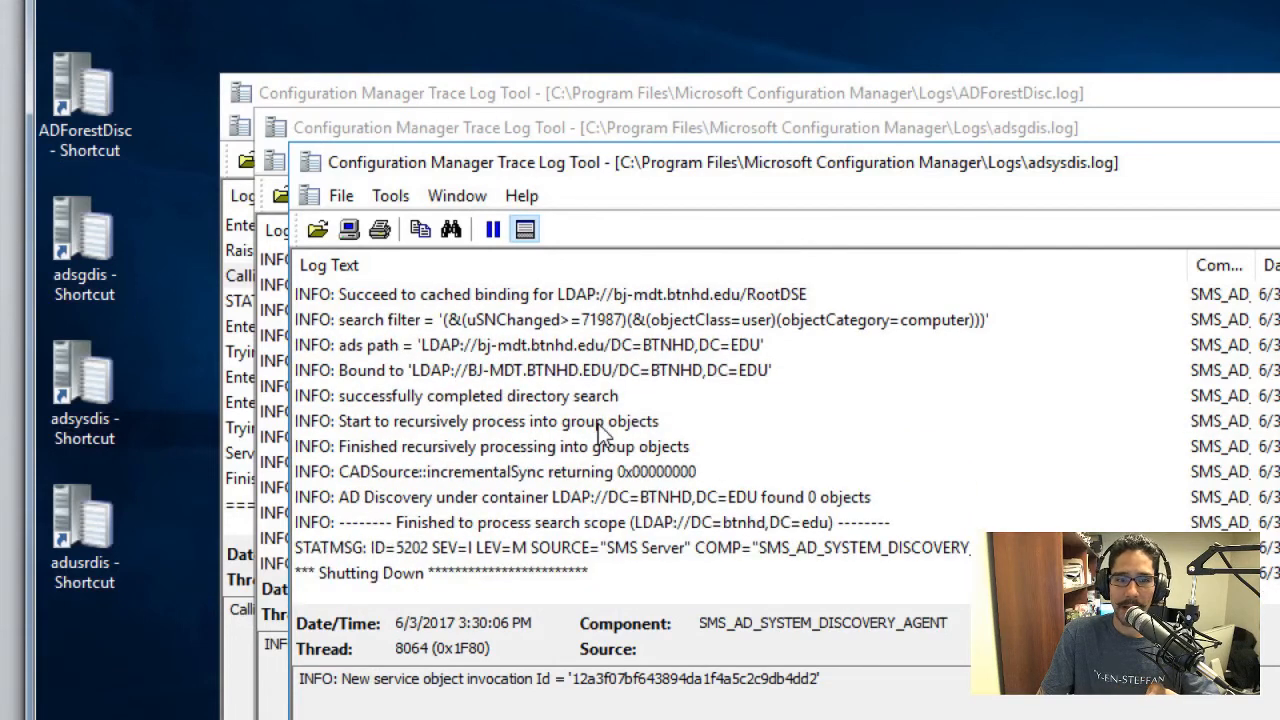
pyautogui.scroll(4, 600, 428)
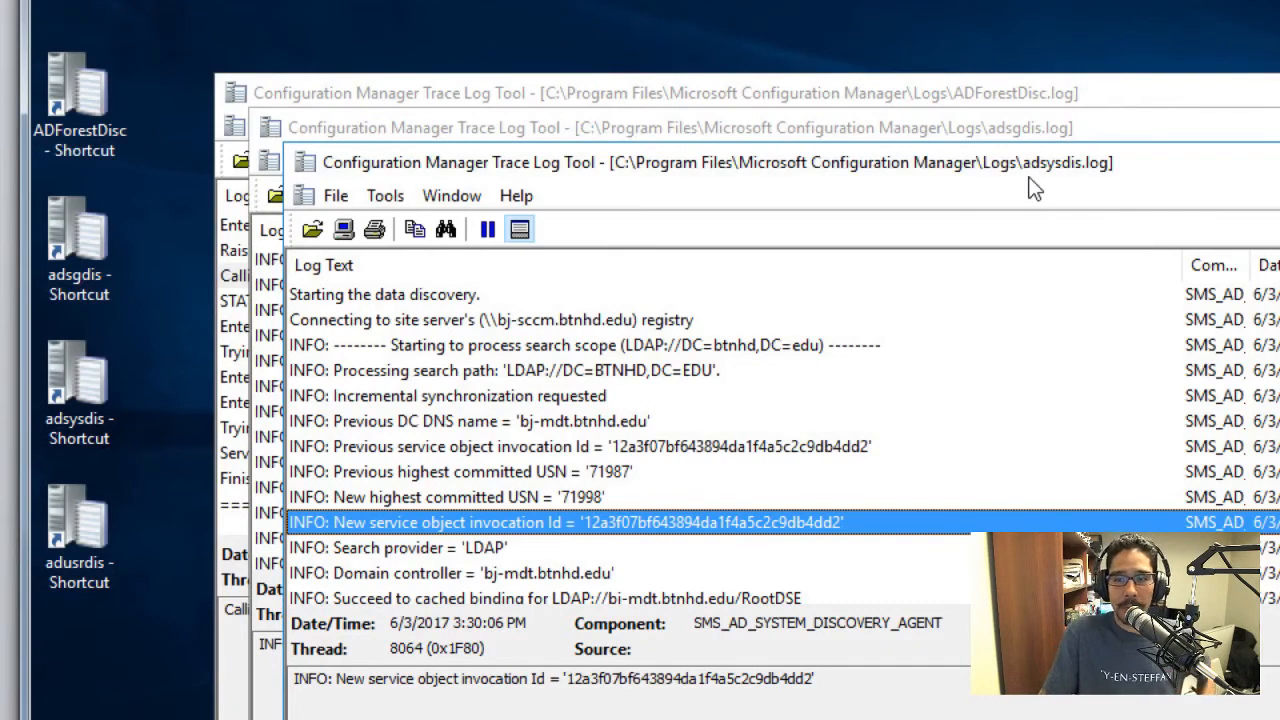
pyautogui.click(571, 412)
pyautogui.scroll(7, 570, 409)
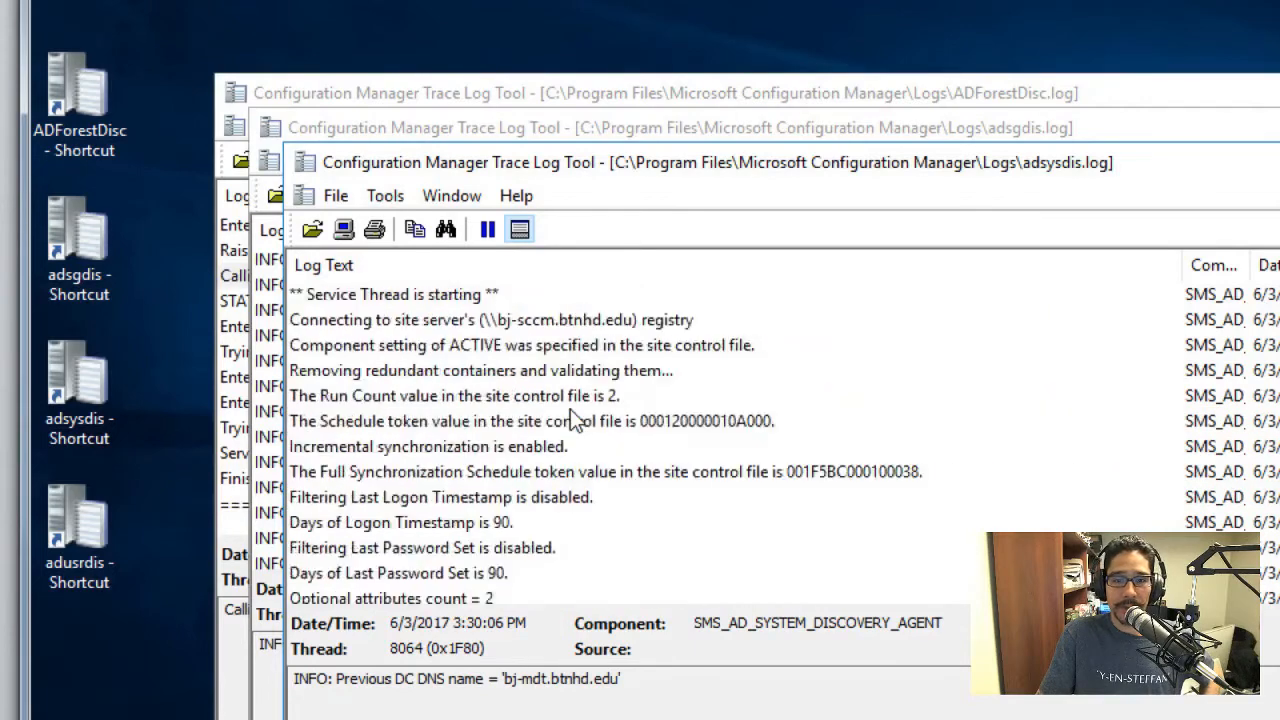
pyautogui.scroll(-8, 570, 409)
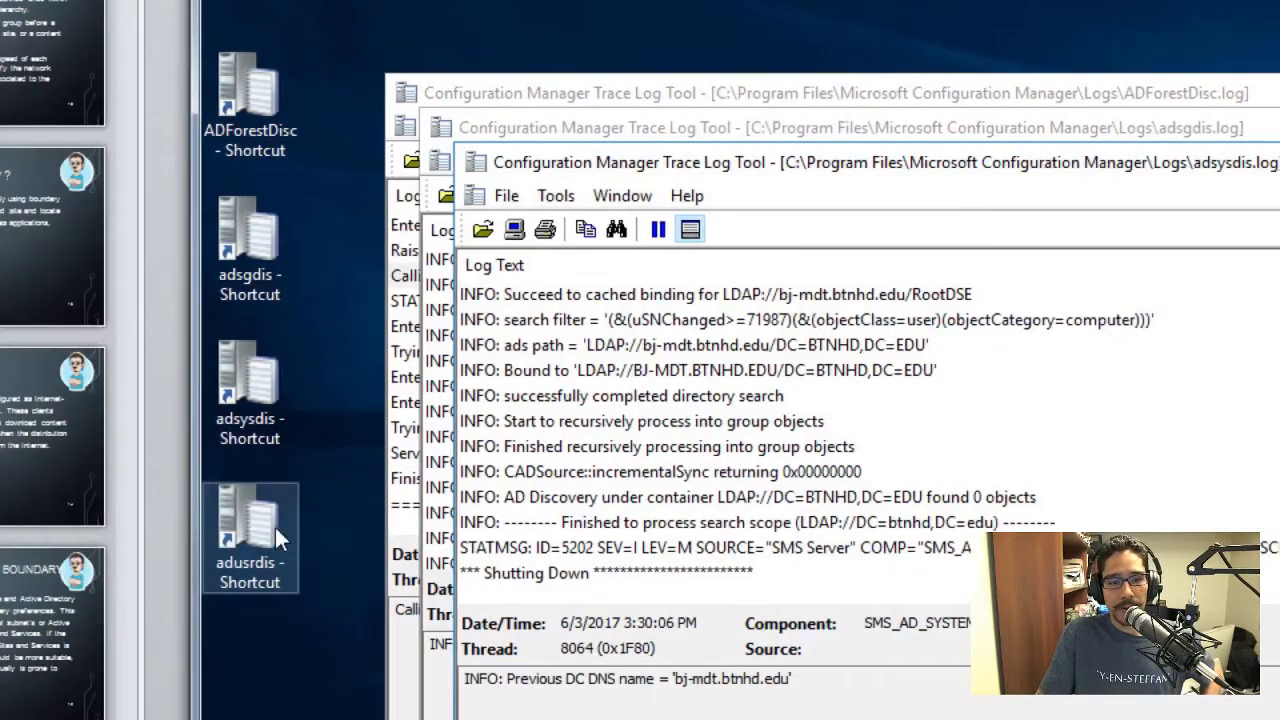
# Open the adusrdis log from its desktop shortcut and examine the Active Directory user discovery entries.
pyautogui.doubleClick(270, 524)
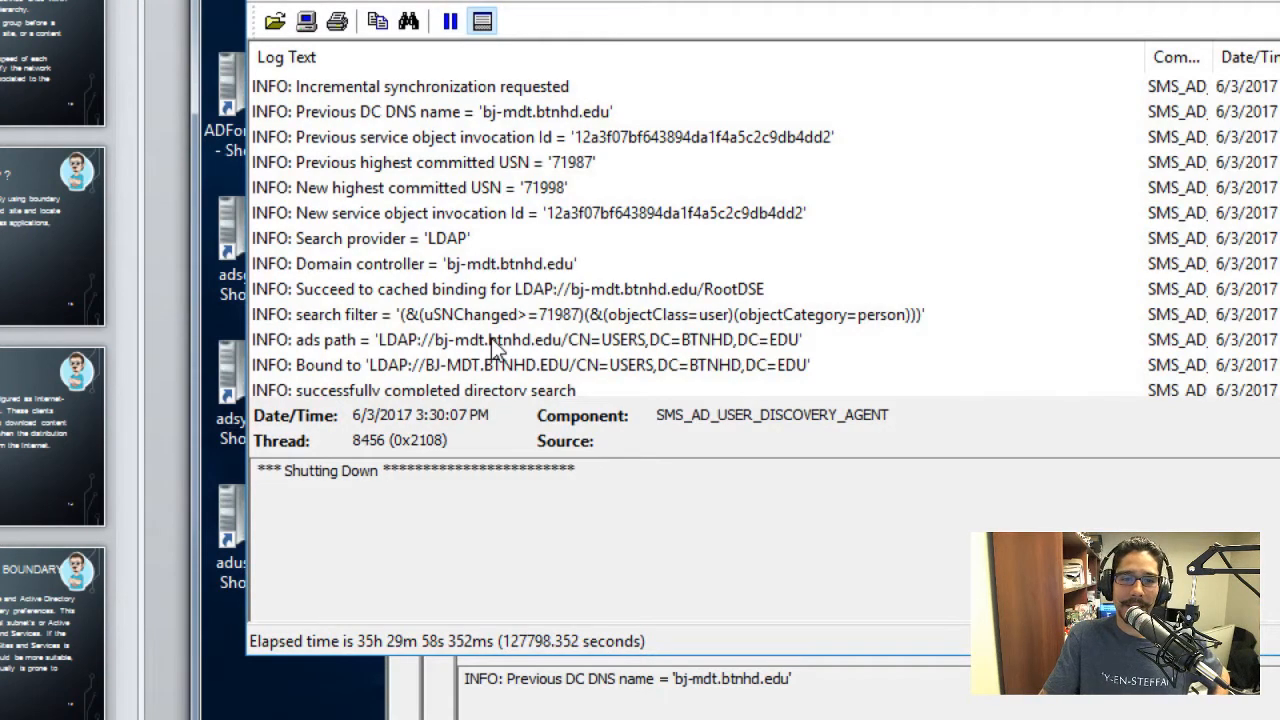
pyautogui.click(492, 340)
pyautogui.scroll(-2, 495, 348)
pyautogui.scroll(-1, 492, 342)
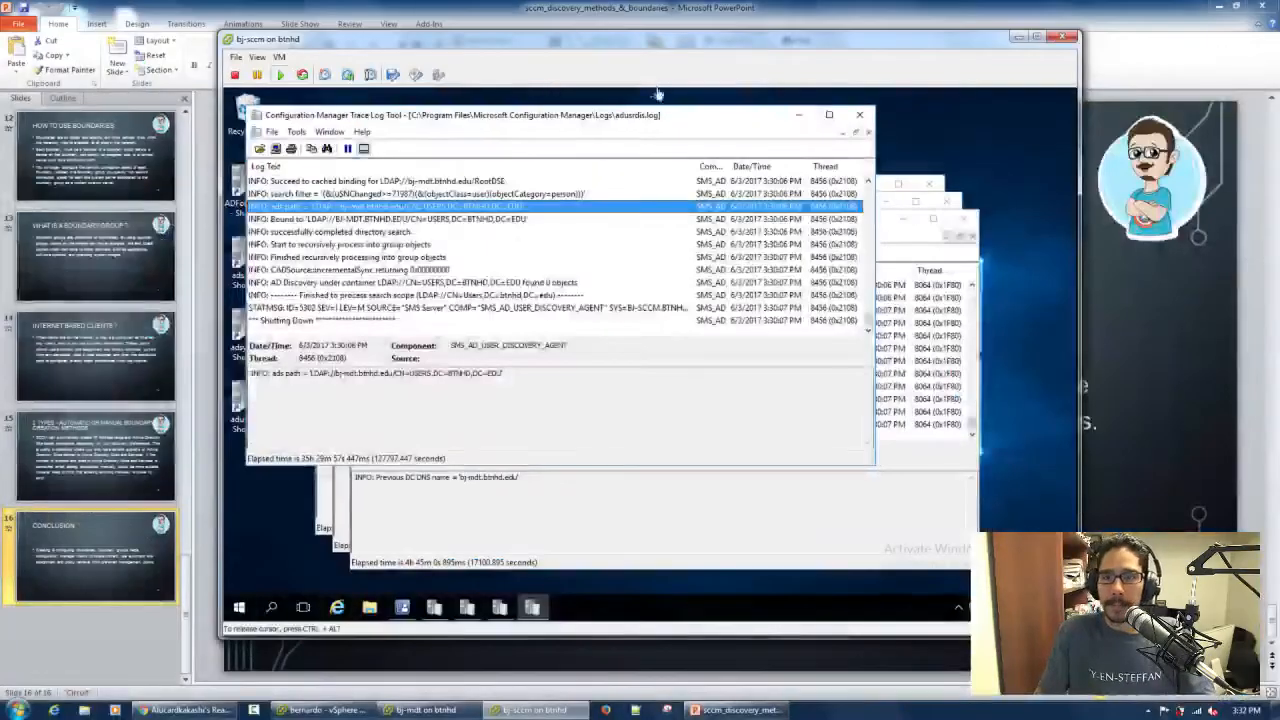
# Close the four open trace log windows: adusrdis, adsysdis, adsgdis and ADForestDisc.
pyautogui.click(866, 116)
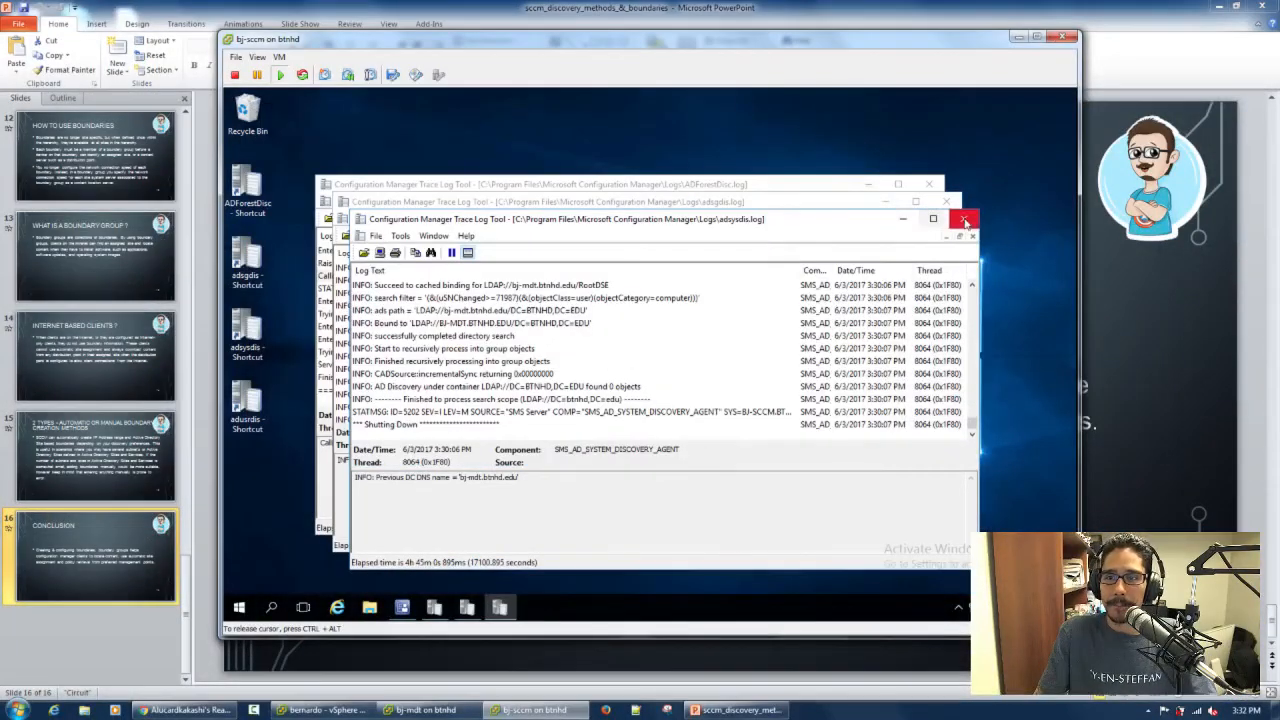
pyautogui.click(945, 218)
pyautogui.click(934, 194)
pyautogui.click(929, 186)
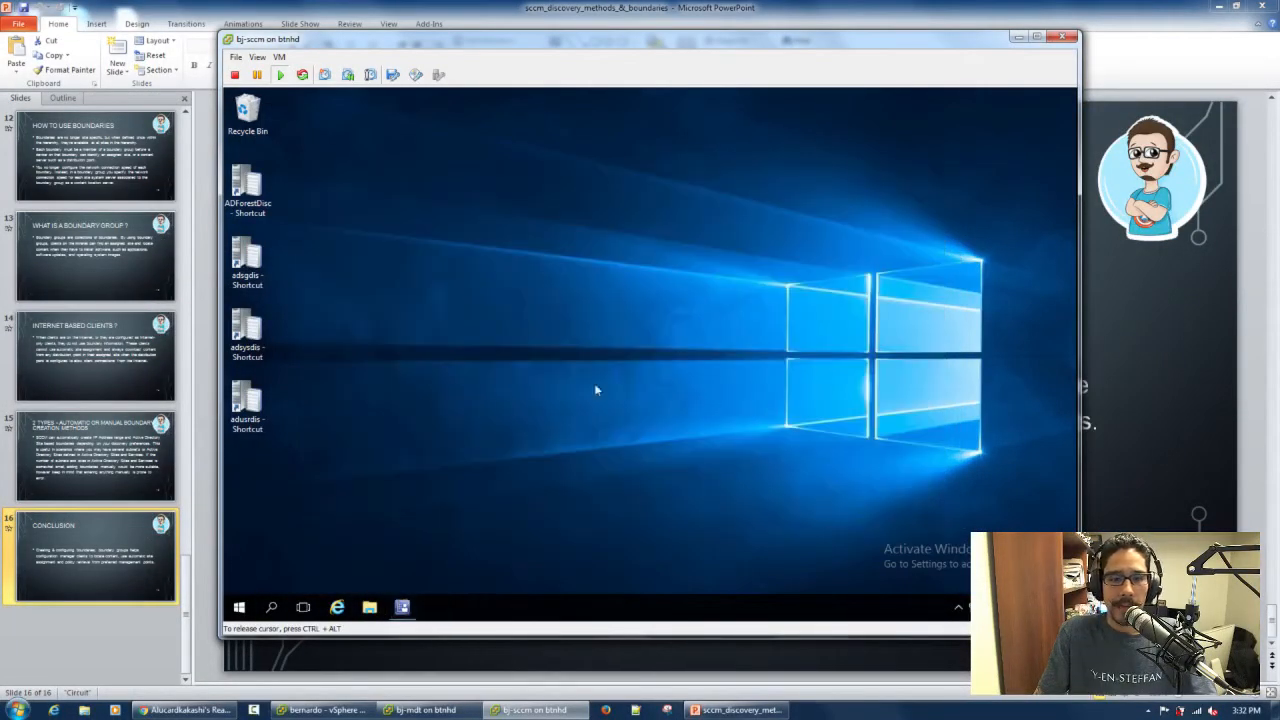
# Restore the Configuration Manager console and examine the discovered users and groups under Users in Assets and Compliance.
pyautogui.click(404, 607)
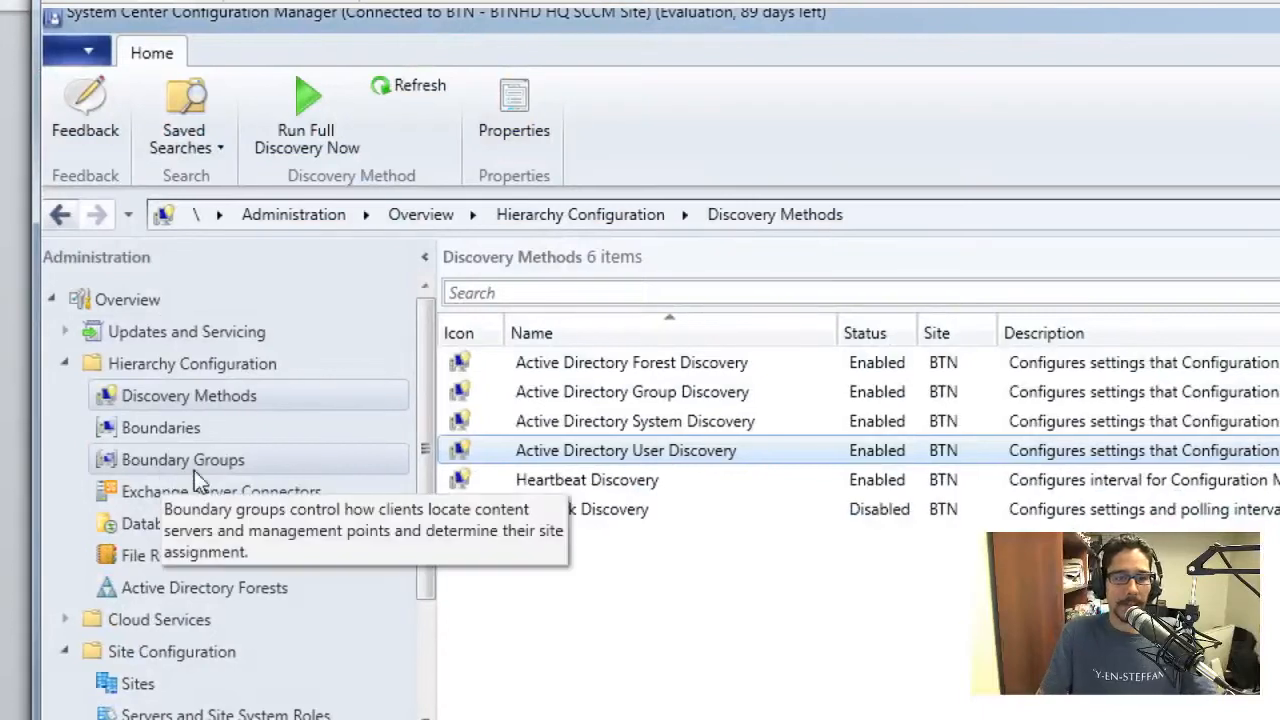
pyautogui.scroll(-2, 290, 498)
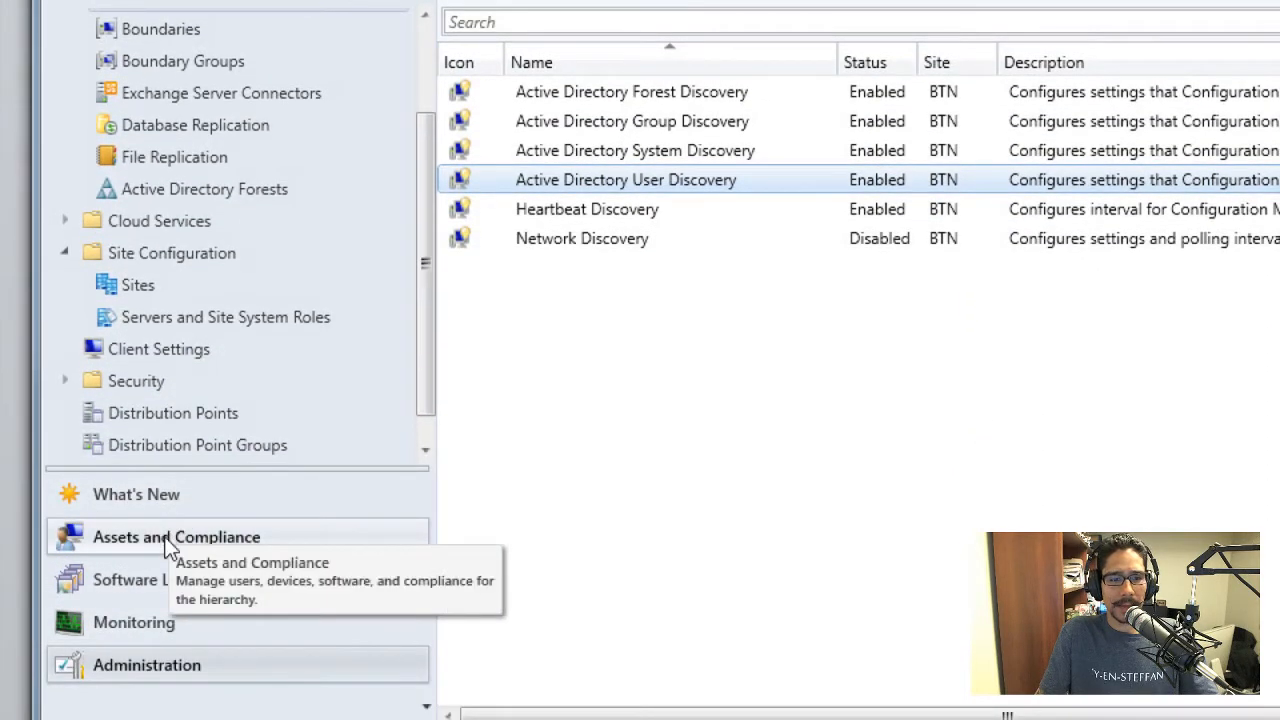
pyautogui.click(167, 540)
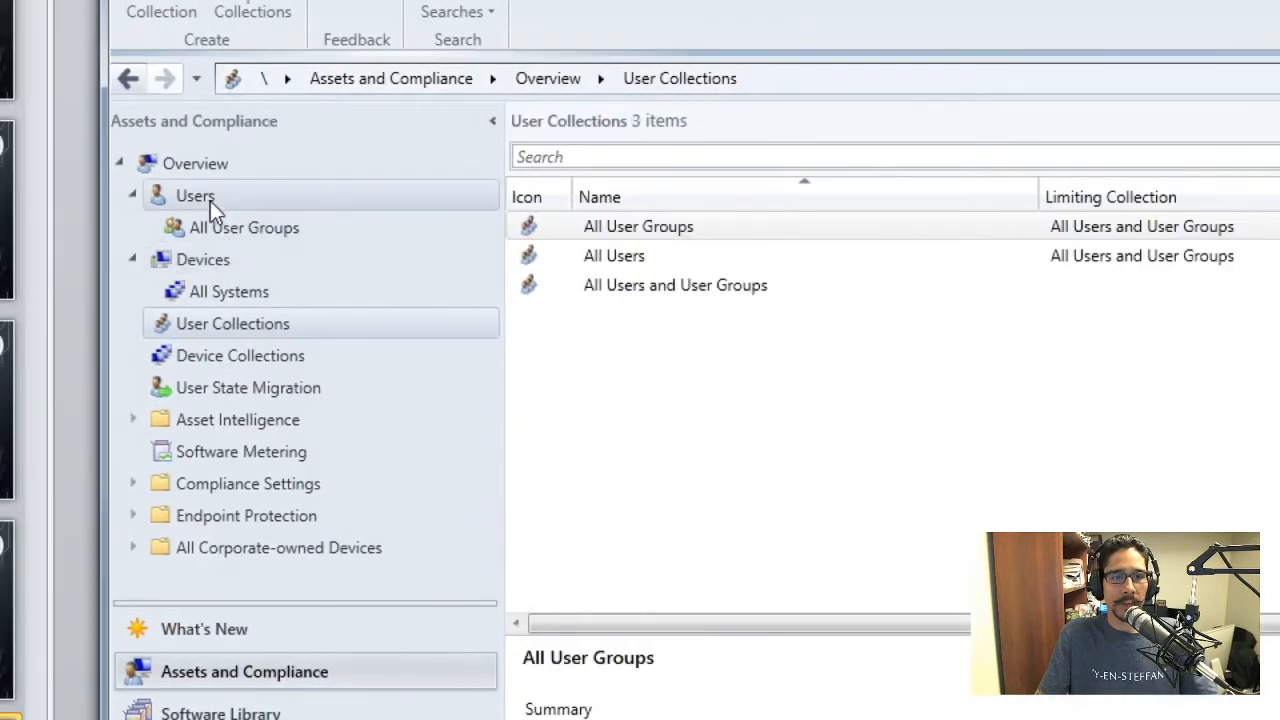
pyautogui.click(203, 198)
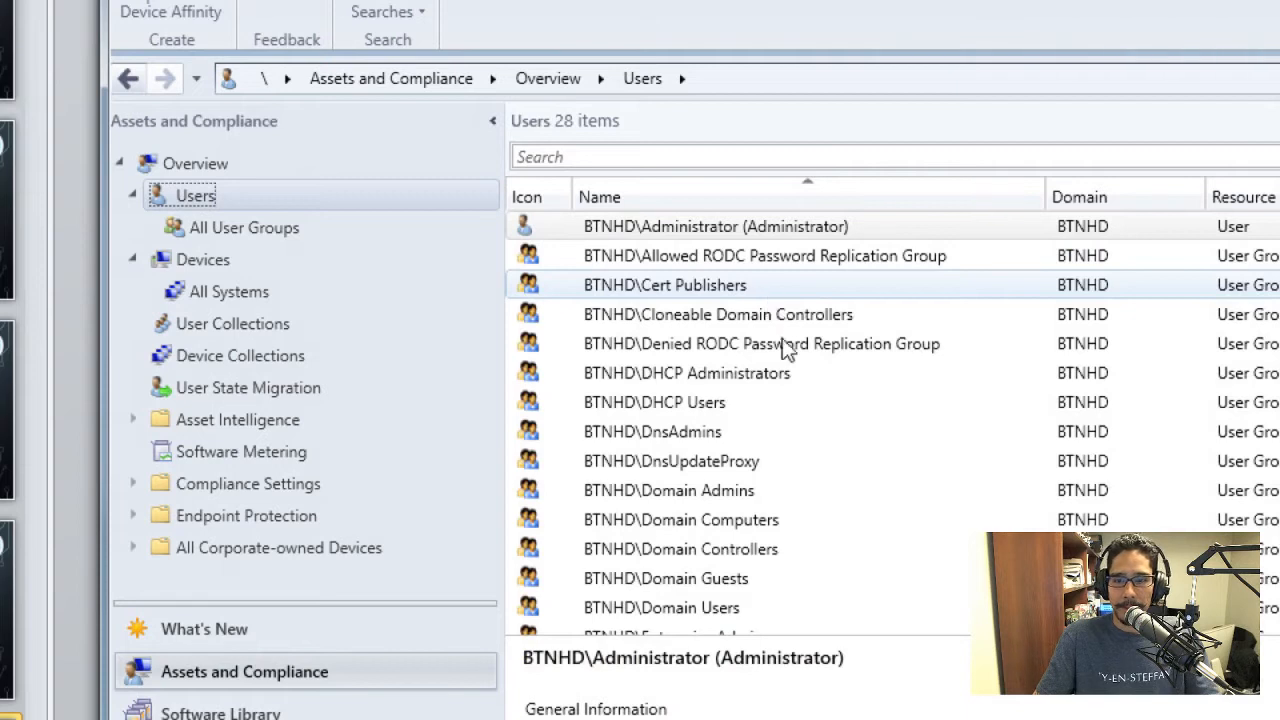
pyautogui.scroll(-3, 806, 471)
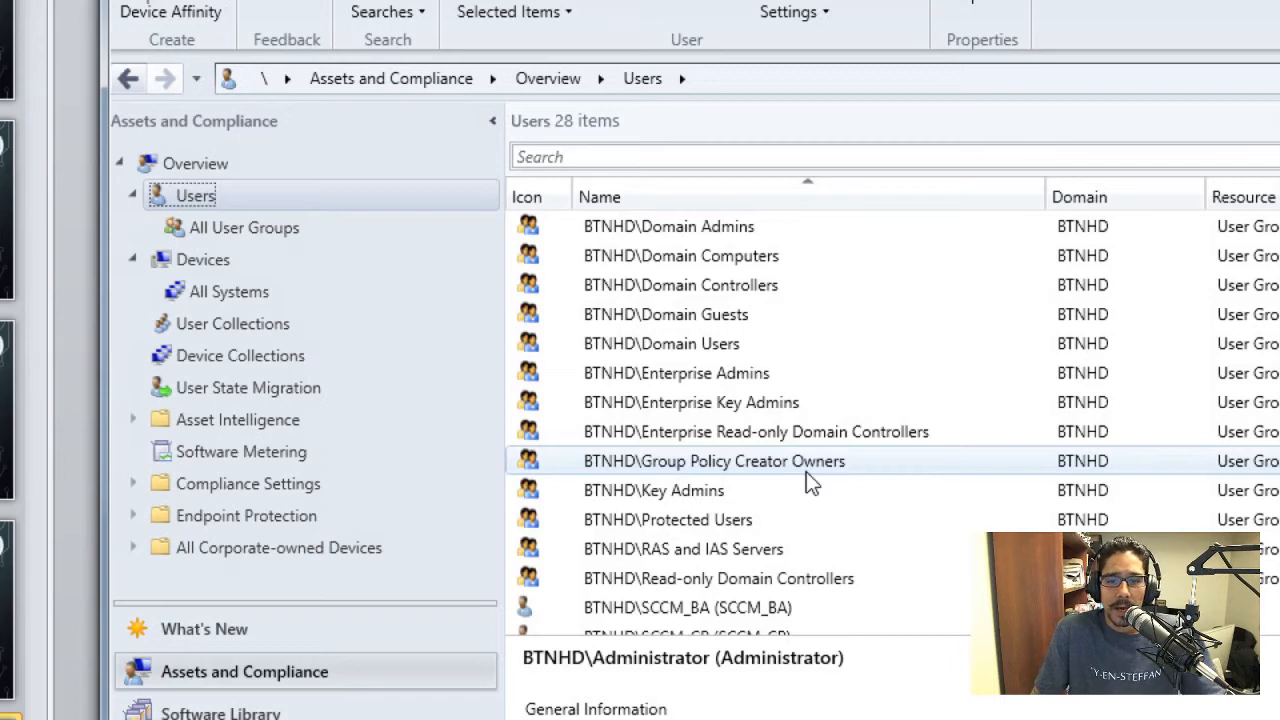
pyautogui.scroll(-2, 810, 483)
pyautogui.scroll(5, 810, 483)
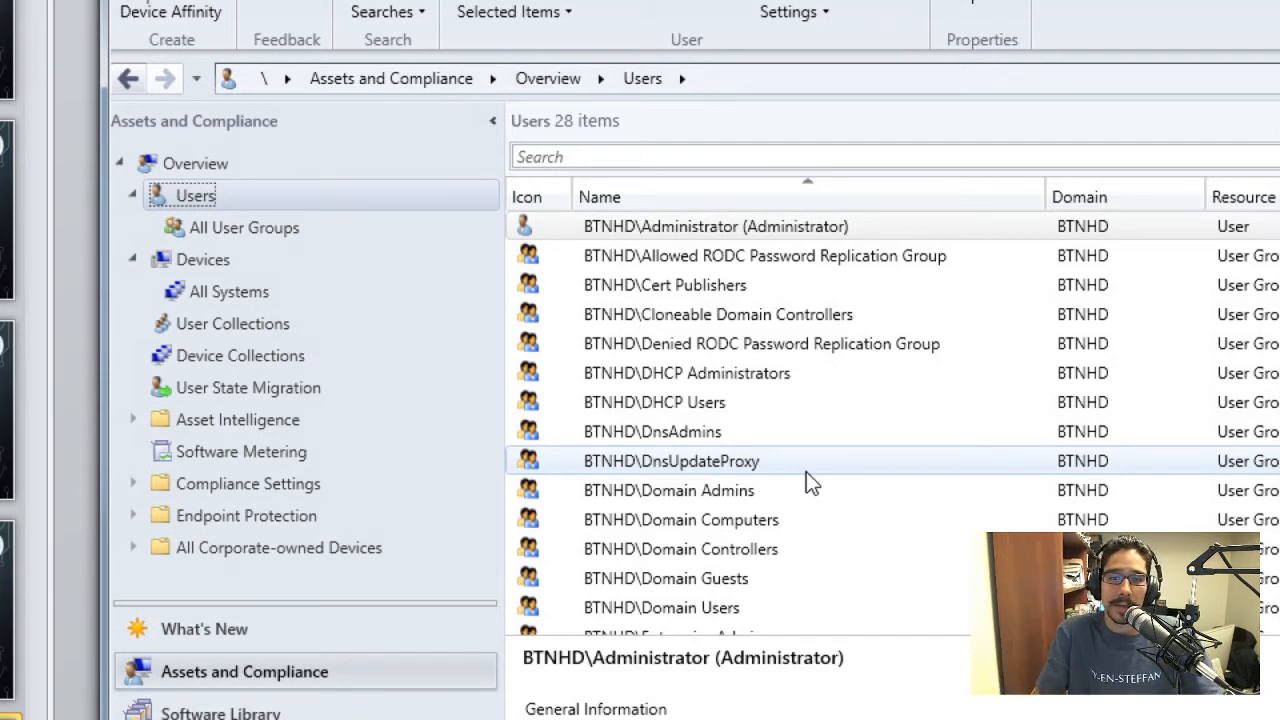
# Highlight the SCCM service accounts in the Users list, starting with SCCM_BA, and review them.
pyautogui.scroll(-5, 810, 483)
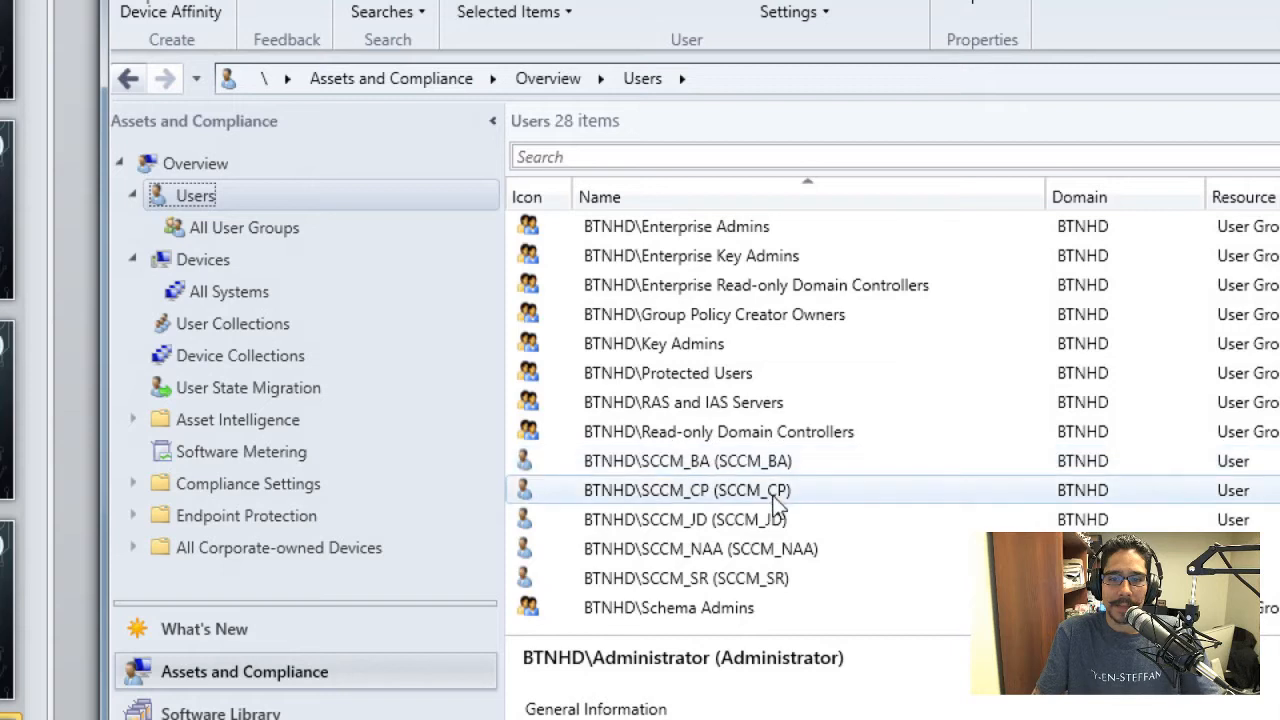
pyautogui.click(773, 463)
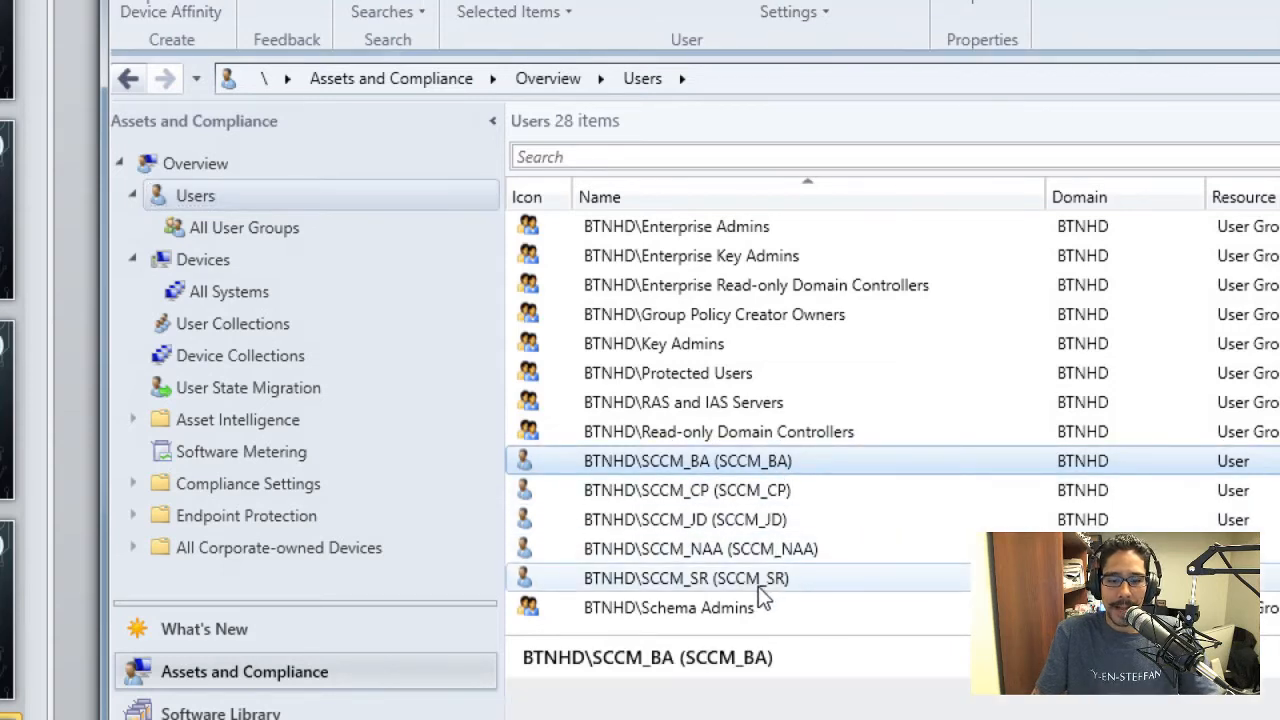
pyautogui.scroll(3, 762, 597)
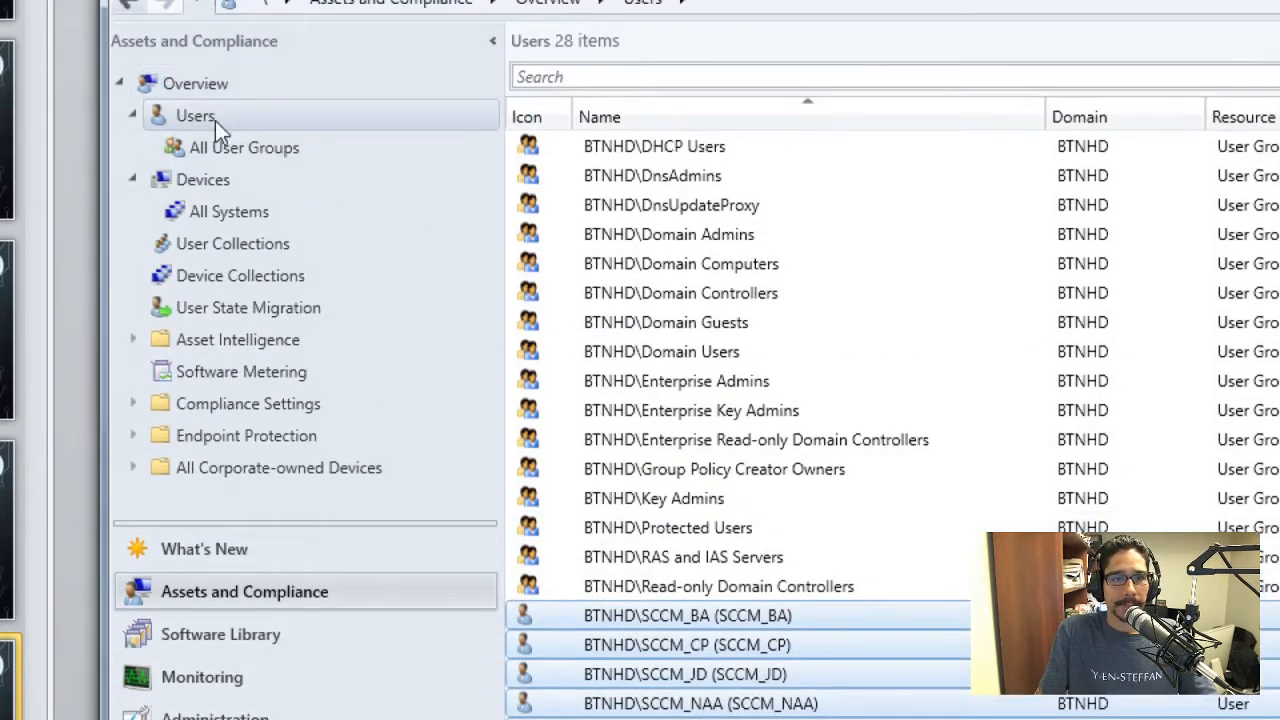
# Examine the discovered computers under Devices and in the All Systems collection.
pyautogui.click(208, 182)
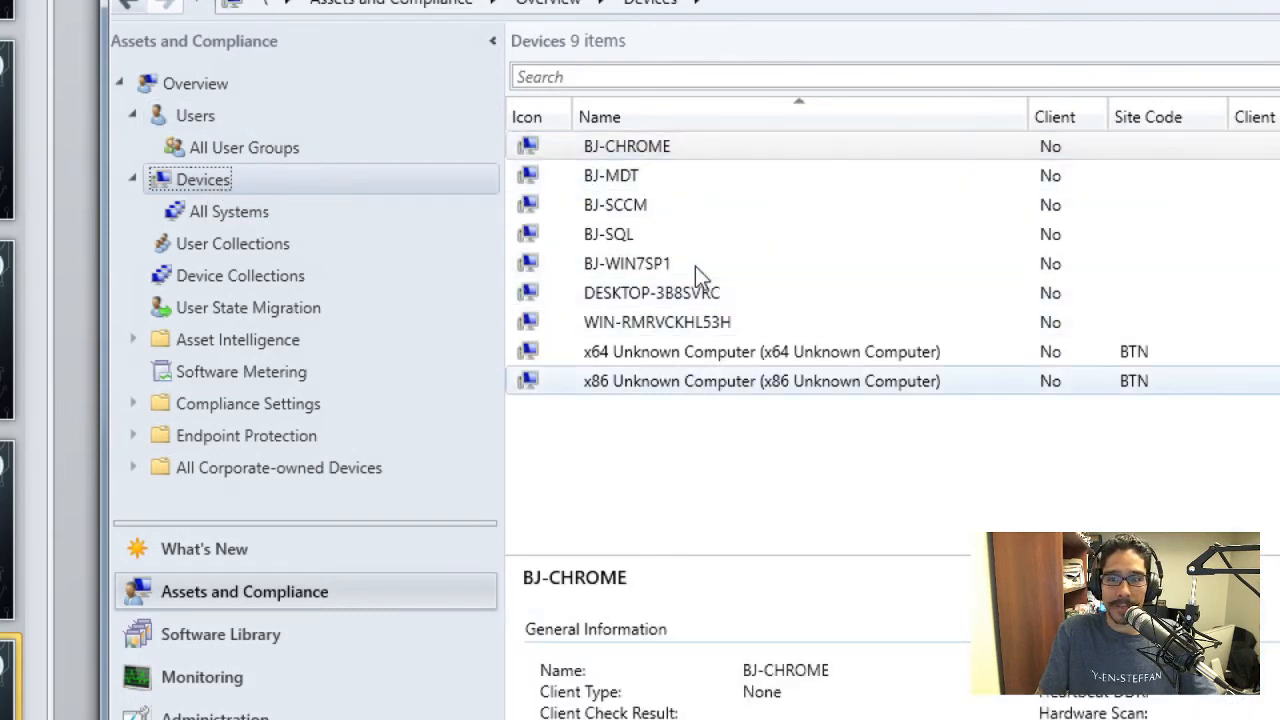
pyautogui.click(656, 158)
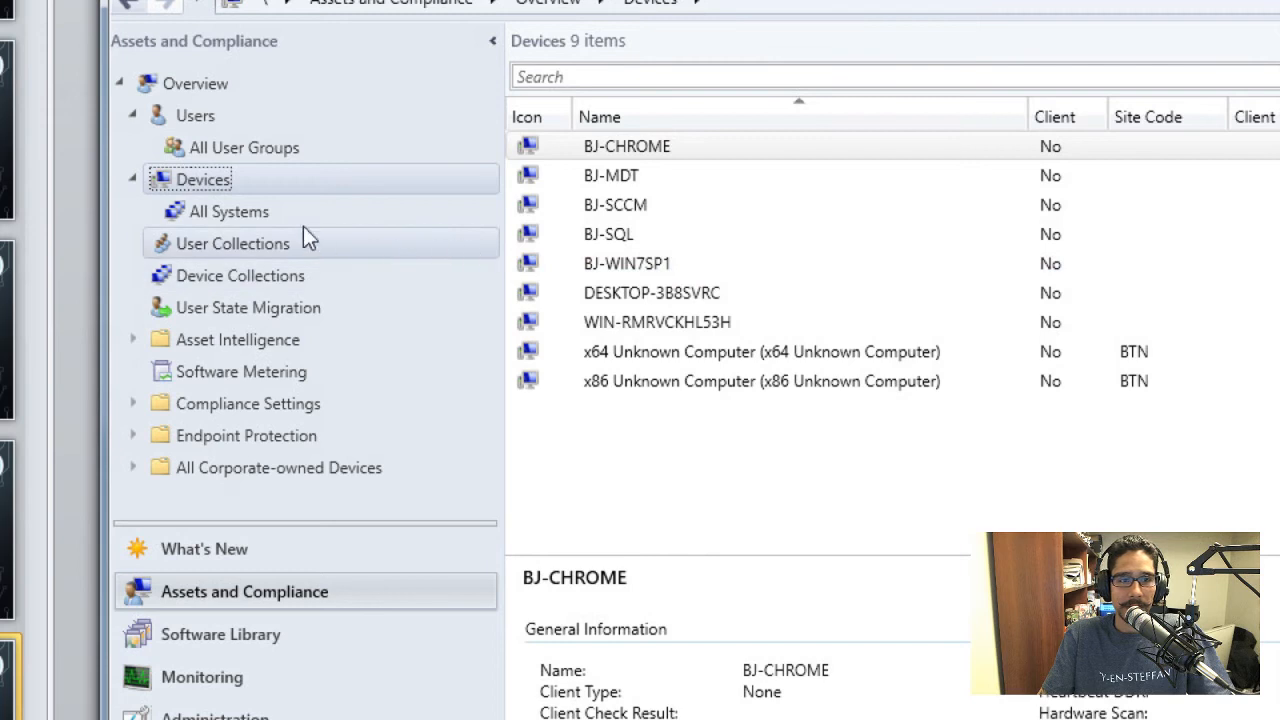
pyautogui.click(227, 215)
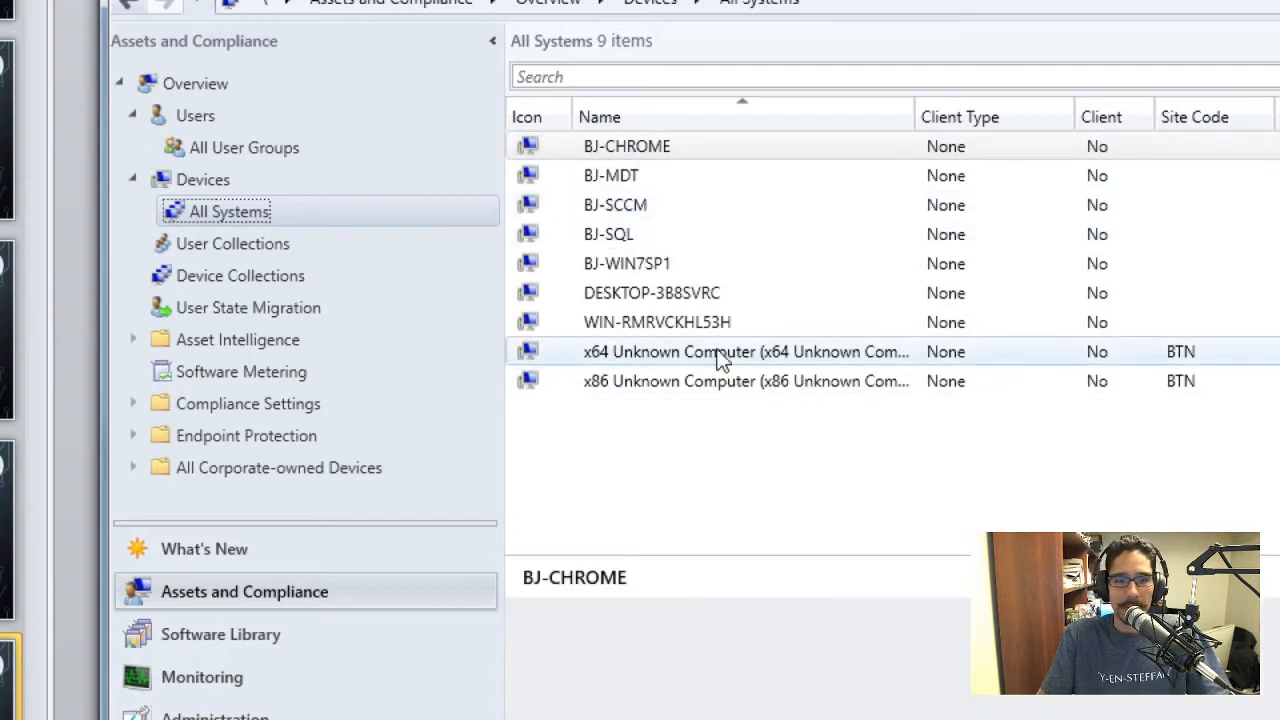
# Open the All Users collection from User Collections and review its members, then collapse and re-expand the Users node.
pyautogui.click(215, 245)
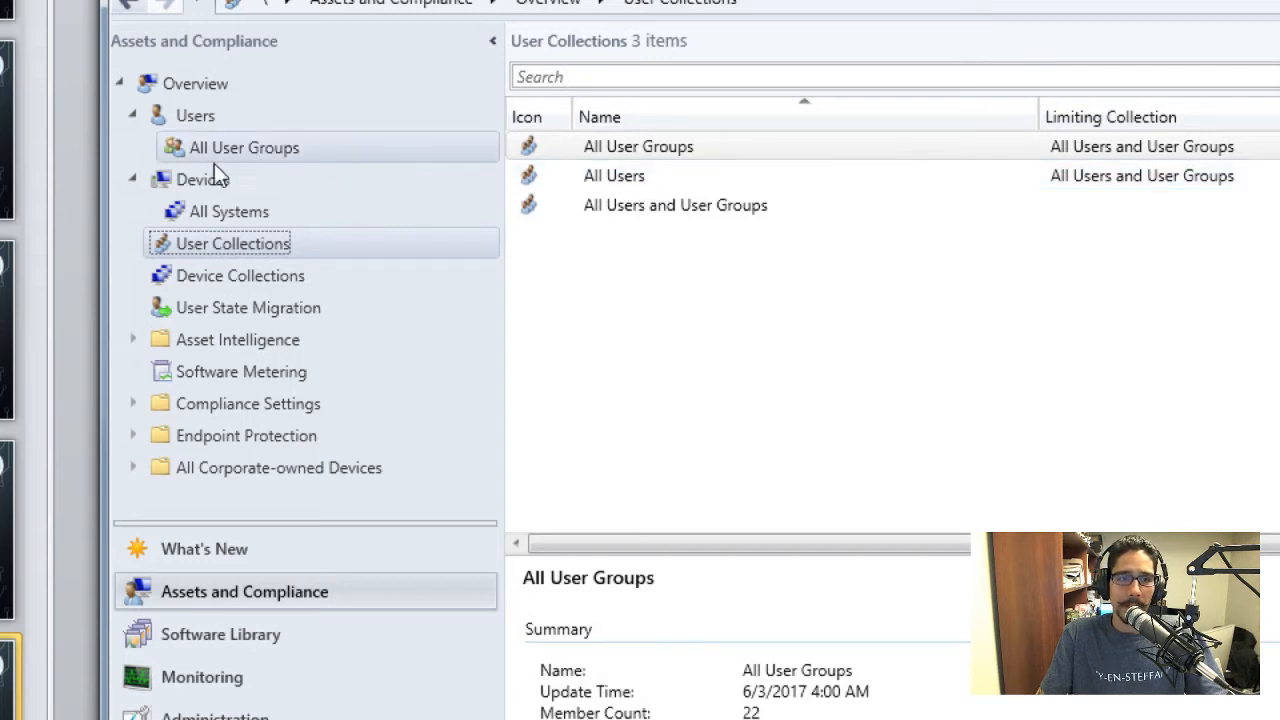
pyautogui.click(626, 177)
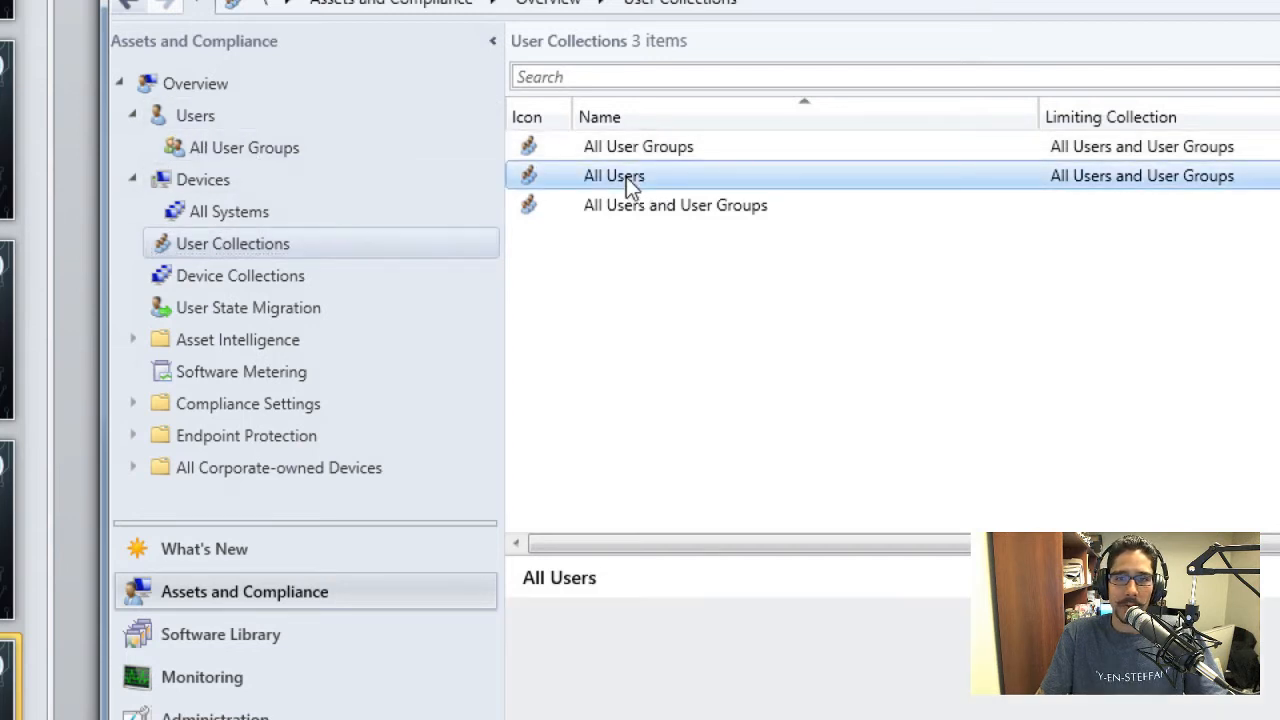
pyautogui.doubleClick(545, 176)
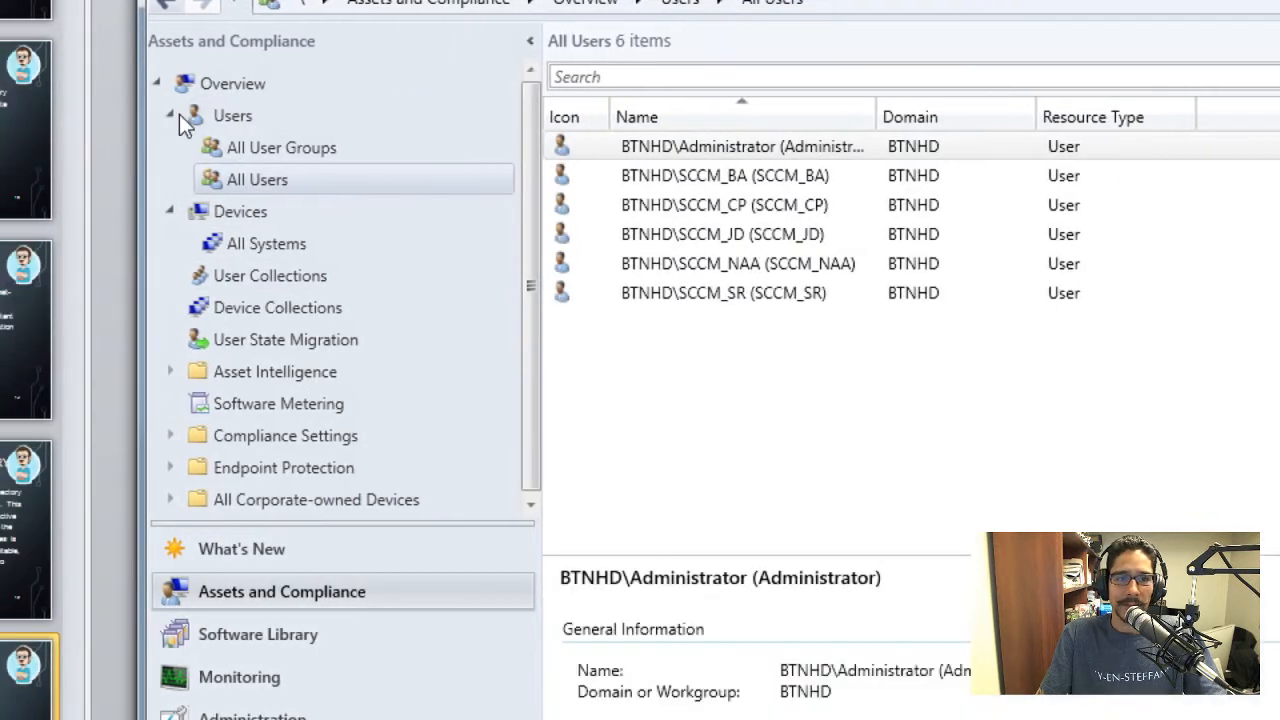
pyautogui.click(175, 114)
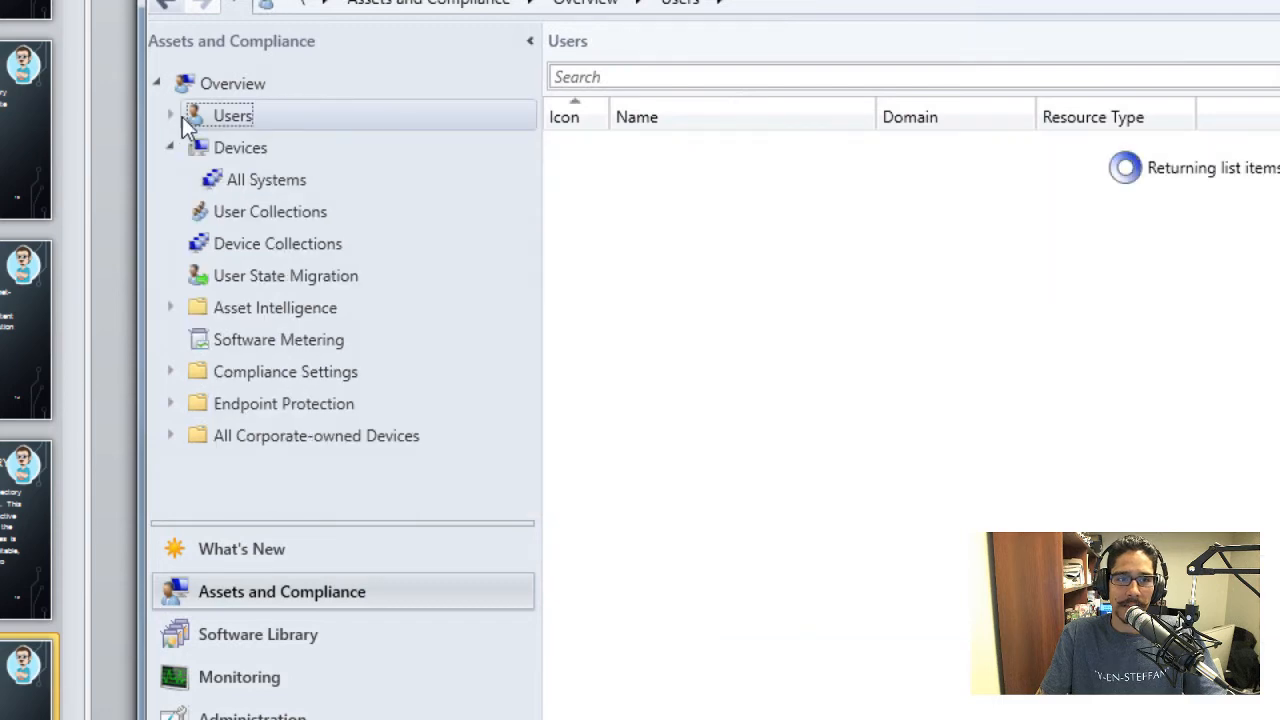
pyautogui.click(170, 114)
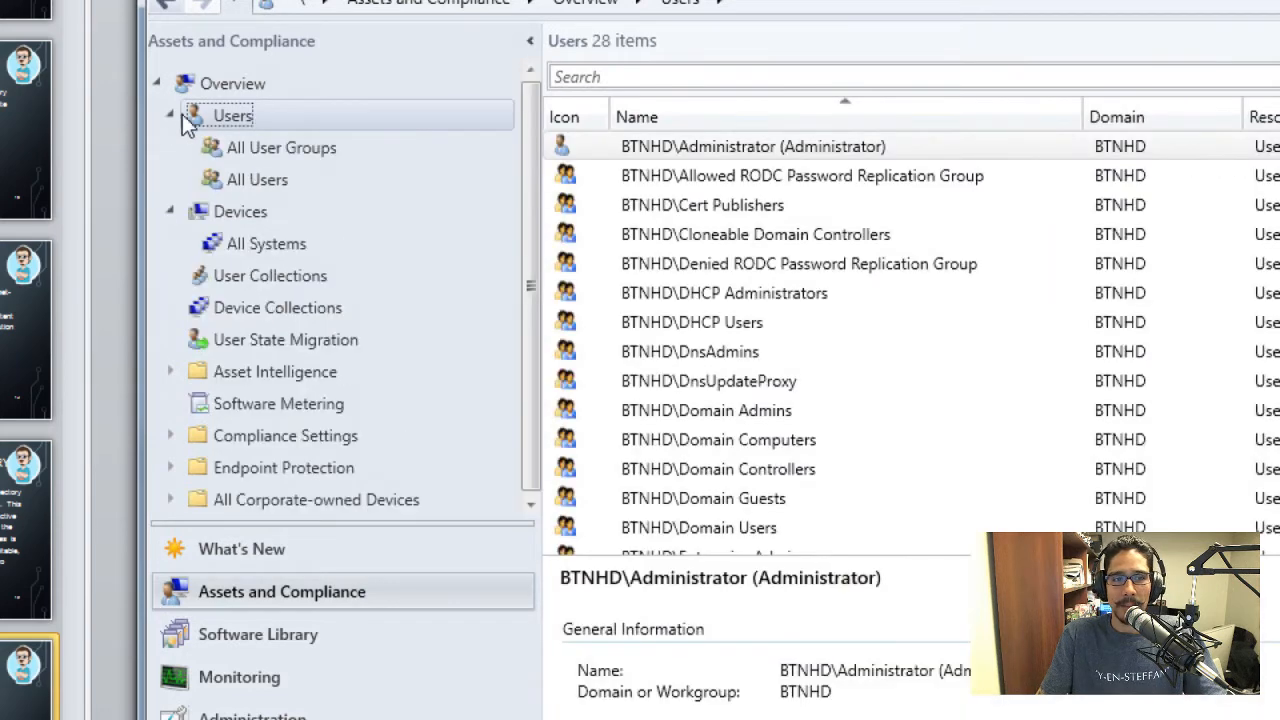
# Open the All Users and User Groups collection from User Collections and examine its members.
pyautogui.click(271, 274)
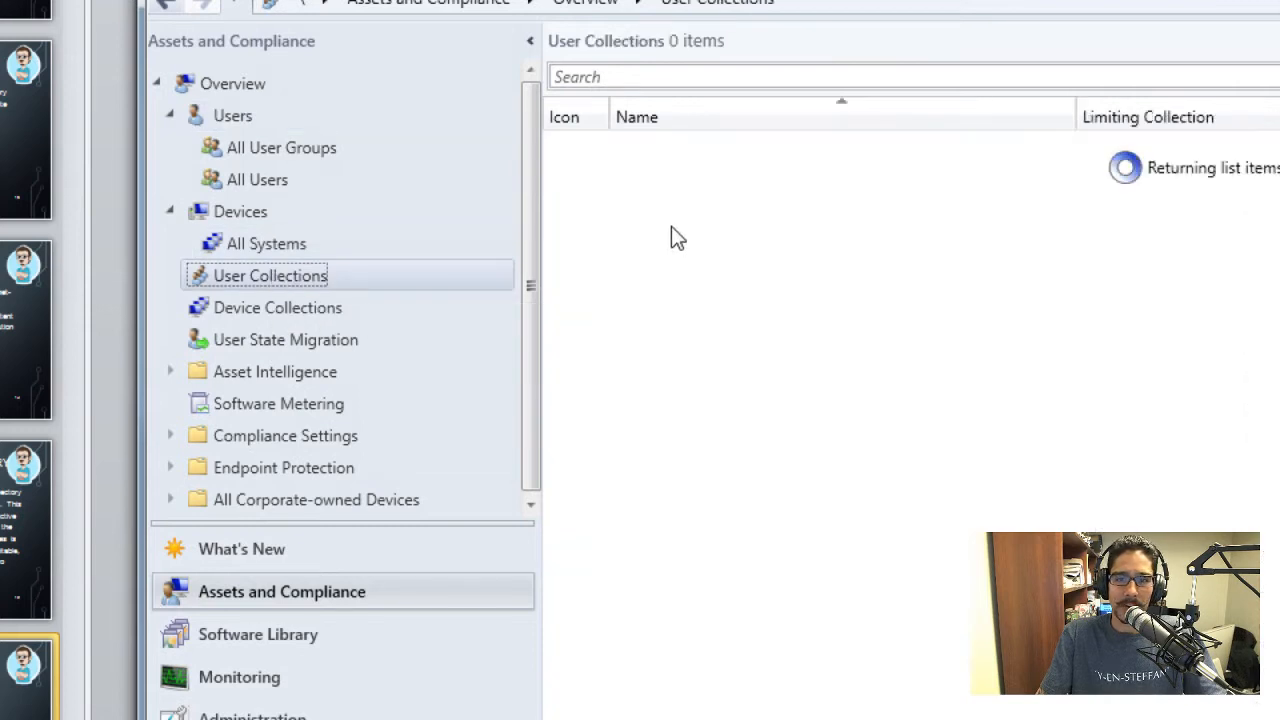
pyautogui.click(680, 210)
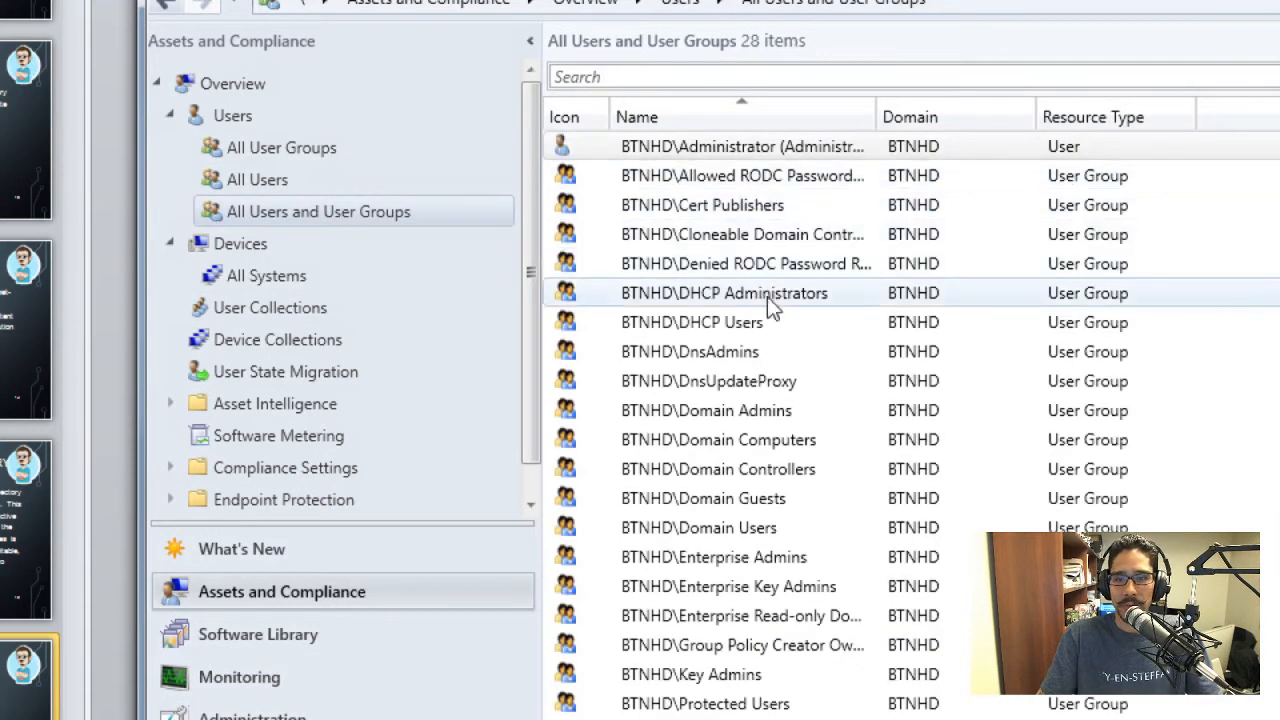
pyautogui.scroll(-1, 767, 365)
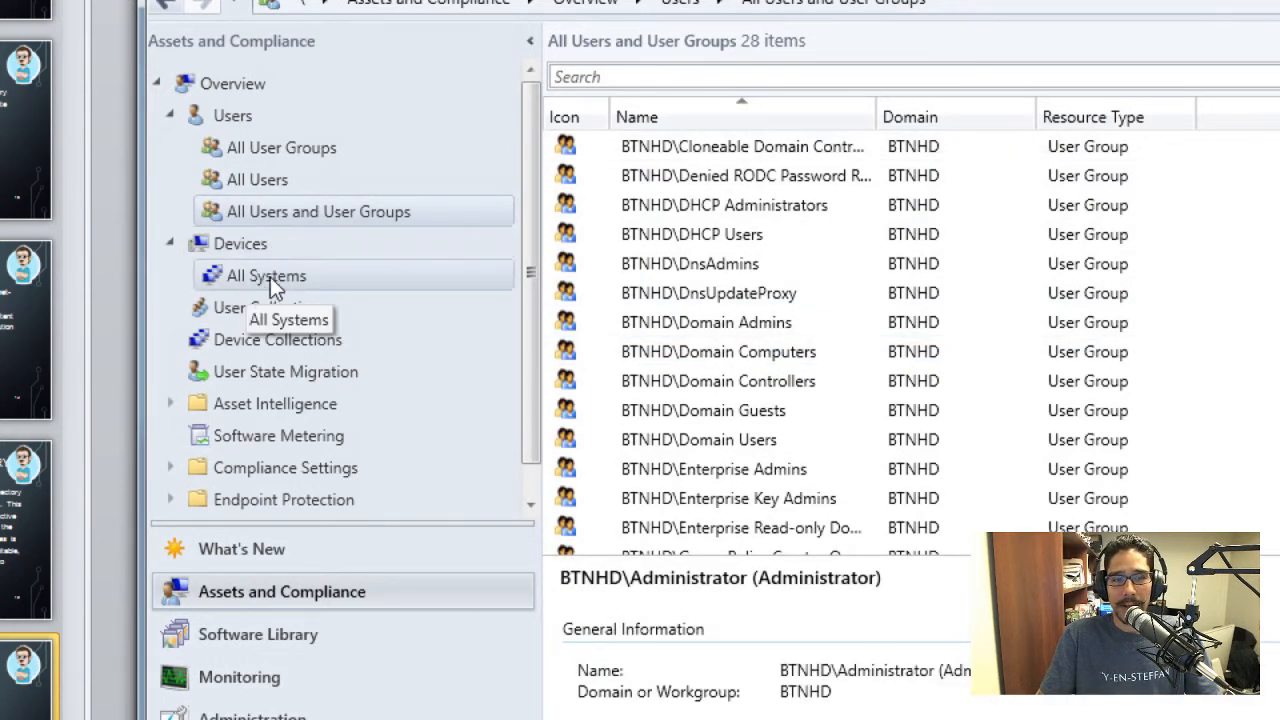
# Open the All Unknown Computers device collection and widen its Name column to read the full computer names.
pyautogui.click(267, 342)
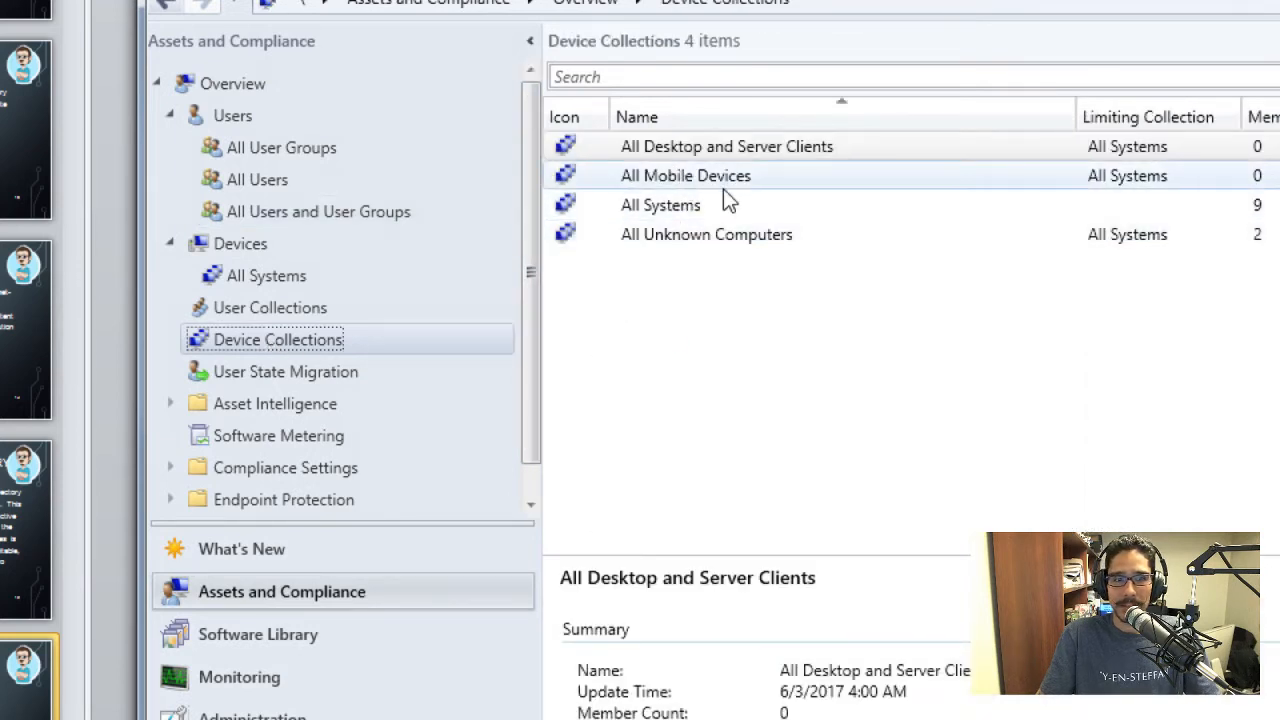
pyautogui.click(671, 239)
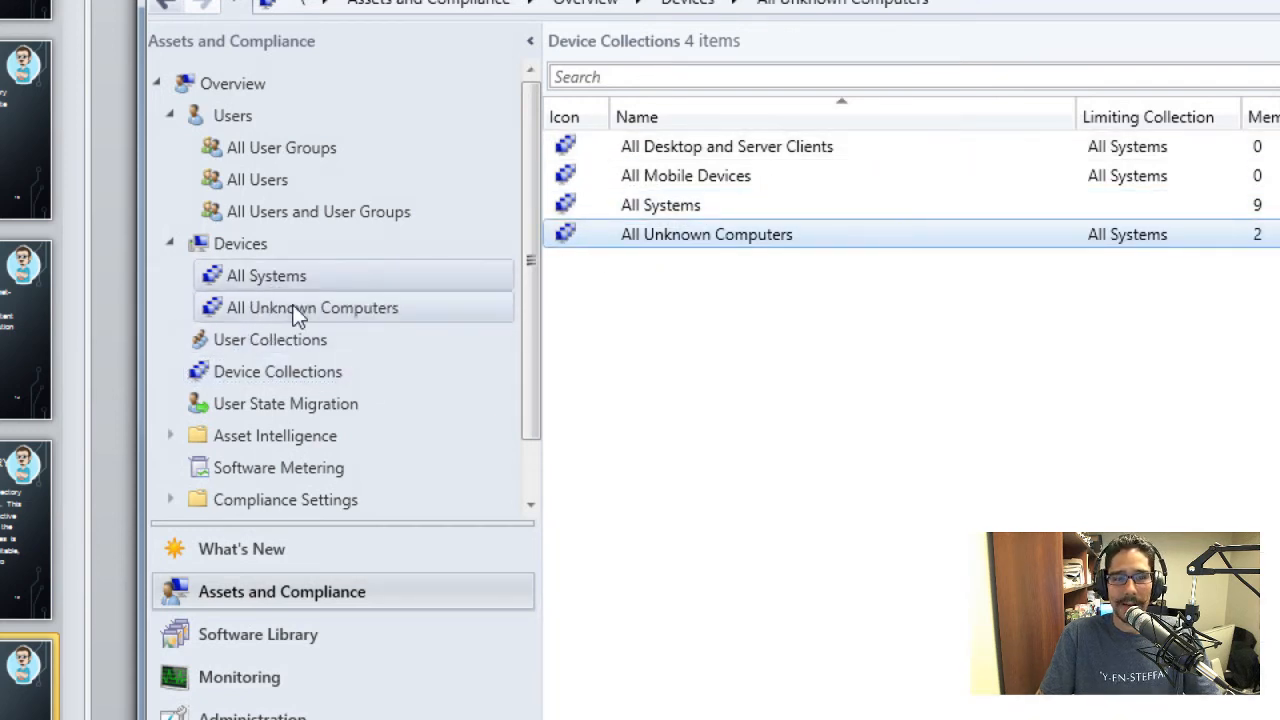
pyautogui.click(297, 310)
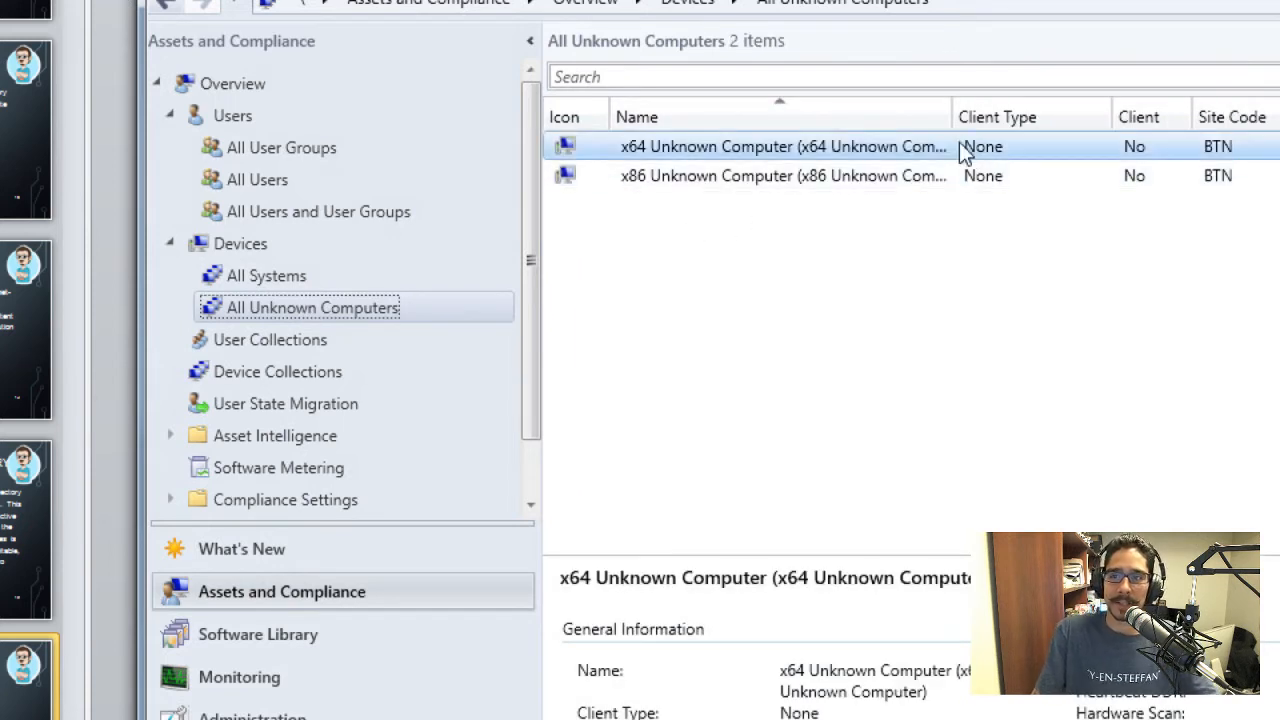
pyautogui.moveTo(956, 117); pyautogui.dragTo(994, 113)
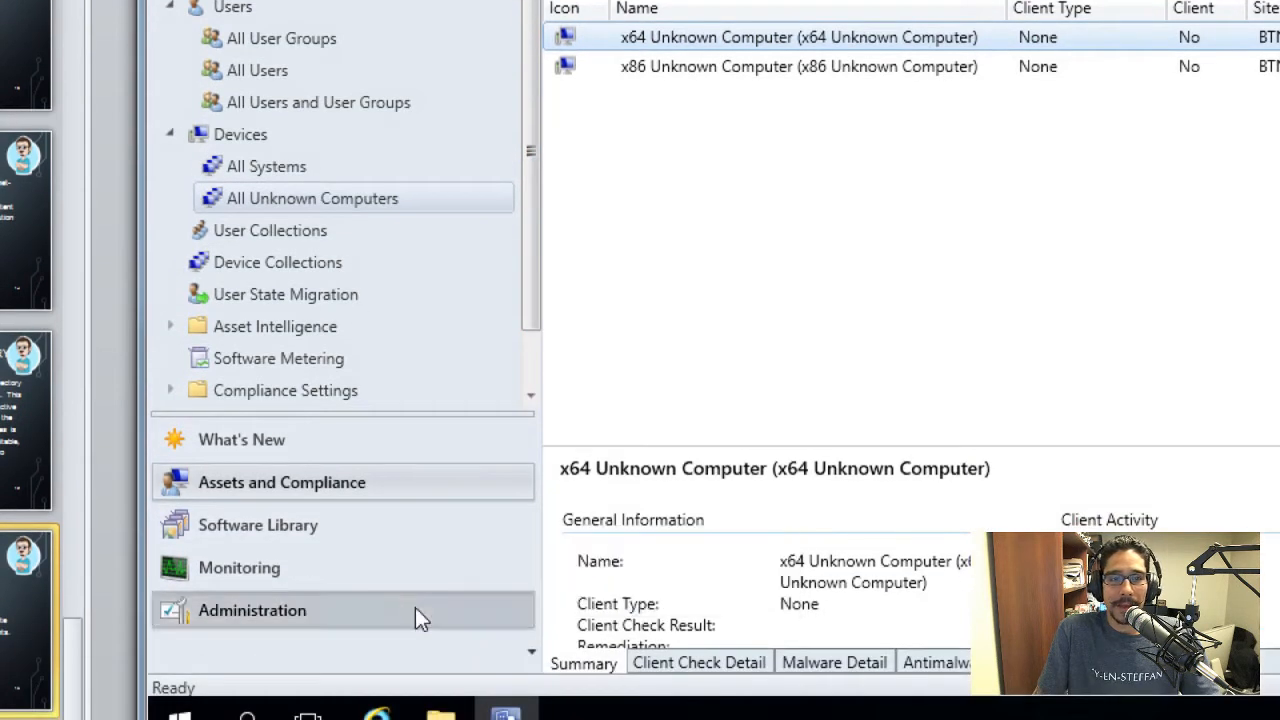
# Return to Discovery Methods in Administration and check the run-discovery options for Active Directory Forest Discovery and Group Discovery.
pyautogui.click(416, 610)
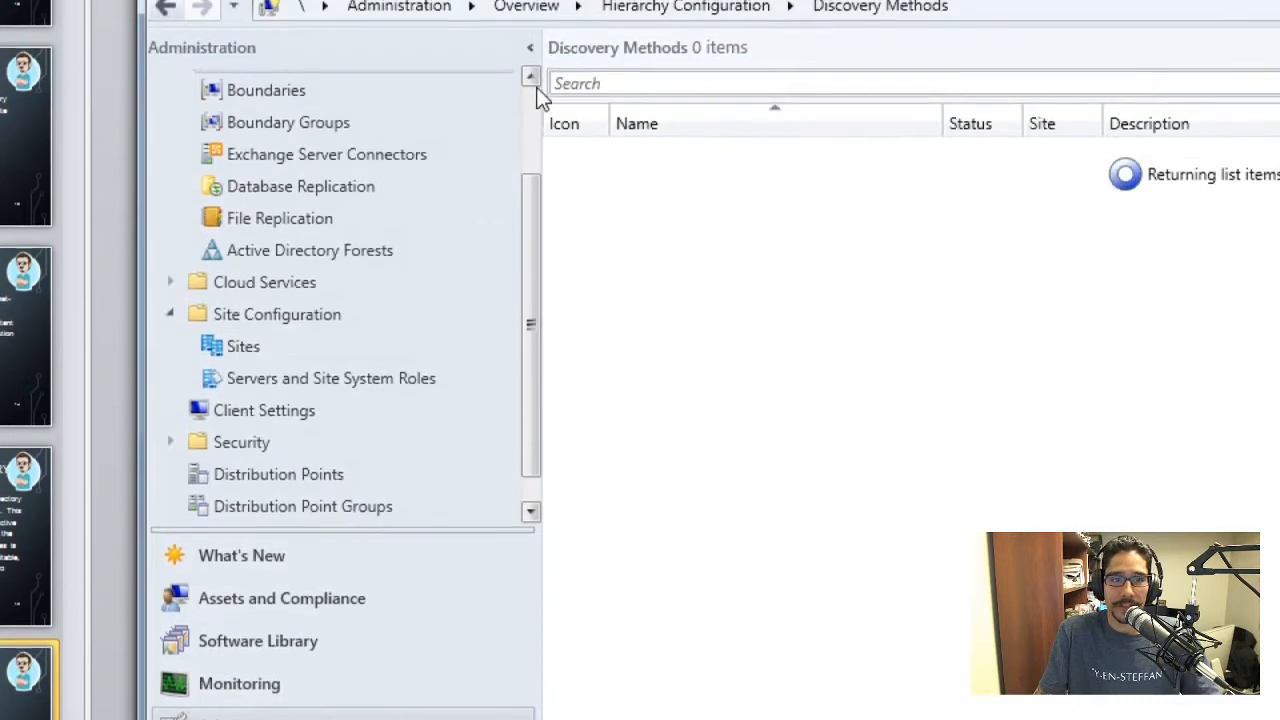
pyautogui.scroll(2, 530, 87)
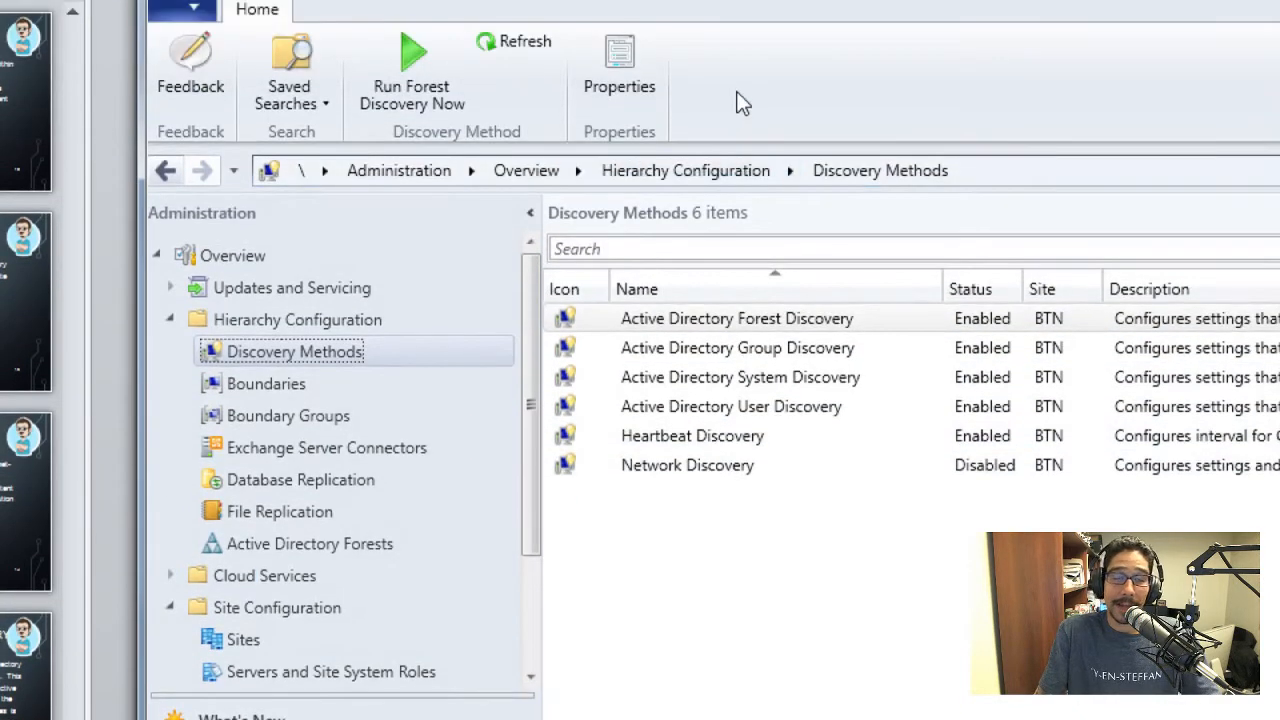
pyautogui.click(697, 322)
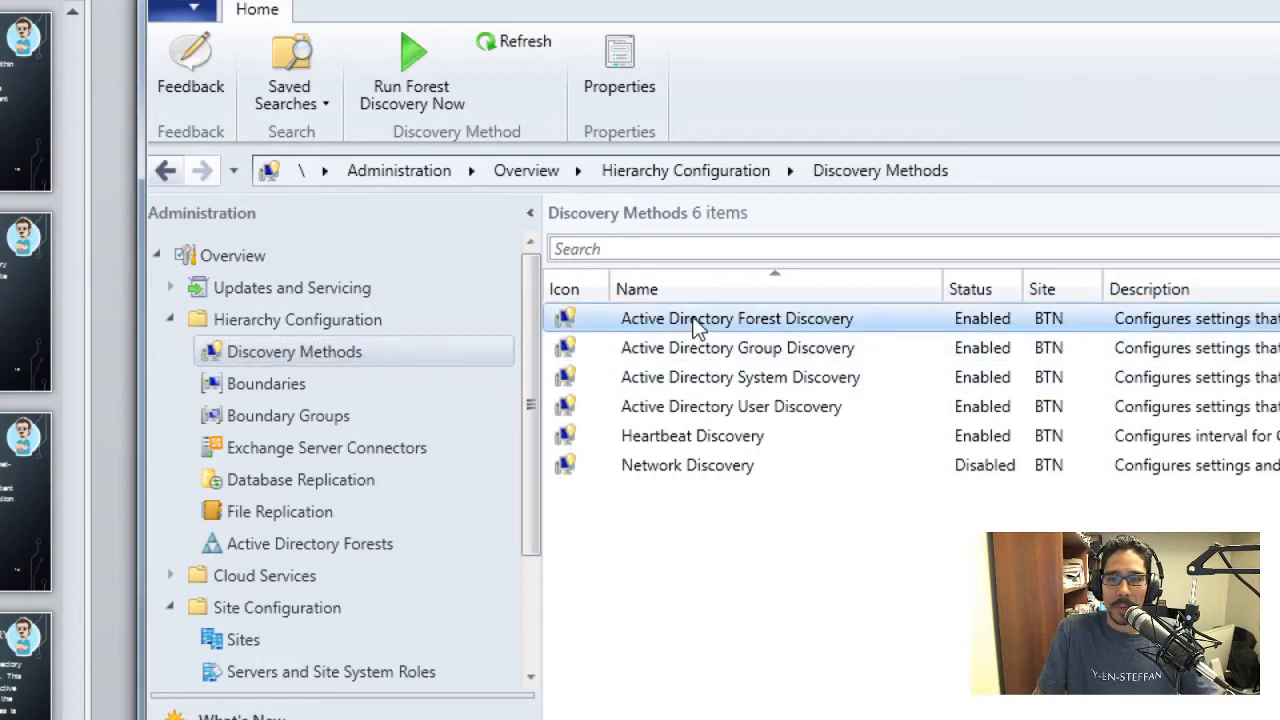
pyautogui.rightClick(697, 328)
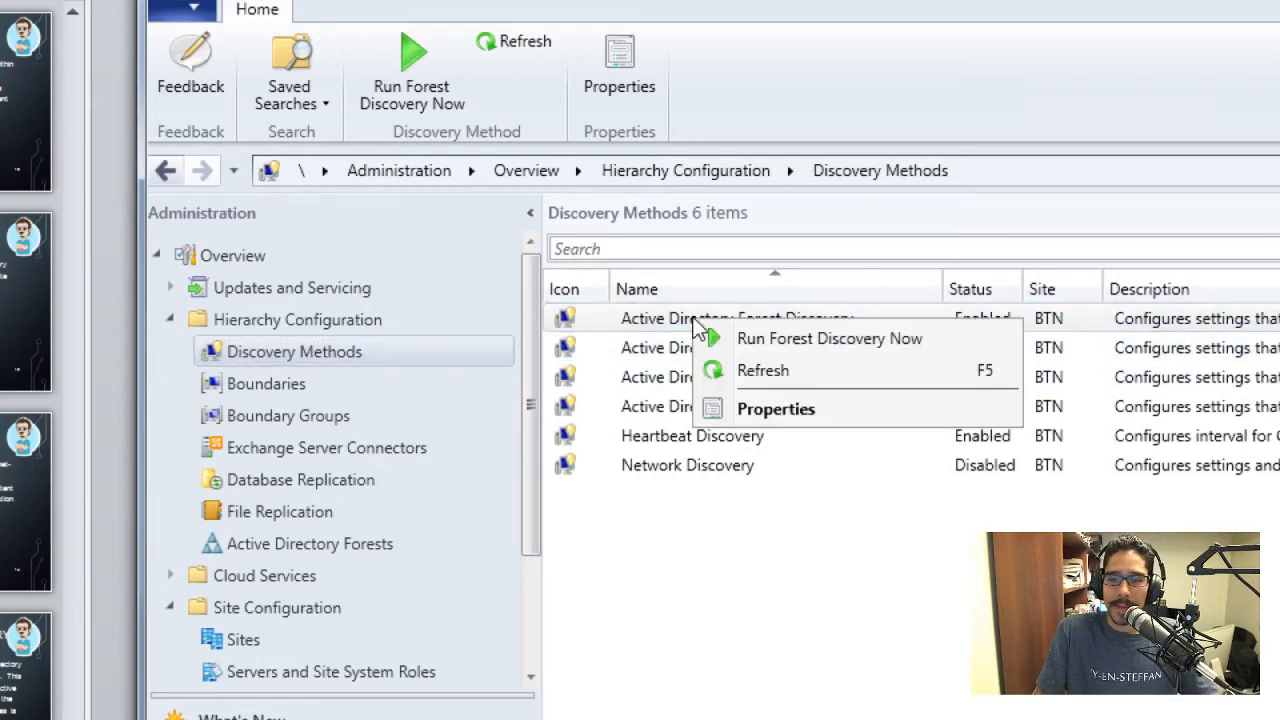
pyautogui.click(647, 350)
pyautogui.rightClick(652, 353)
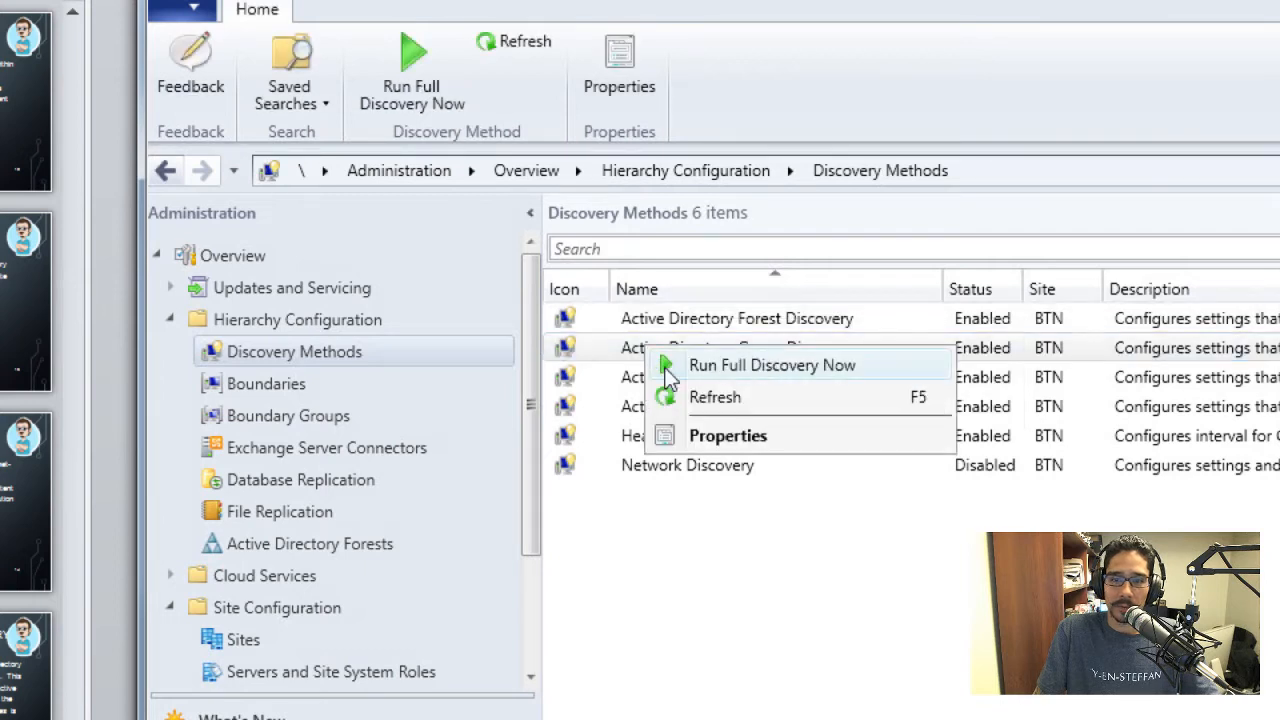
pyautogui.click(640, 580)
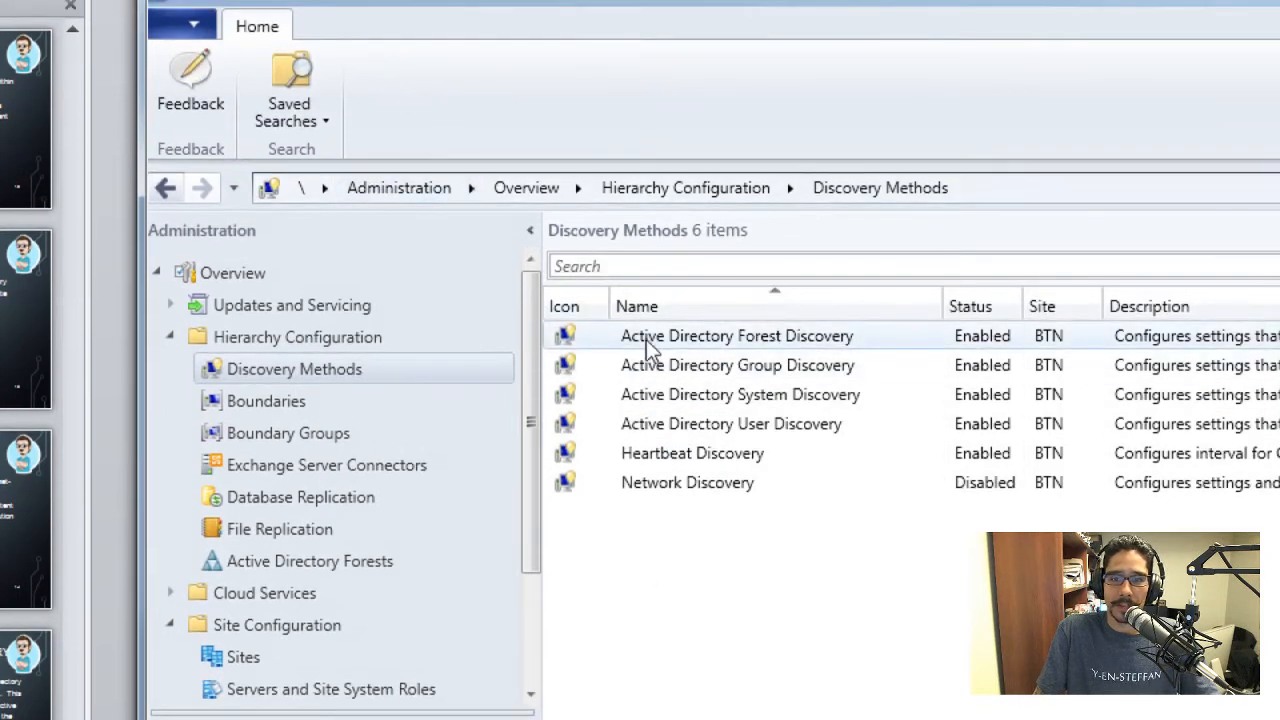
pyautogui.click(648, 345)
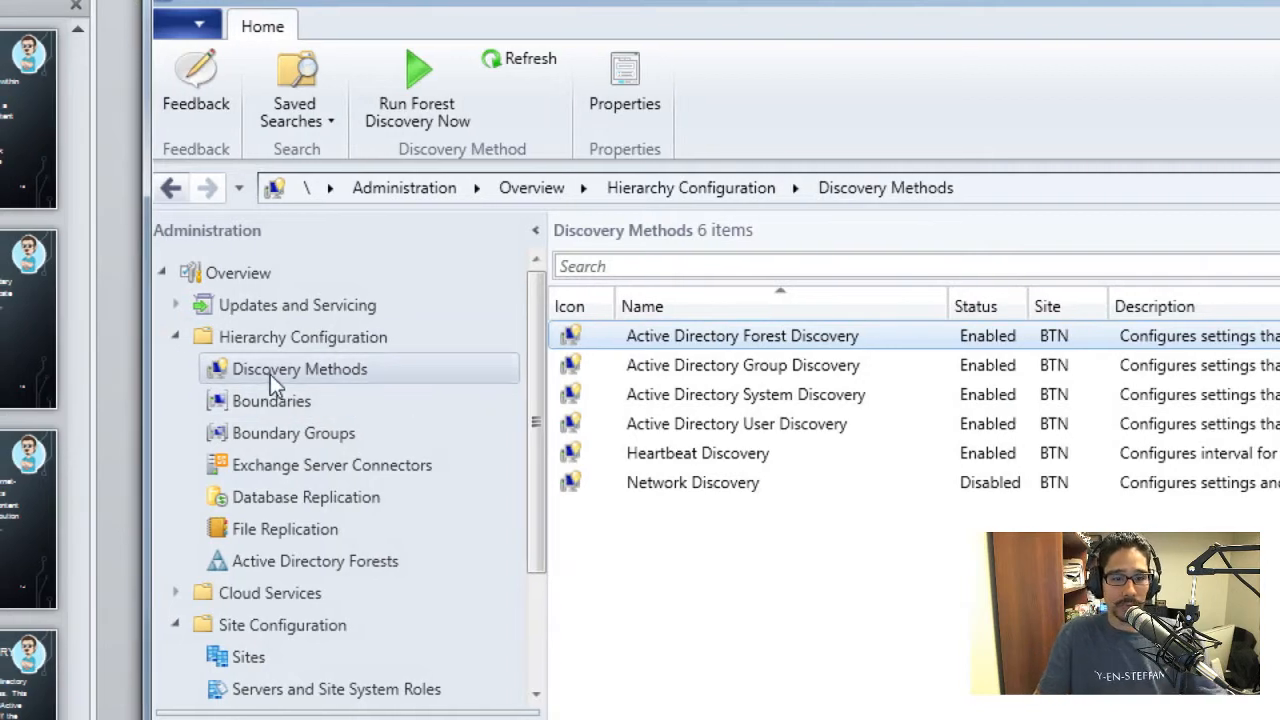
# Show the site boundaries and compare them with the subnet in Active Directory Sites and Services on the bj-mdt virtual machine.
pyautogui.click(293, 406)
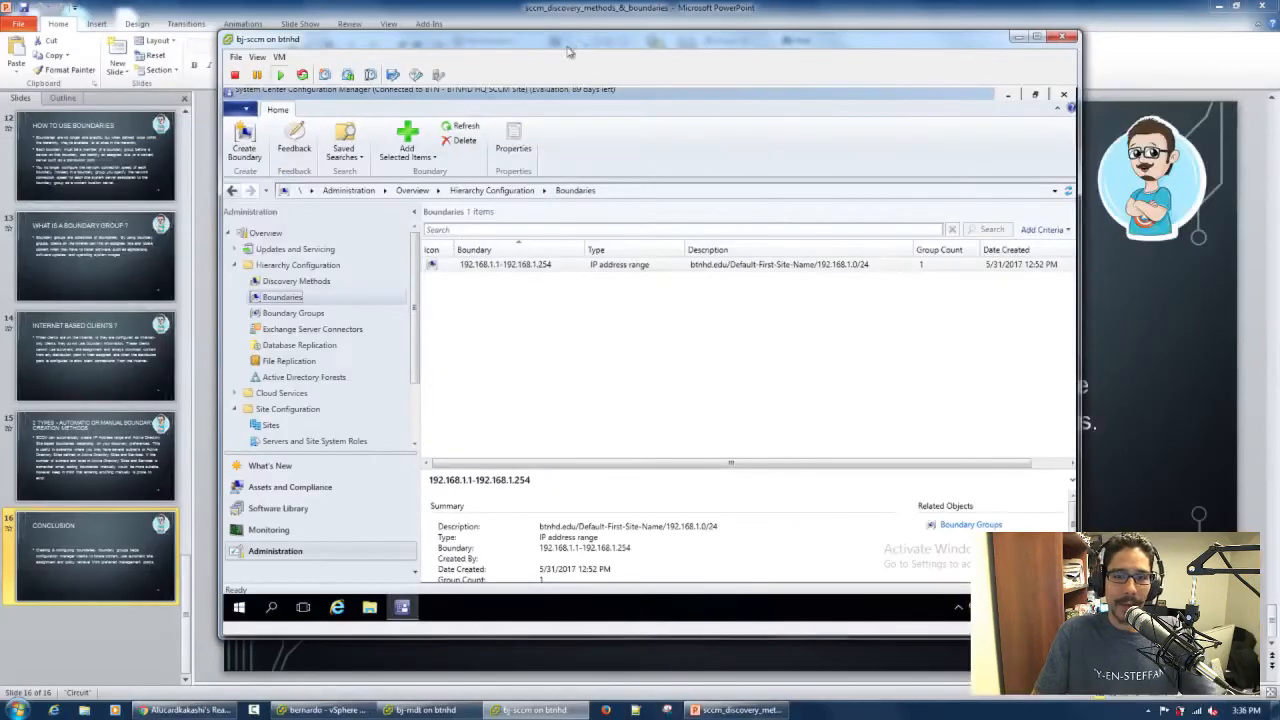
pyautogui.click(426, 710)
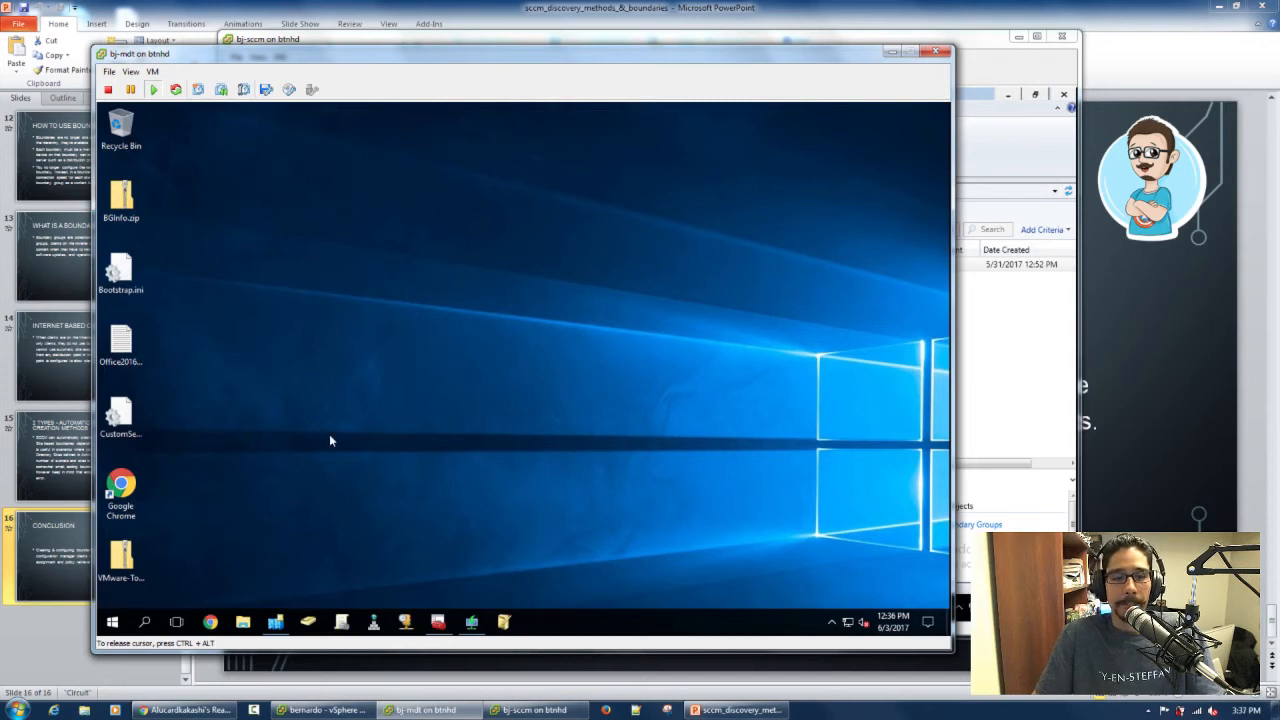
pyautogui.click(274, 624)
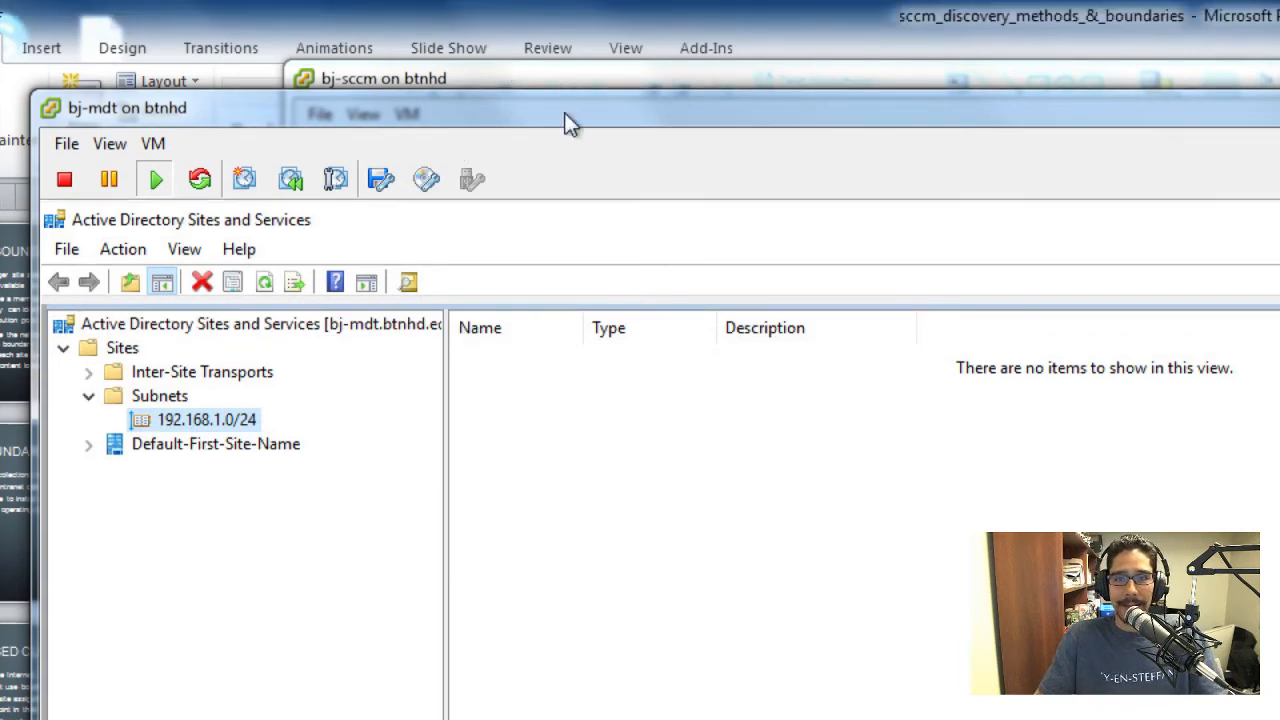
pyautogui.moveTo(565, 122); pyautogui.dragTo(911, 595)
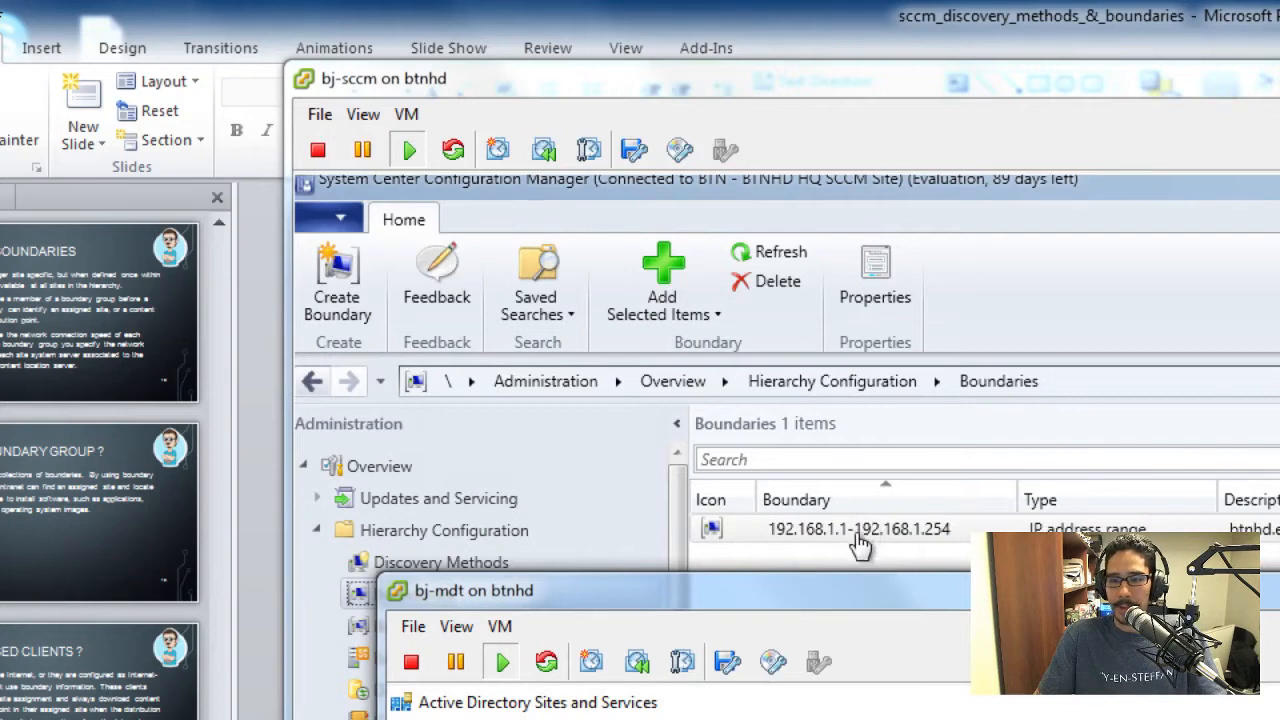
pyautogui.moveTo(770, 590); pyautogui.dragTo(437, 43)
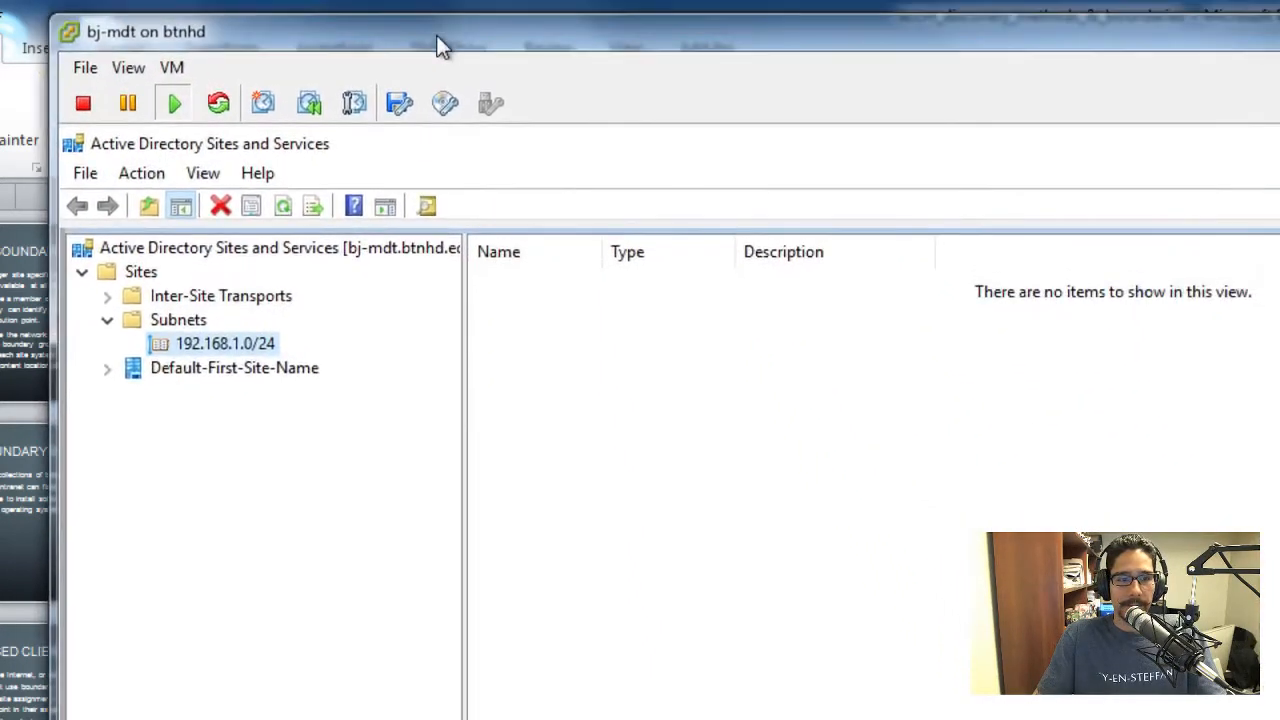
# Open the properties of the 192.168.1.0/24 subnet and examine its description, site assignment and prefix.
pyautogui.rightClick(206, 343)
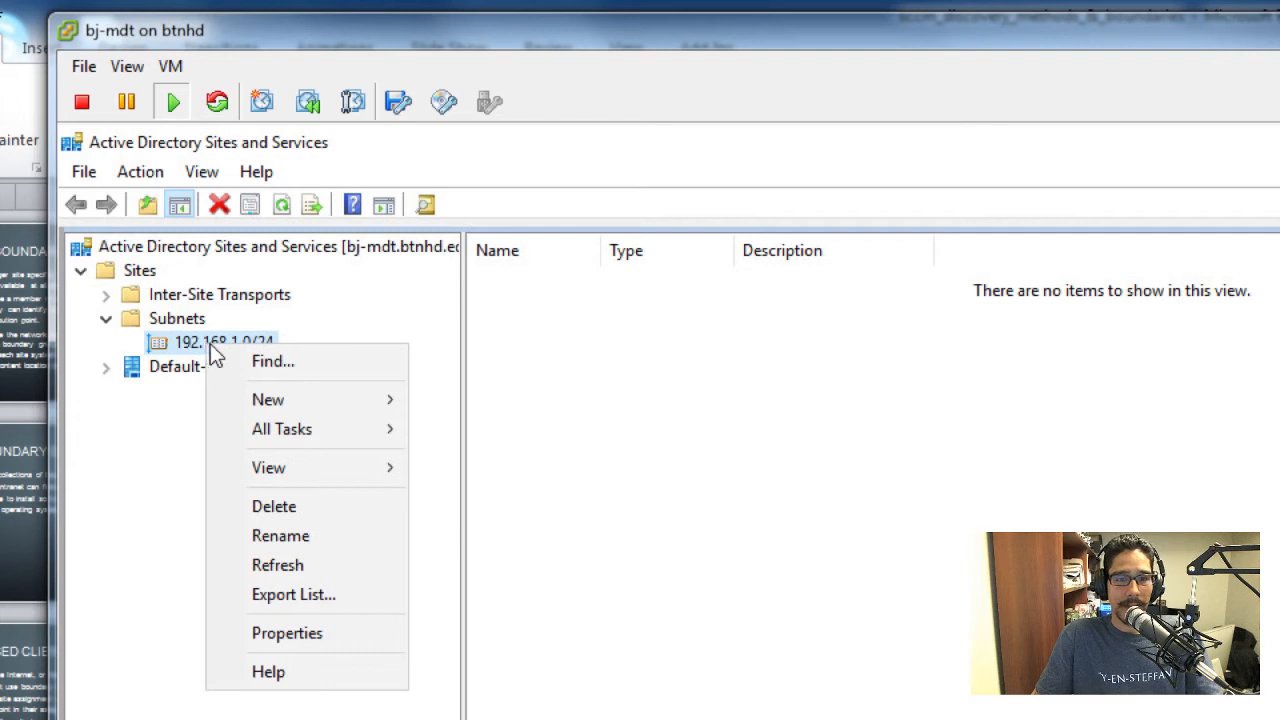
pyautogui.click(297, 632)
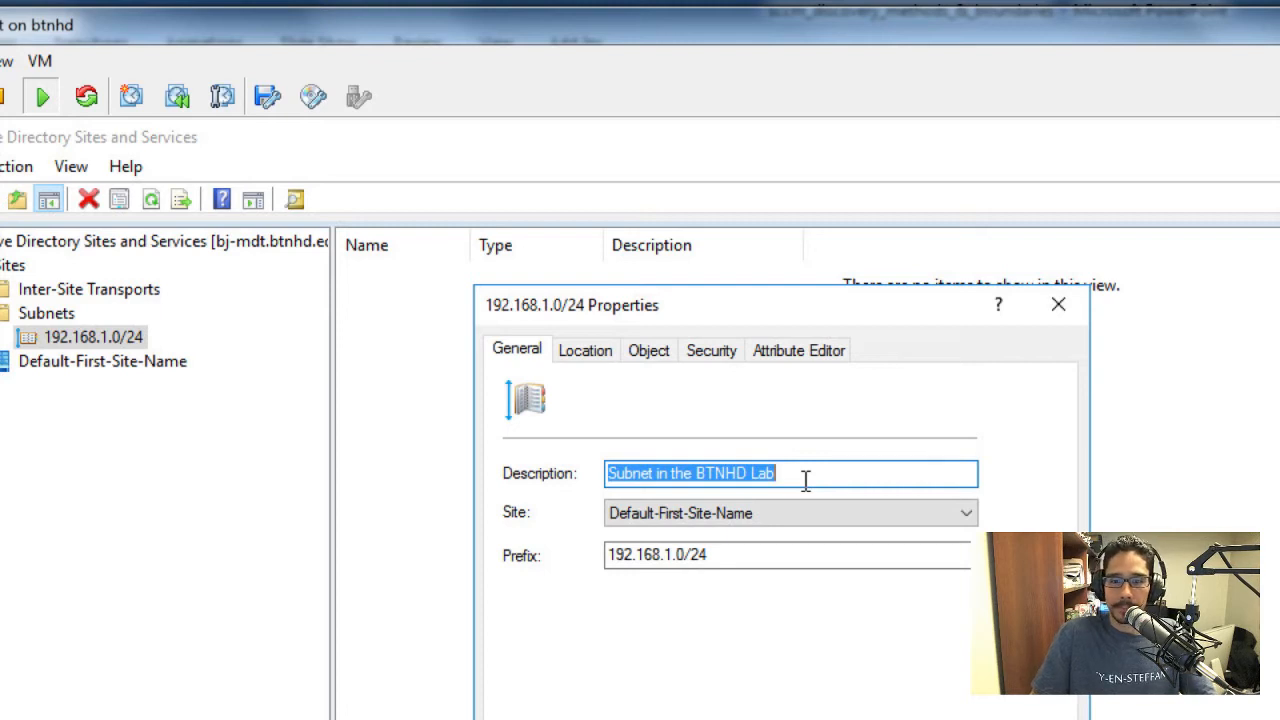
pyautogui.click(759, 517)
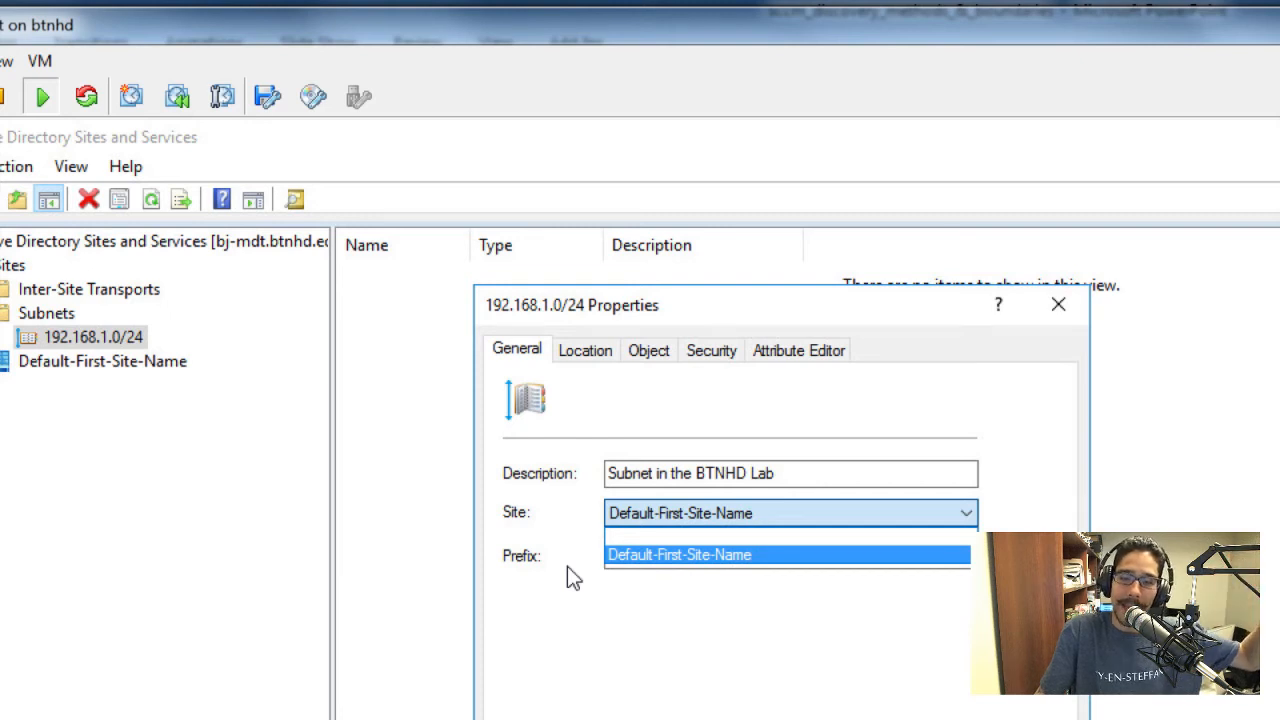
pyautogui.click(680, 632)
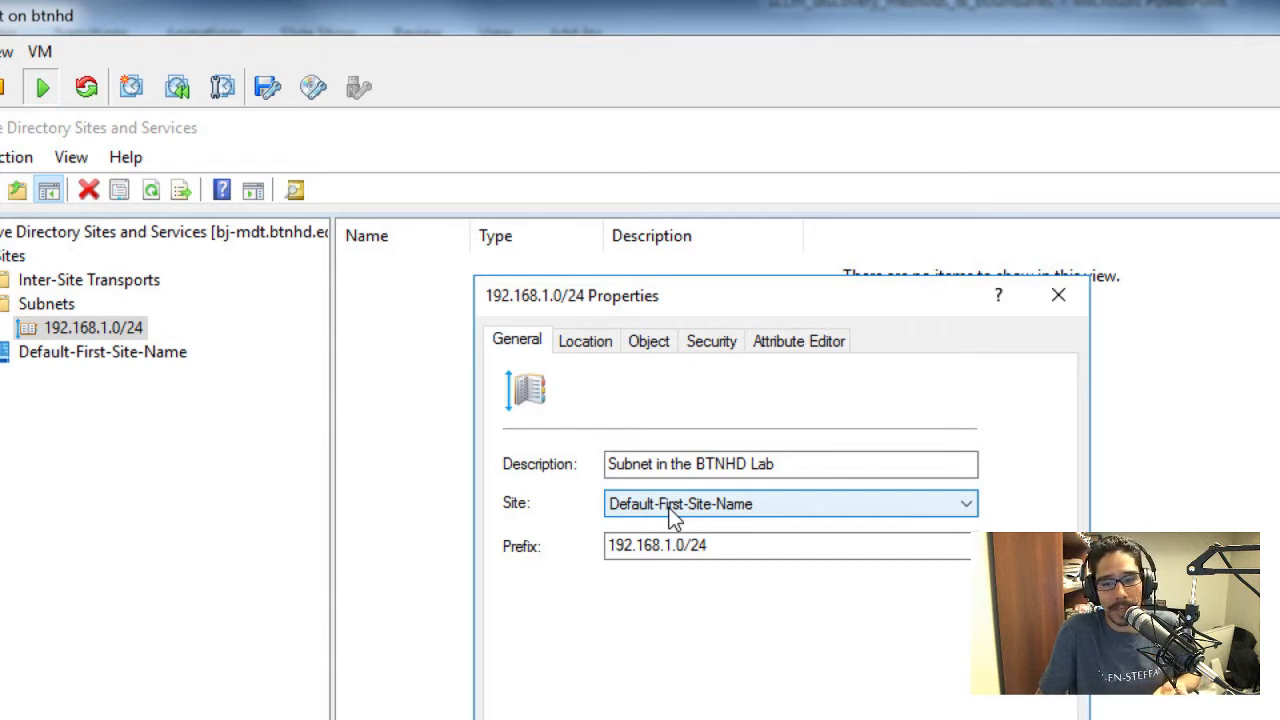
pyautogui.moveTo(737, 546); pyautogui.dragTo(600, 546)
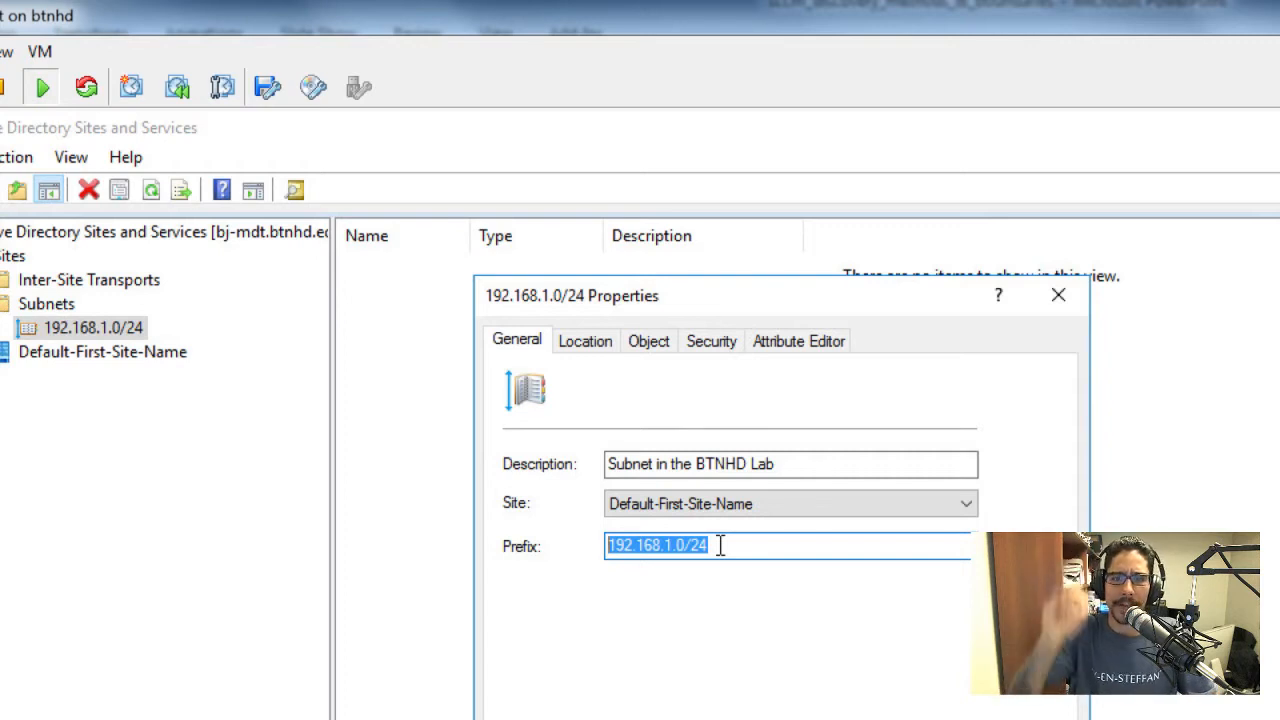
# Review the location, object, security and attribute details of the 192.168.1.0/24 subnet and close its properties.
pyautogui.click(564, 342)
pyautogui.click(661, 346)
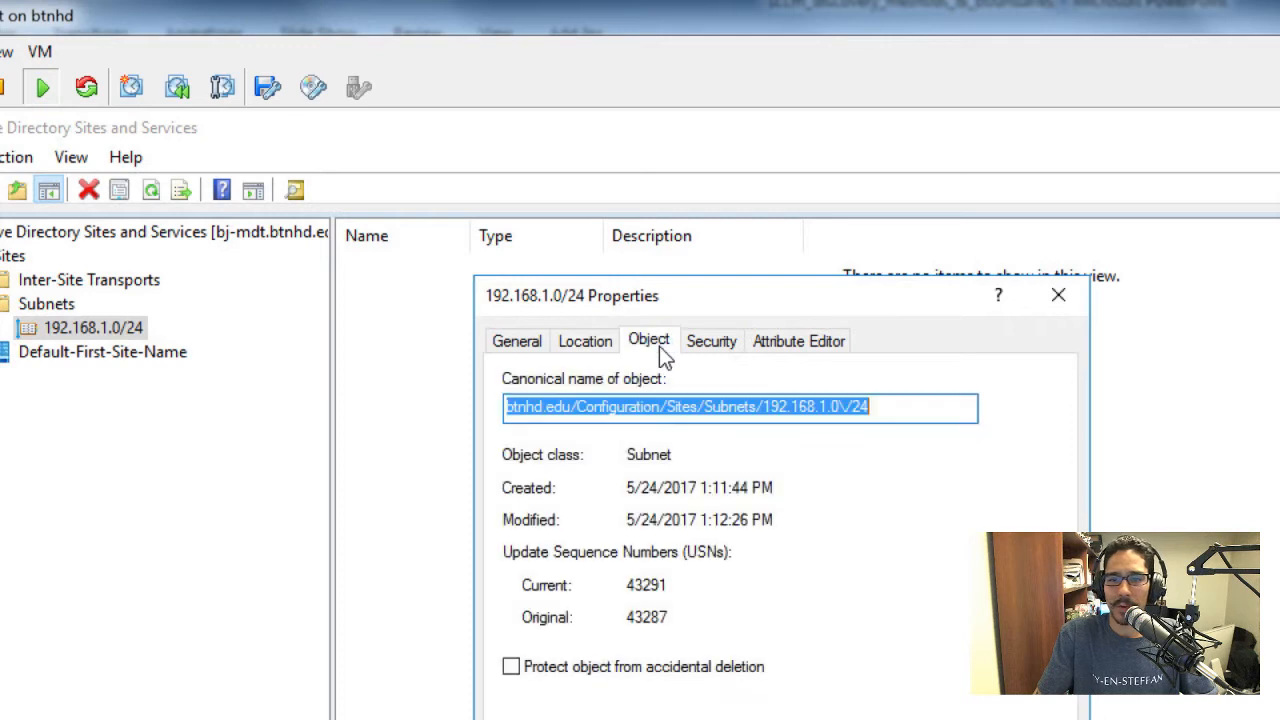
pyautogui.click(712, 343)
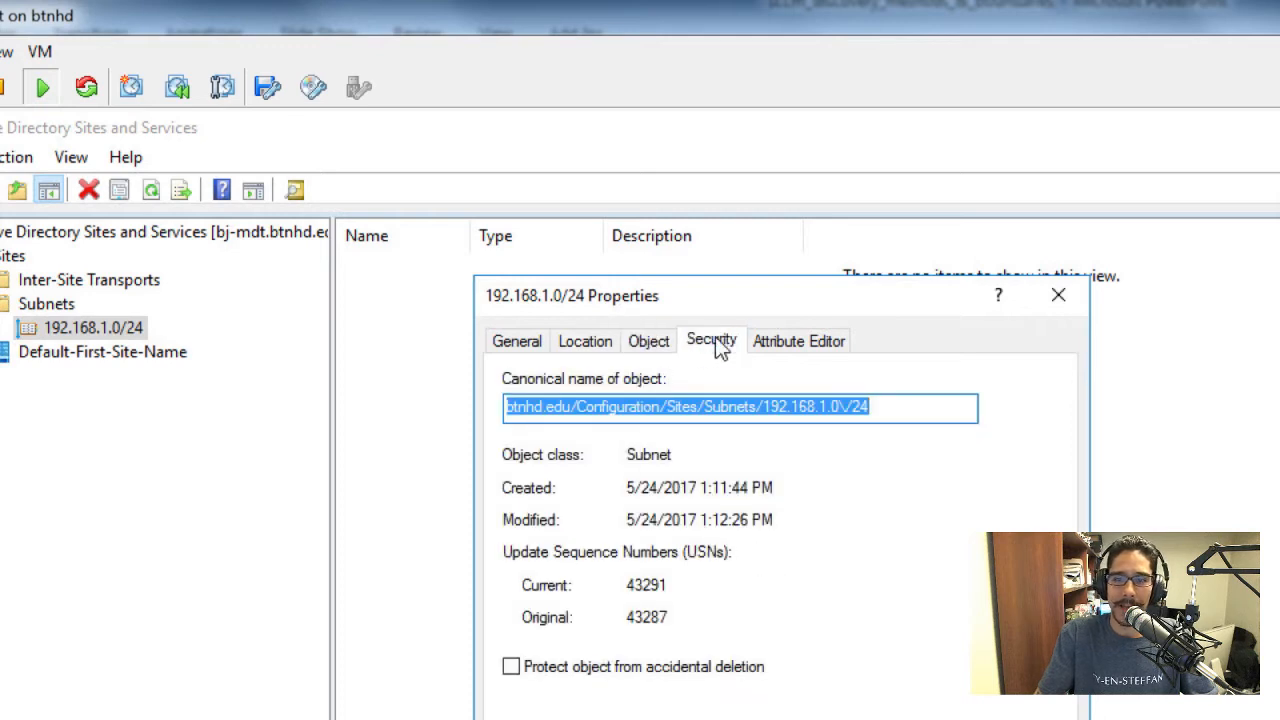
pyautogui.click(800, 340)
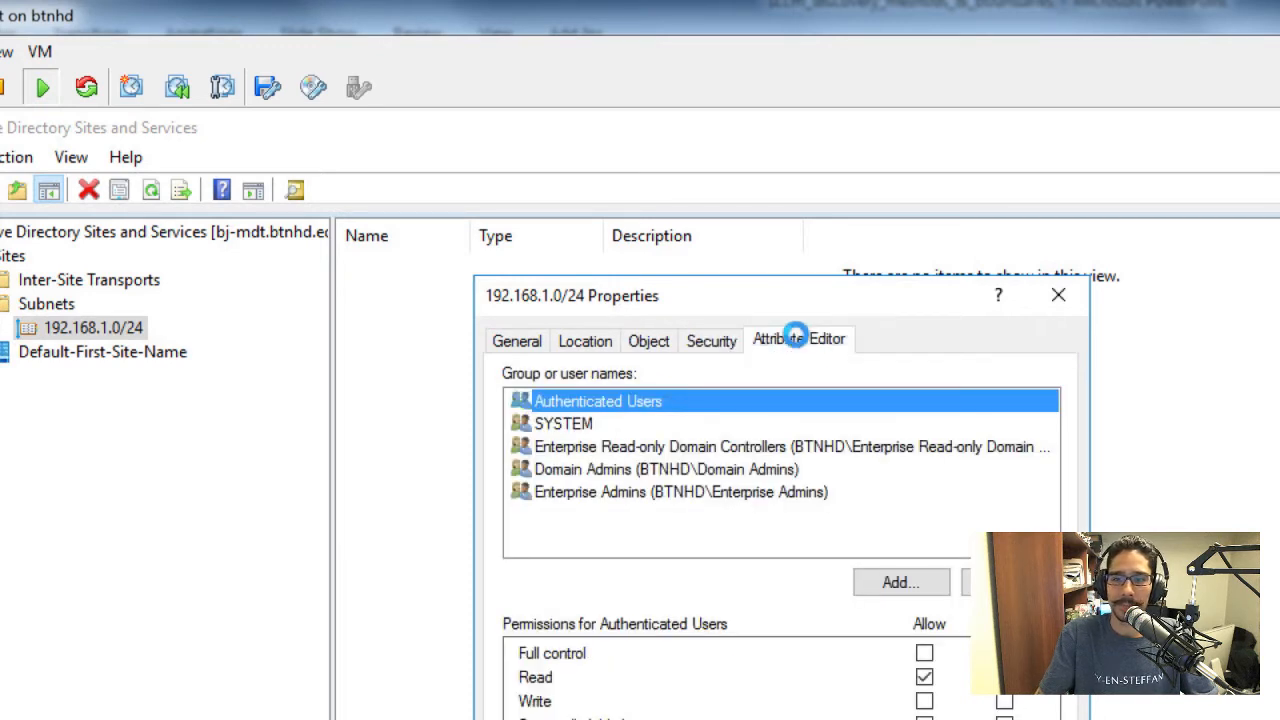
pyautogui.click(1061, 295)
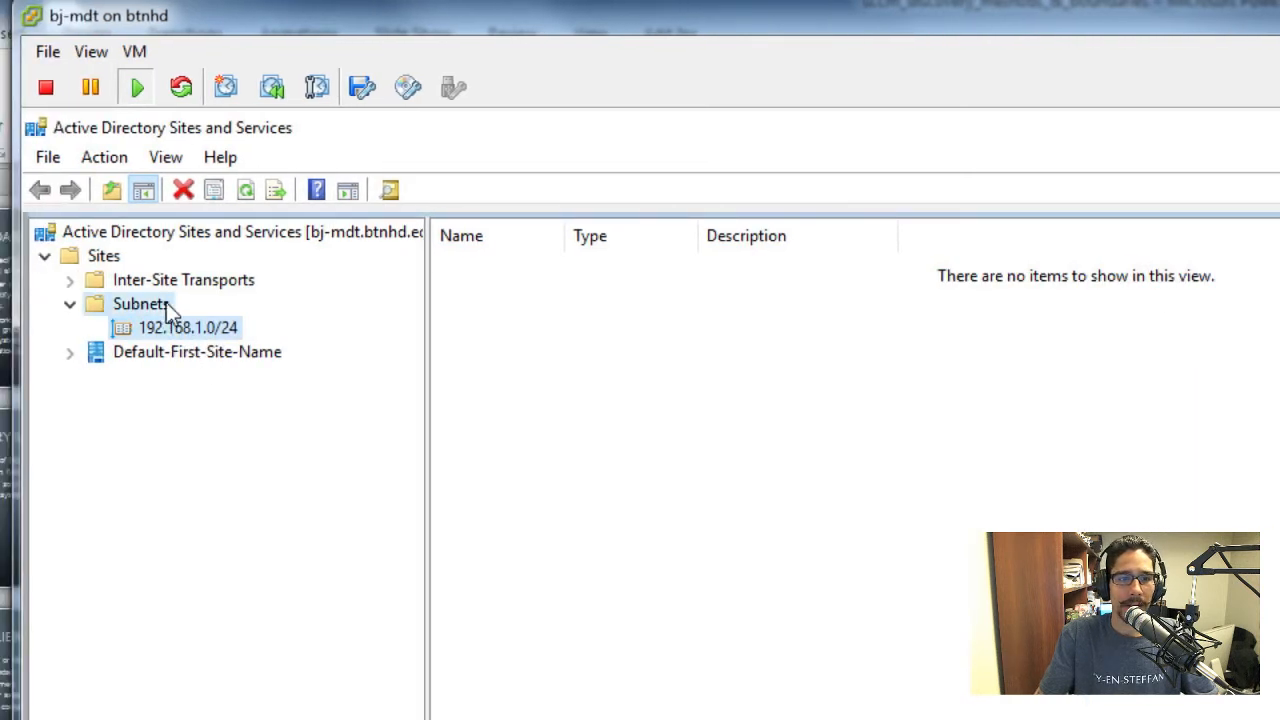
# Open the form for a new subnet under Subnets, examine its prefix and site fields, and cancel it.
pyautogui.rightClick(166, 302)
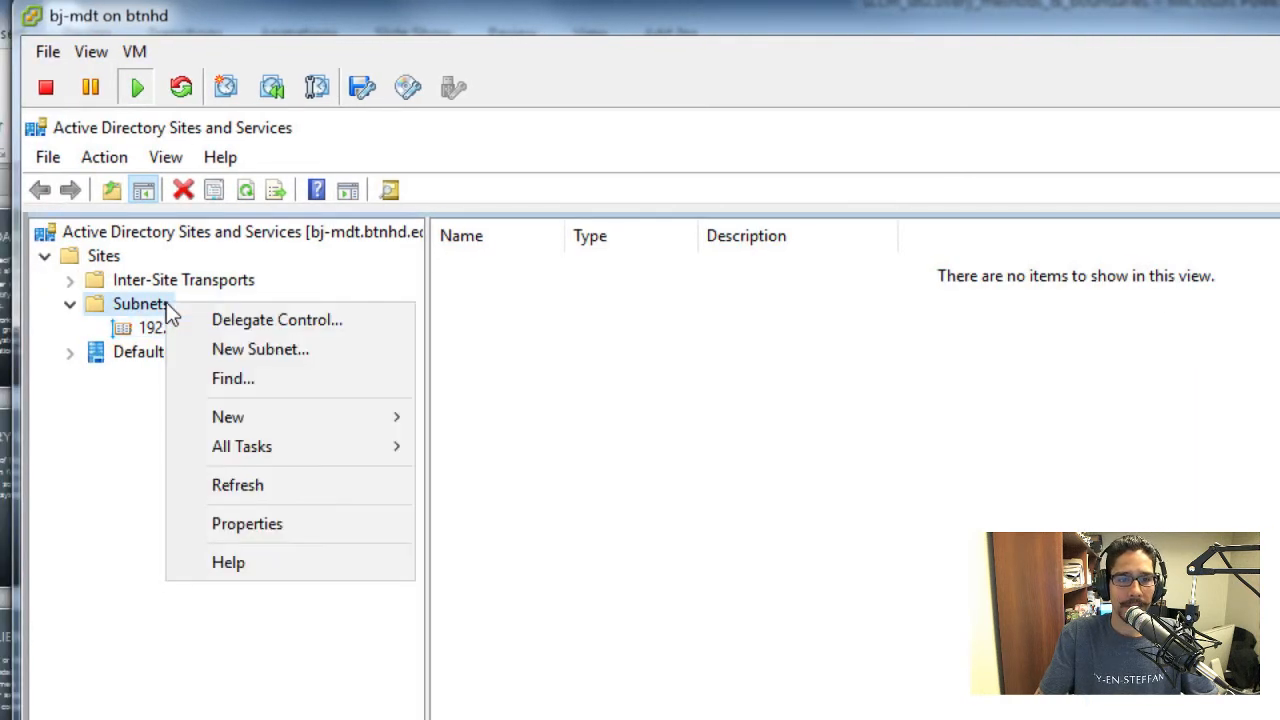
pyautogui.click(223, 345)
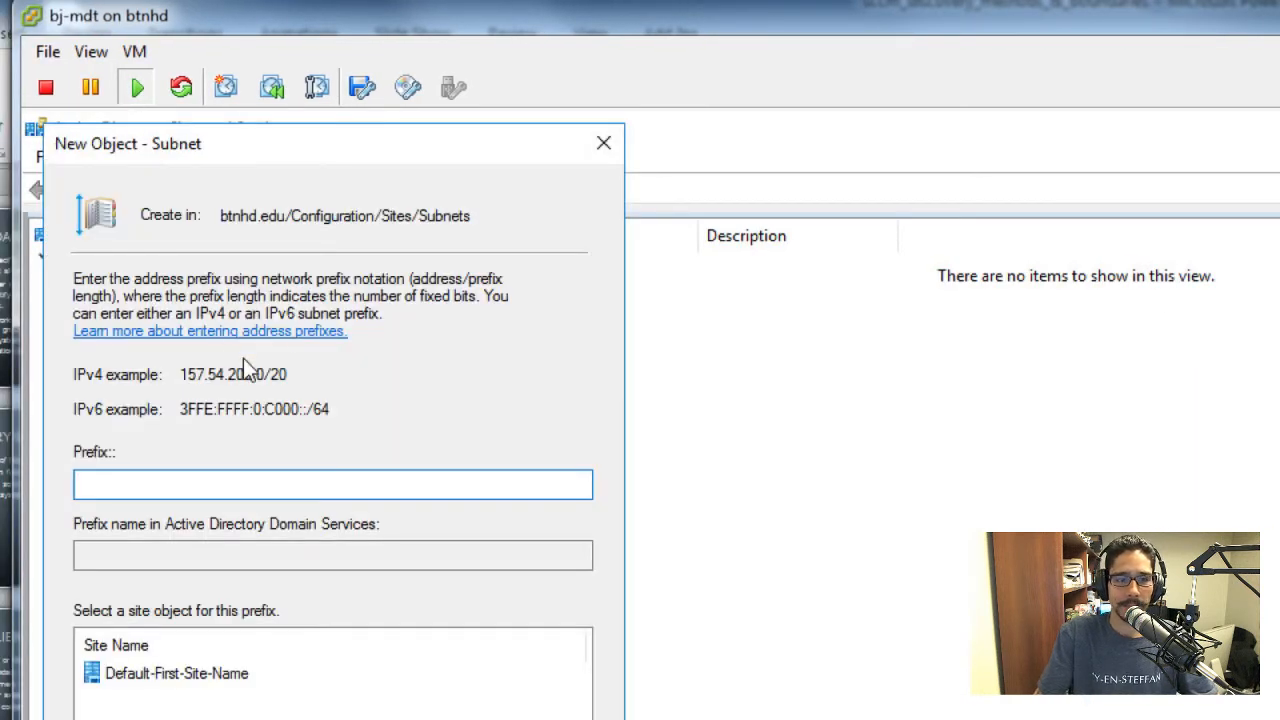
pyautogui.moveTo(434, 148); pyautogui.dragTo(658, 137)
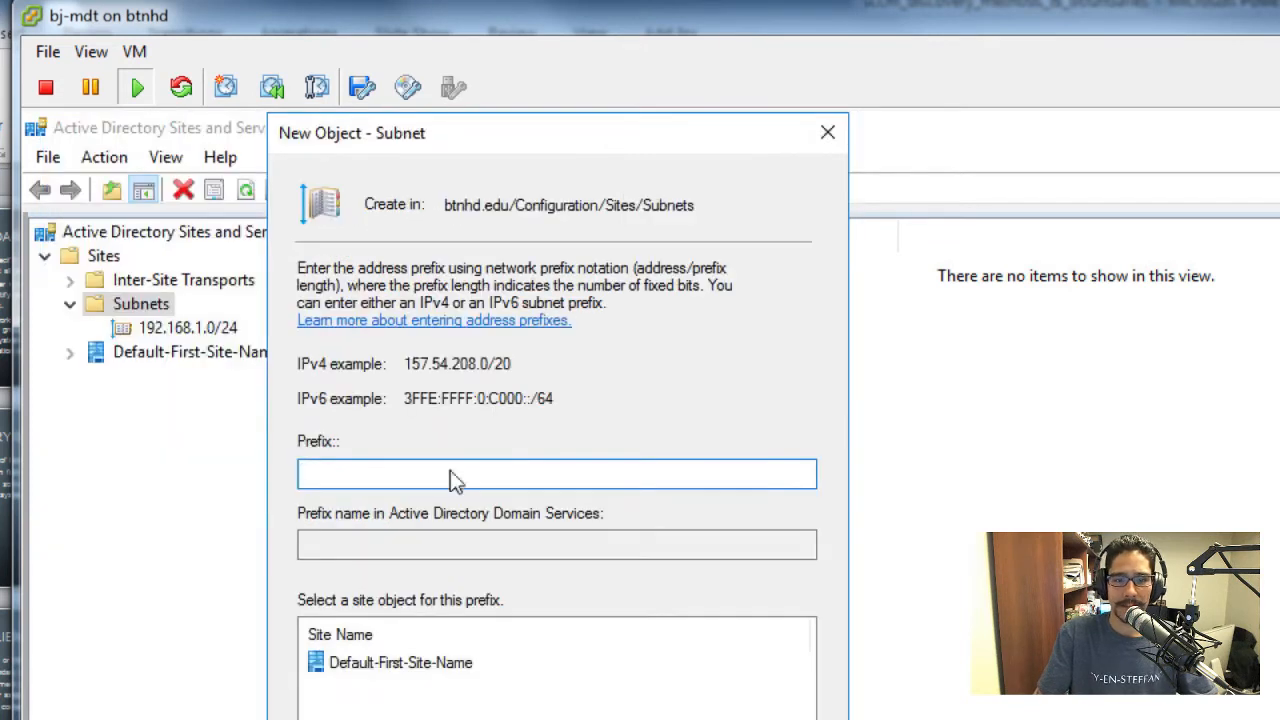
pyautogui.click(460, 543)
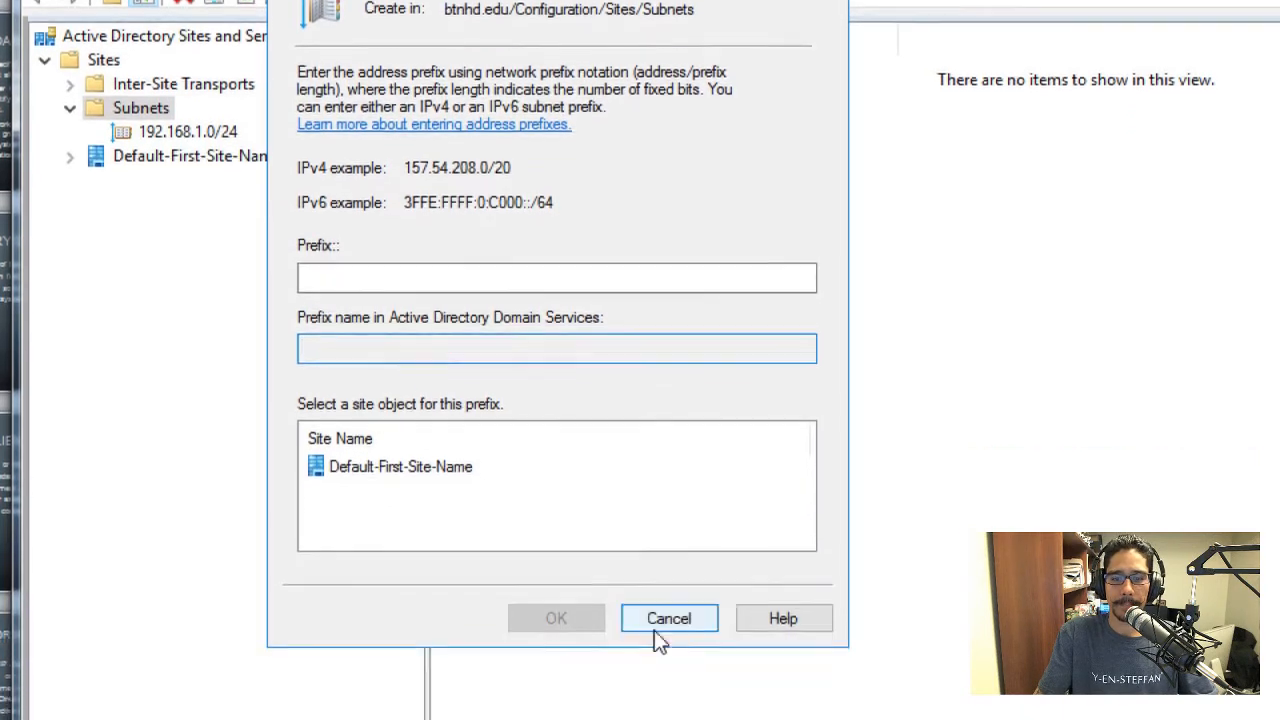
pyautogui.click(668, 705)
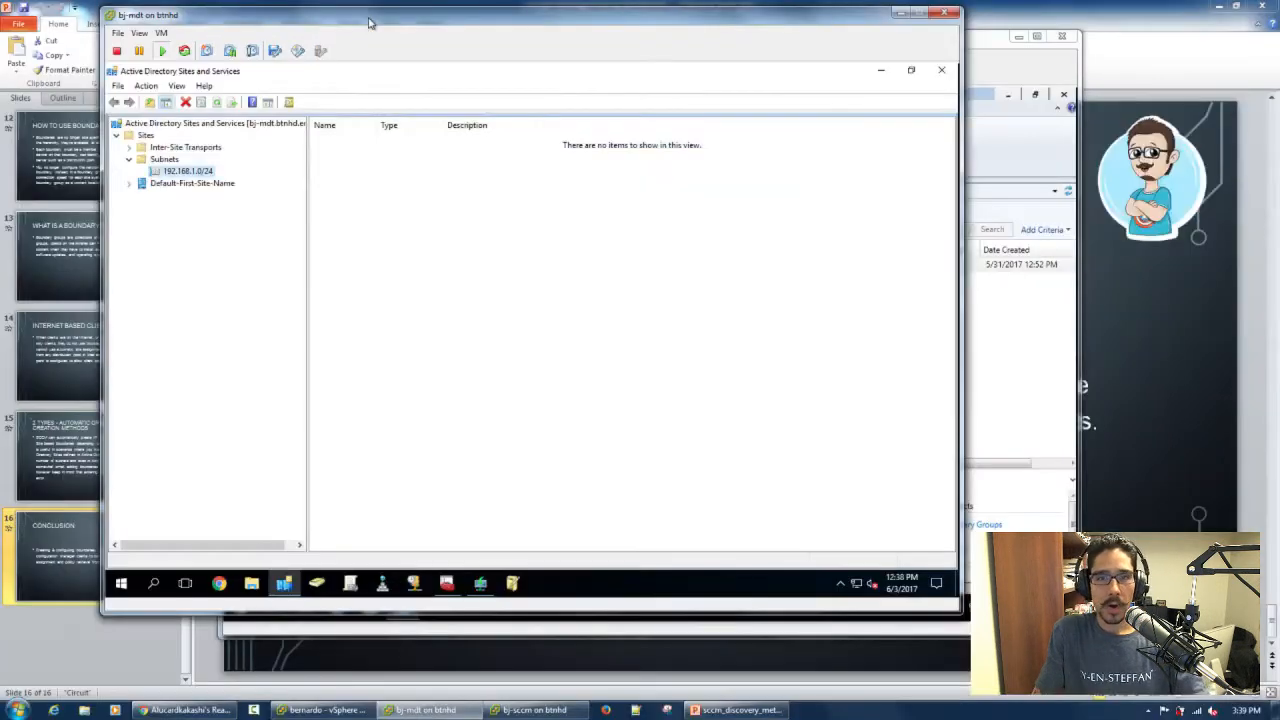
# Switch to the bj-sccm virtual machine and return to Boundaries in the Administration workspace.
pyautogui.click(899, 13)
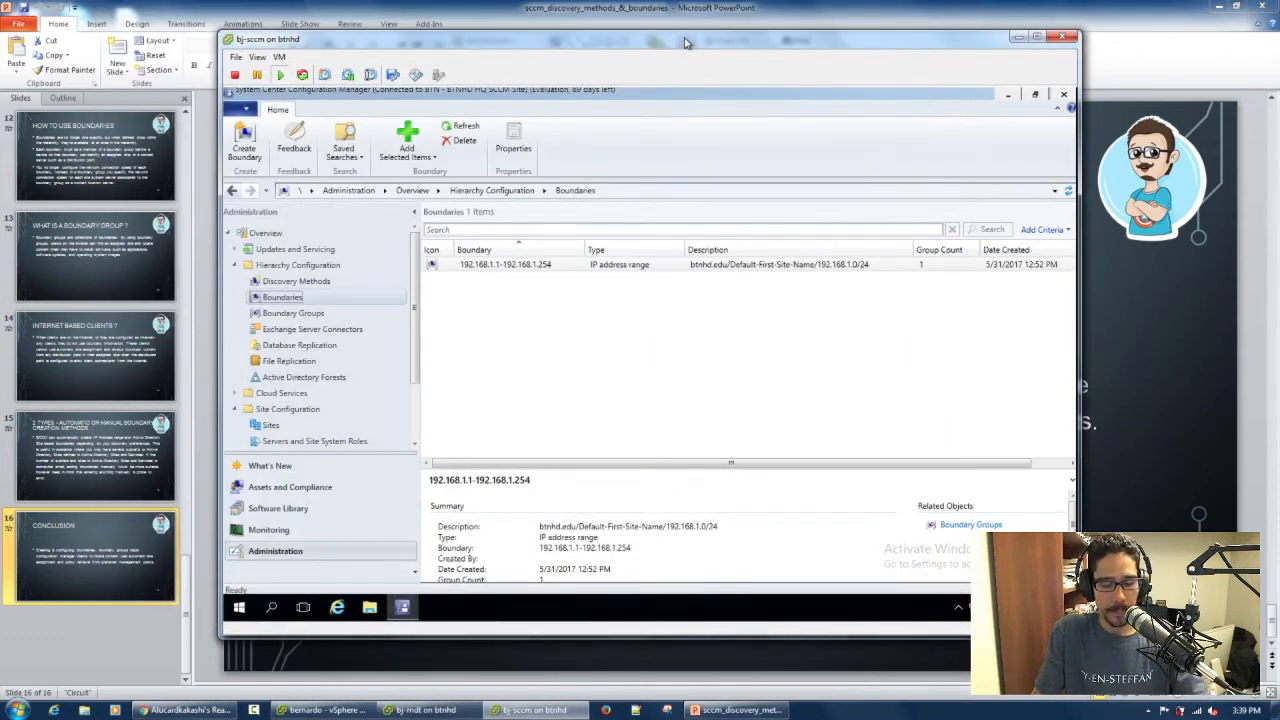
pyautogui.hotkey('ctrl', 't')
pyautogui.click(706, 402)
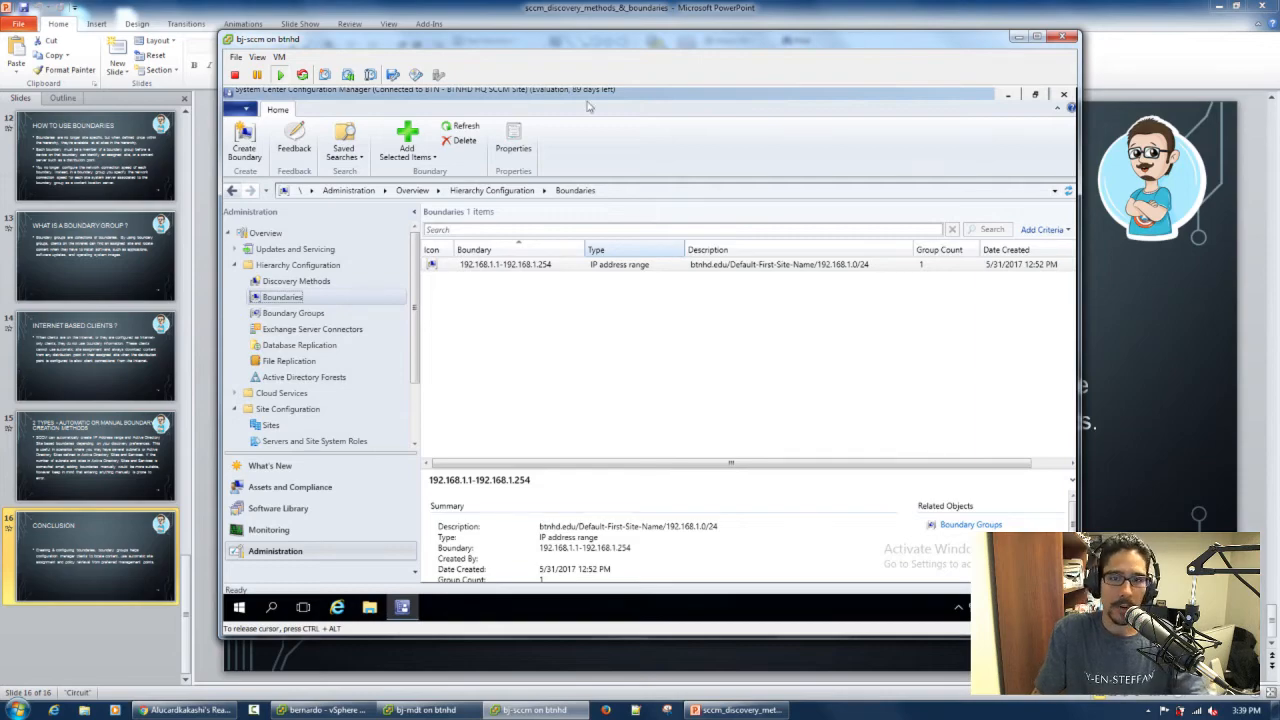
pyautogui.hotkey('ctrl', '3')
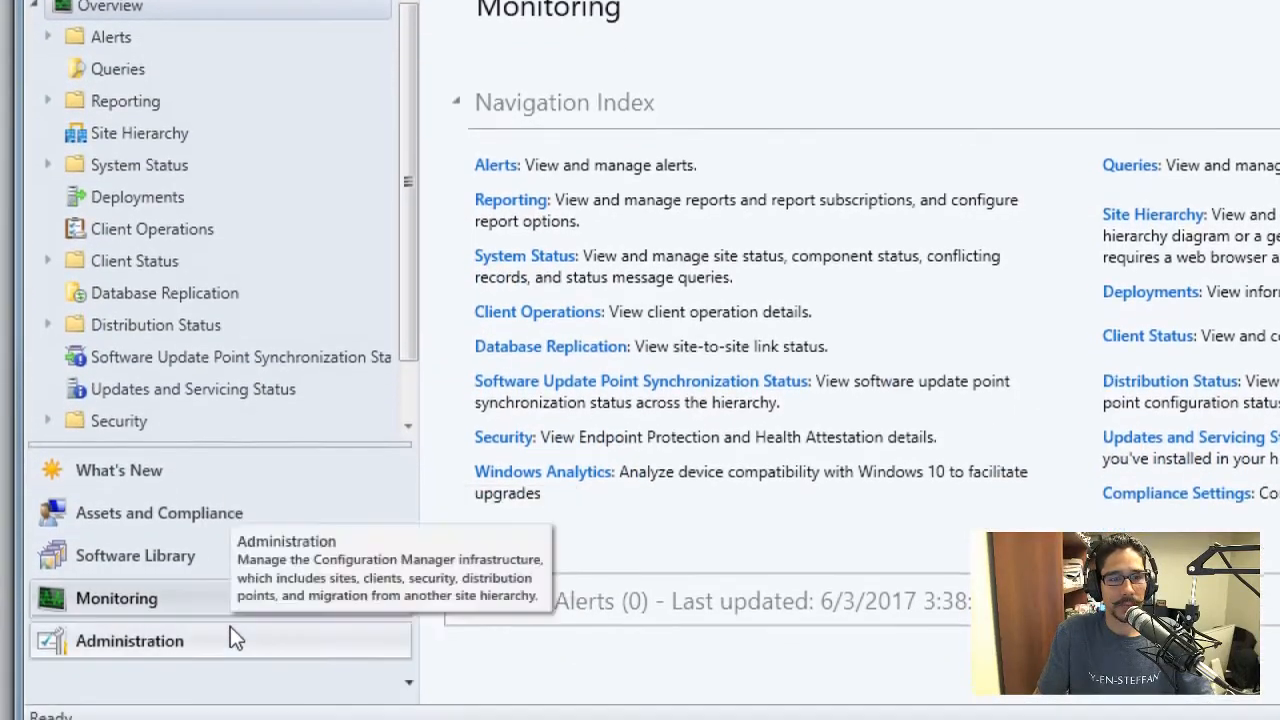
pyautogui.click(230, 651)
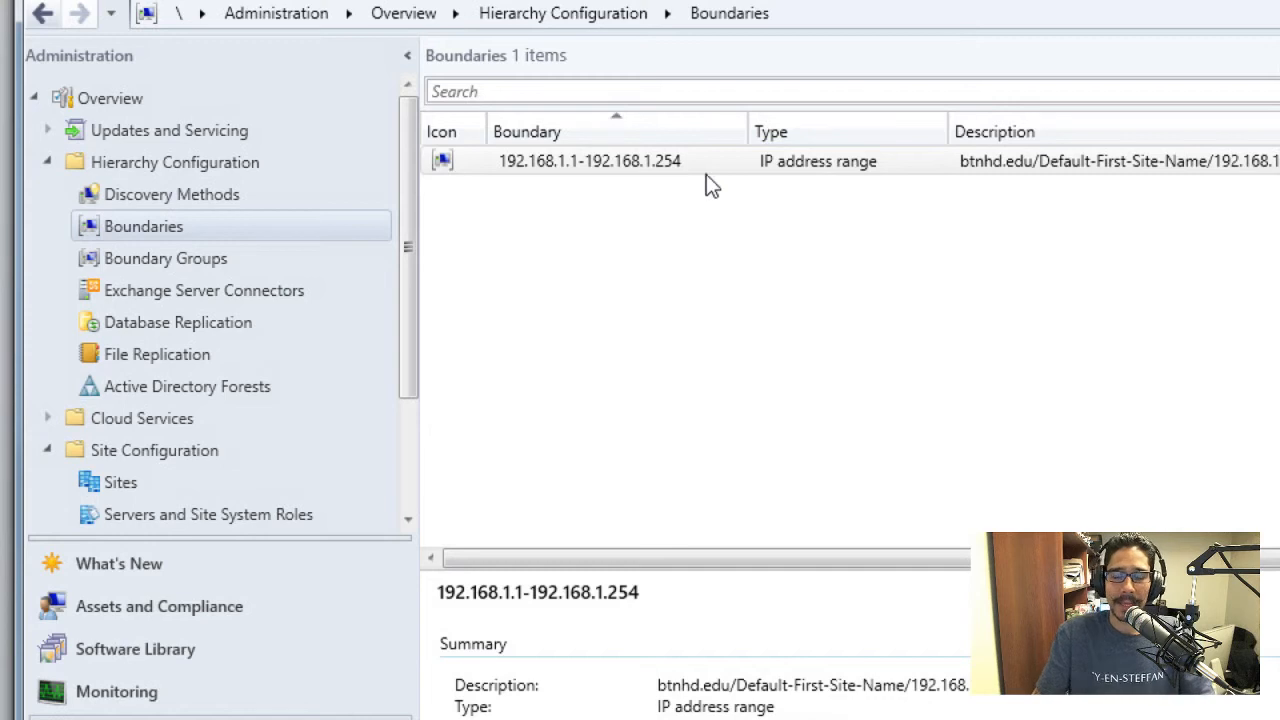
# Open the properties of the 192.168.1.1-192.168.1.254 boundary and compare the subnet in its description with its IP address range.
pyautogui.click(719, 168)
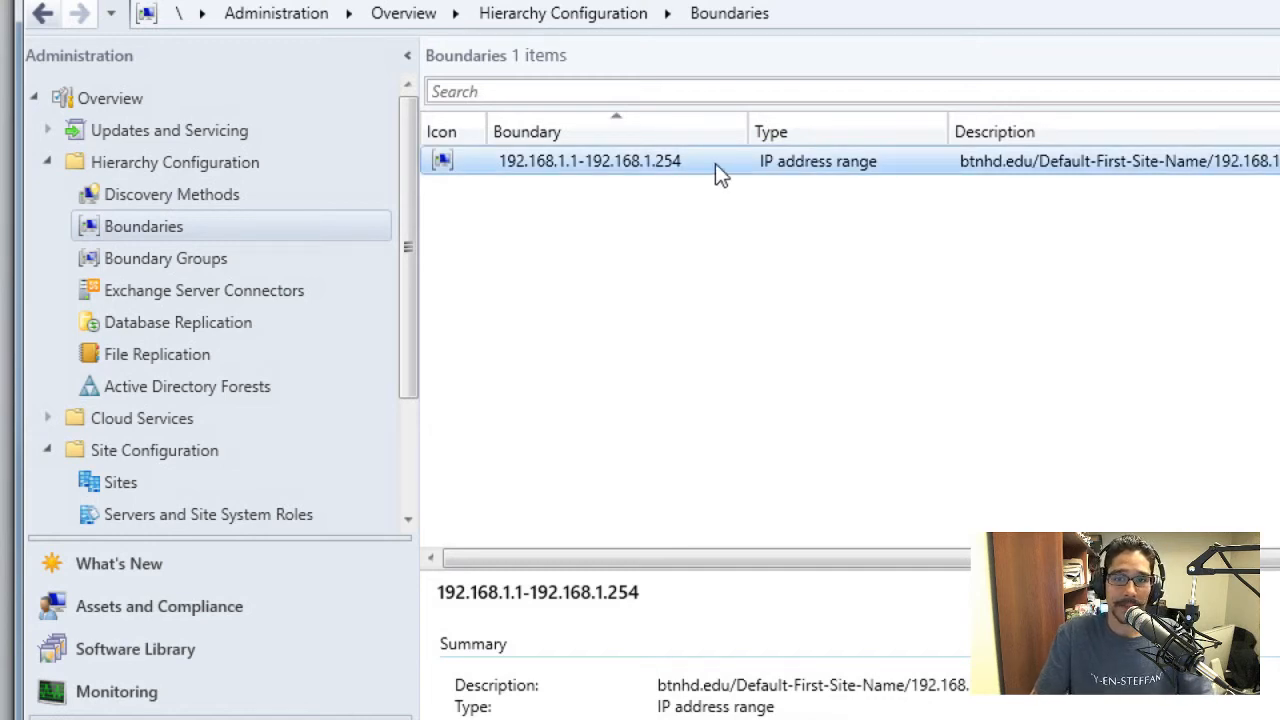
pyautogui.rightClick(623, 161)
pyautogui.click(711, 291)
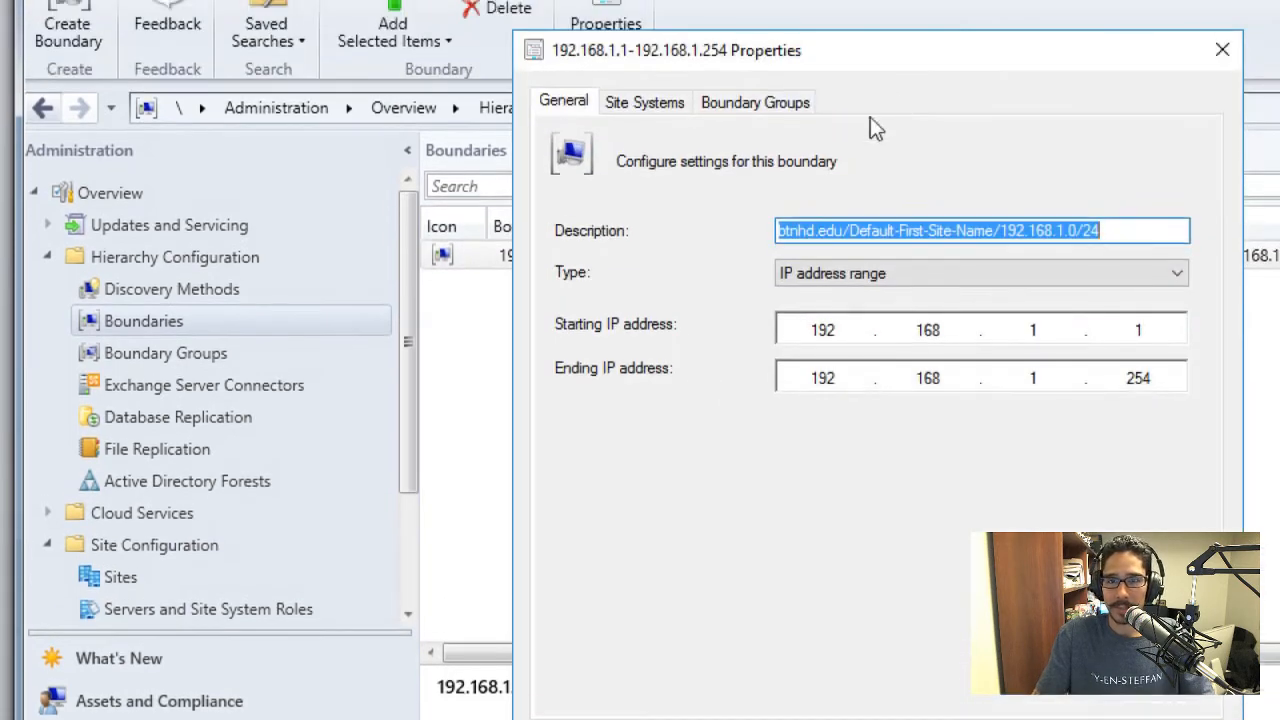
pyautogui.moveTo(834, 40); pyautogui.dragTo(782, 32)
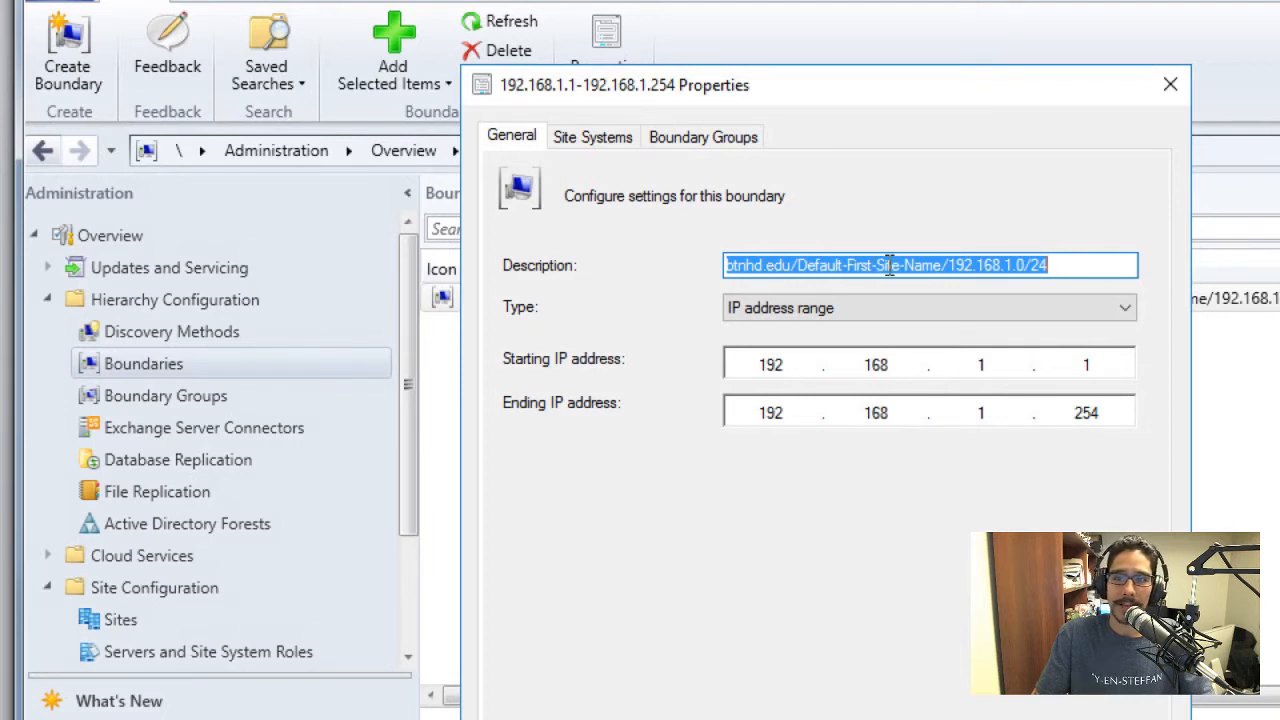
pyautogui.moveTo(1076, 265); pyautogui.dragTo(951, 265)
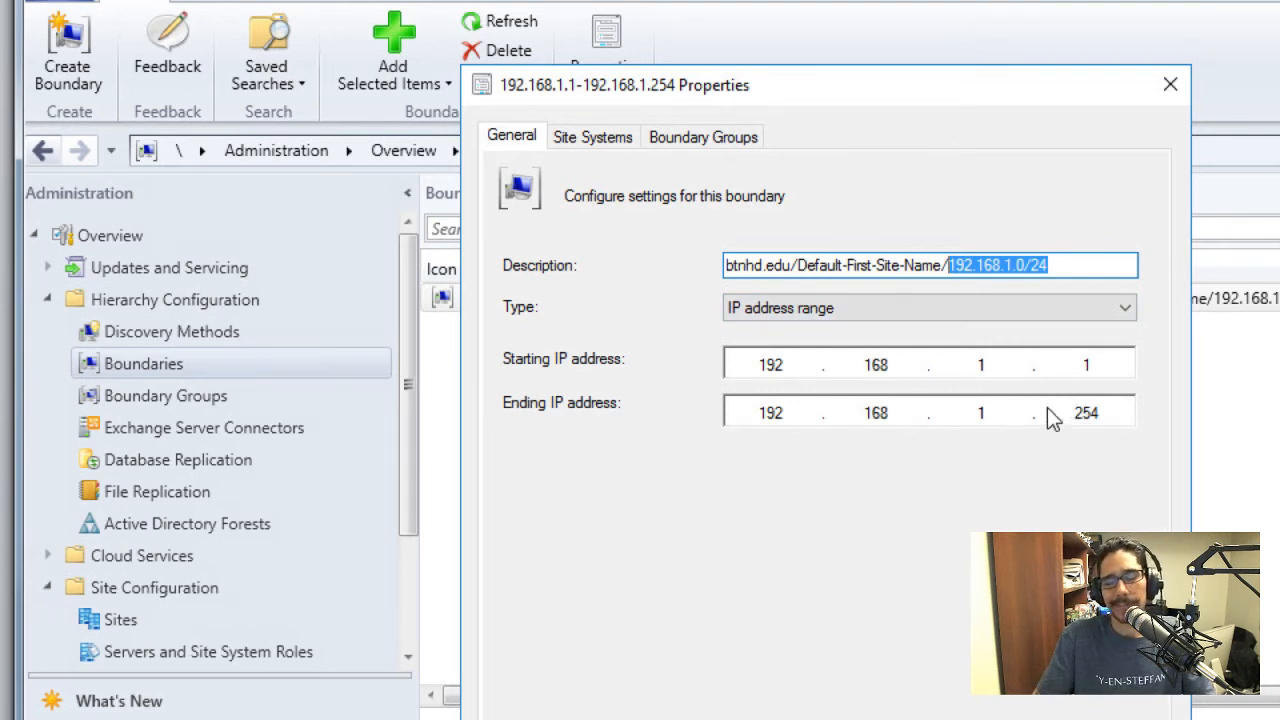
# Check the boundary's site systems and boundary groups, view the groups available to add, and close the properties without changes.
pyautogui.click(580, 133)
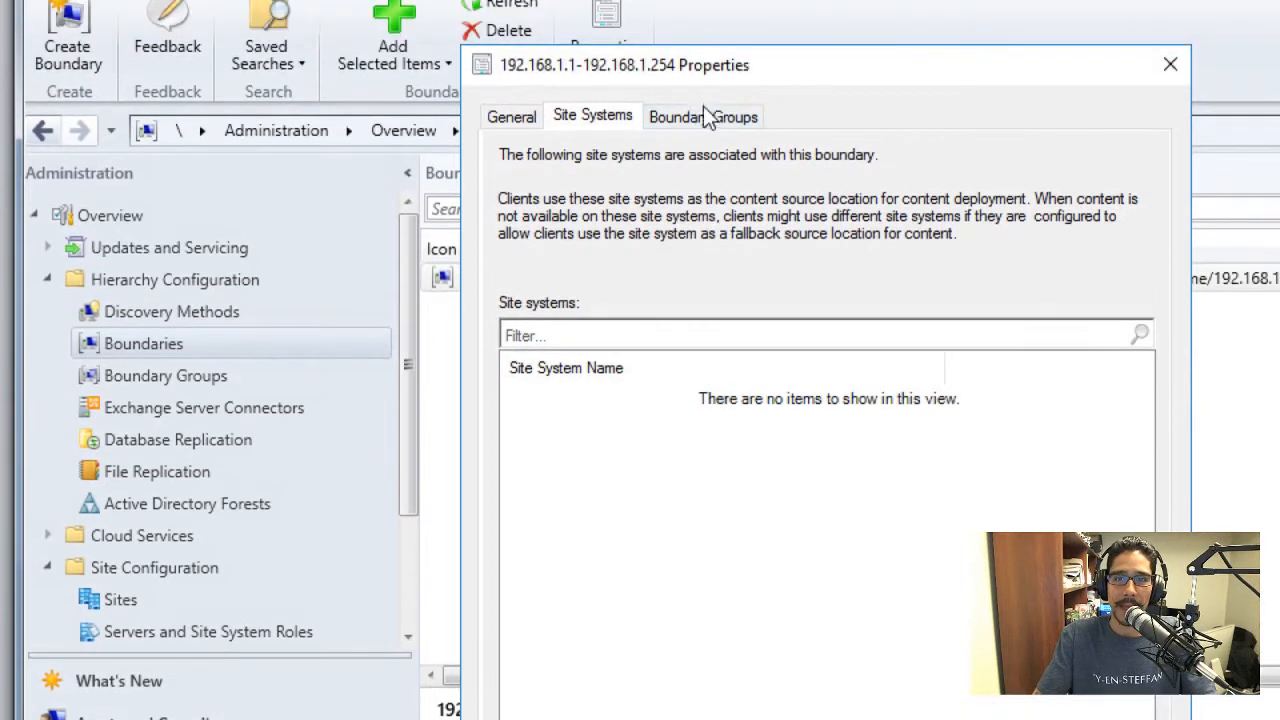
pyautogui.click(705, 44)
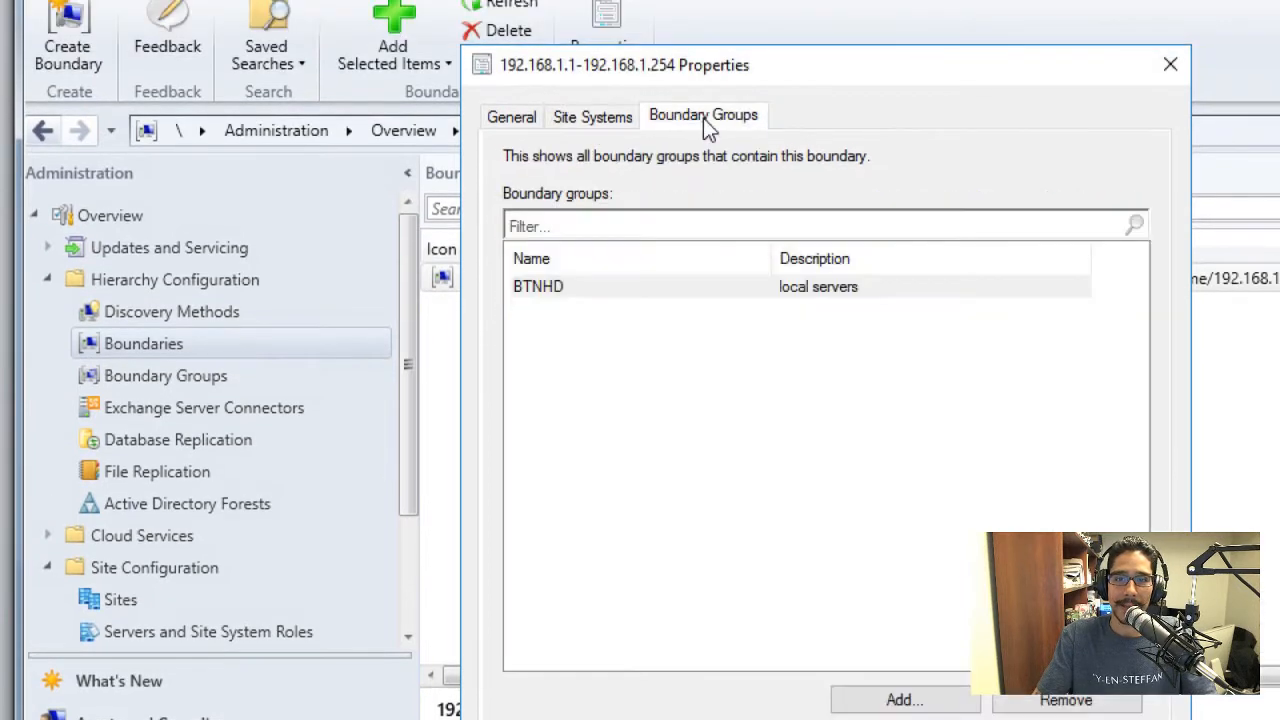
pyautogui.click(552, 287)
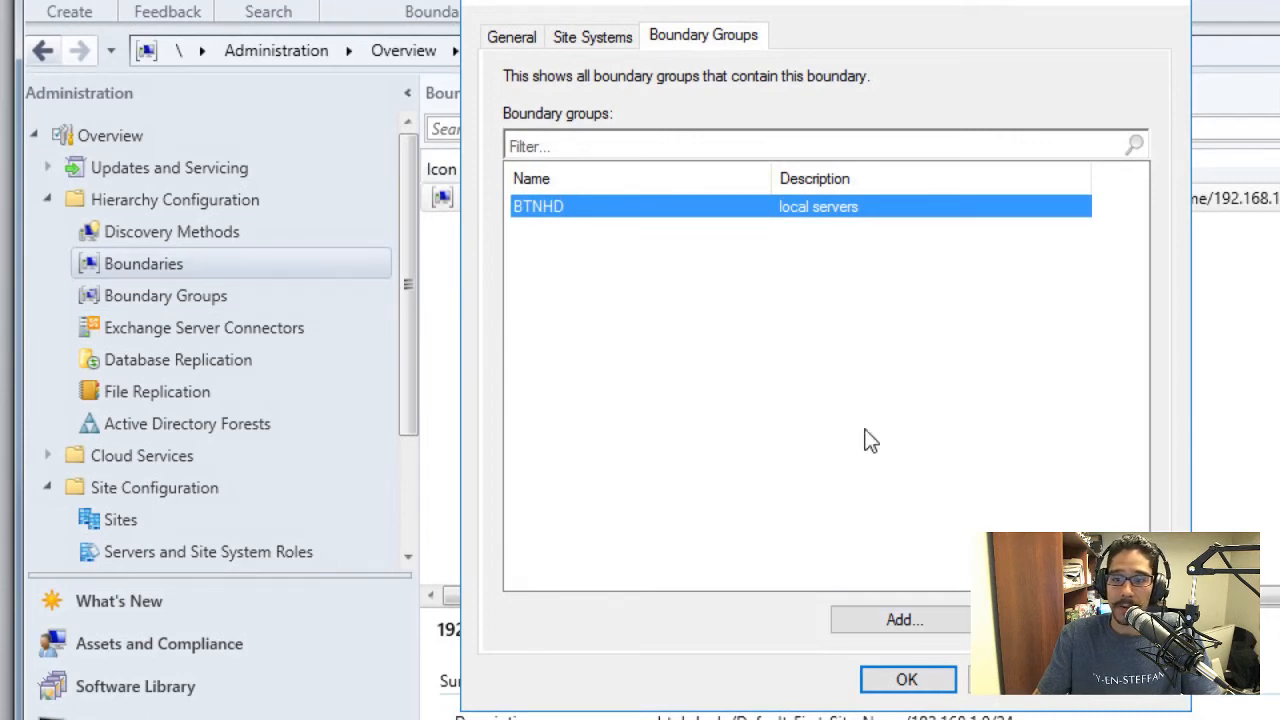
pyautogui.click(900, 556)
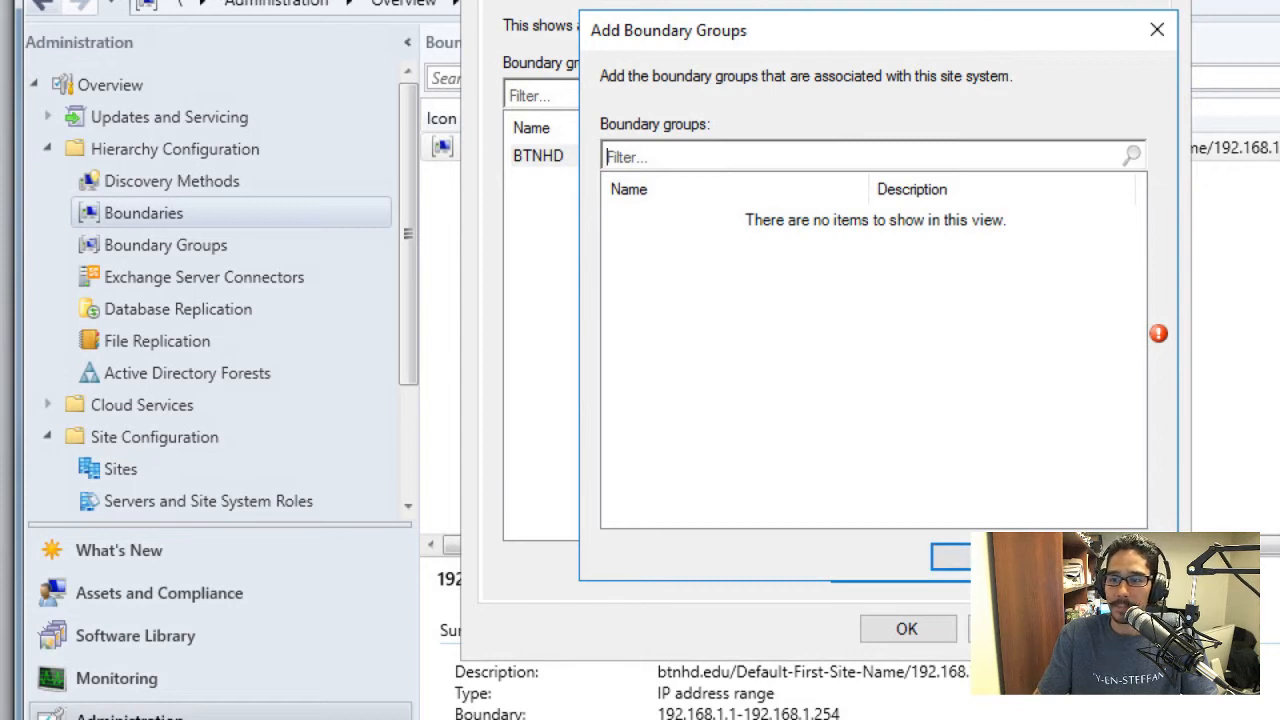
pyautogui.click(1093, 557)
pyautogui.click(1016, 615)
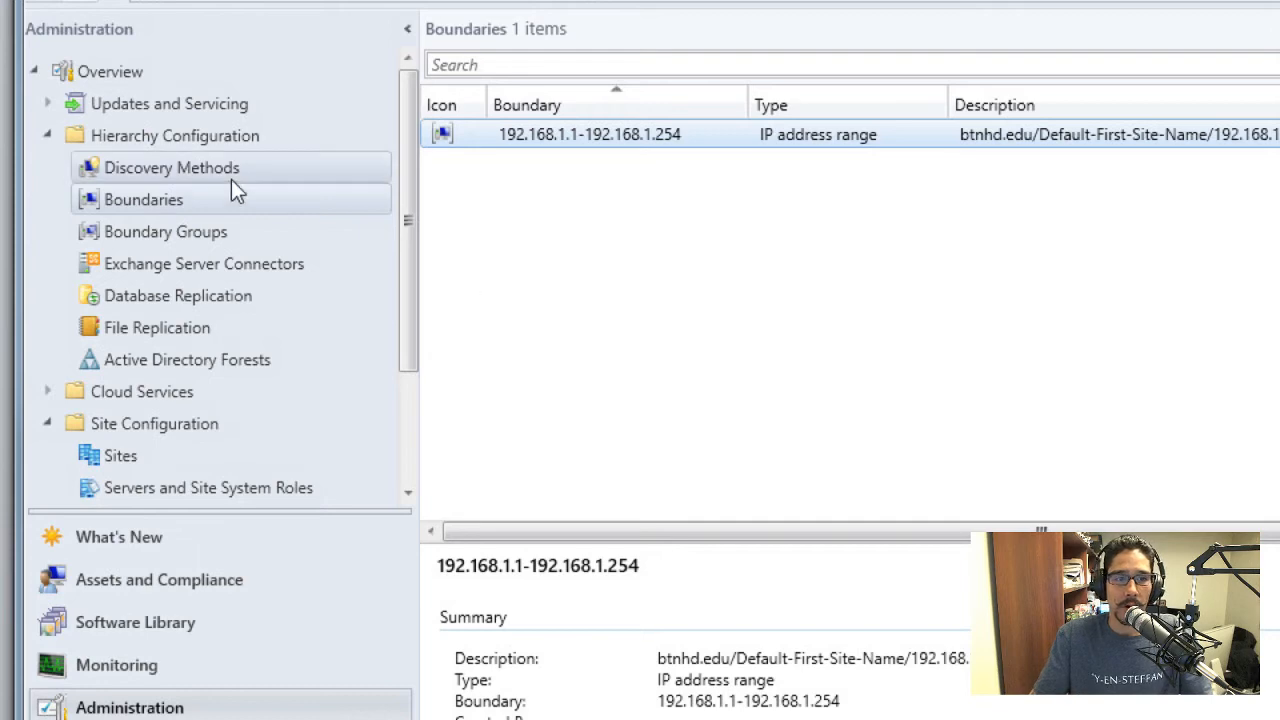
# Start a new boundary of type Active Directory site and choose Default-First-Site-Name as its site.
pyautogui.rightClick(170, 197)
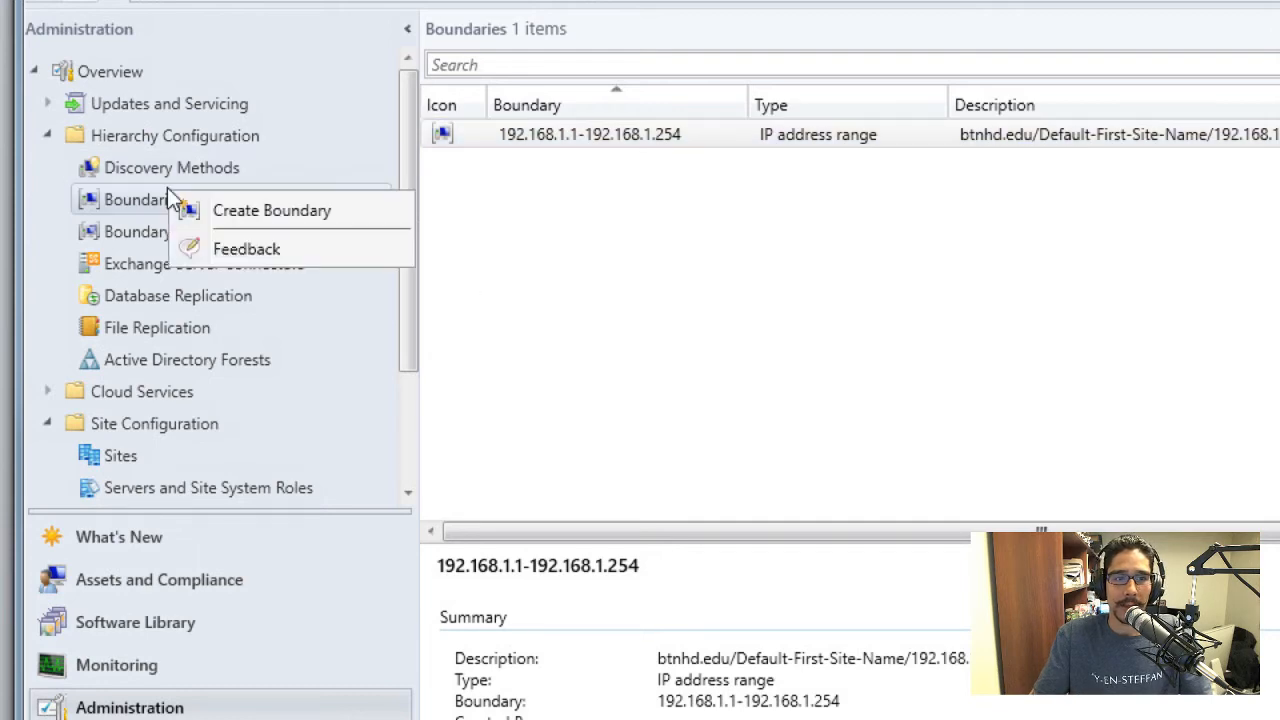
pyautogui.click(225, 210)
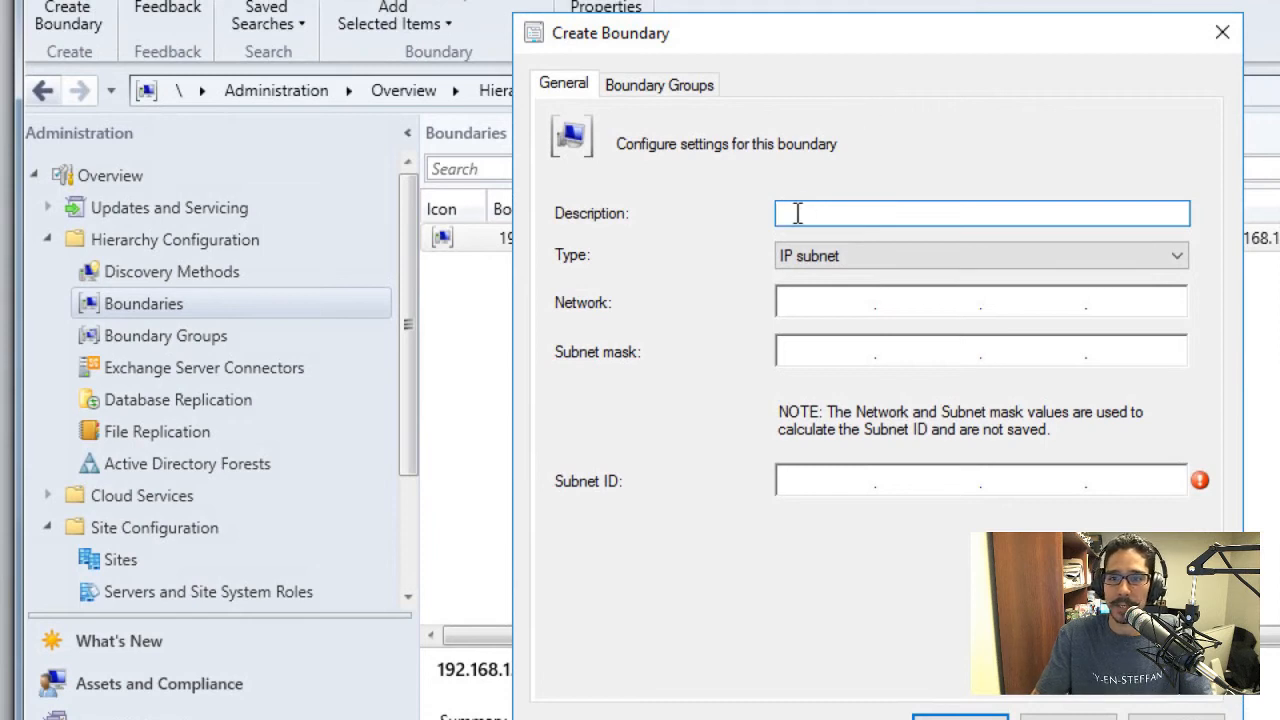
pyautogui.click(807, 256)
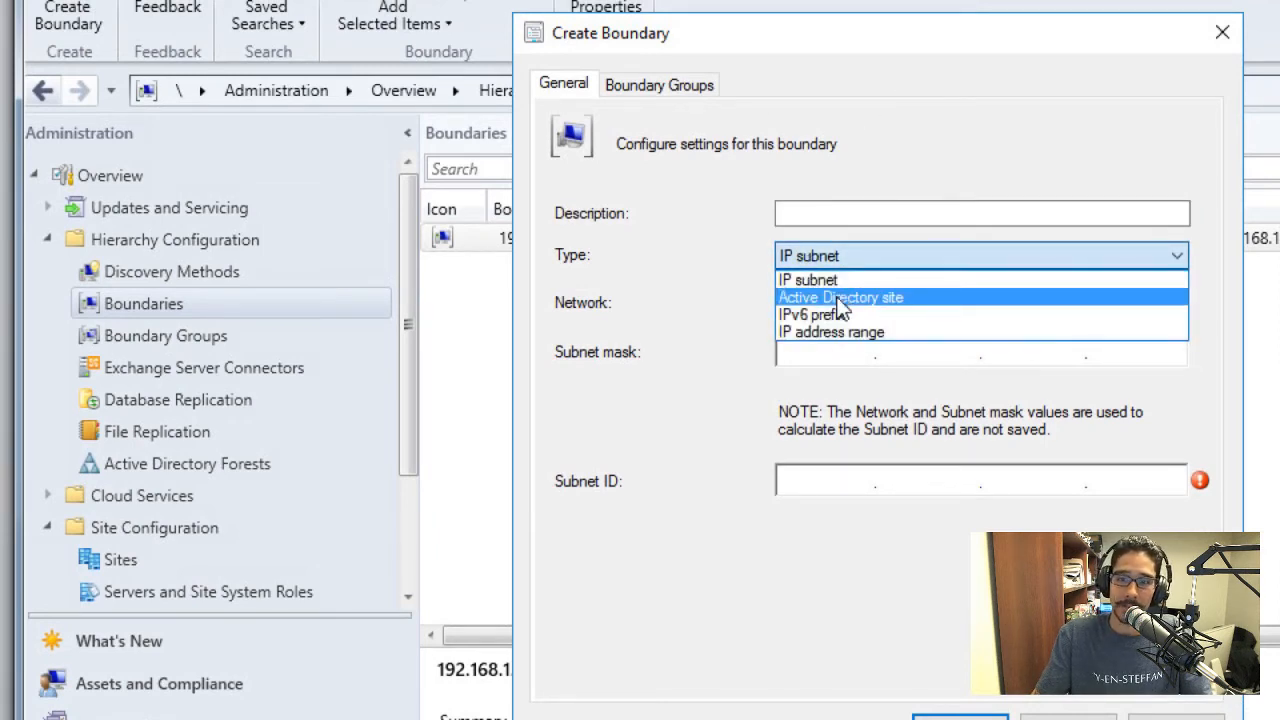
pyautogui.click(840, 298)
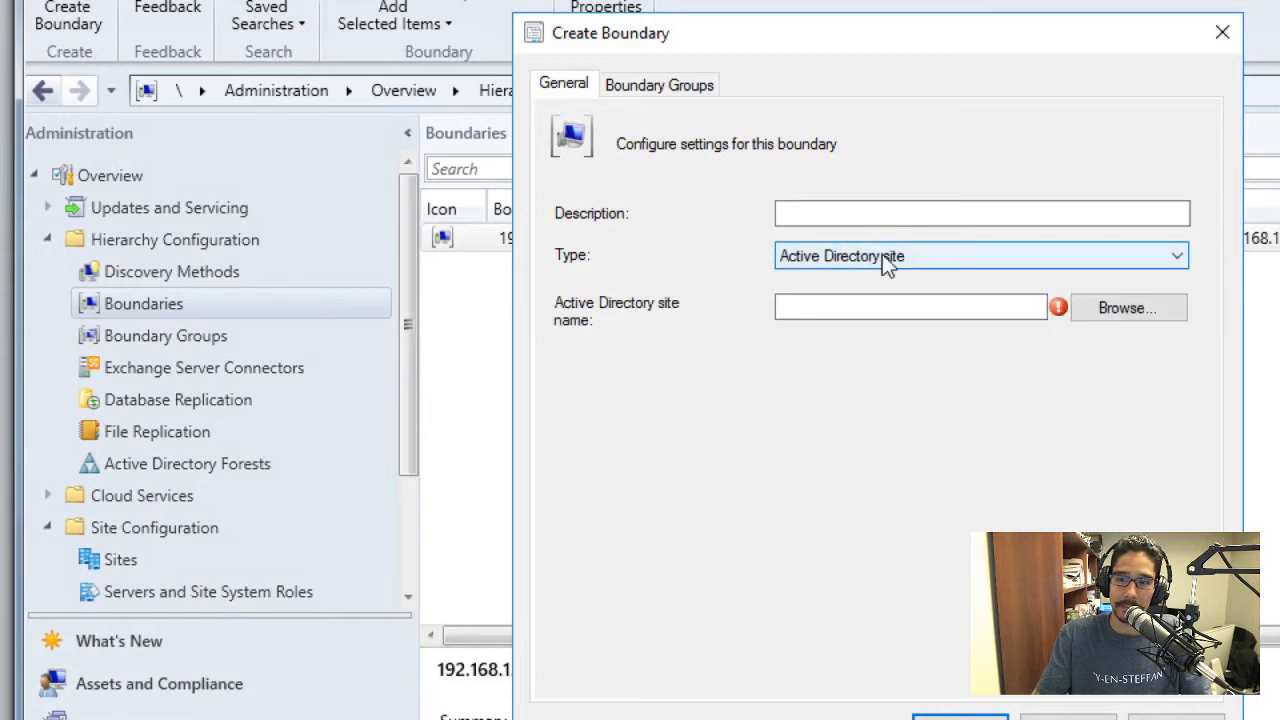
pyautogui.click(1104, 317)
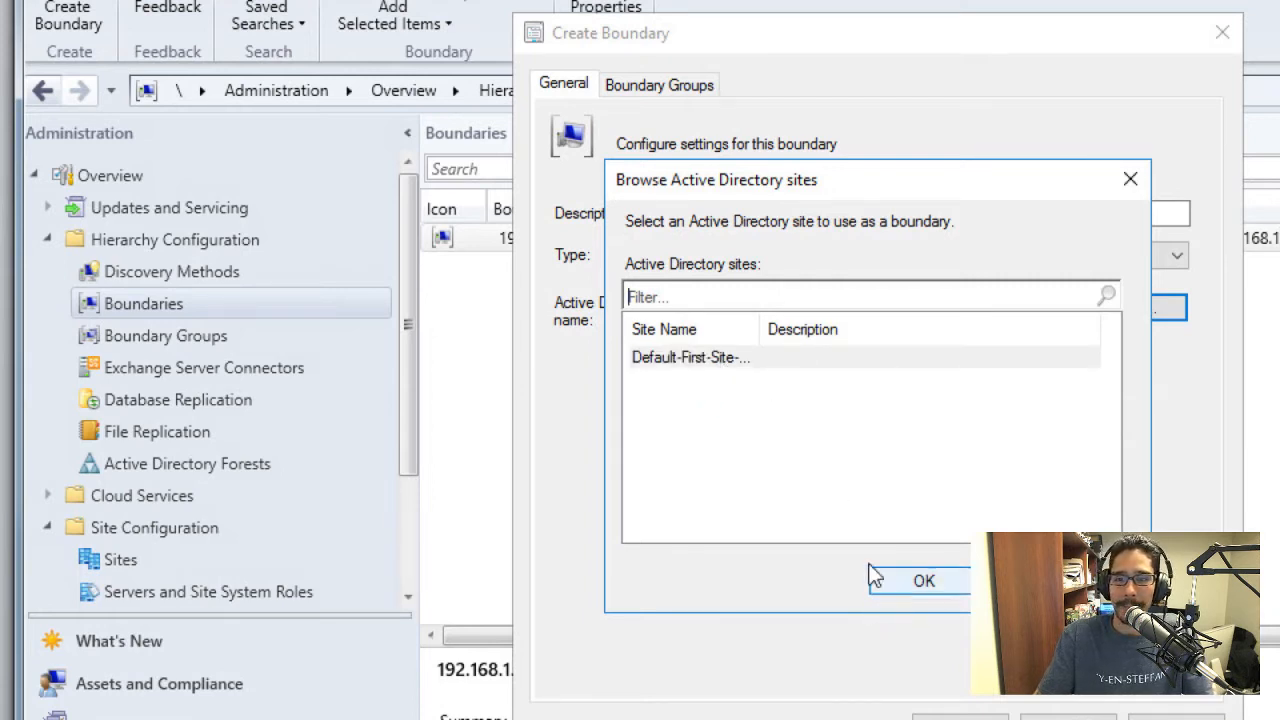
pyautogui.click(761, 358)
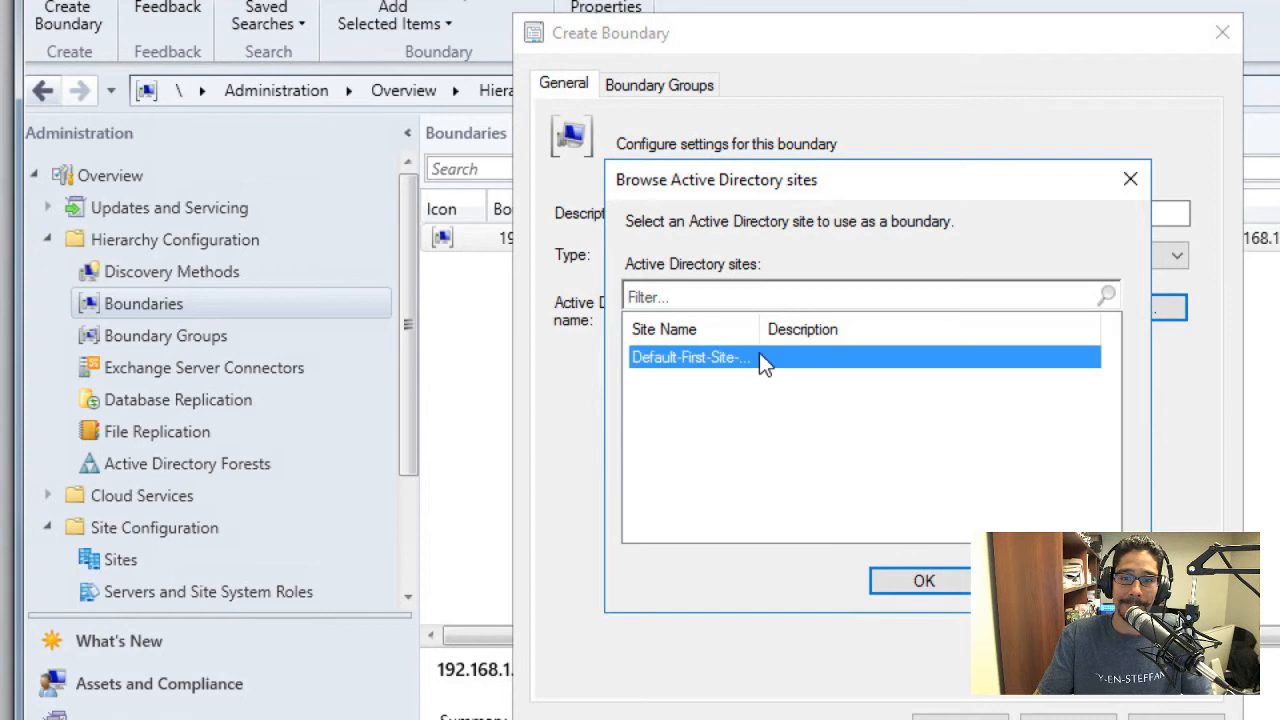
pyautogui.click(922, 584)
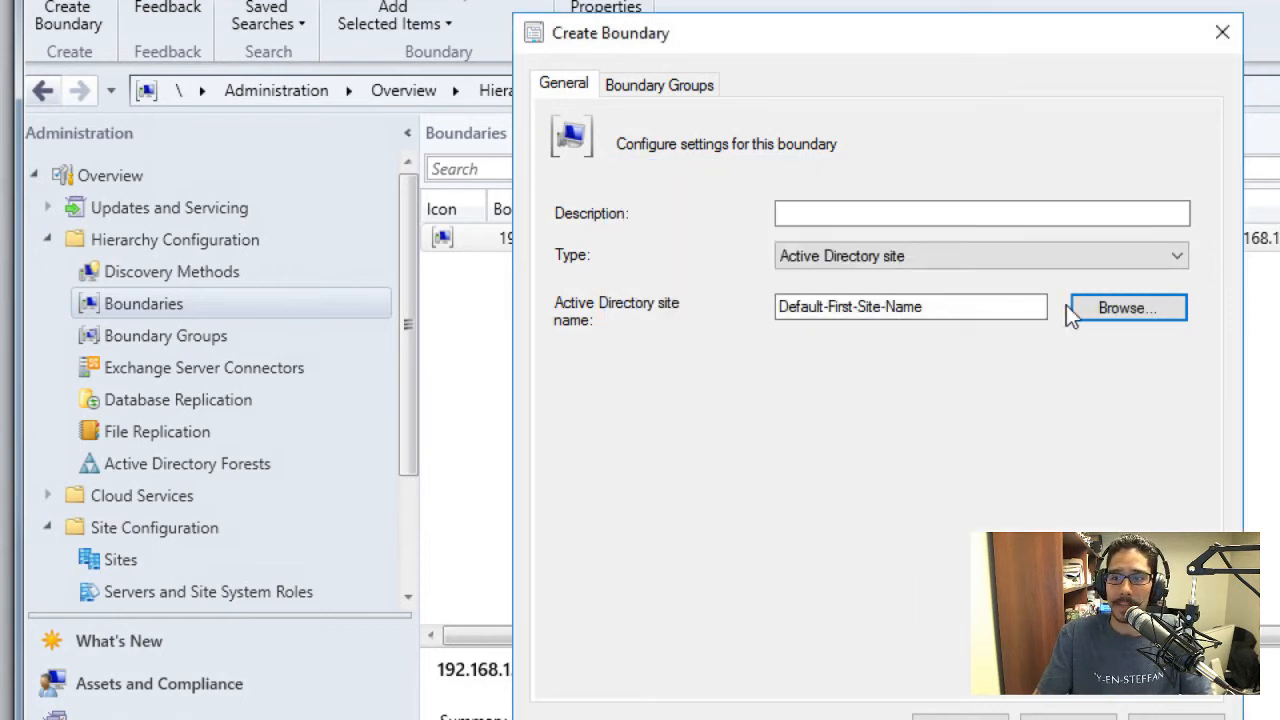
# Try the IPv6 prefix and IP address range types for the new boundary and compare their required fields.
pyautogui.click(1043, 257)
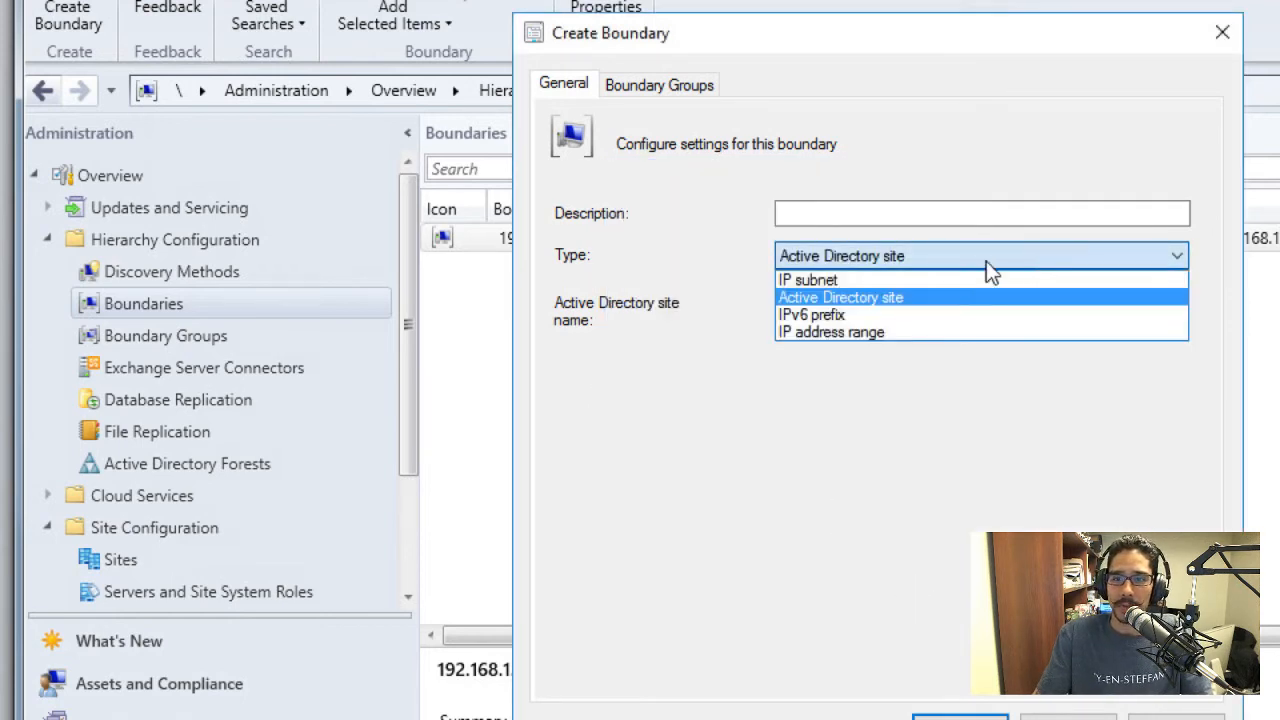
pyautogui.click(893, 316)
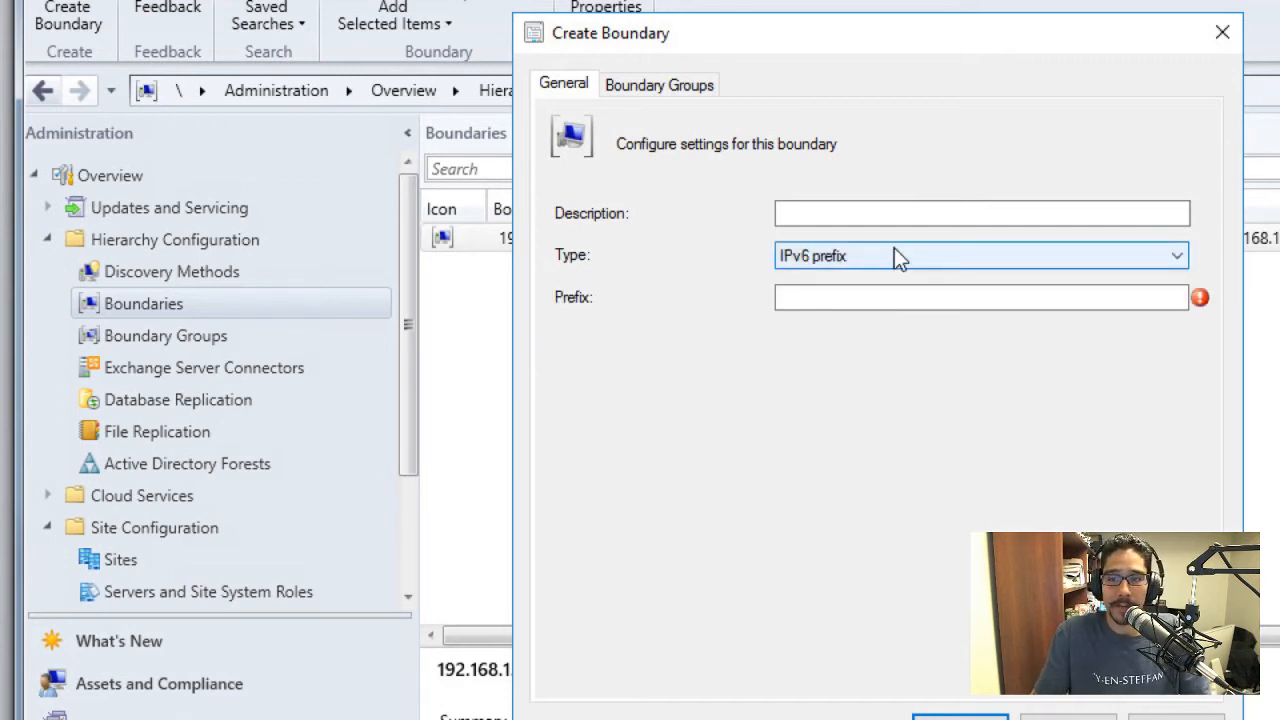
pyautogui.click(894, 247)
pyautogui.click(858, 336)
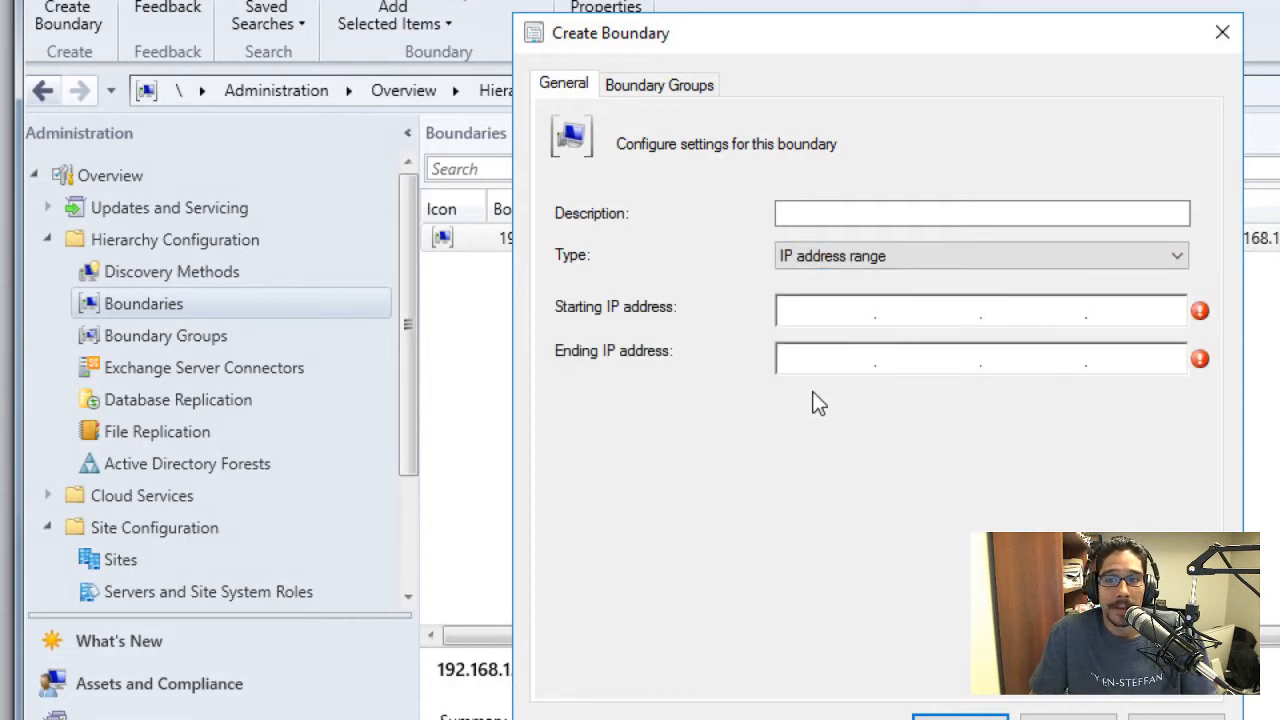
# Check the new boundary's description field and boundary groups, and close the form without creating the boundary.
pyautogui.click(815, 215)
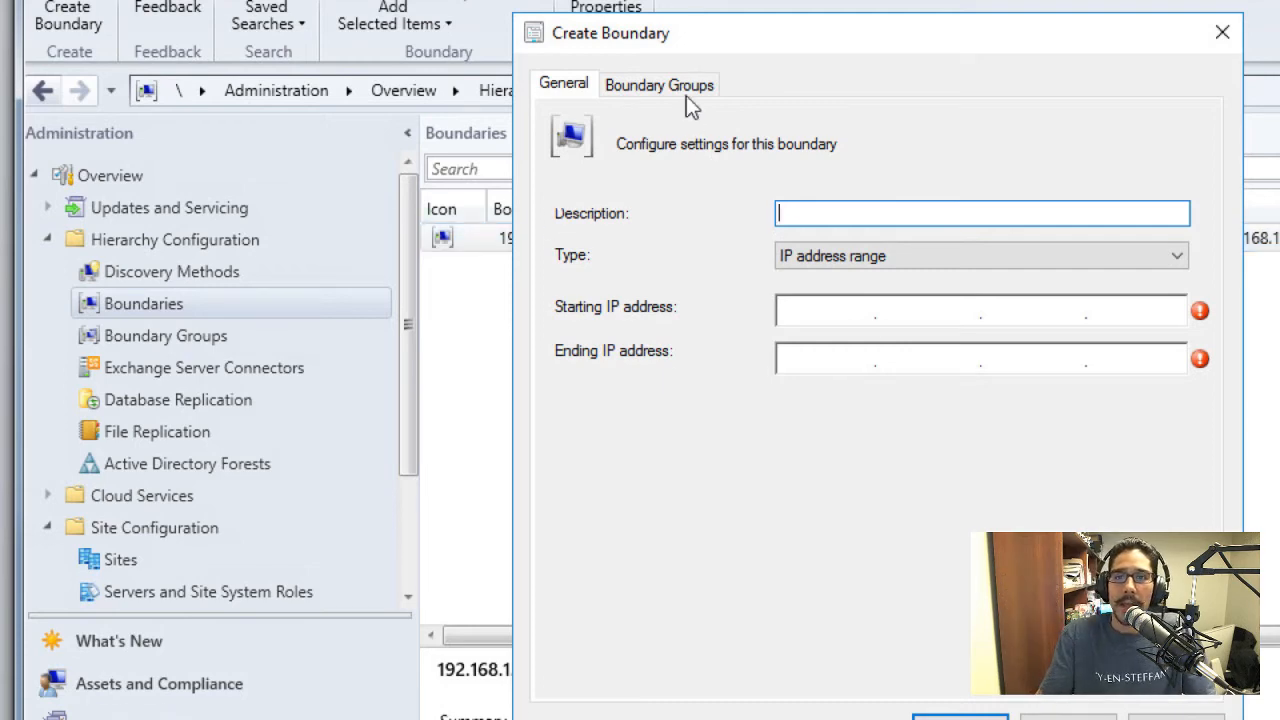
pyautogui.click(660, 85)
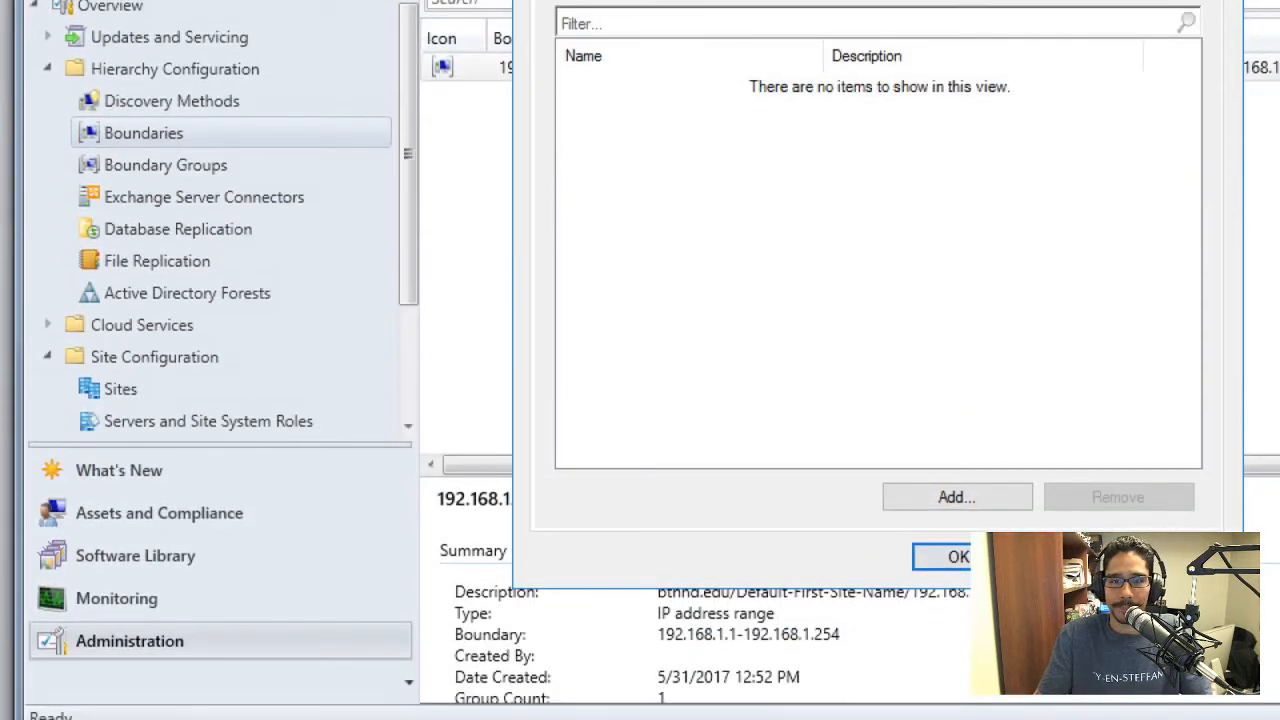
pyautogui.click(950, 557)
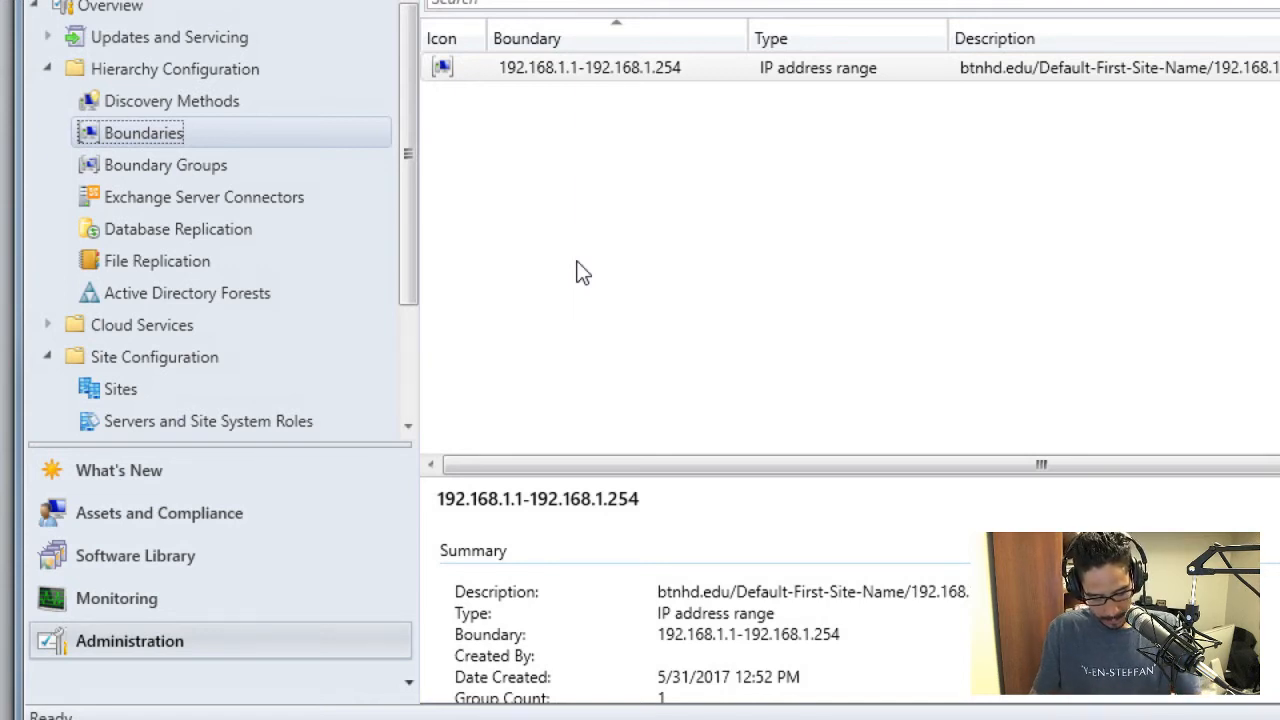
# Go to the boundary groups, start a new boundary group, and view the boundaries available to add without selecting any.
pyautogui.click(171, 166)
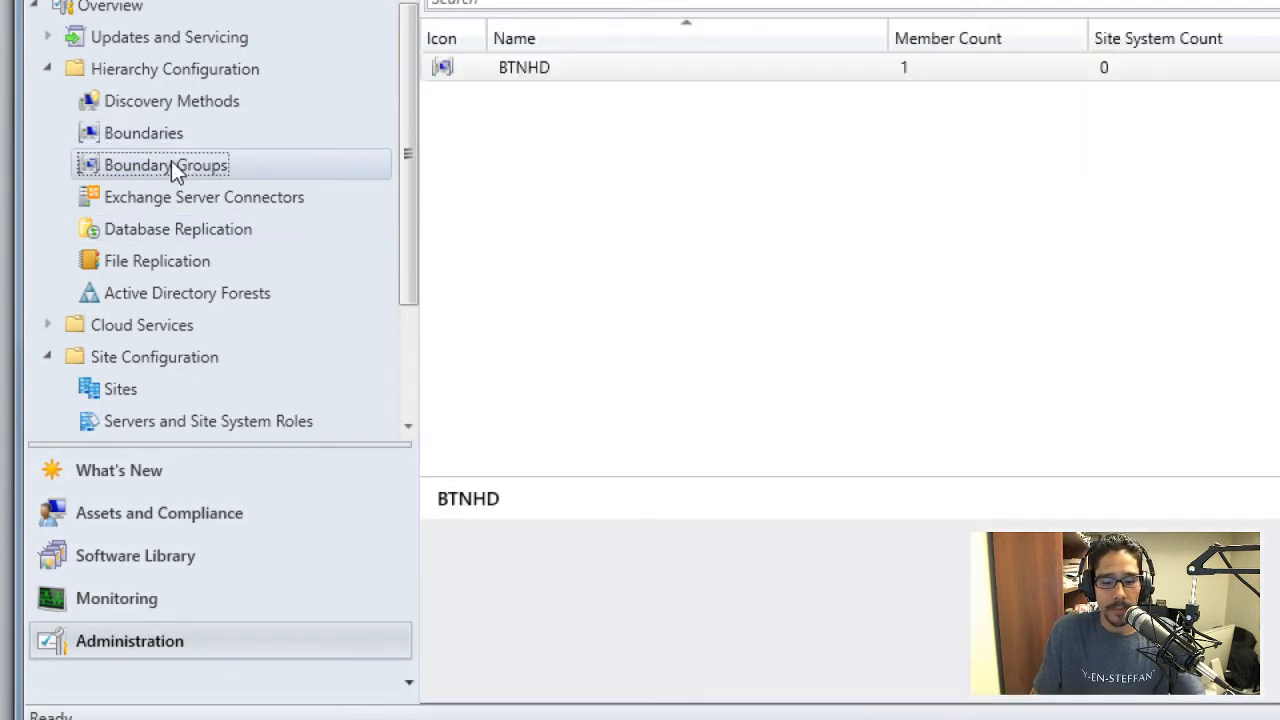
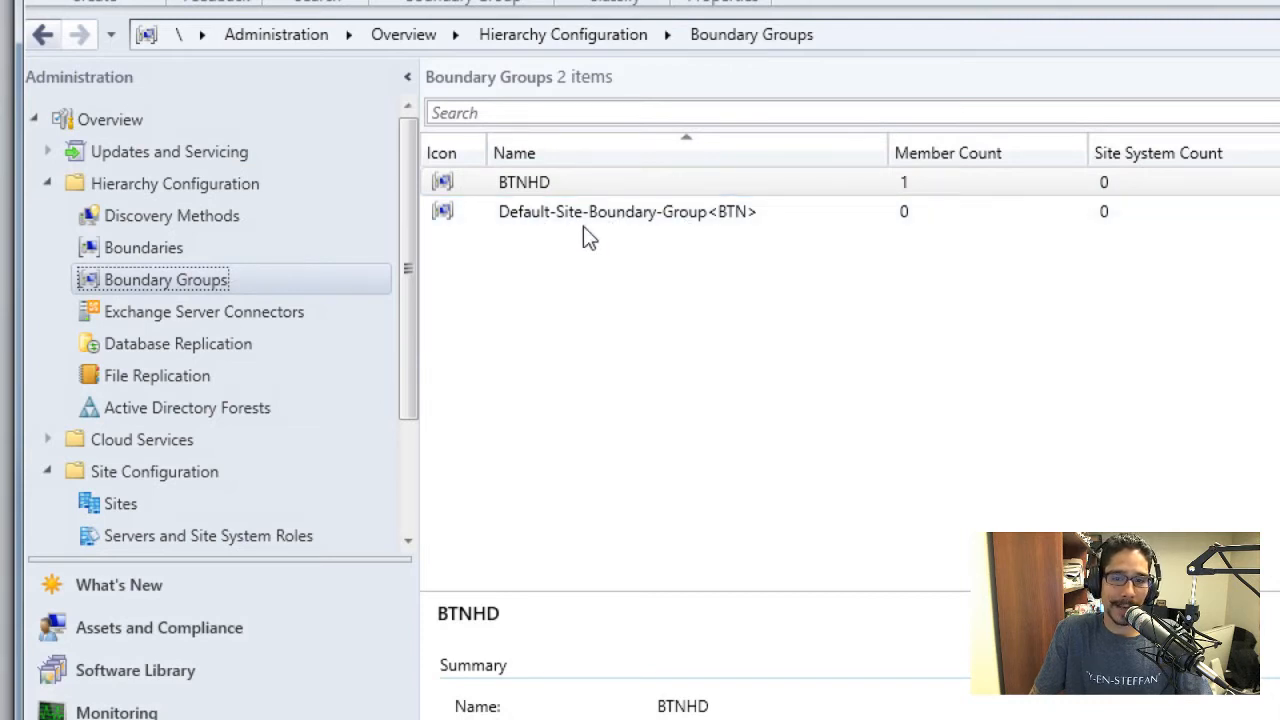
pyautogui.click(591, 215)
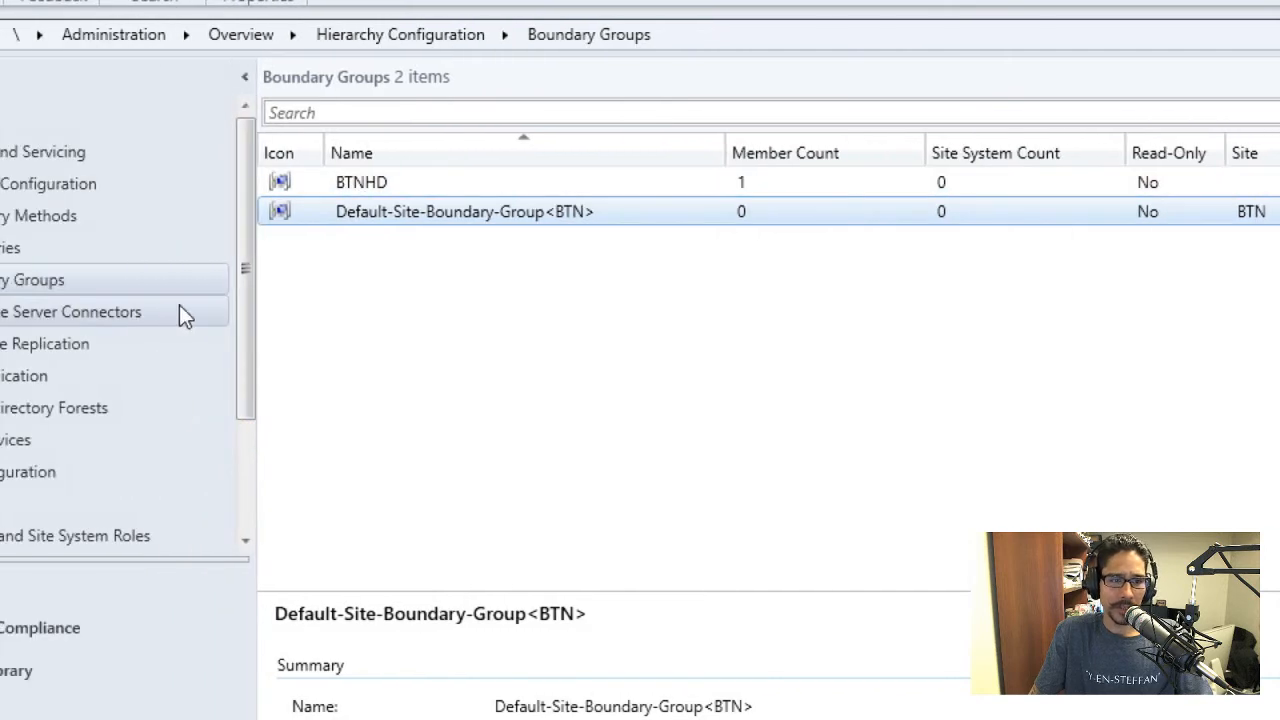
pyautogui.rightClick(182, 285)
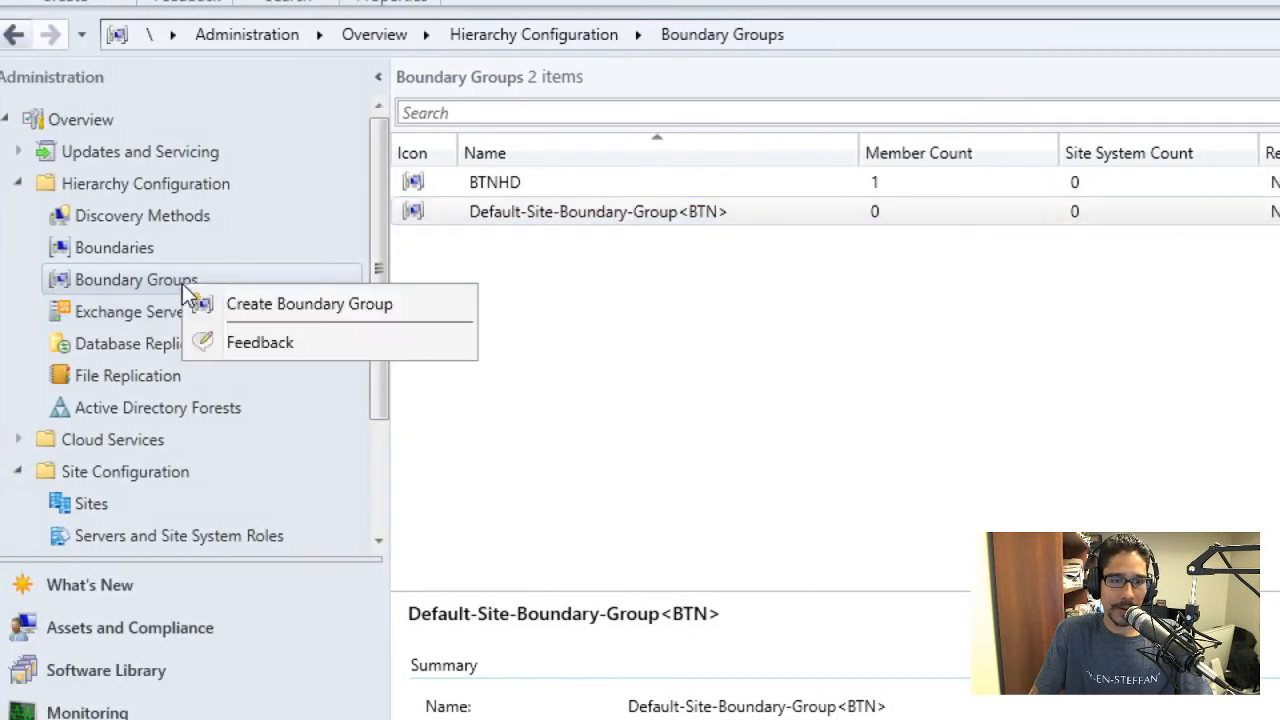
pyautogui.click(267, 299)
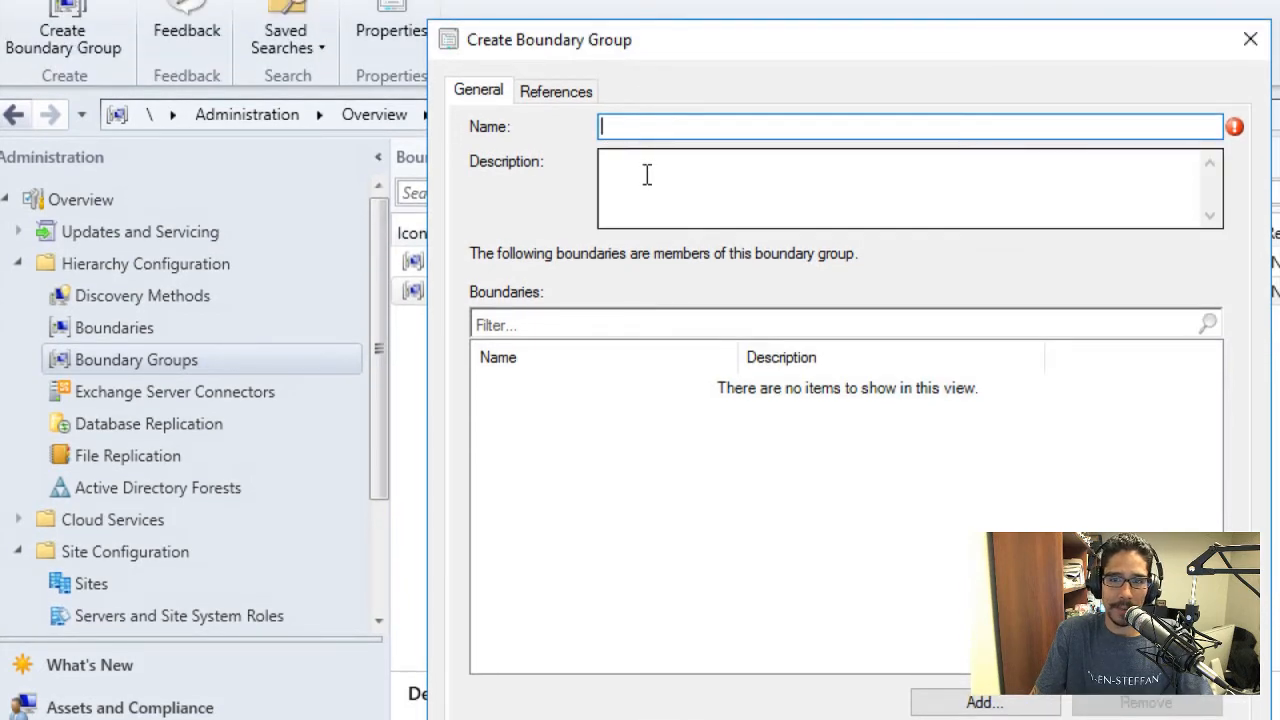
pyautogui.click(646, 129)
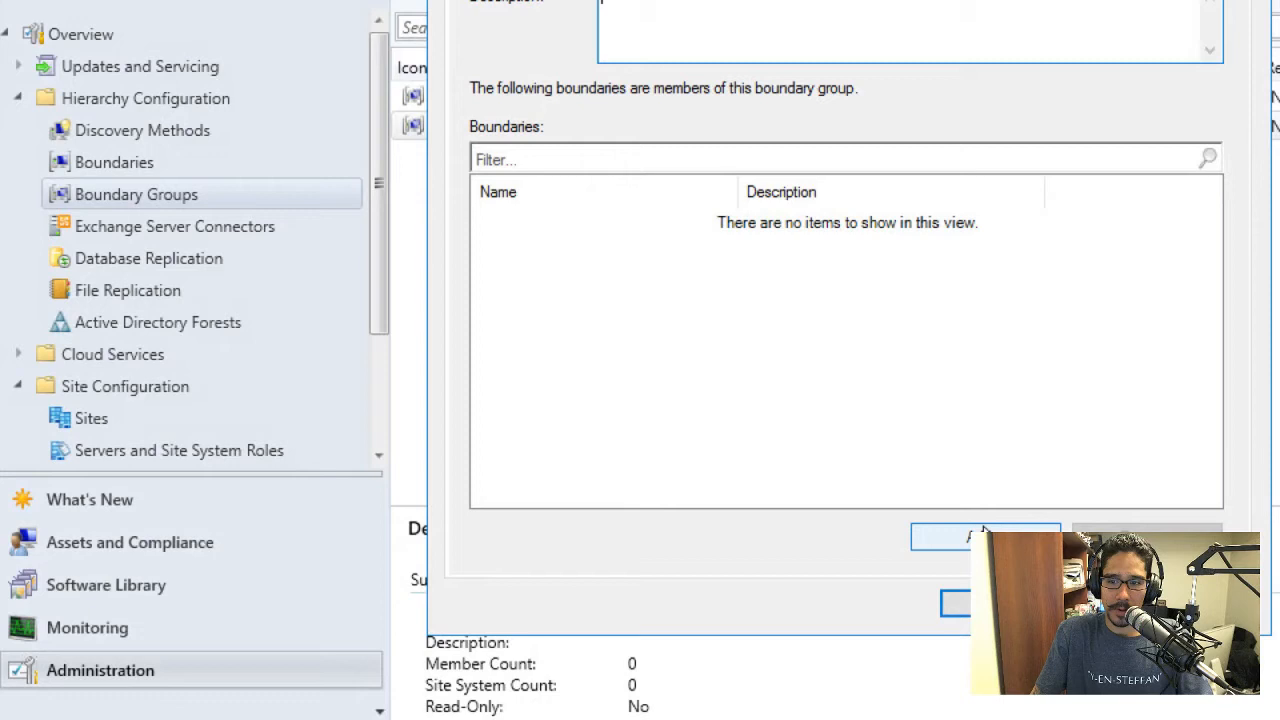
pyautogui.click(985, 702)
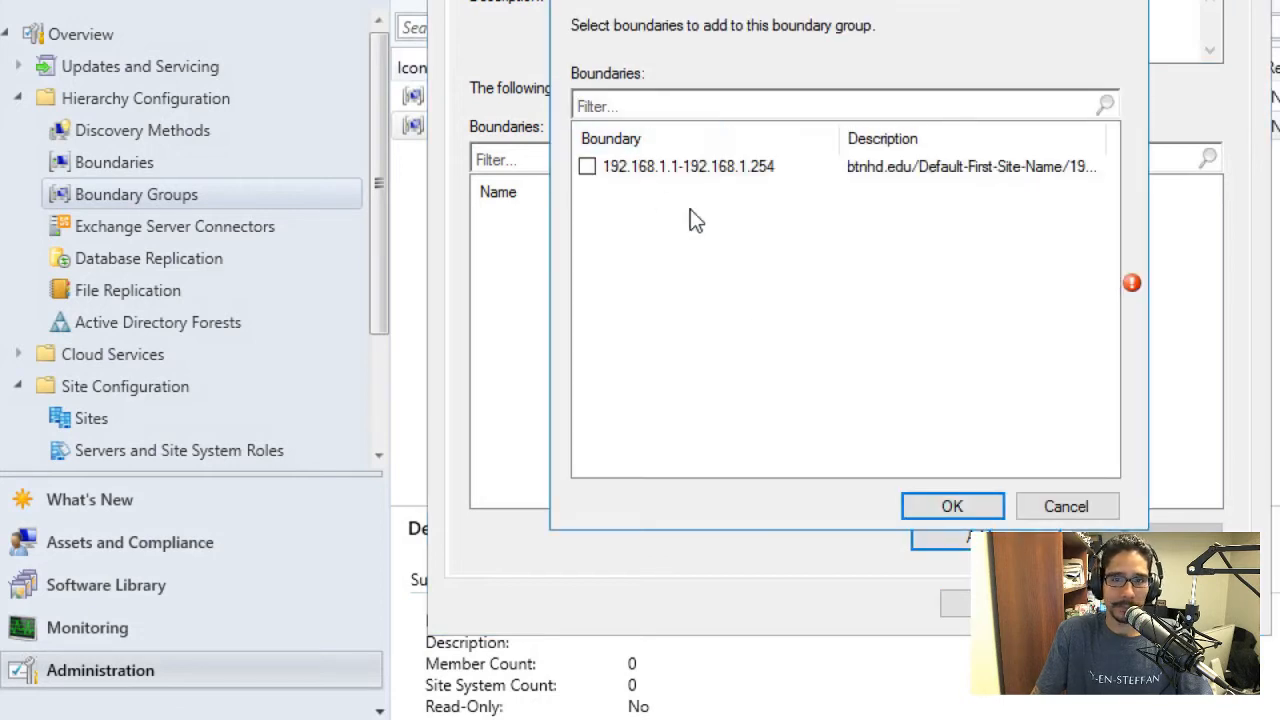
pyautogui.click(1064, 506)
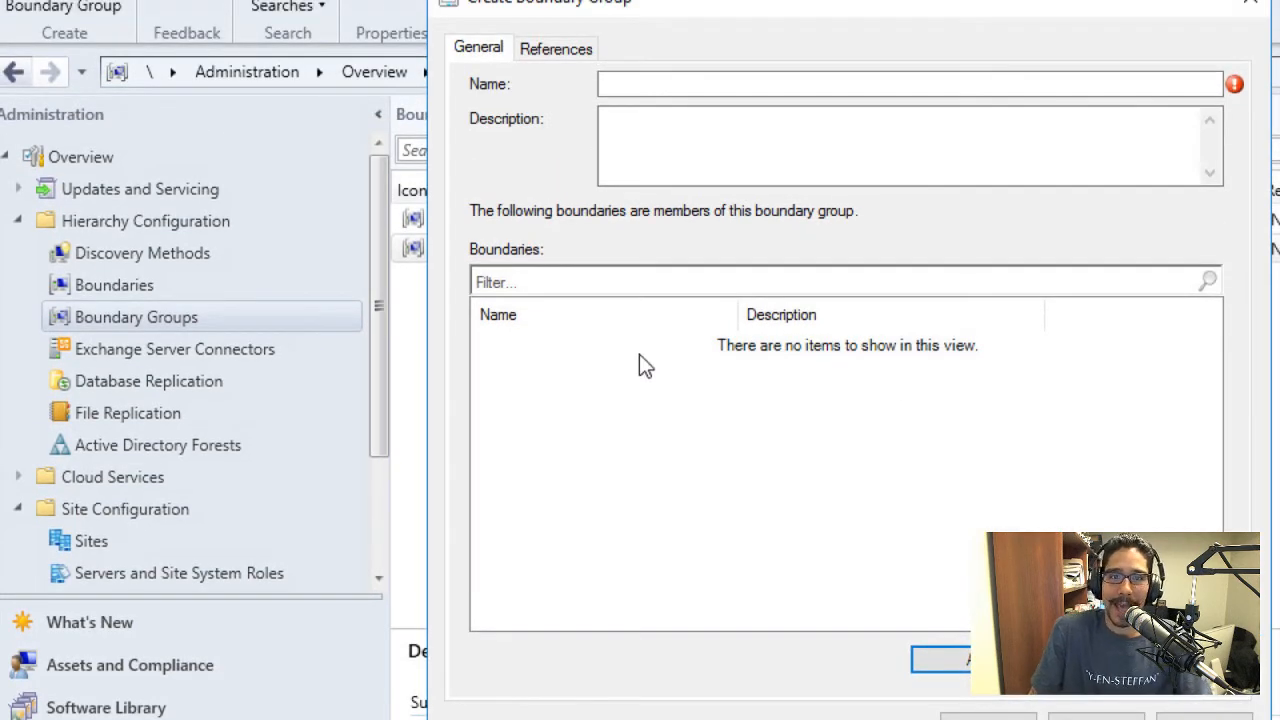
# Check the new boundary group's site assignment and available site systems, and close the form without creating the group.
pyautogui.click(550, 50)
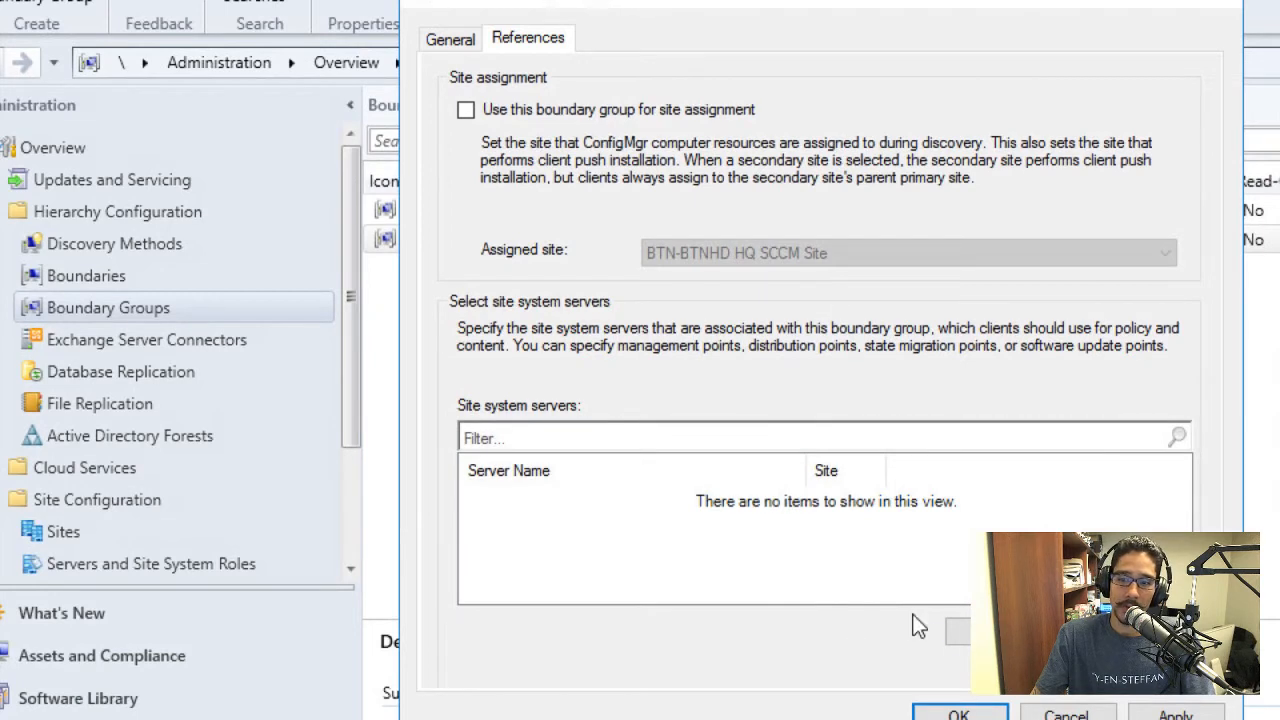
pyautogui.click(958, 630)
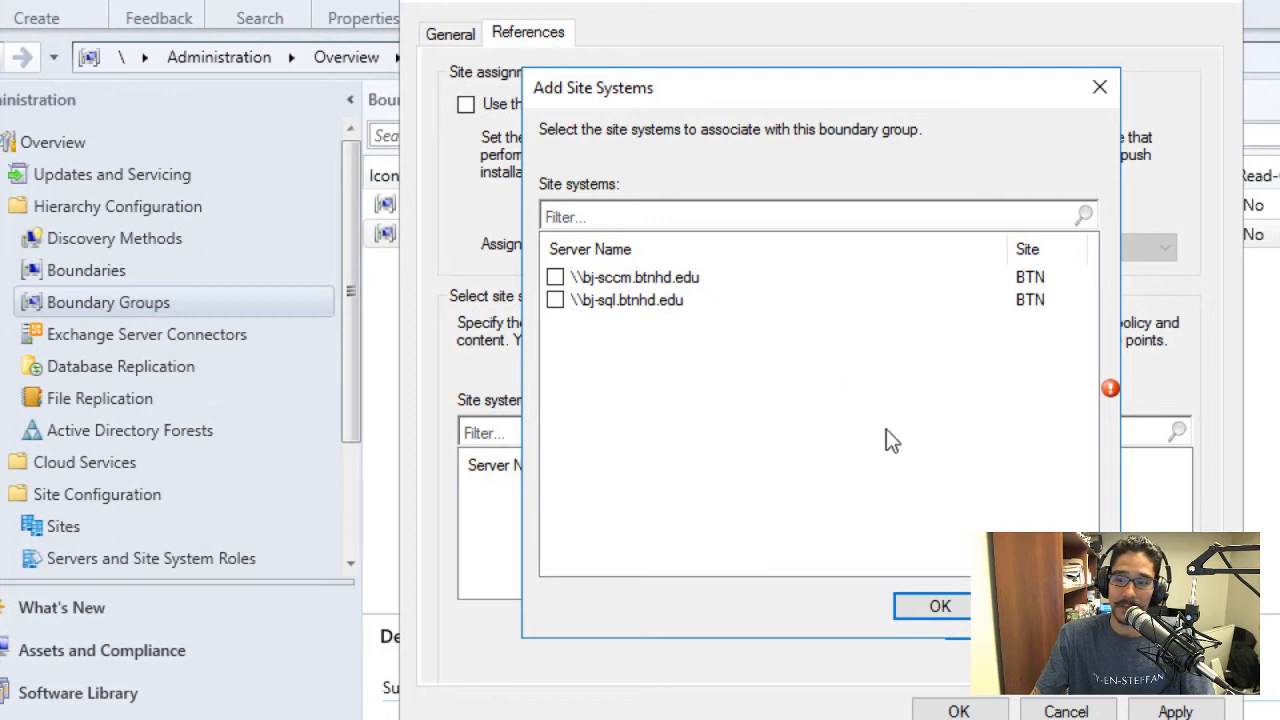
pyautogui.click(1045, 606)
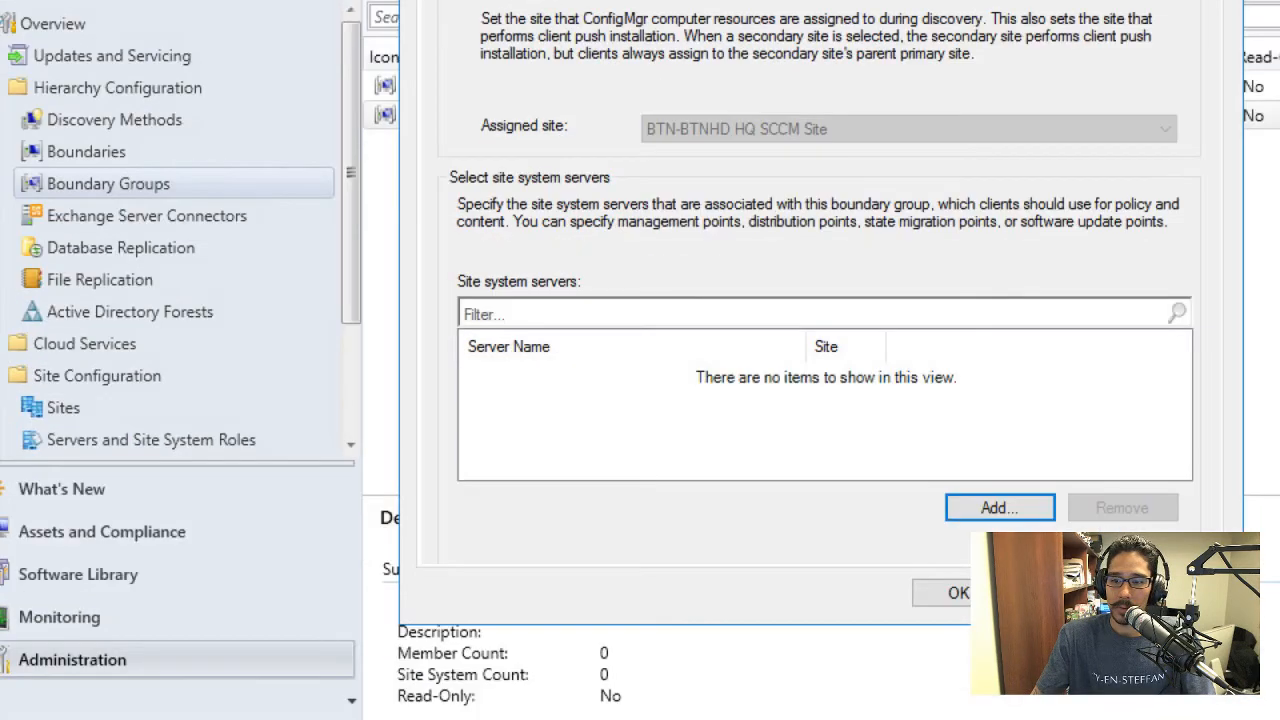
pyautogui.click(1066, 711)
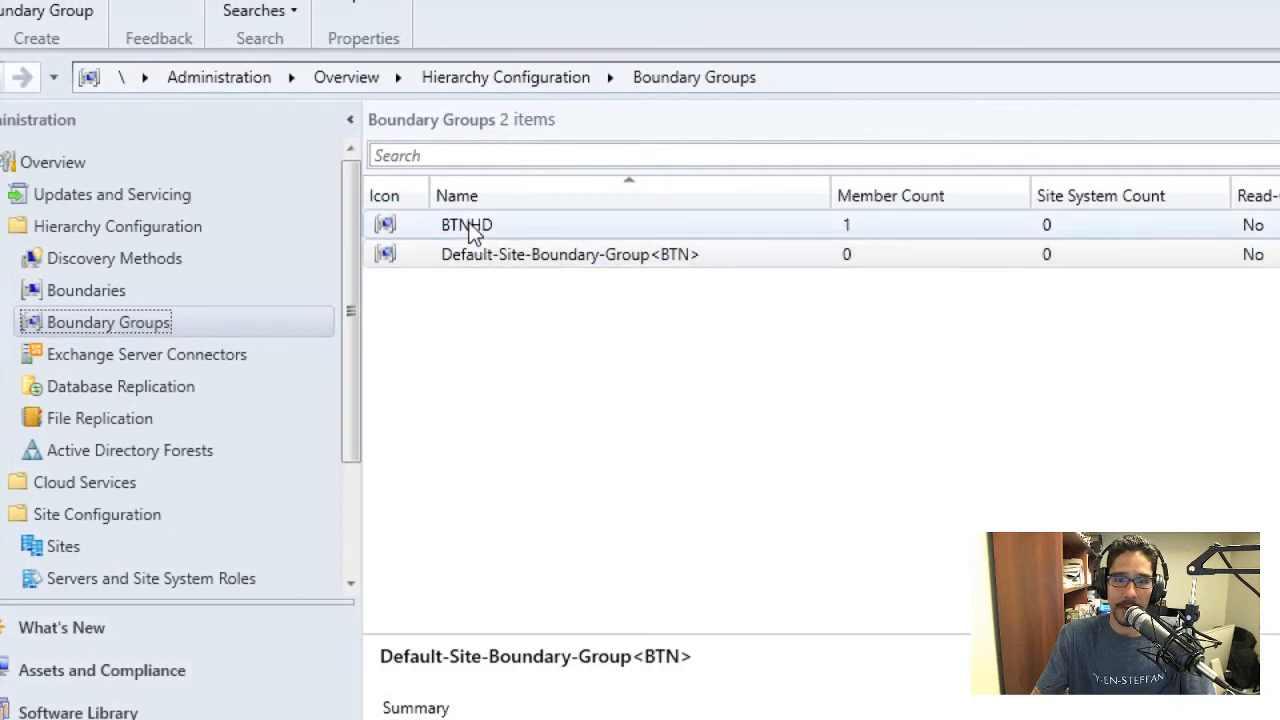
# Open the properties of the BTNHD boundary group and review its name, description and member boundaries.
pyautogui.click(472, 229)
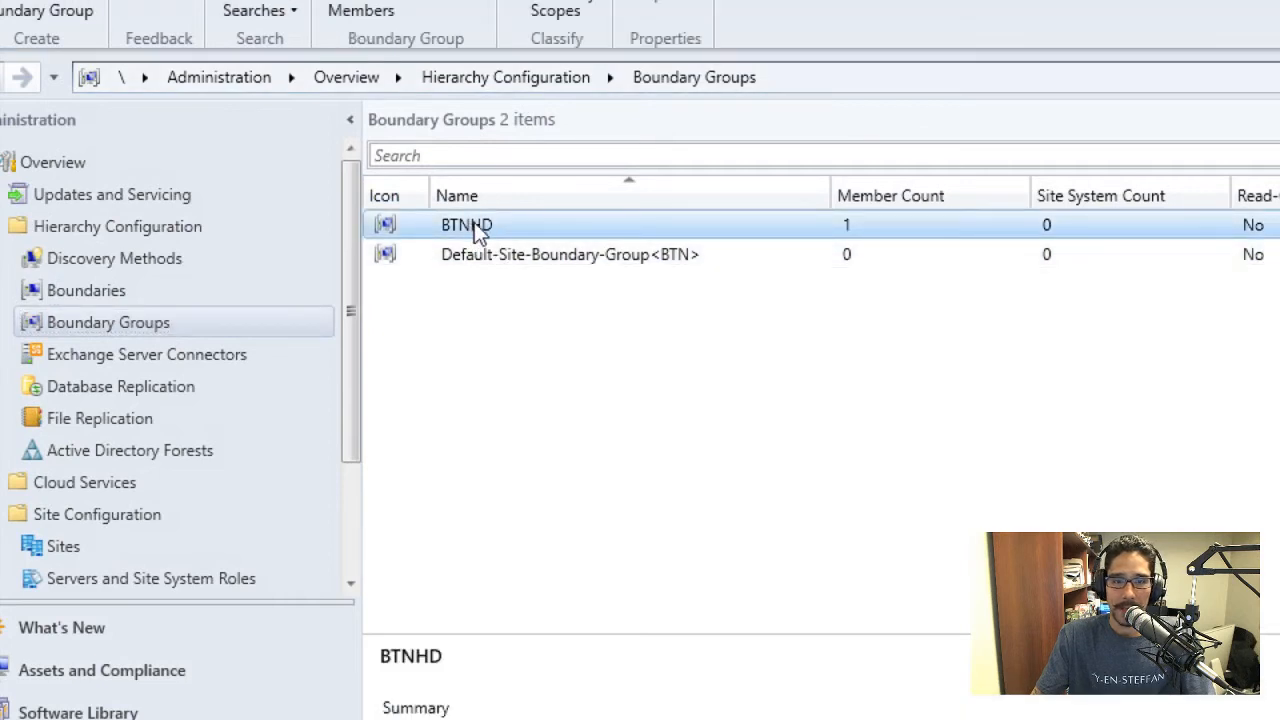
pyautogui.rightClick(474, 232)
pyautogui.click(549, 384)
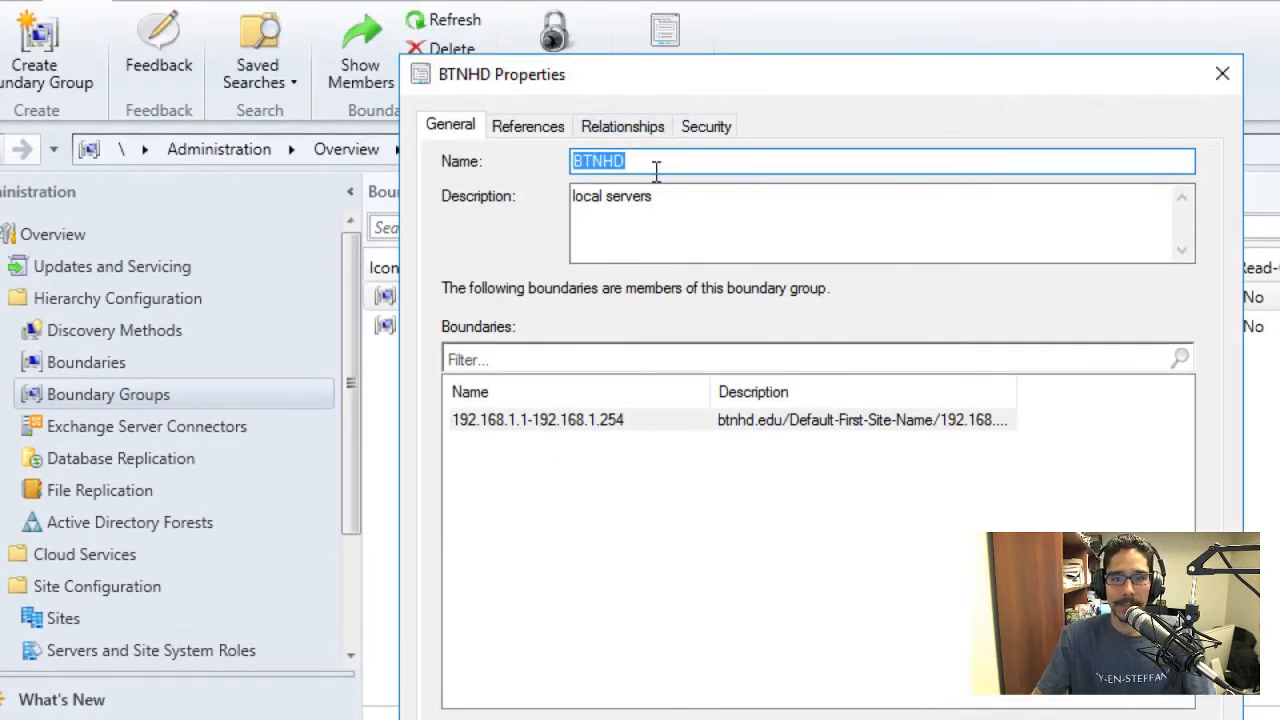
pyautogui.click(615, 107)
pyautogui.doubleClick(615, 165)
pyautogui.click(680, 191)
pyautogui.moveTo(680, 191); pyautogui.dragTo(520, 189)
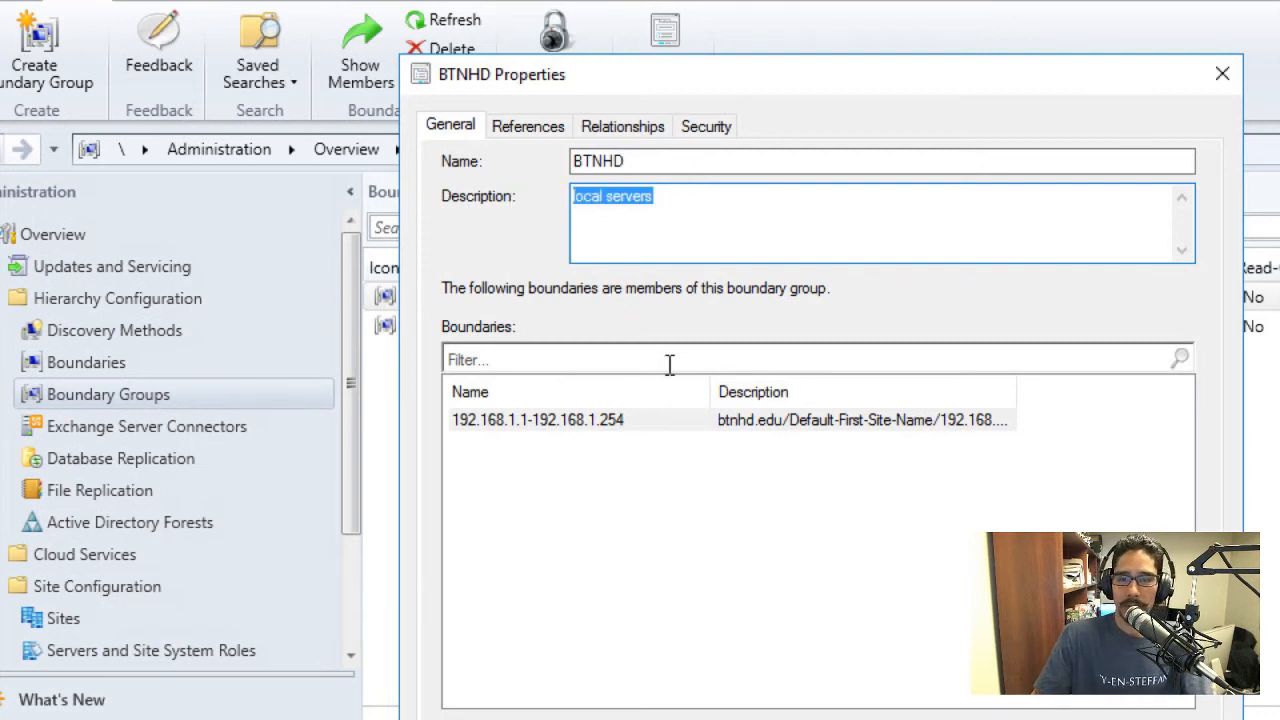
pyautogui.click(699, 213)
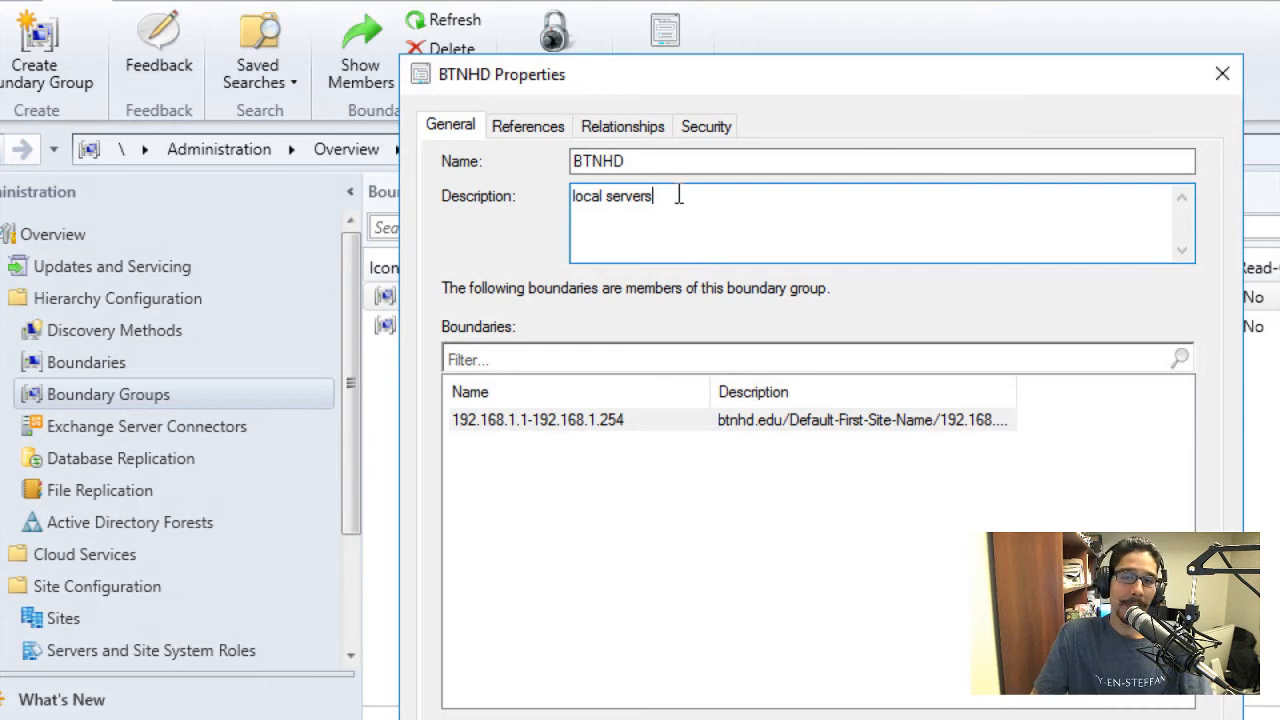
pyautogui.moveTo(677, 197); pyautogui.dragTo(546, 197)
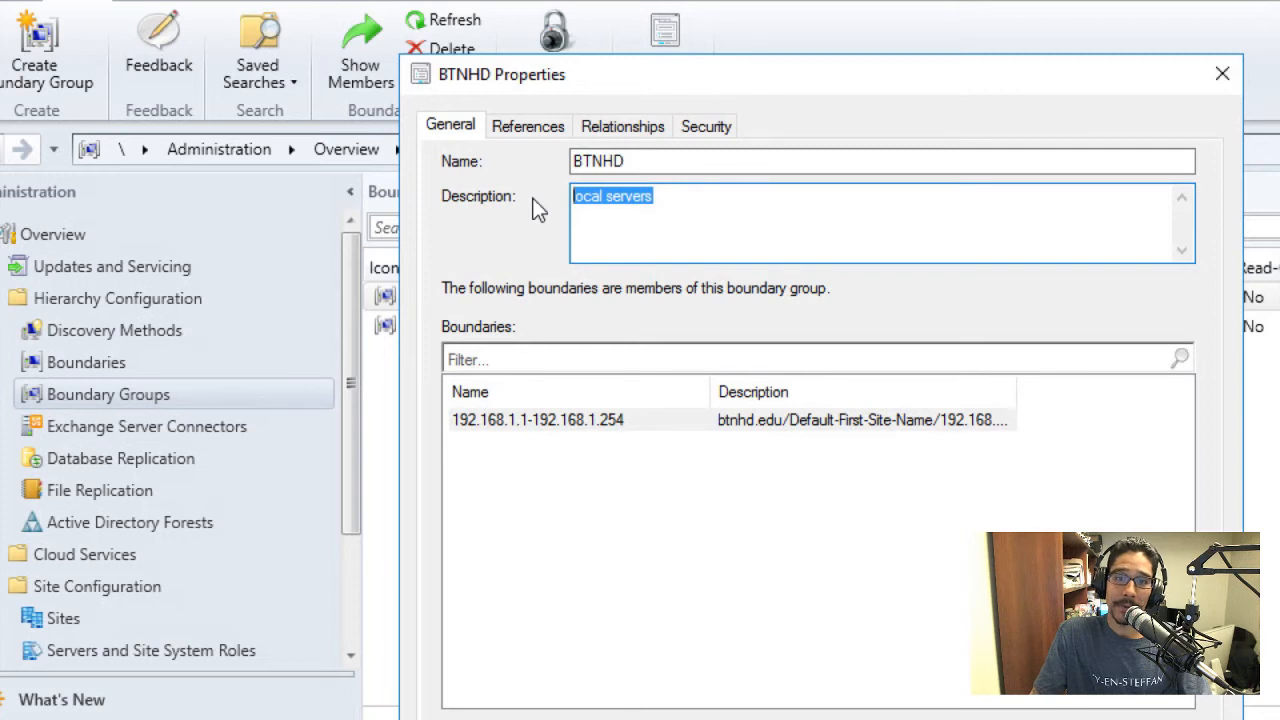
pyautogui.click(697, 209)
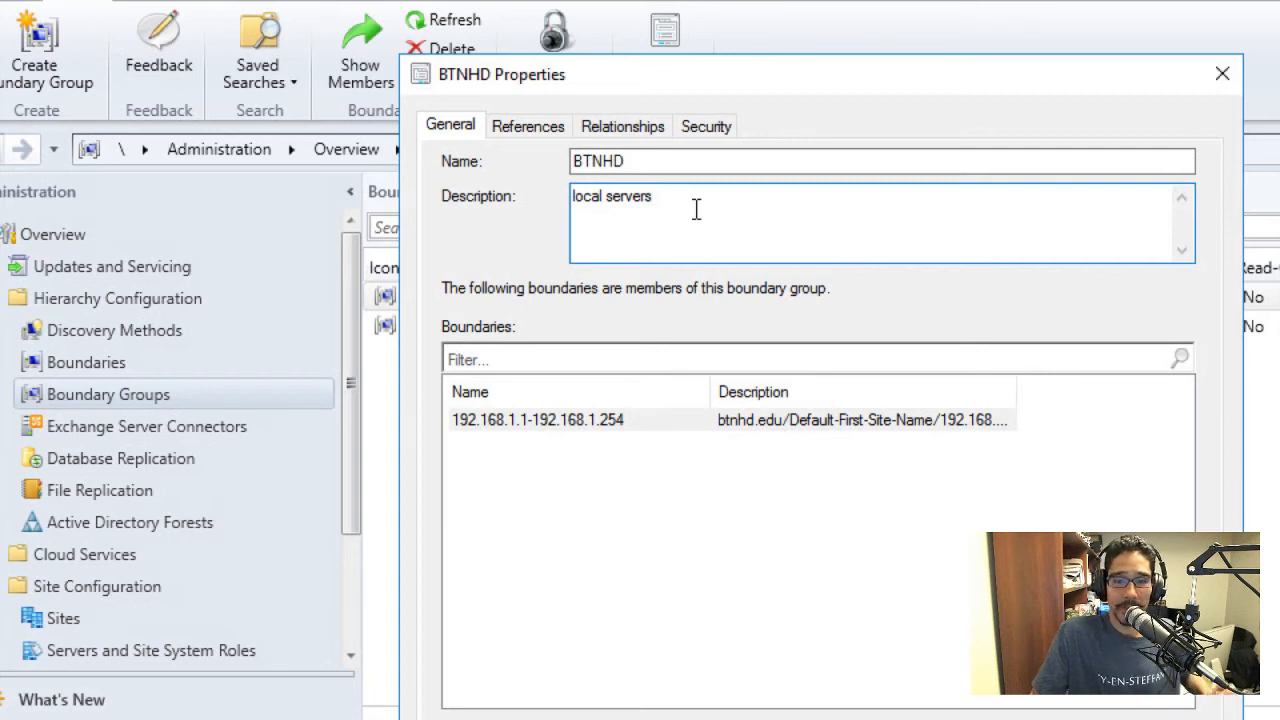
pyautogui.moveTo(699, 204); pyautogui.dragTo(570, 200)
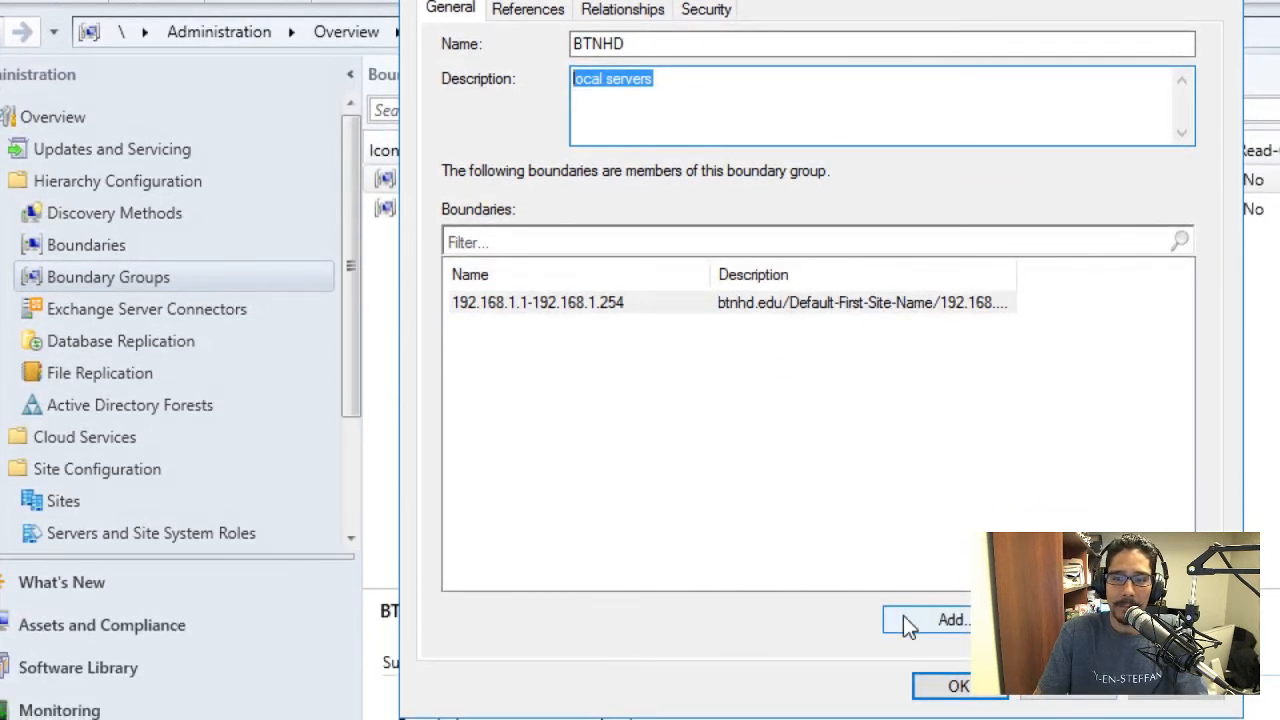
# View the boundaries available to add to the BTNHD group, and close the list without adding any.
pyautogui.click(905, 617)
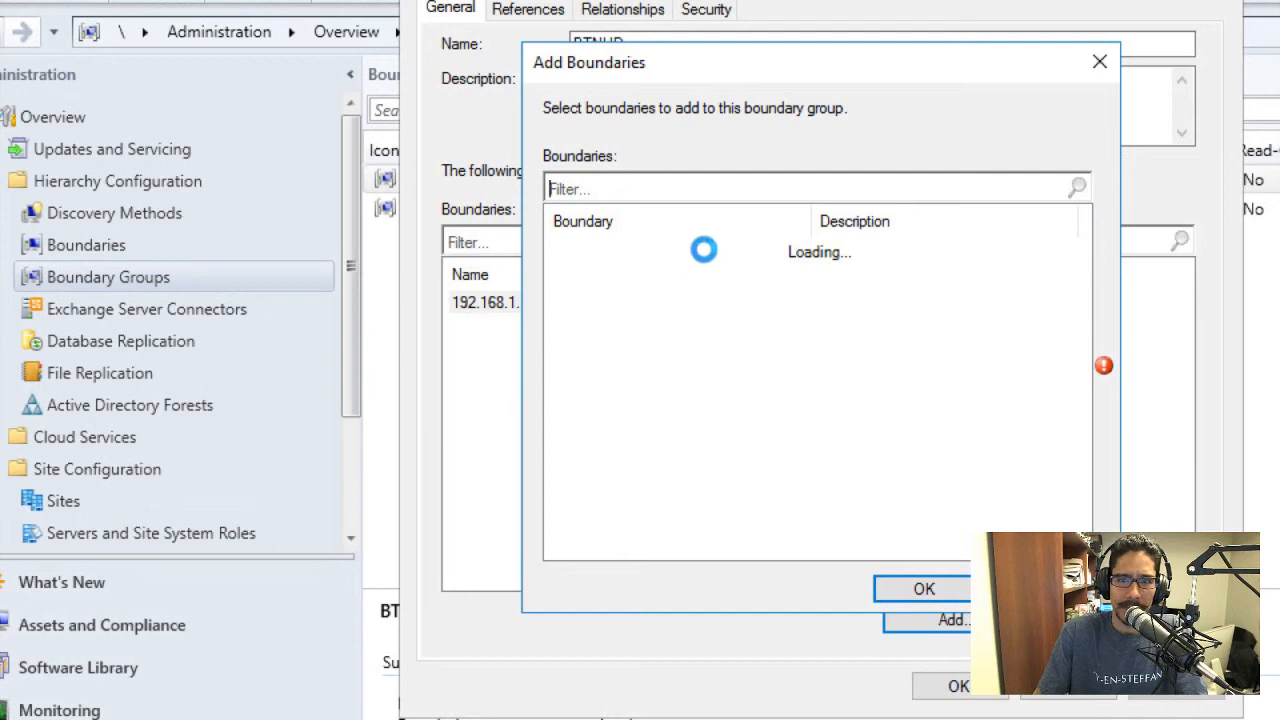
pyautogui.moveTo(734, 79); pyautogui.dragTo(842, 73)
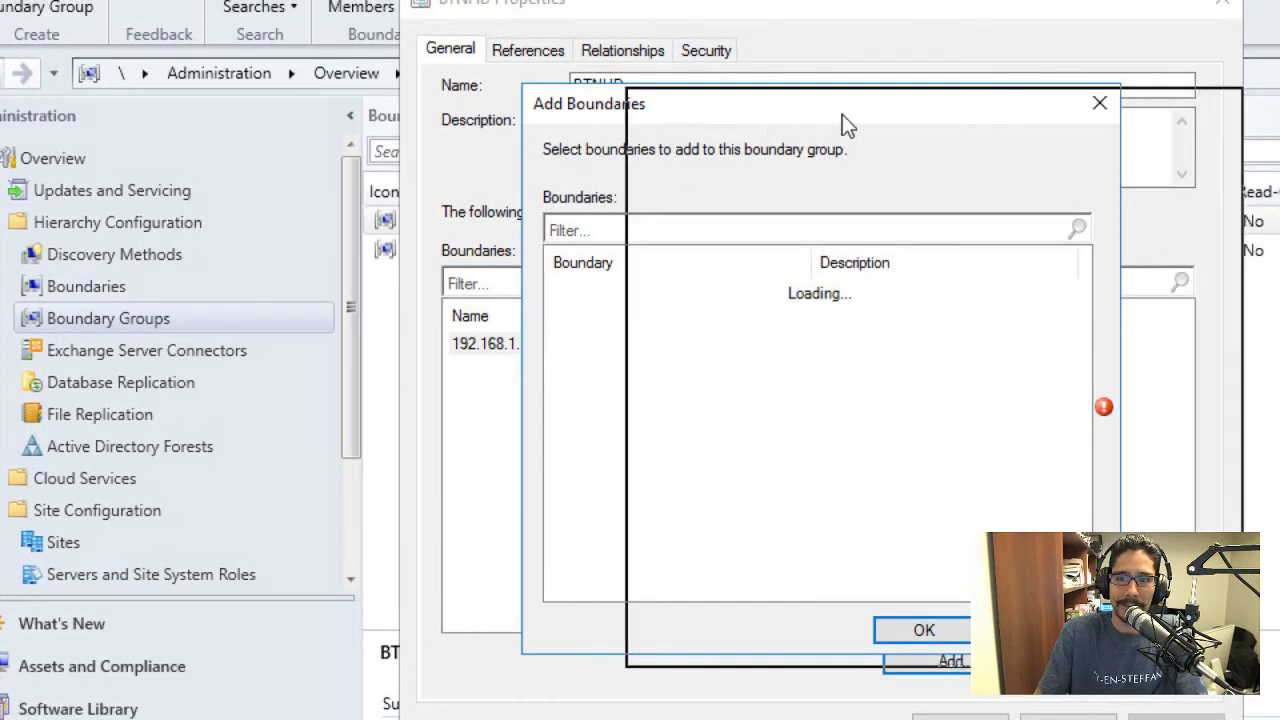
pyautogui.moveTo(842, 124); pyautogui.dragTo(982, 134)
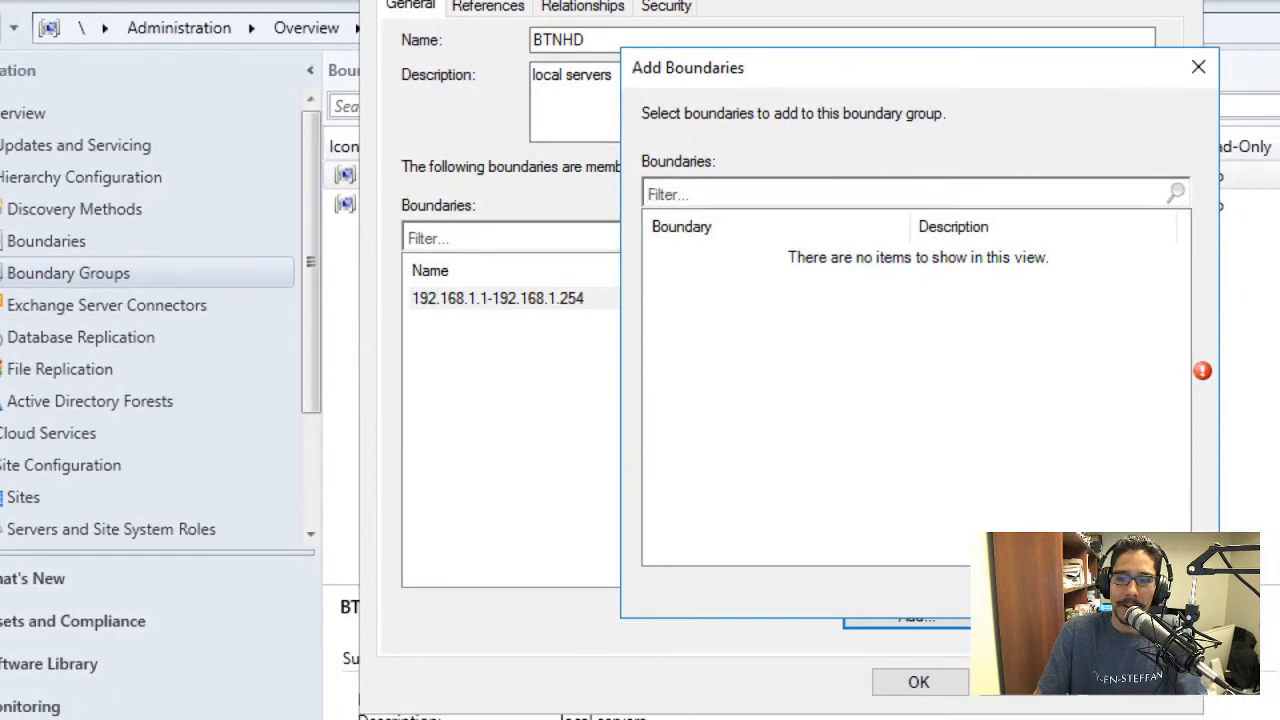
pyautogui.click(1182, 636)
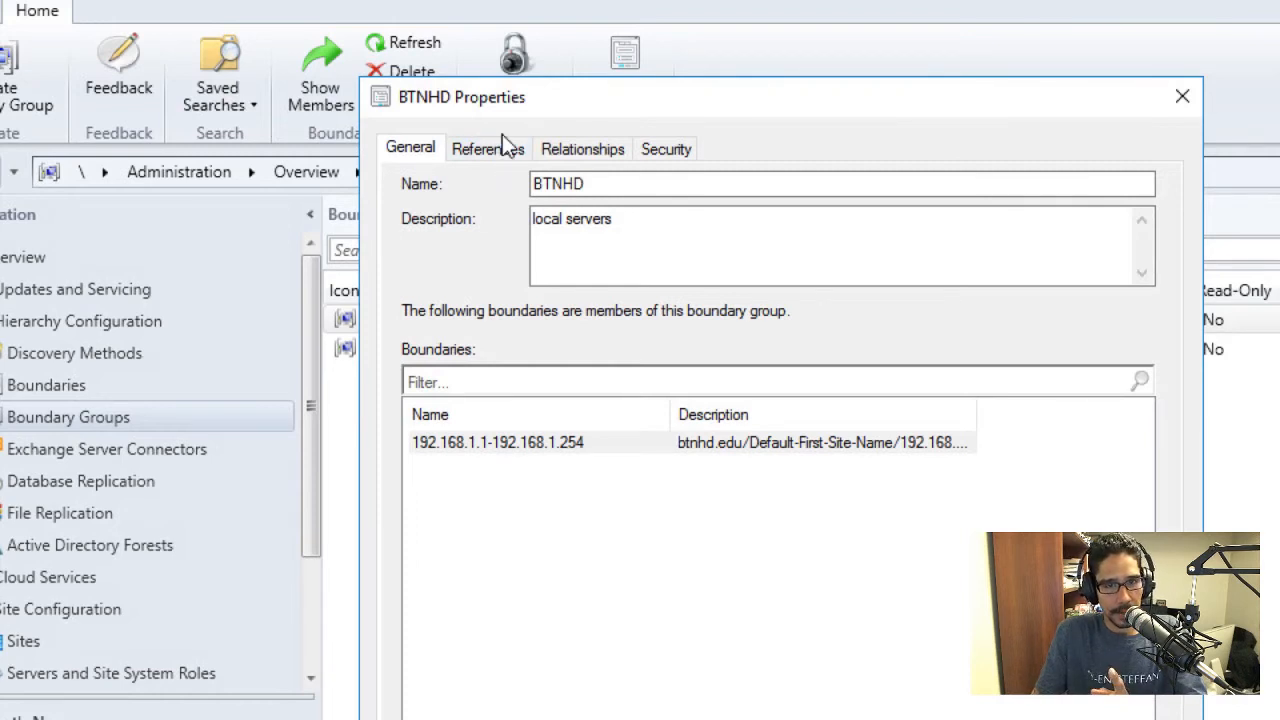
# Enable the BTNHD boundary group for site assignment with BTN-BTNHD HQ SCCM Site as the assigned site.
pyautogui.click(503, 143)
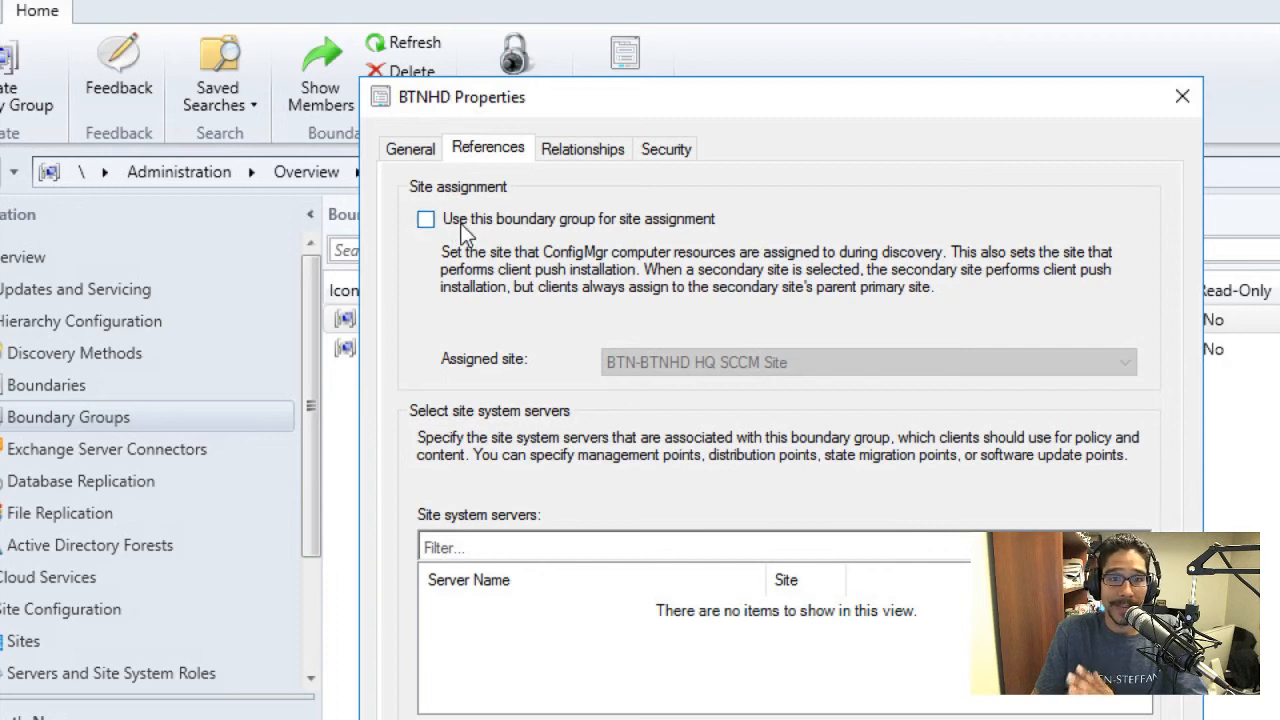
pyautogui.click(426, 220)
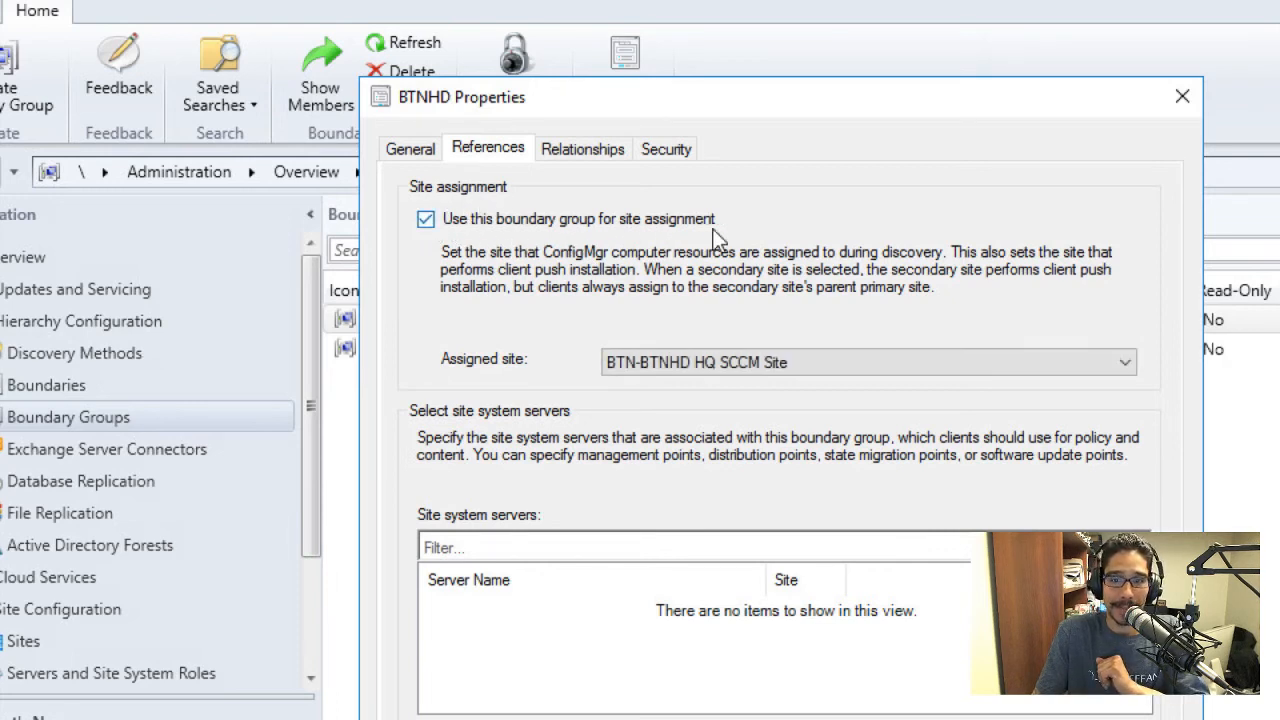
pyautogui.click(659, 365)
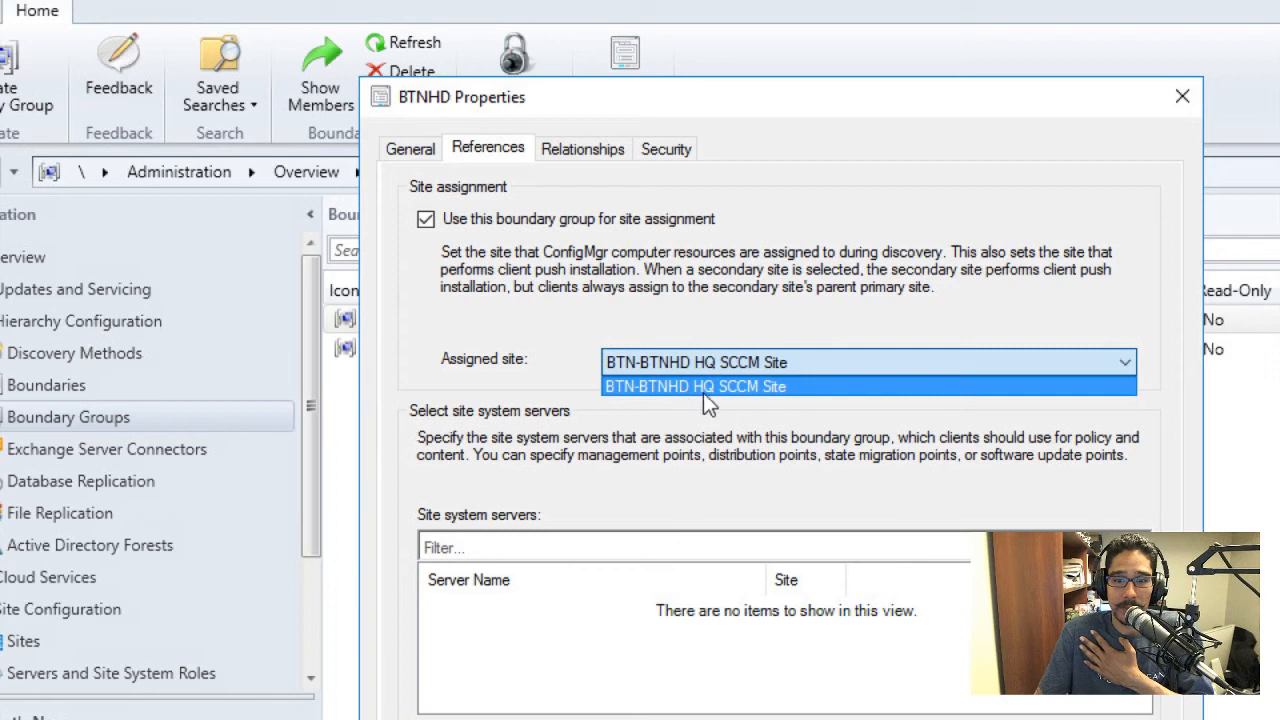
pyautogui.click(703, 391)
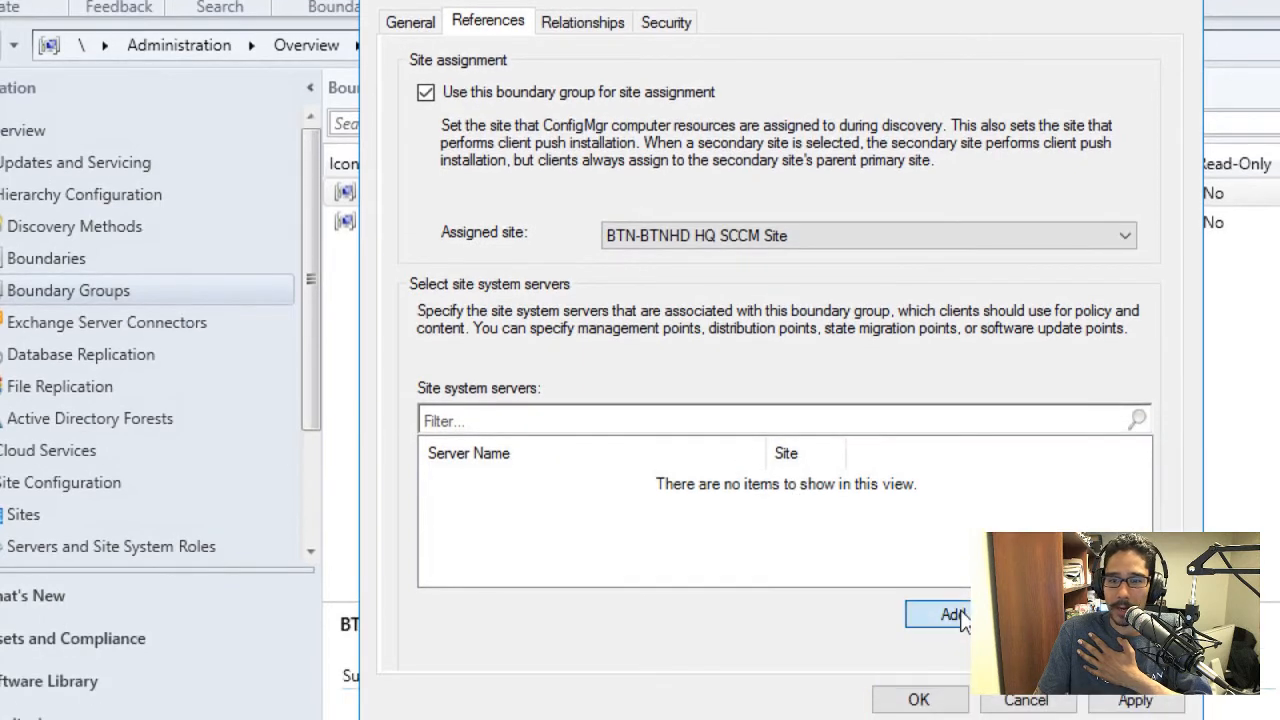
# Add \\bj-sccm.btnhd.edu as a site system server for the BTNHD boundary group.
pyautogui.click(950, 614)
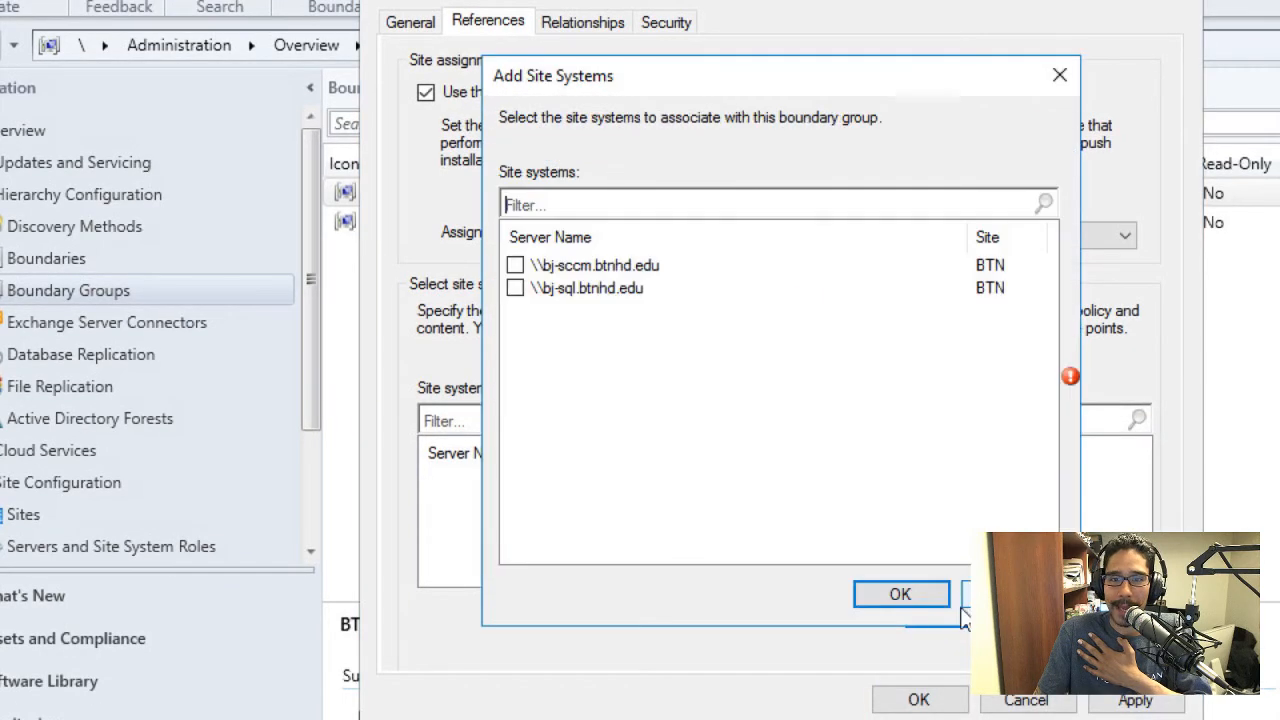
pyautogui.click(514, 265)
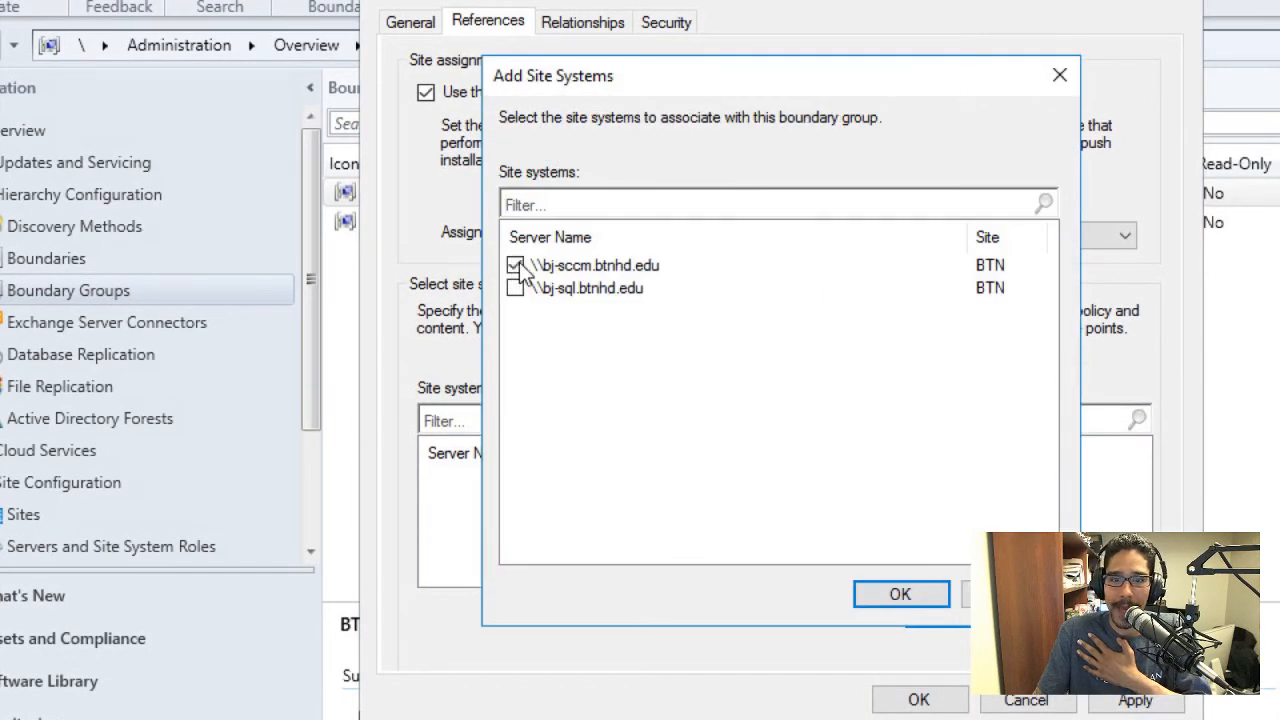
pyautogui.click(615, 272)
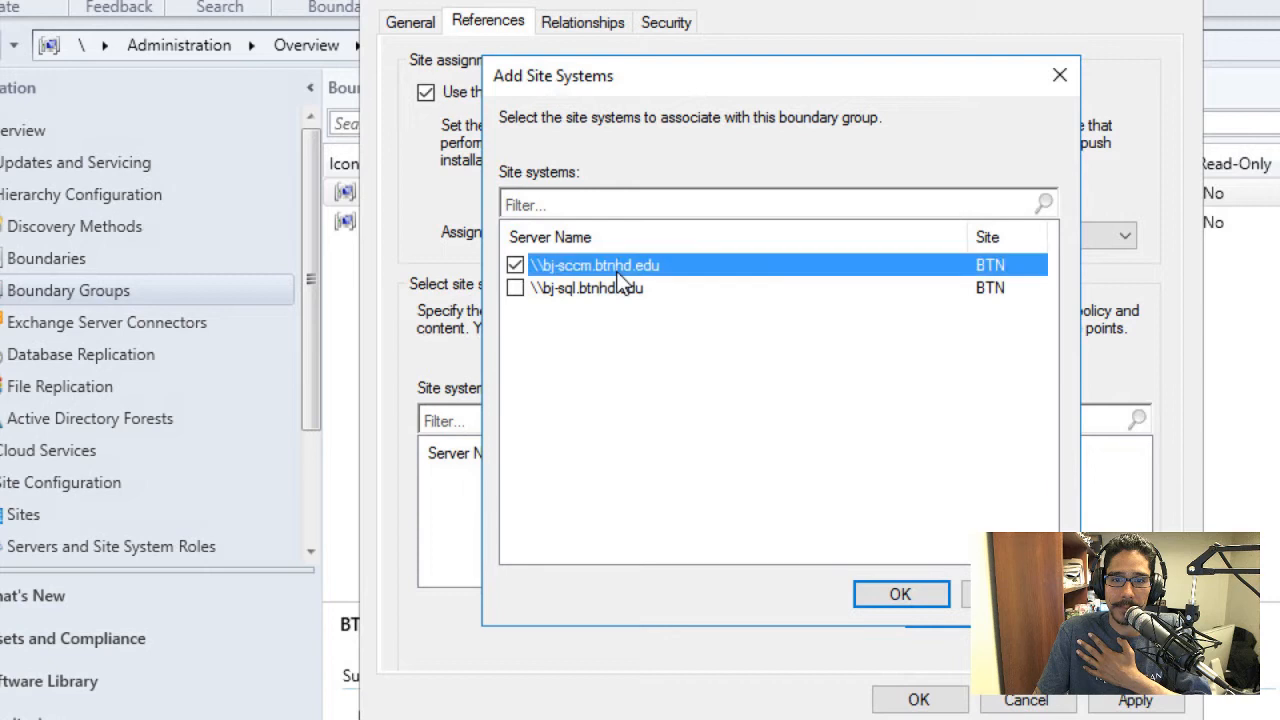
pyautogui.click(900, 594)
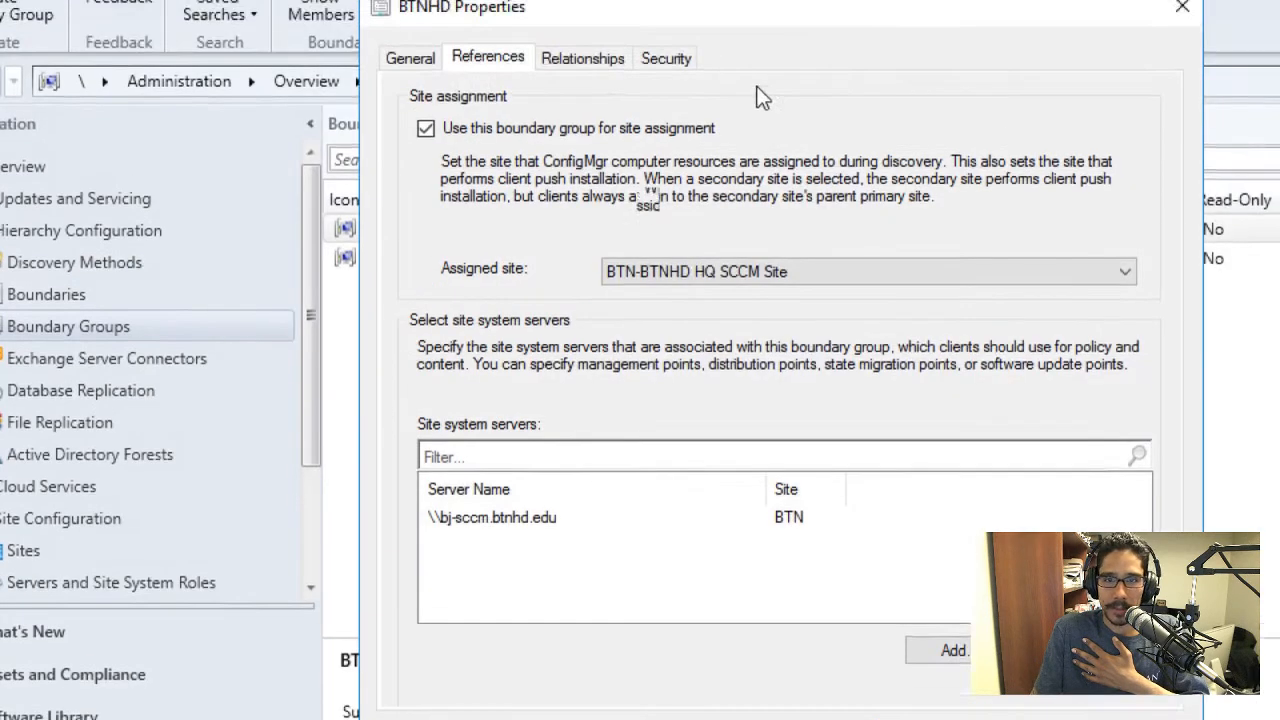
# Review the BTNHD group's fallback relationships and its administrative users' permissions, widening the Operations column.
pyautogui.click(596, 86)
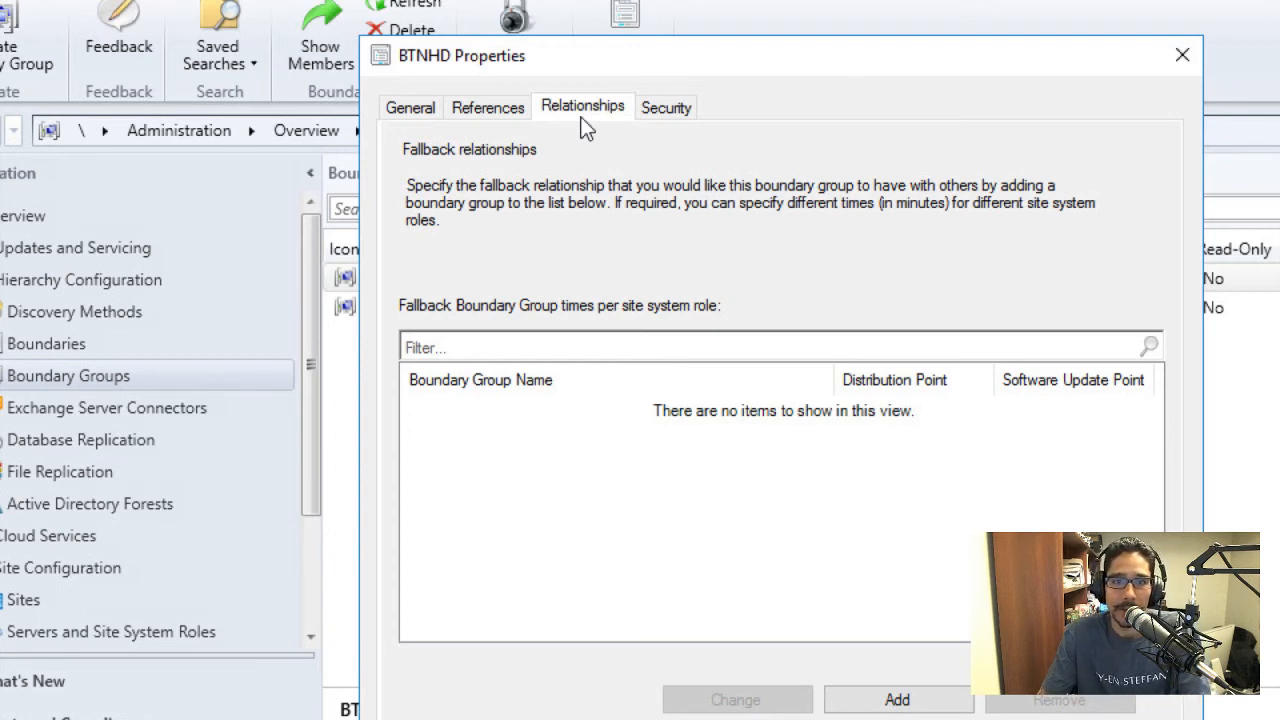
pyautogui.click(674, 115)
pyautogui.click(546, 318)
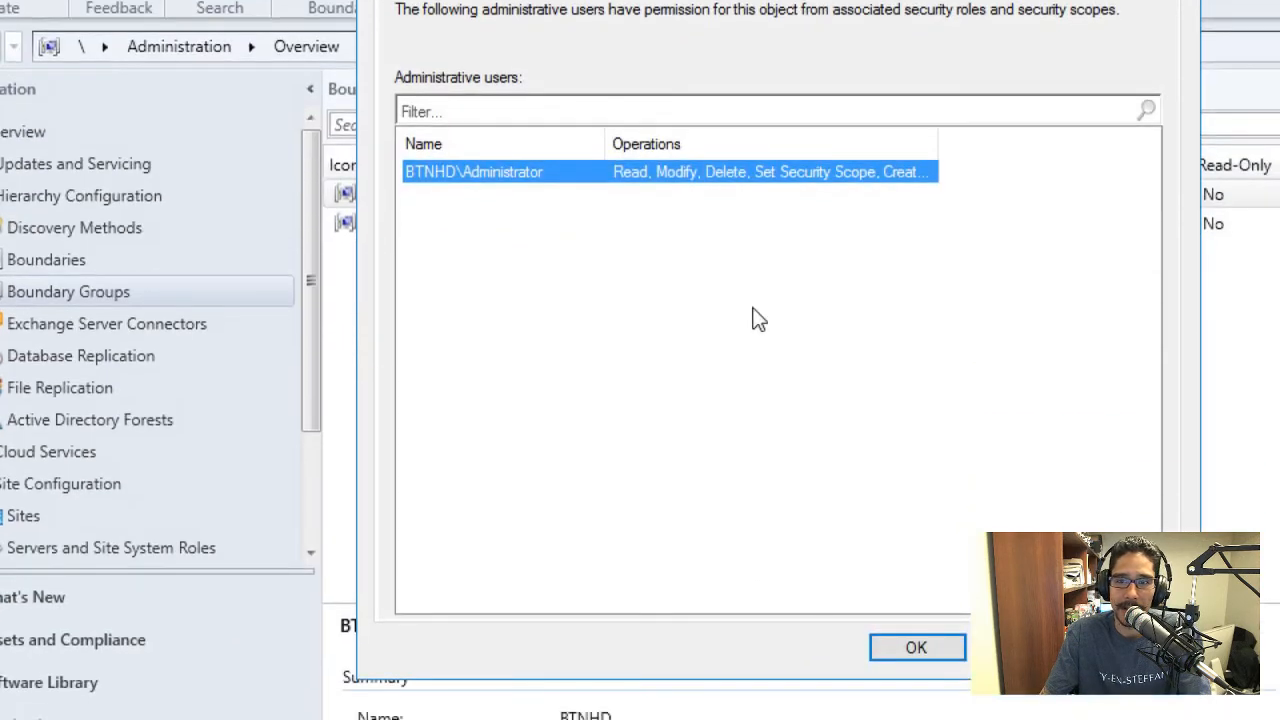
pyautogui.click(757, 416)
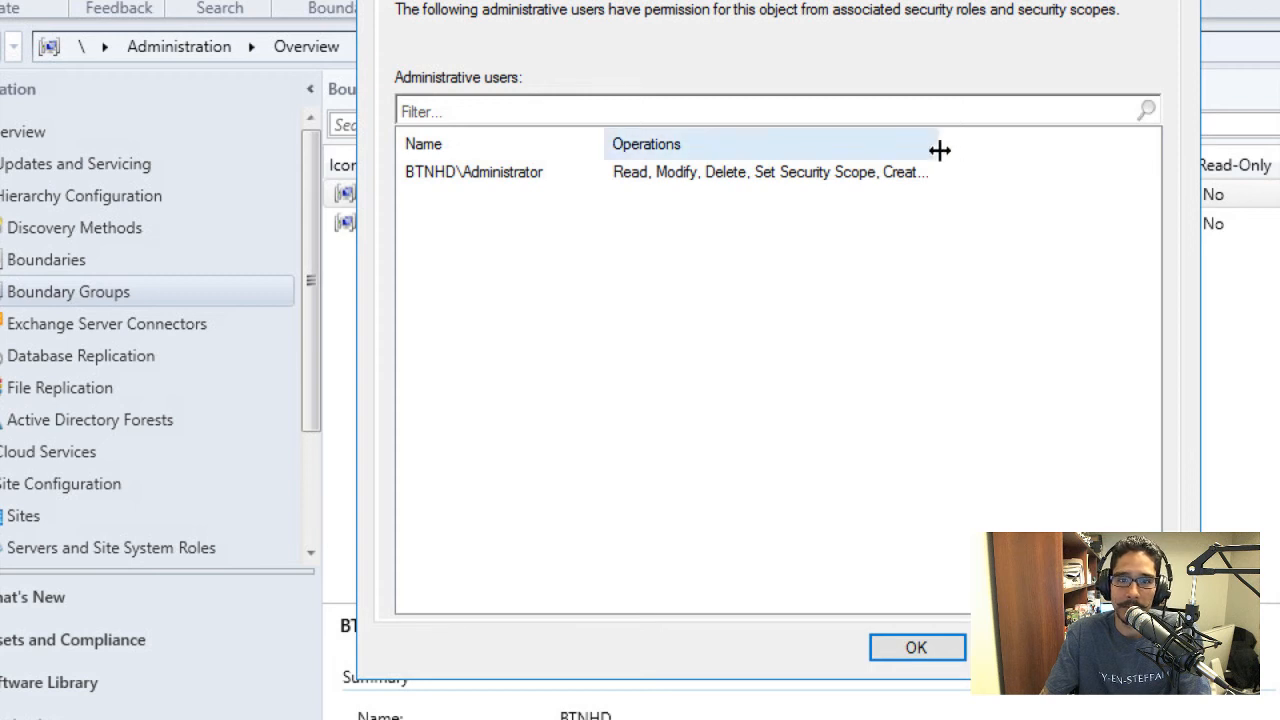
pyautogui.moveTo(938, 151); pyautogui.dragTo(1007, 150)
pyautogui.click(477, 180)
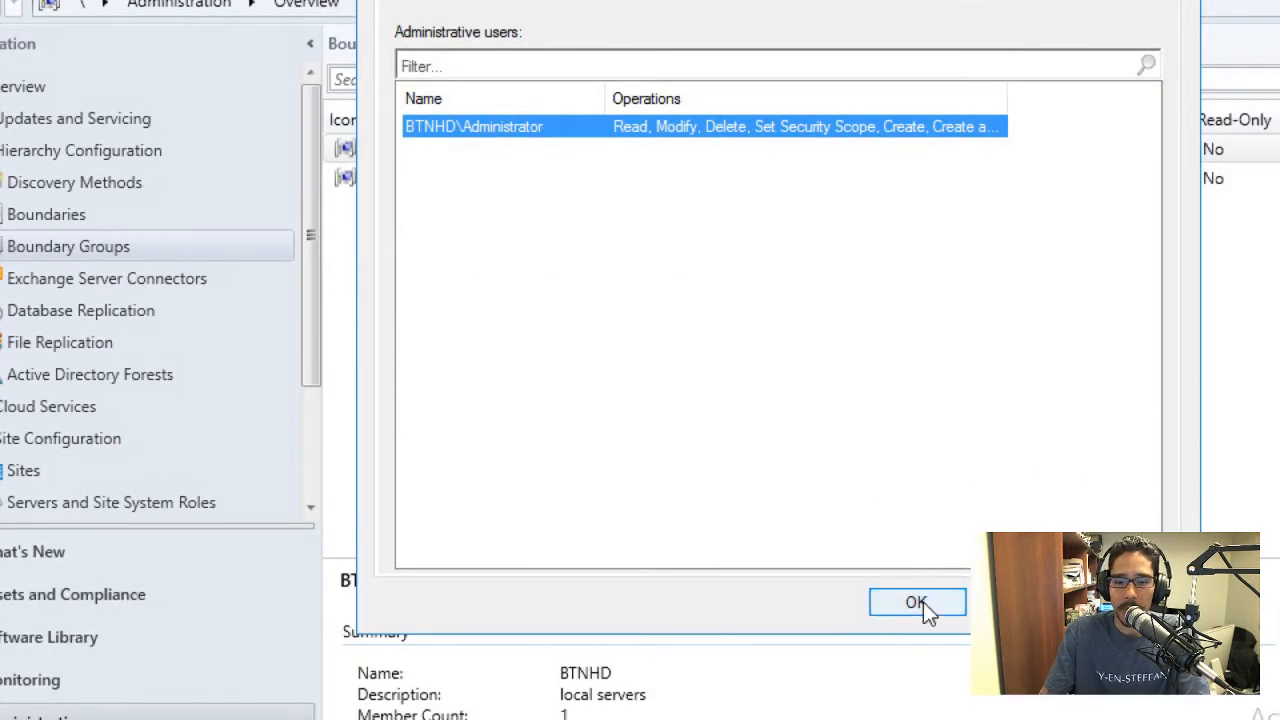
# Save the BTNHD boundary group's properties, and reopen them to check its site assignment and site system servers.
pyautogui.click(923, 602)
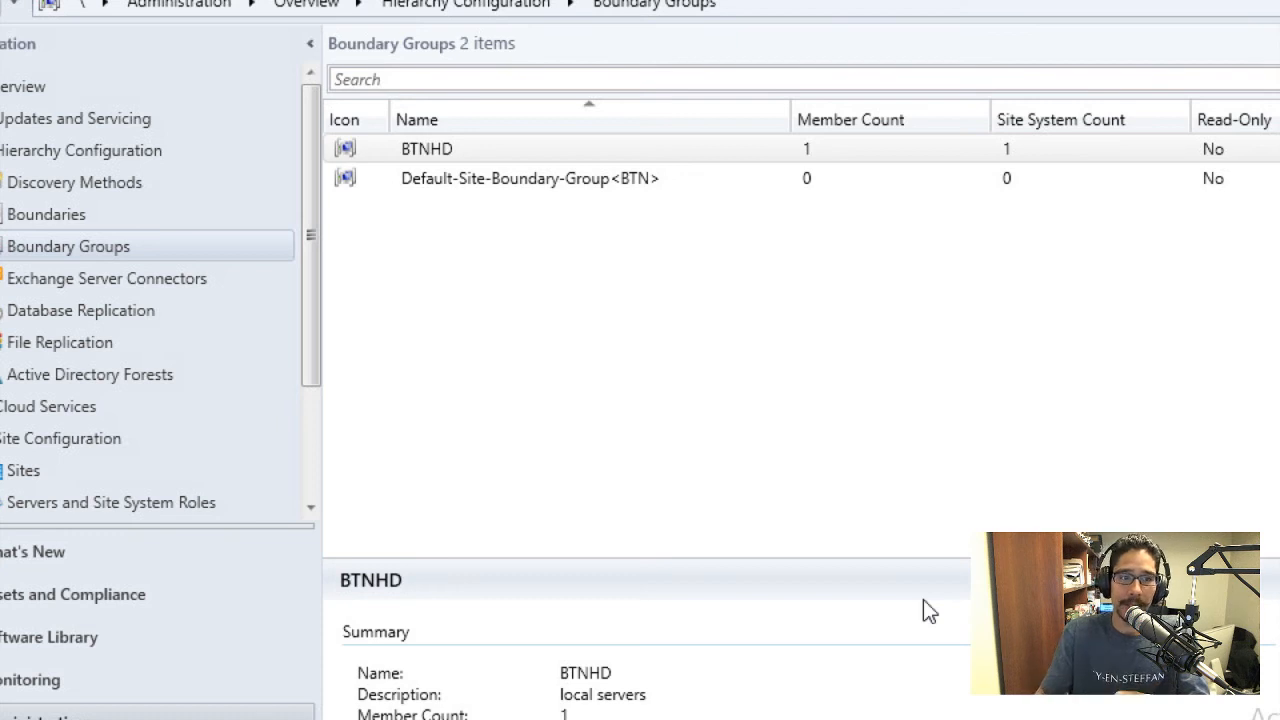
pyautogui.rightClick(423, 150)
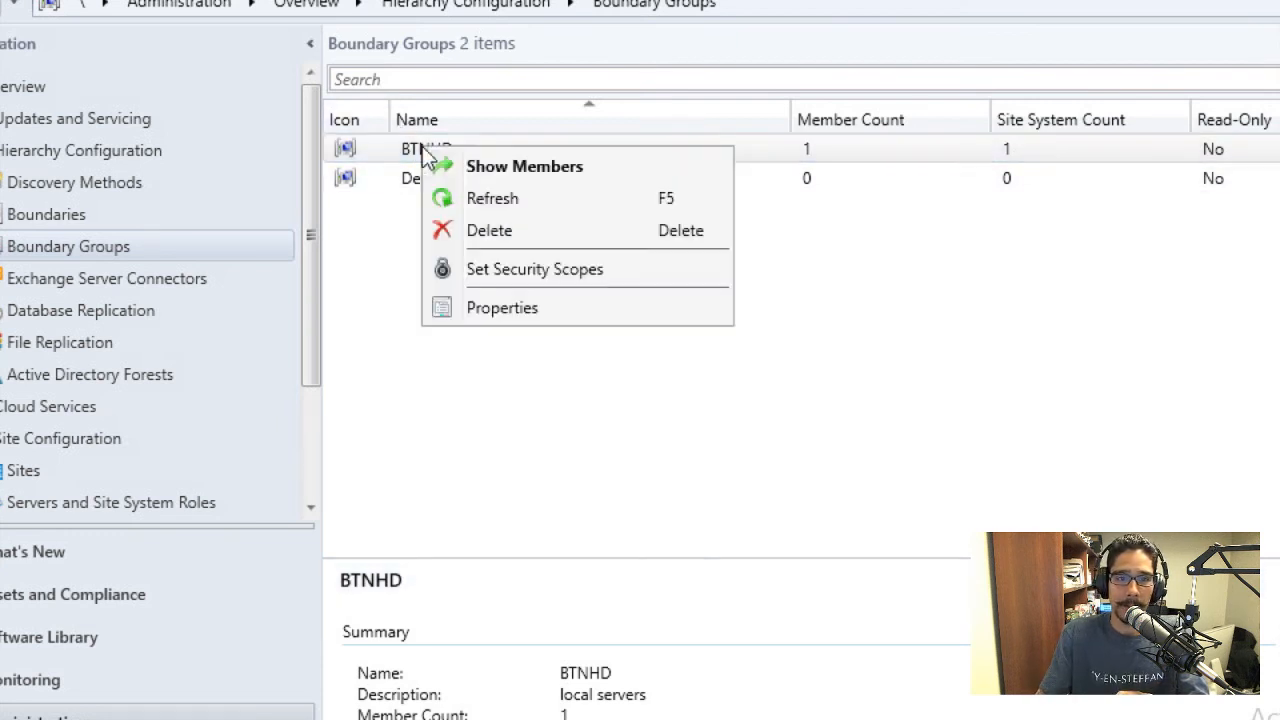
pyautogui.click(494, 309)
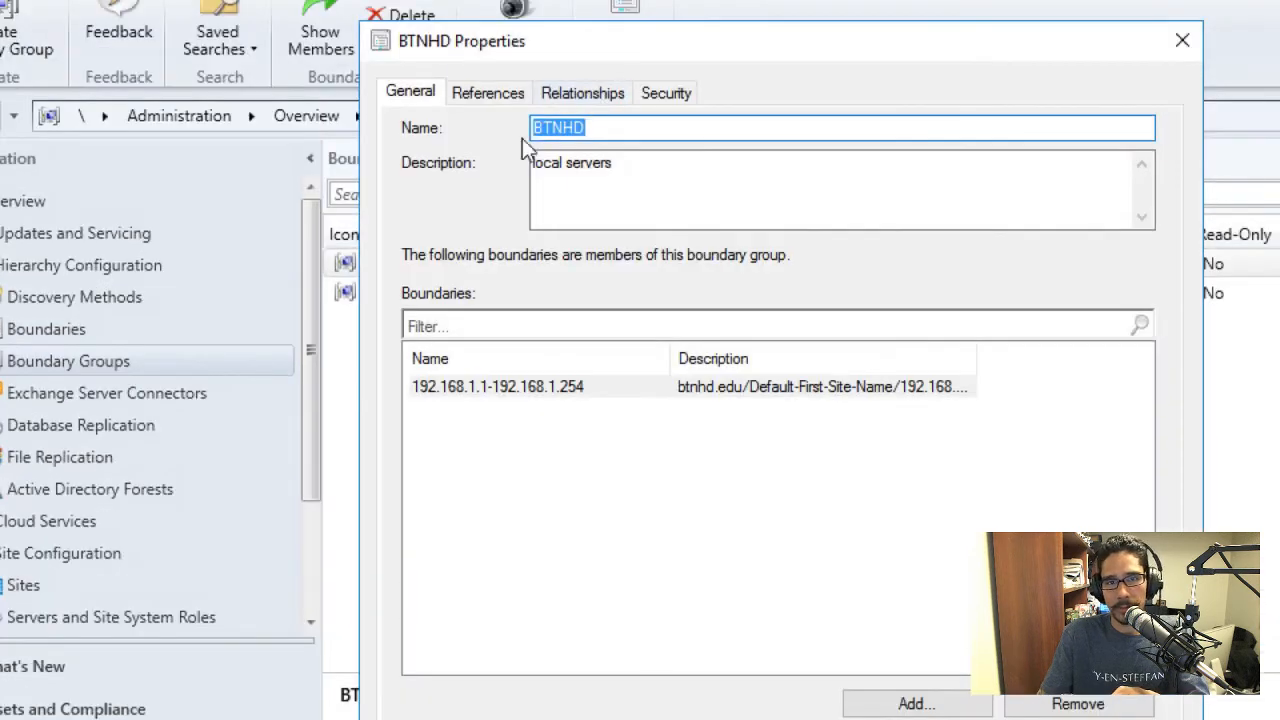
pyautogui.click(490, 96)
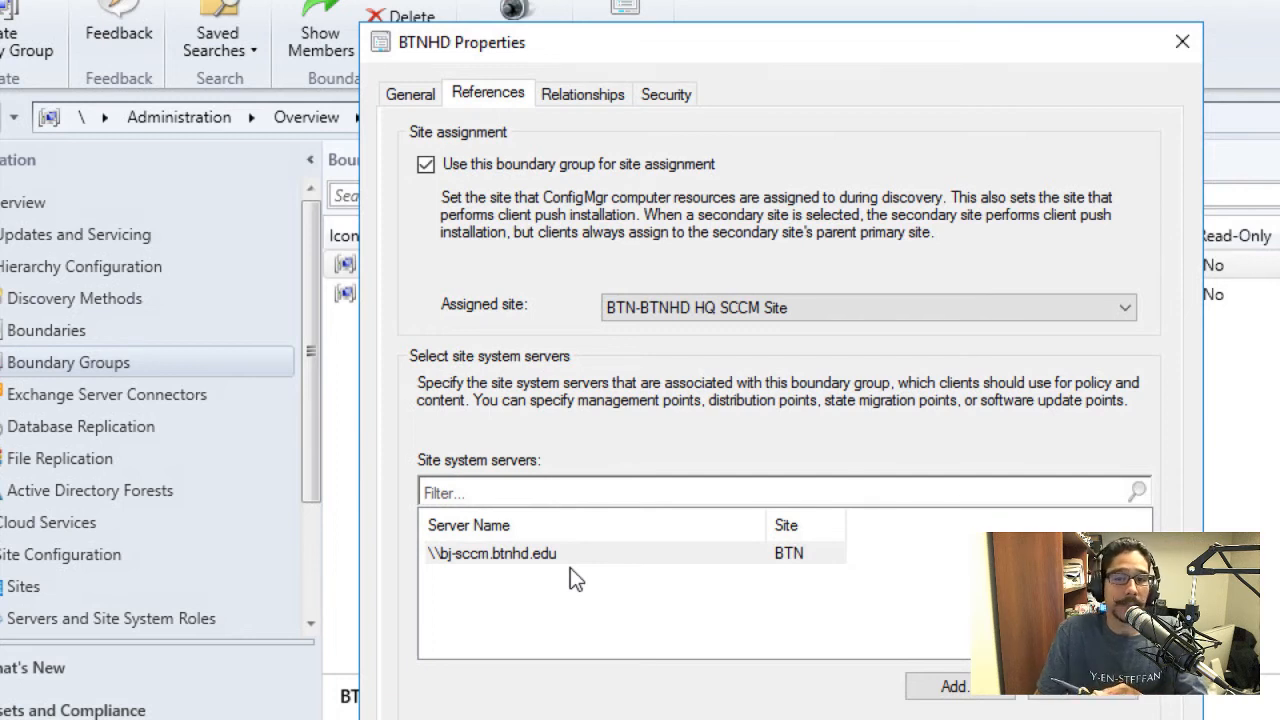
pyautogui.click(662, 310)
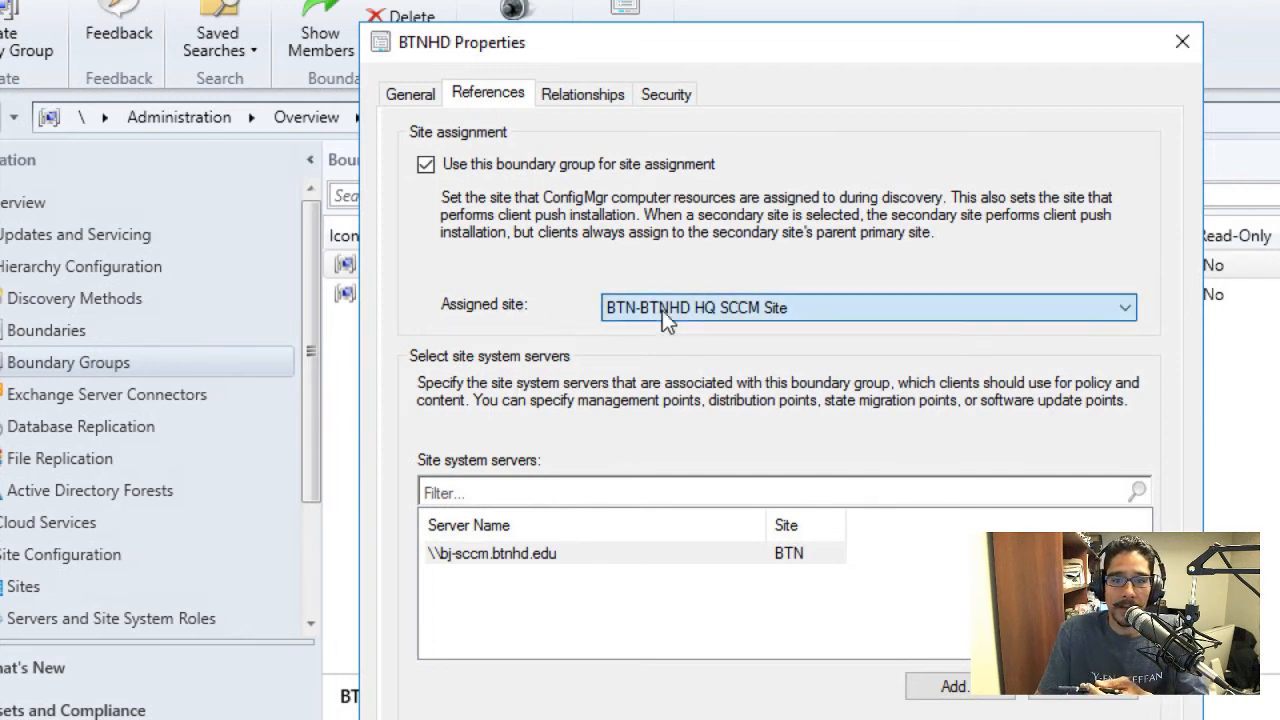
pyautogui.click(659, 332)
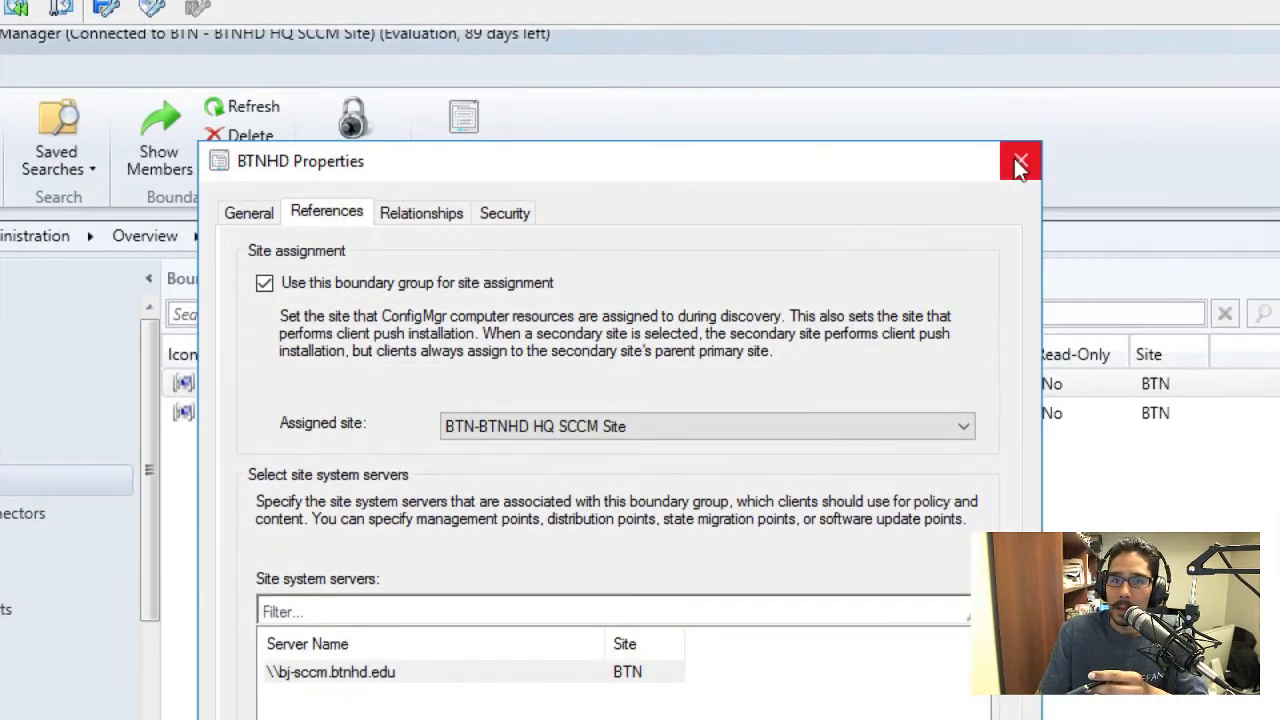
pyautogui.click(1019, 162)
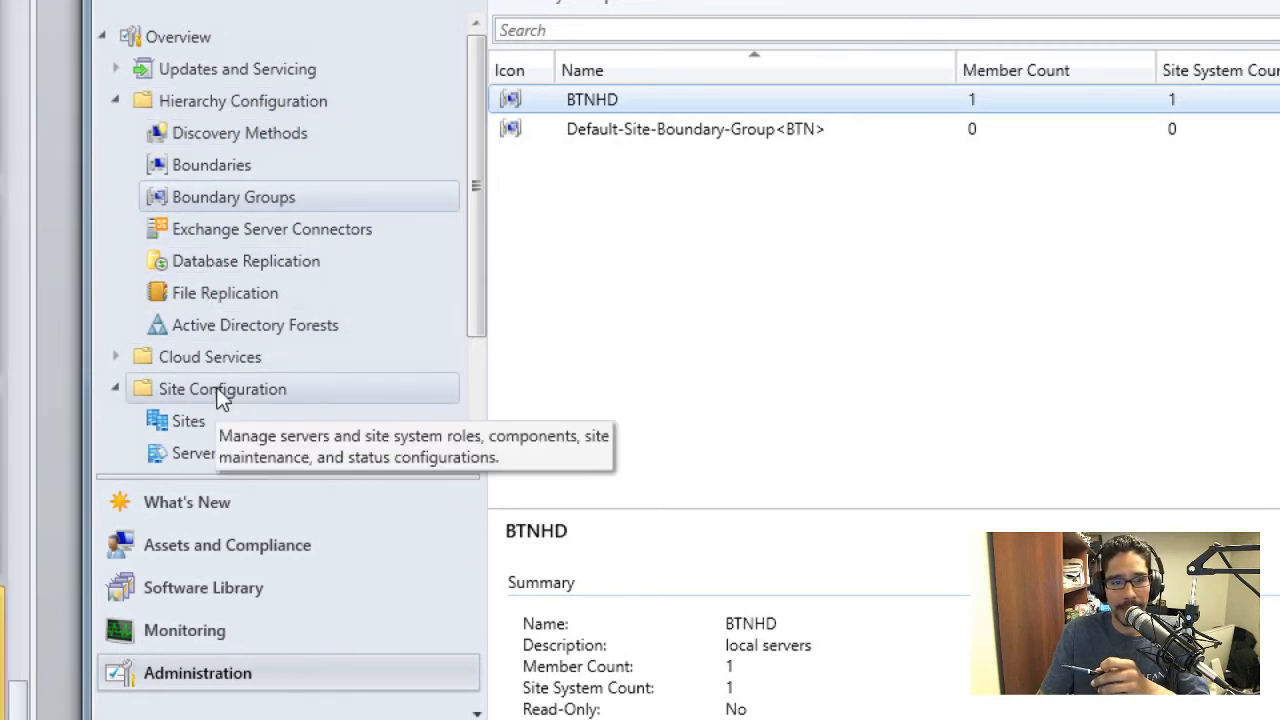
# In the sites' hierarchy settings, make clients prefer management points specified in boundary groups, and reopen the settings to check the saved option.
pyautogui.click(194, 425)
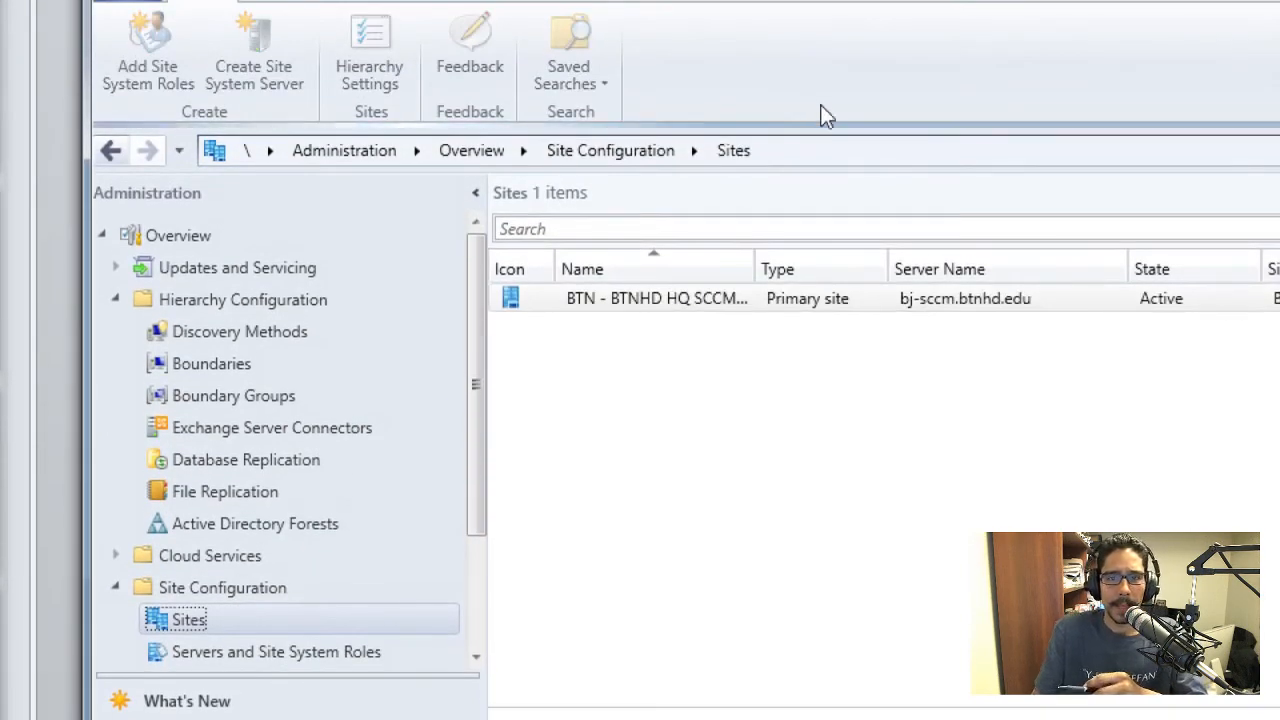
pyautogui.click(603, 300)
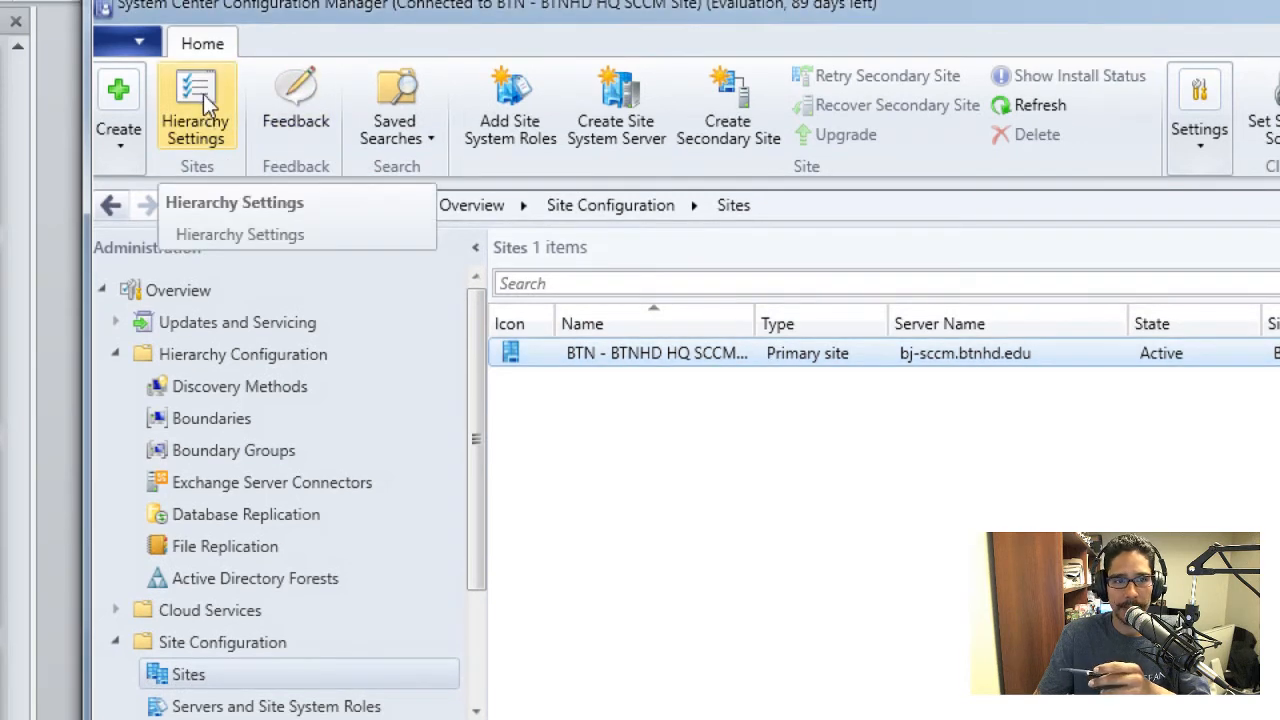
pyautogui.click(205, 98)
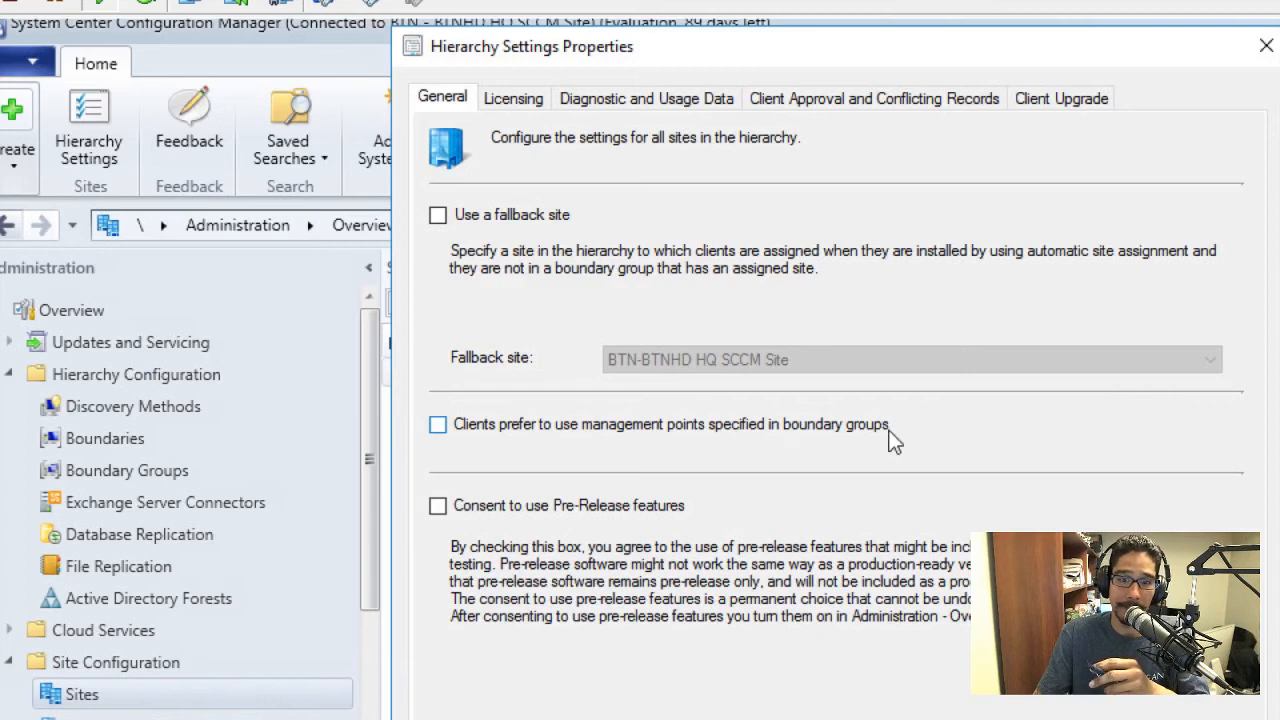
pyautogui.click(442, 434)
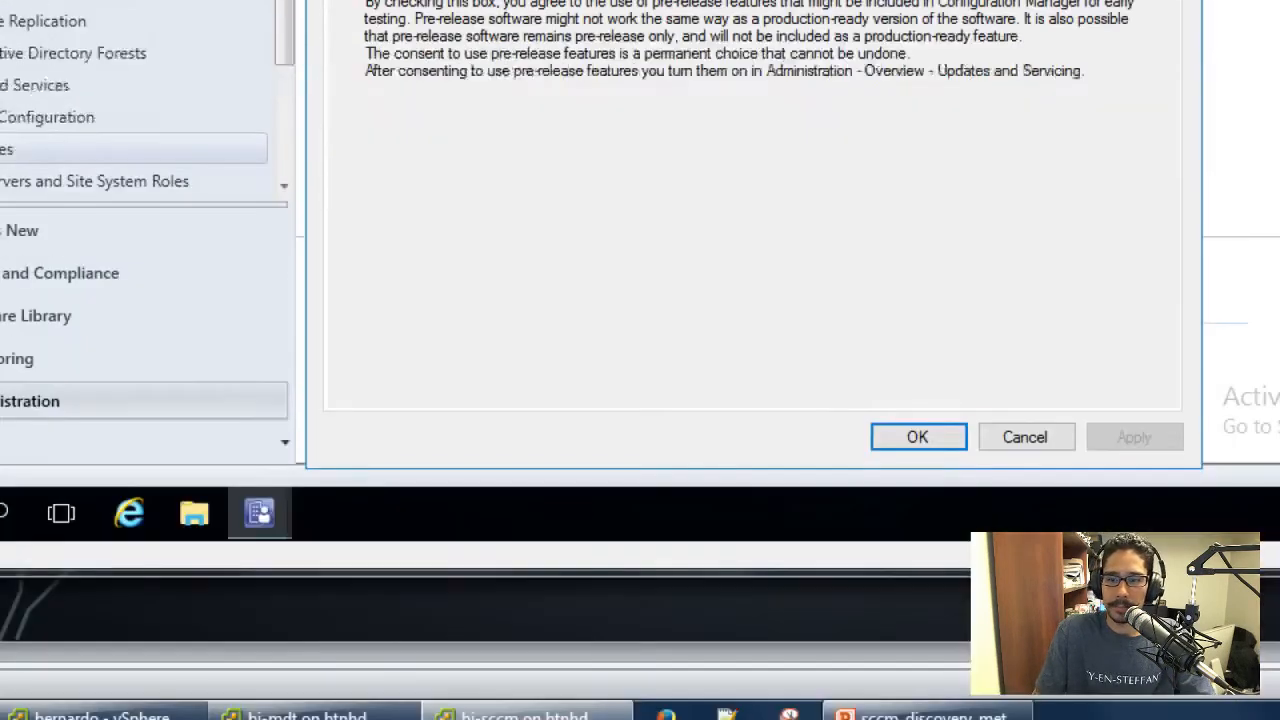
pyautogui.click(922, 440)
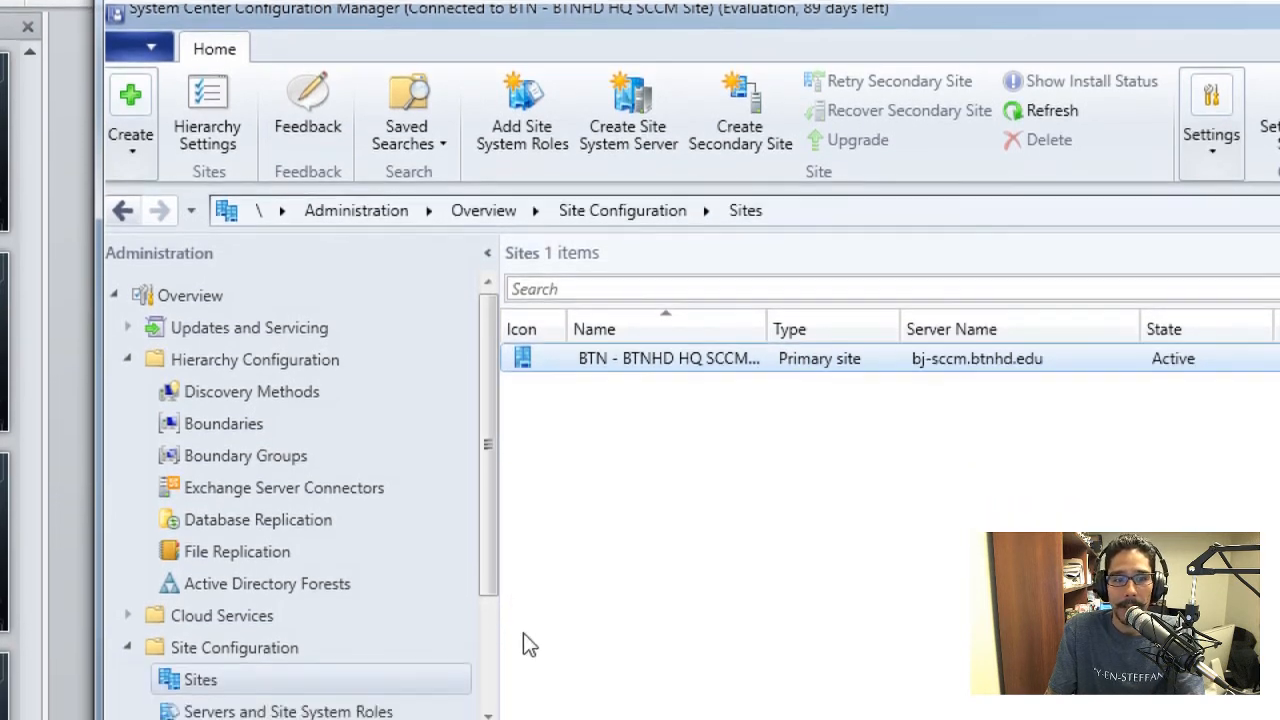
pyautogui.click(225, 130)
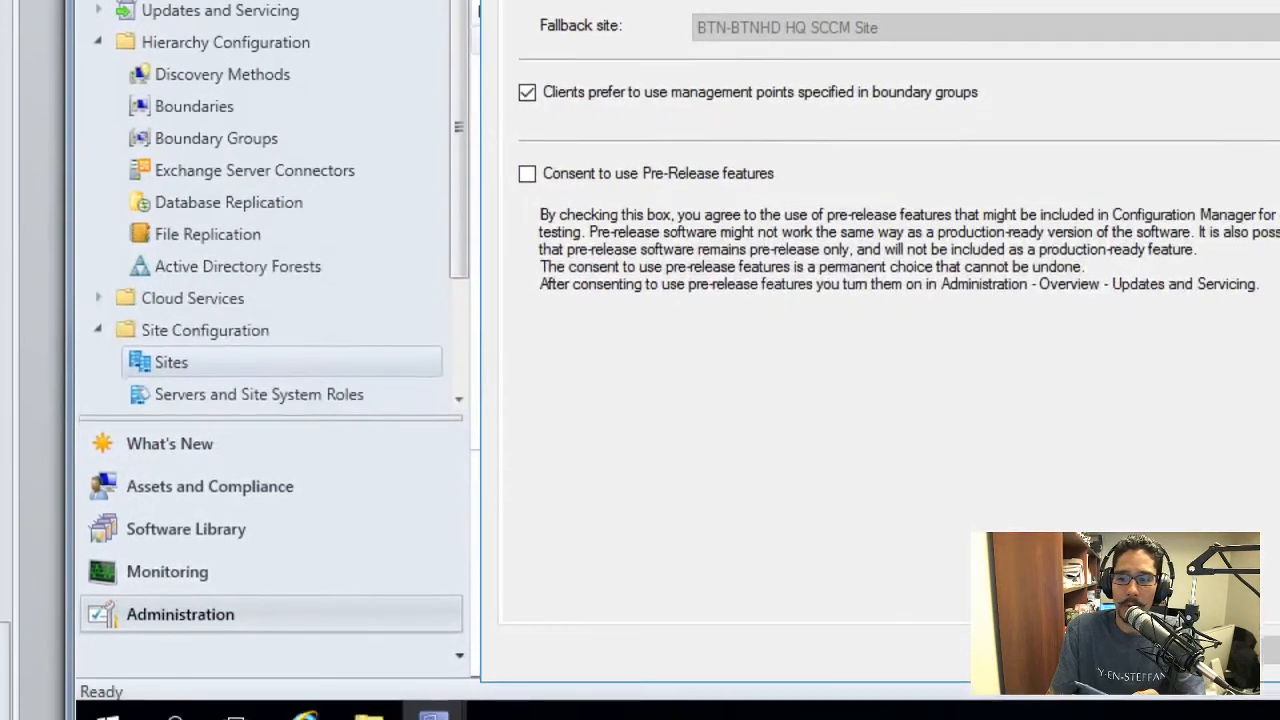
pyautogui.click(1186, 636)
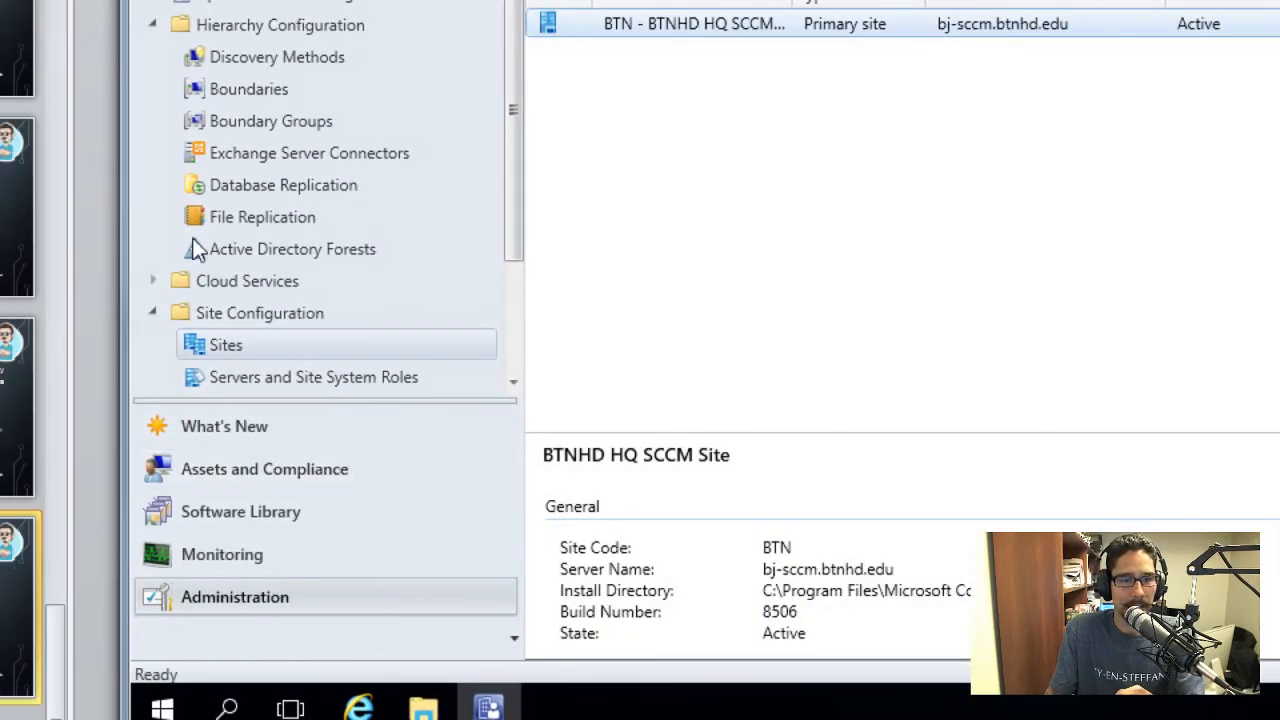
# Return to the boundary groups and review the BTNHD group's references once more.
pyautogui.click(272, 121)
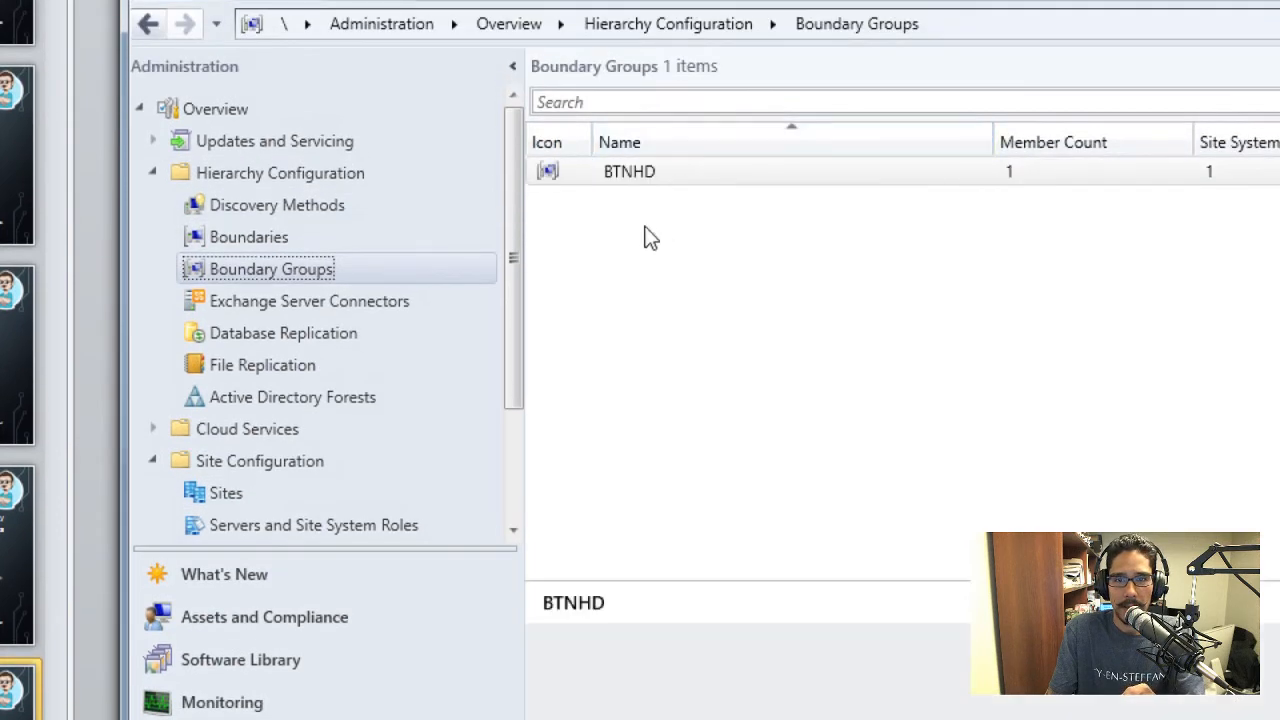
pyautogui.rightClick(627, 174)
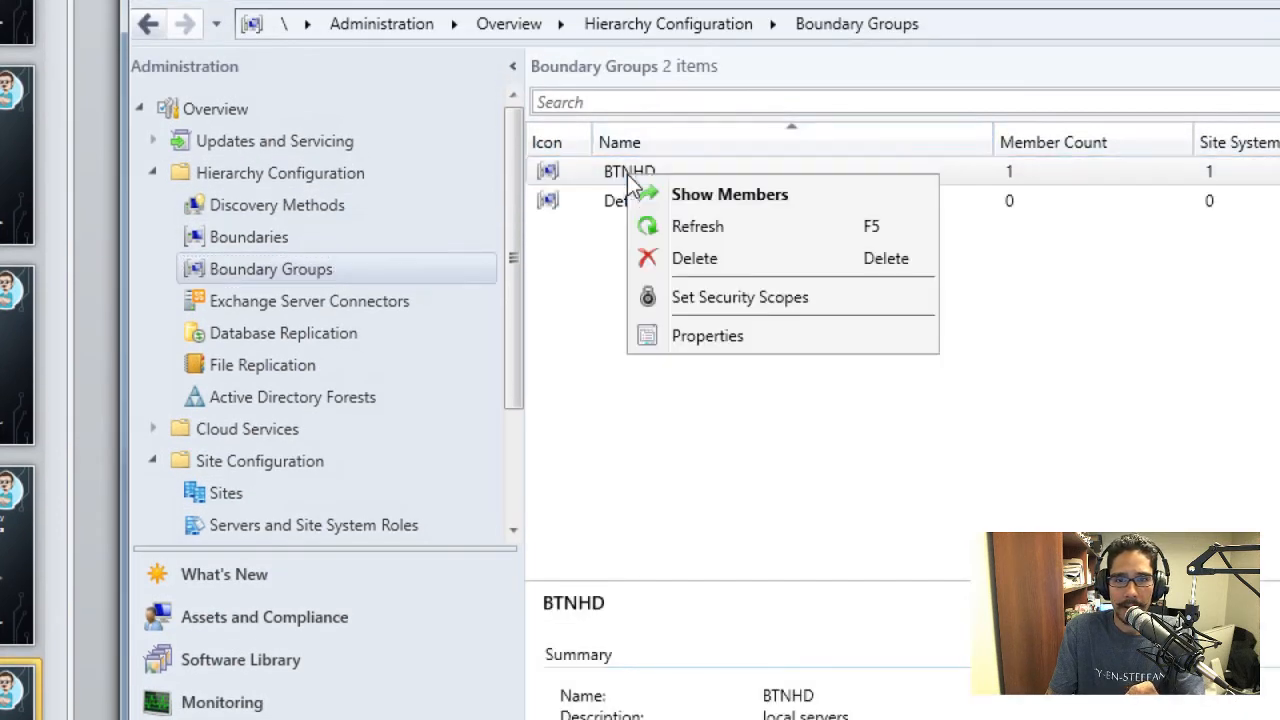
pyautogui.click(706, 335)
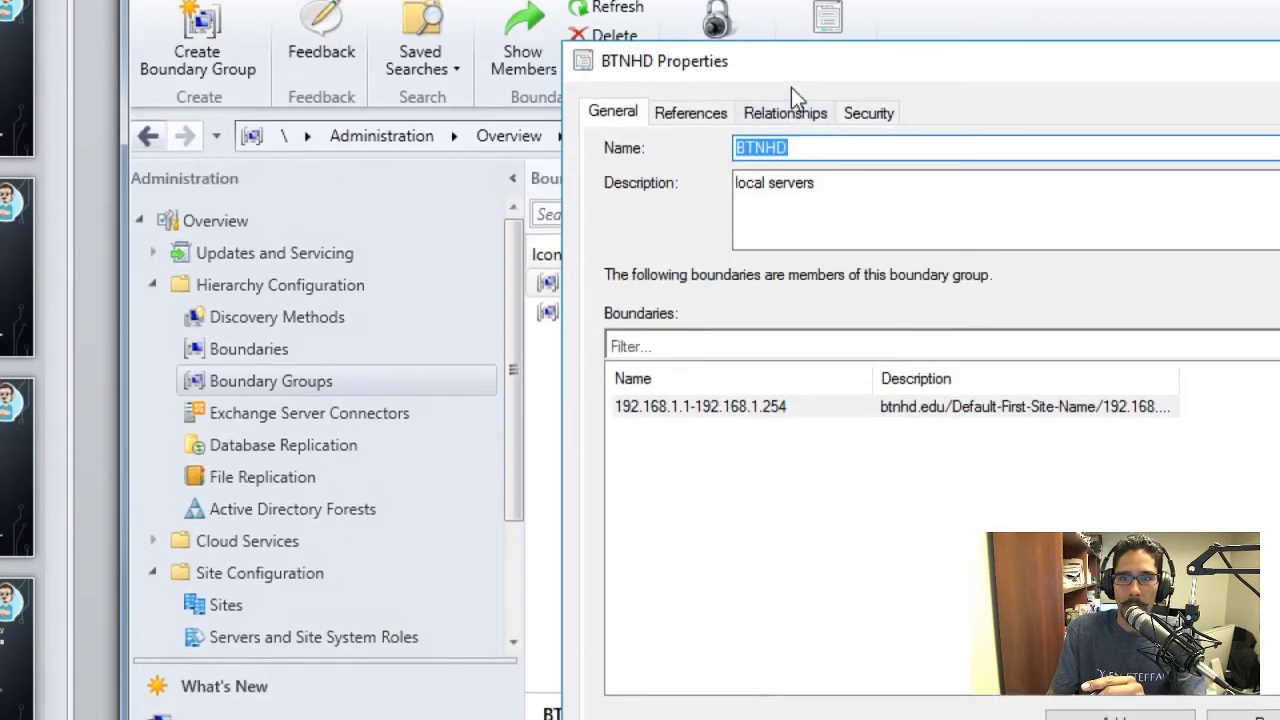
pyautogui.click(714, 124)
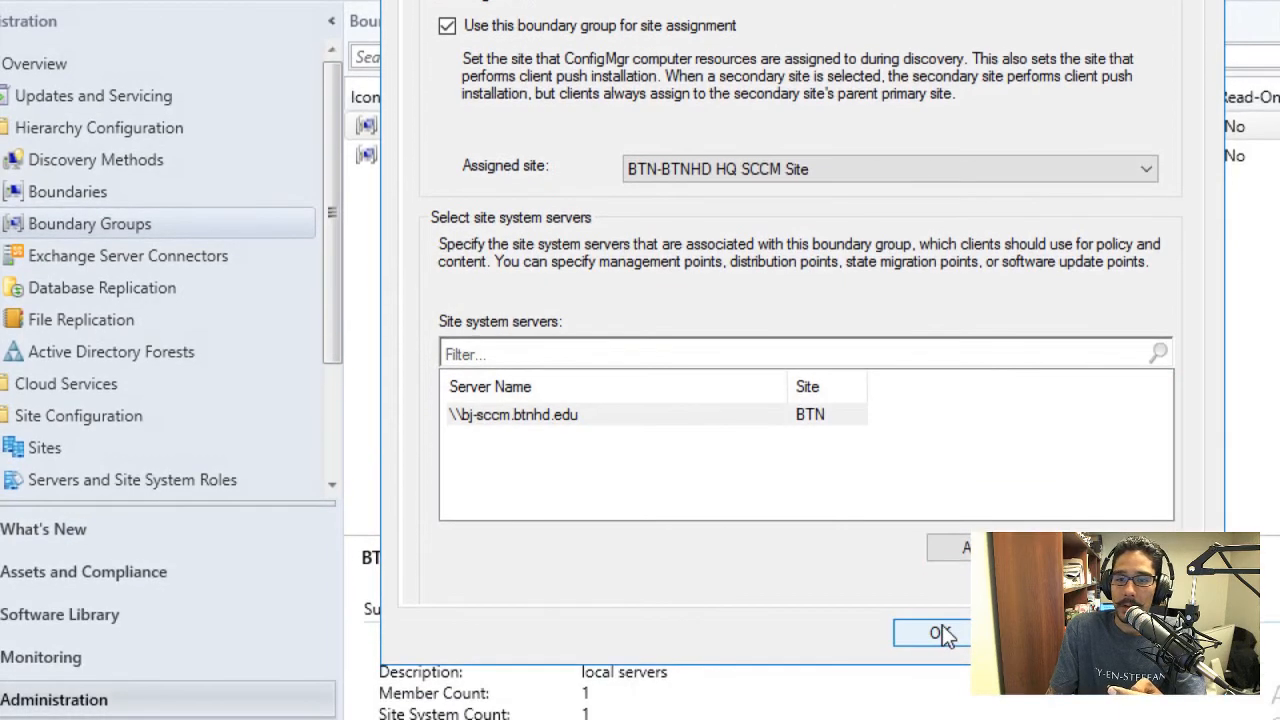
pyautogui.click(942, 628)
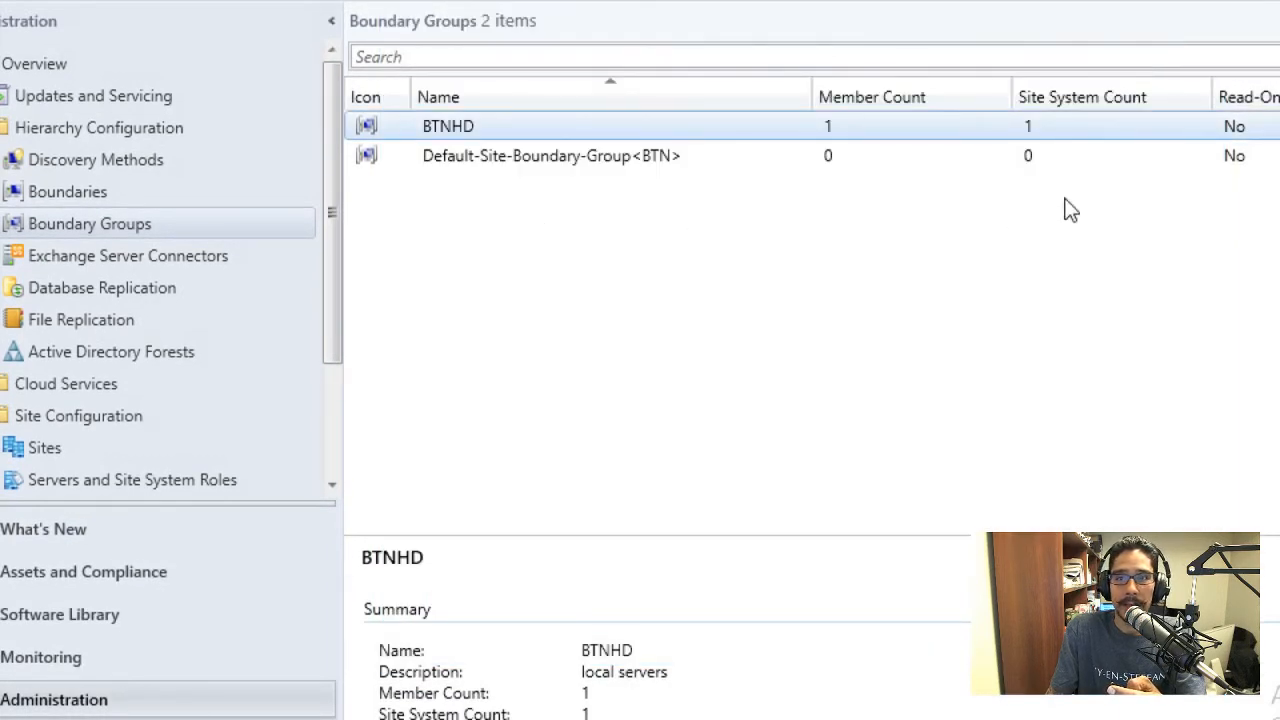